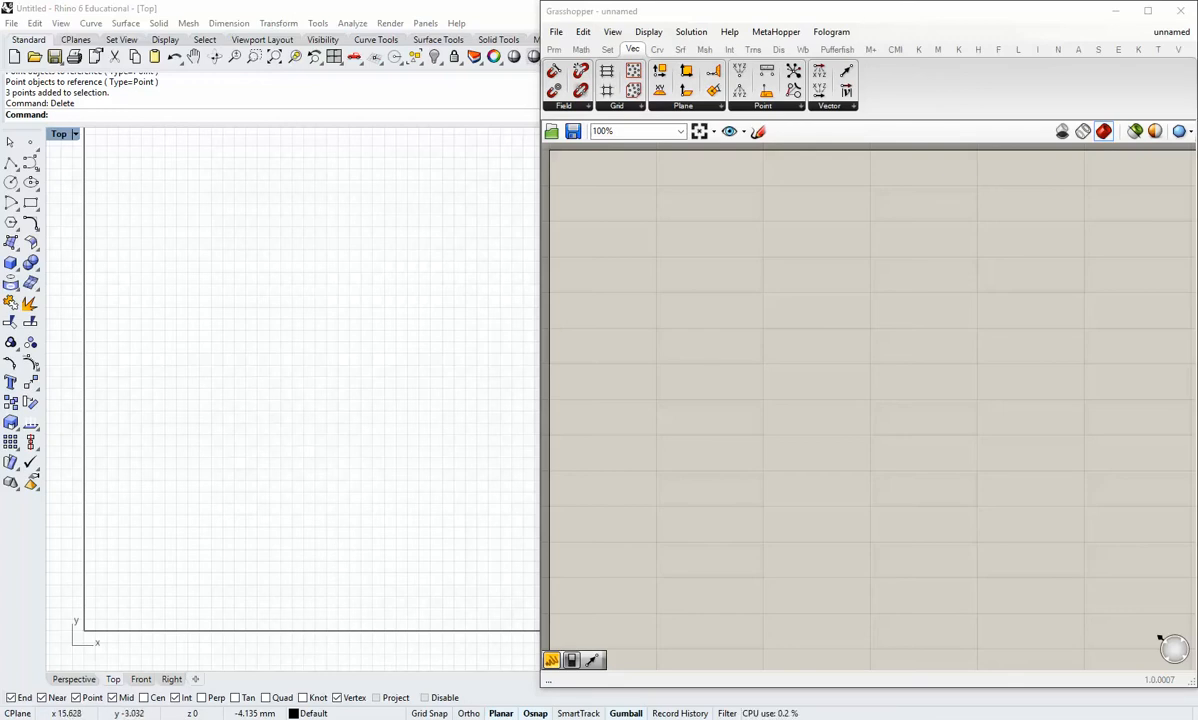
Step: Switch to the Miro board to look over the multi-layer moiré reference samples, and return to Grasshopper
key(alt+Tab)
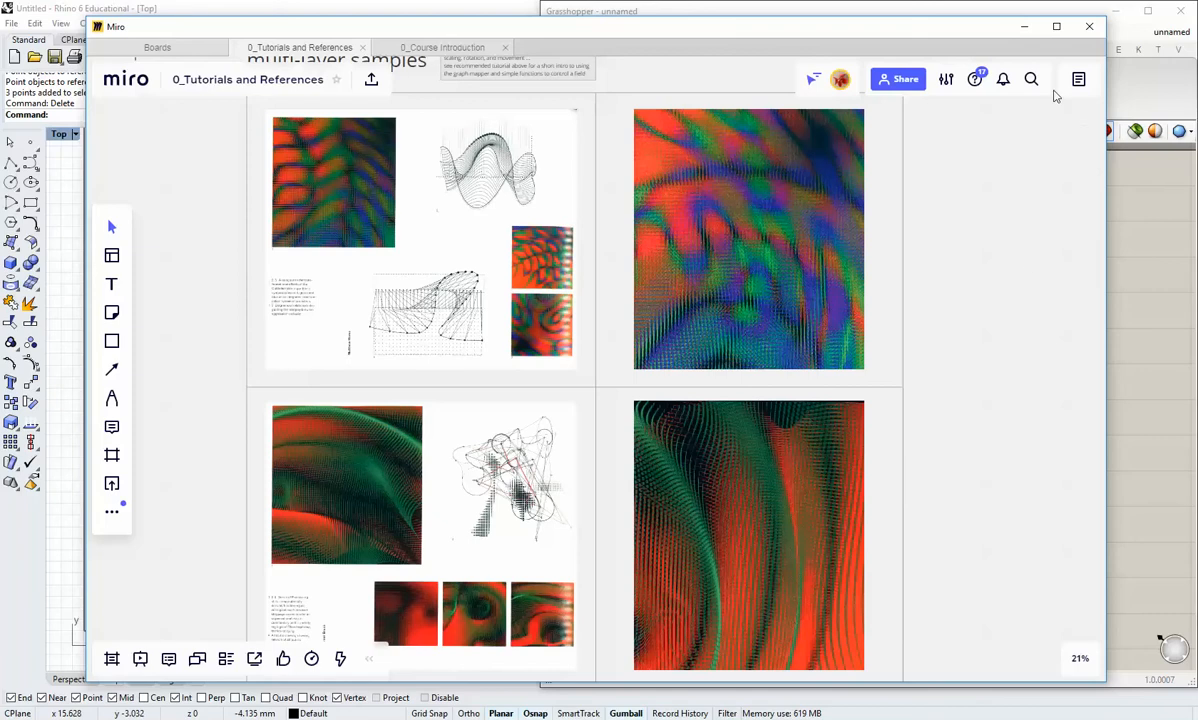
click(1023, 28)
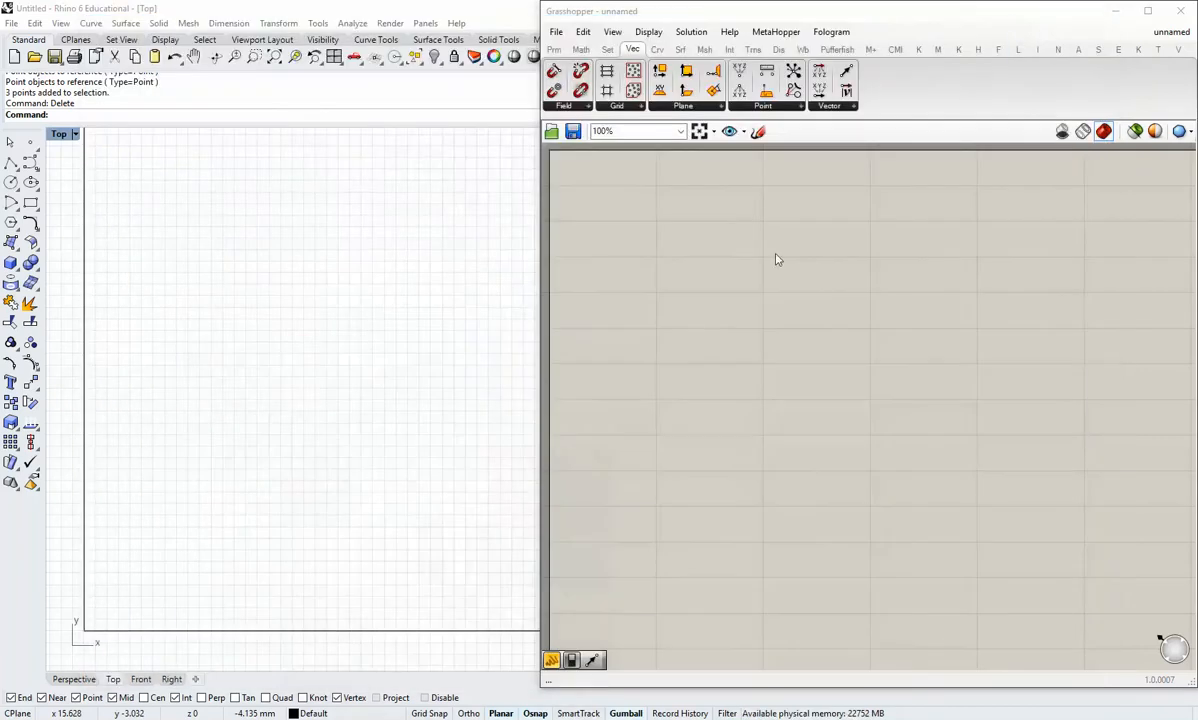
Step: Place a rectangular grid component on the empty Grasshopper canvas
click(608, 106)
drag(640, 166, 774, 308)
scroll(690, 331, up, 2)
click(682, 329)
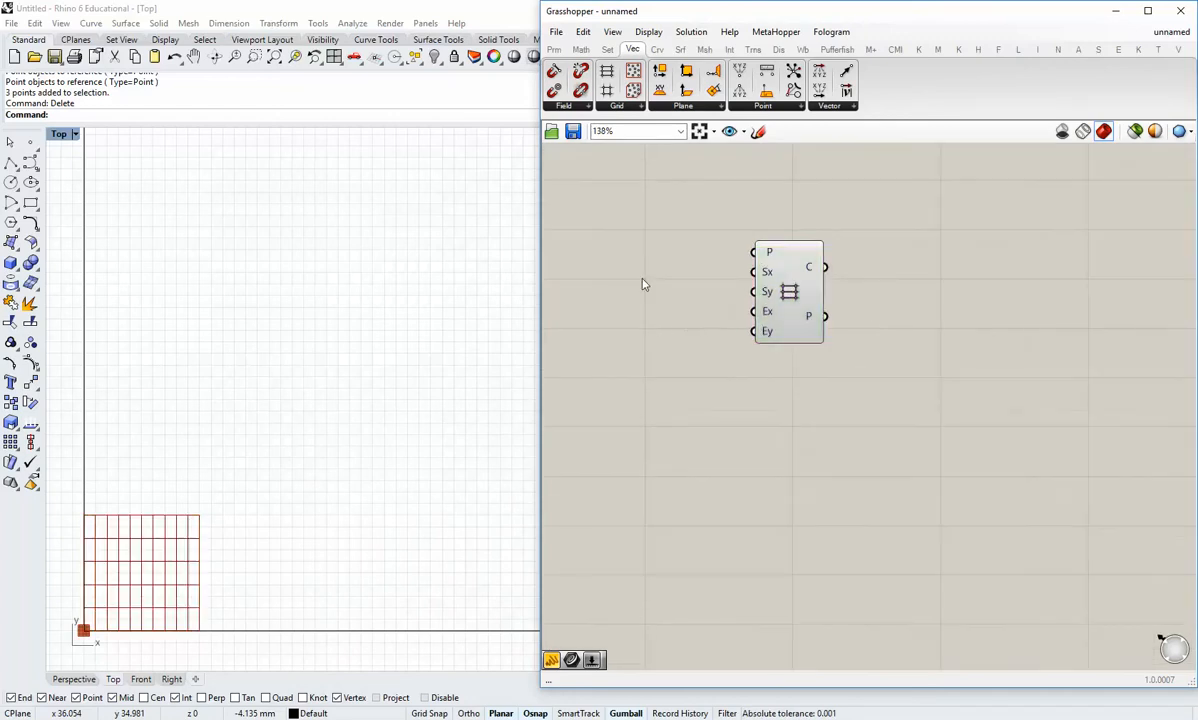
Step: Add a compact panel with the value 1 and wire it to the grid's Sx and Sy inputs
click(556, 50)
drag(759, 91, 757, 296)
text(1)
click(688, 401)
drag(728, 343, 698, 288)
click(725, 345)
right_drag(730, 373, 707, 363)
scroll(707, 368, up, 1)
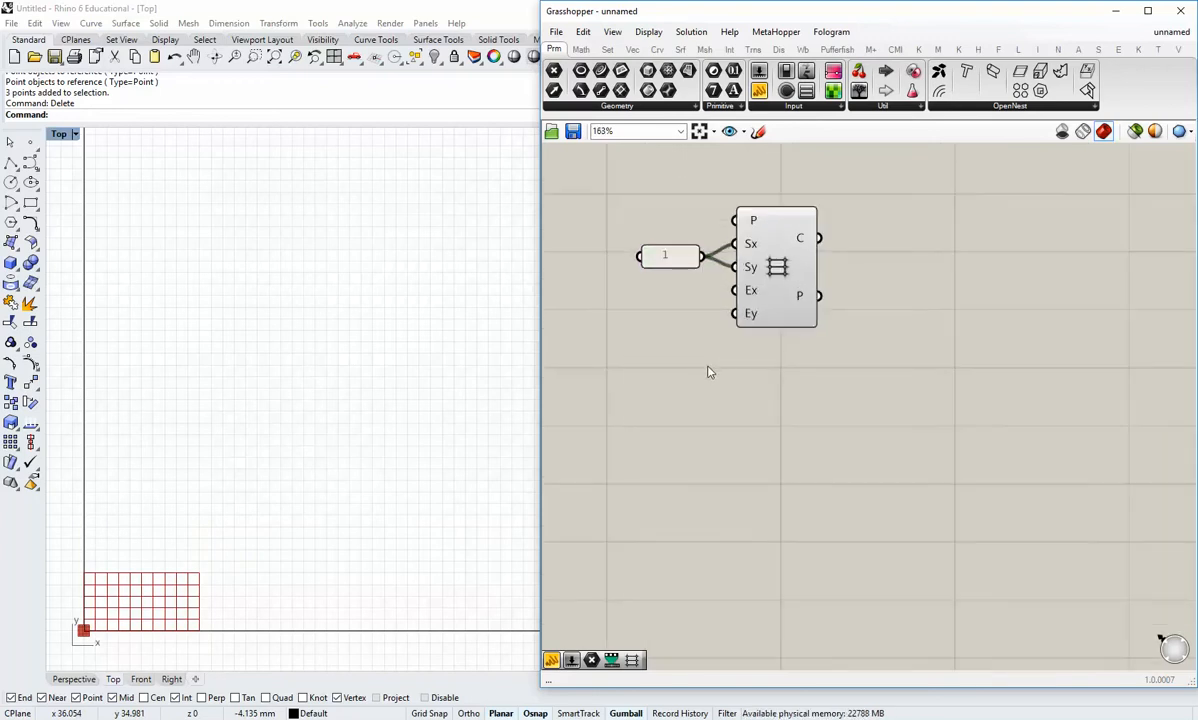
Step: Add a panel with the value 35, wire it to the grid's Ex and Ey inputs, and shrink it beneath the other panel
drag(669, 341, 641, 369)
double_click(641, 369)
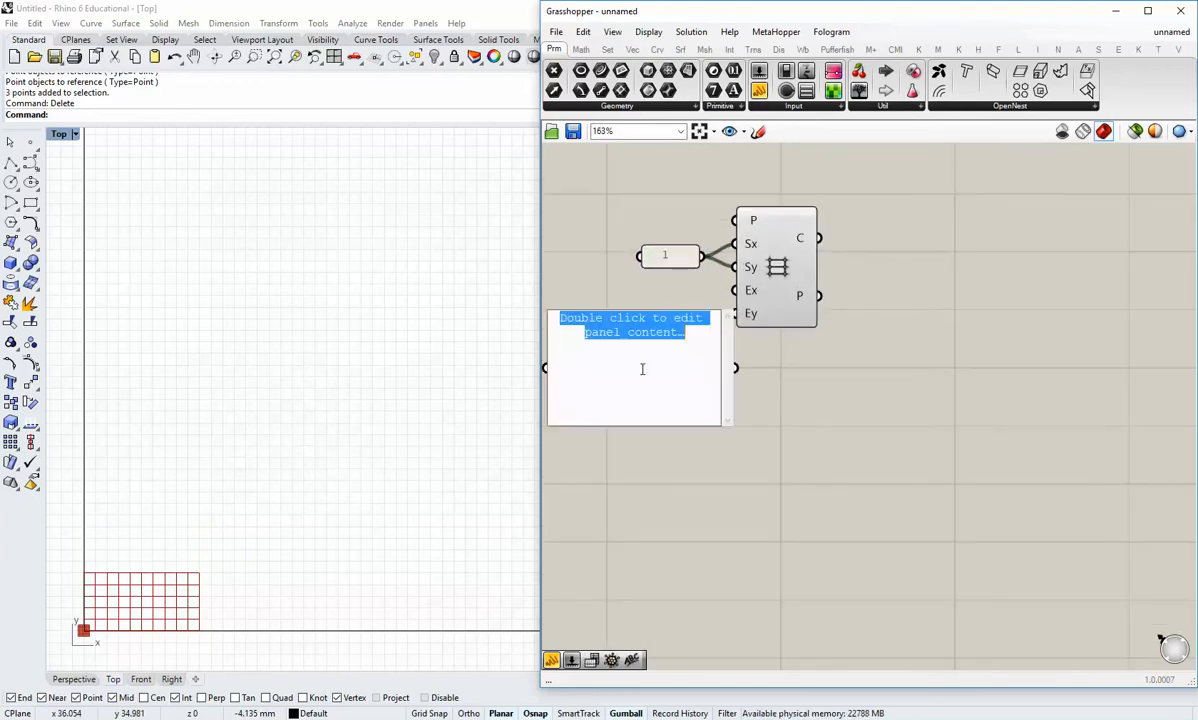
text(35)
click(773, 353)
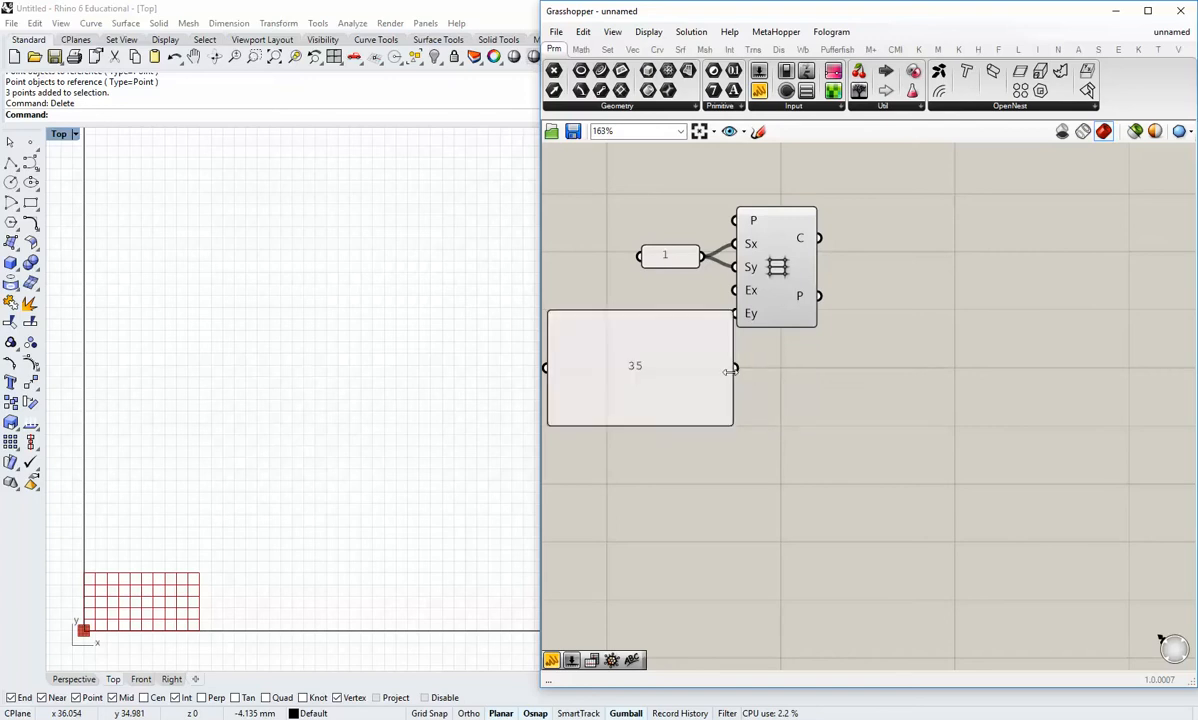
drag(745, 328, 737, 369)
drag(736, 290, 737, 368)
drag(737, 431, 670, 307)
click(797, 373)
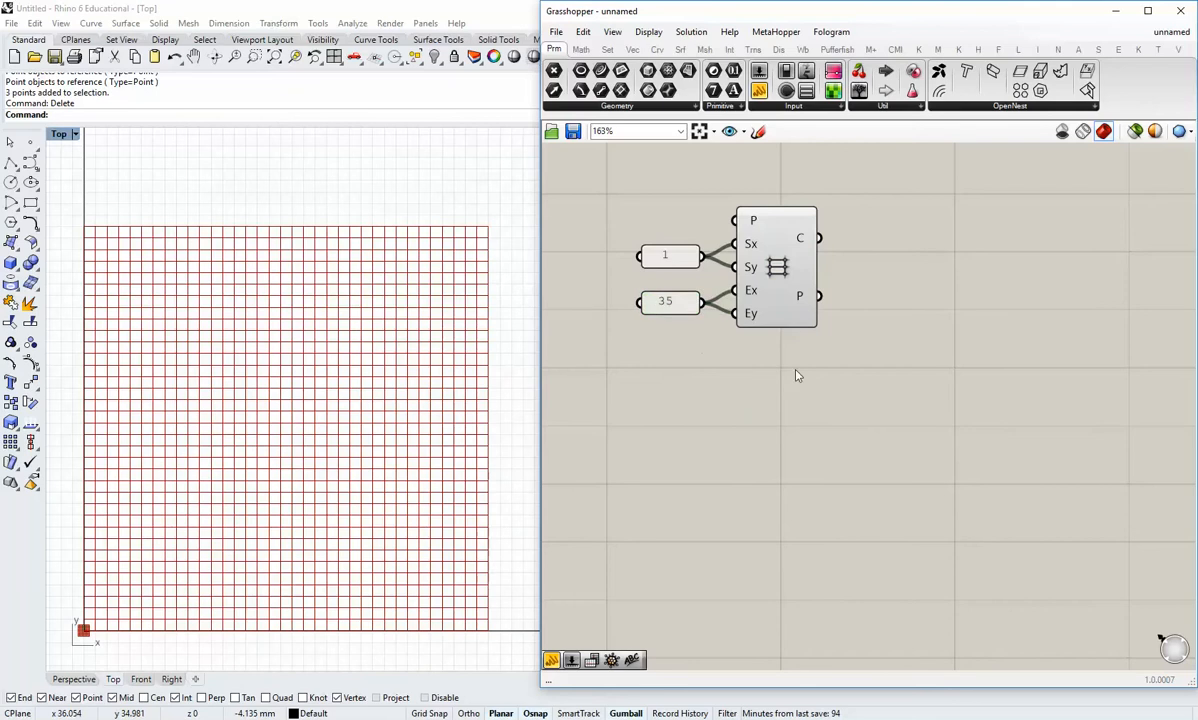
Step: Flatten the grid component's point output P
right_drag(722, 373, 674, 387)
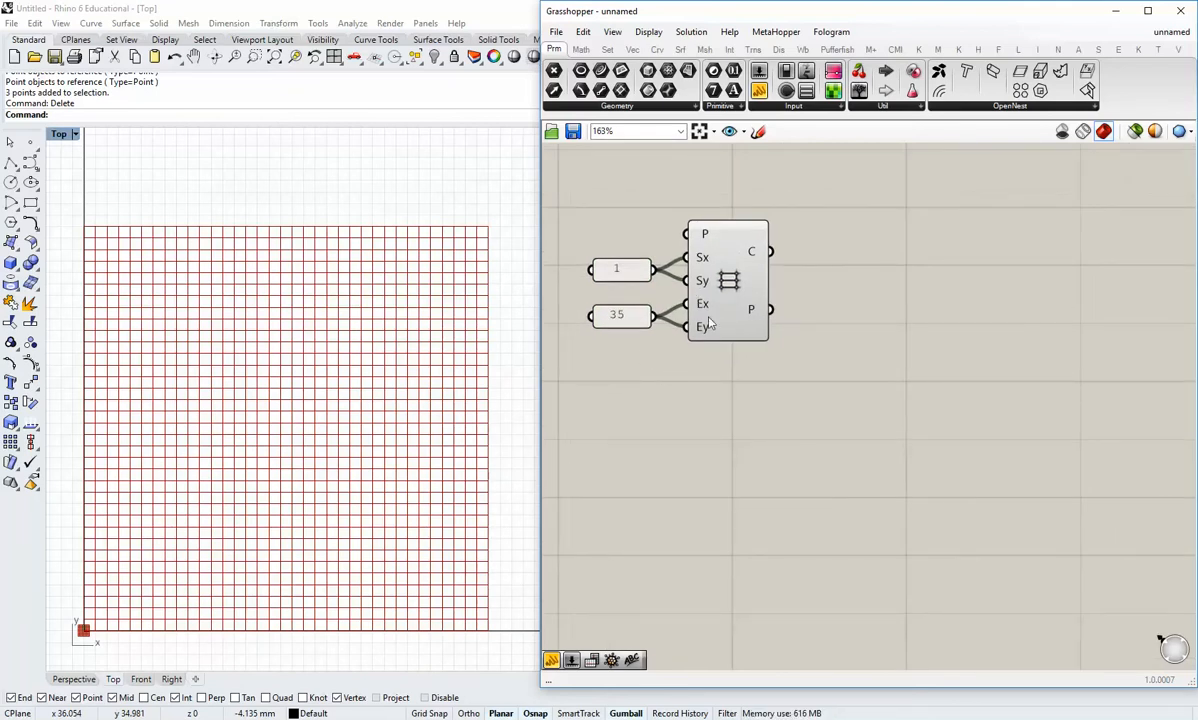
right_drag(708, 322, 690, 318)
right_click(733, 307)
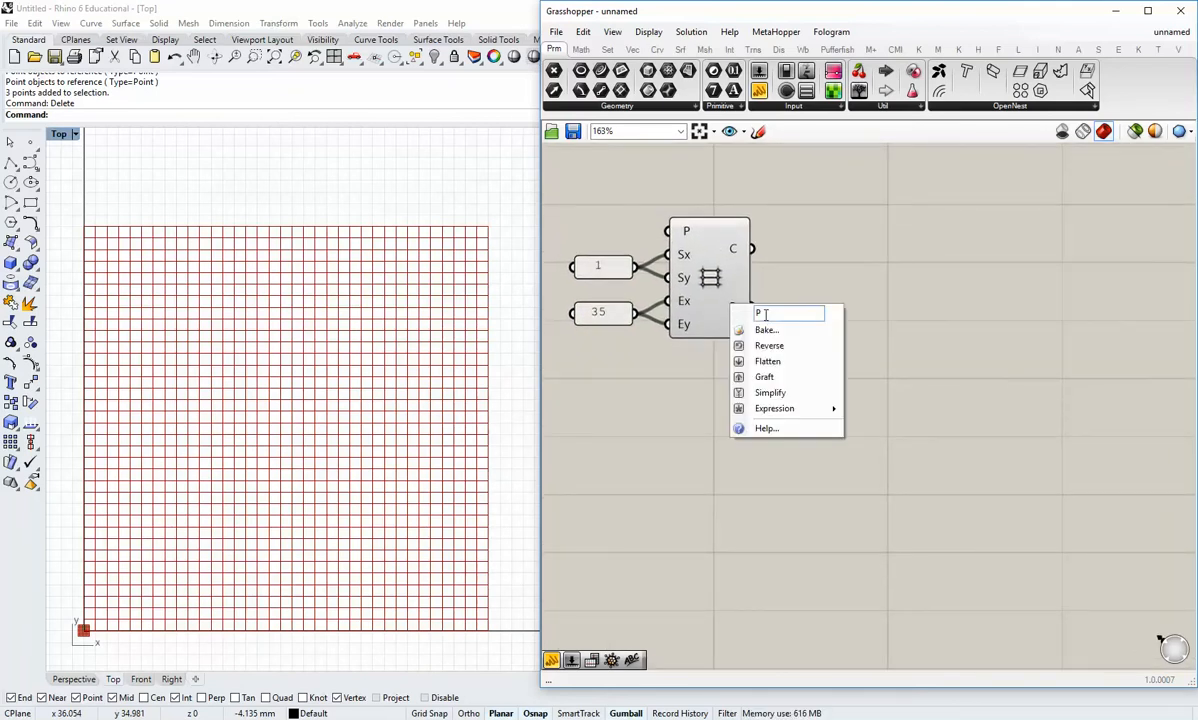
click(767, 361)
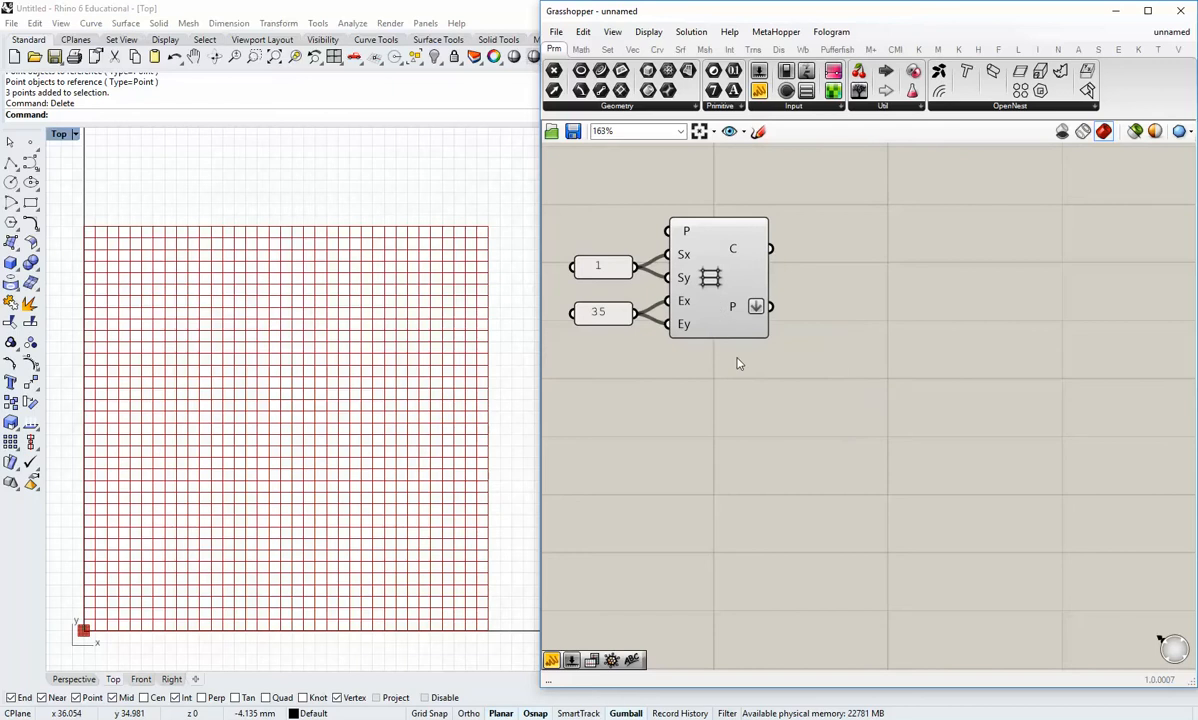
Step: Move the grid component and its two panels higher on the canvas and slightly widen the Grasshopper window
right_drag(432, 367, 403, 361)
scroll(403, 363, up, 5)
scroll(403, 363, down, 5)
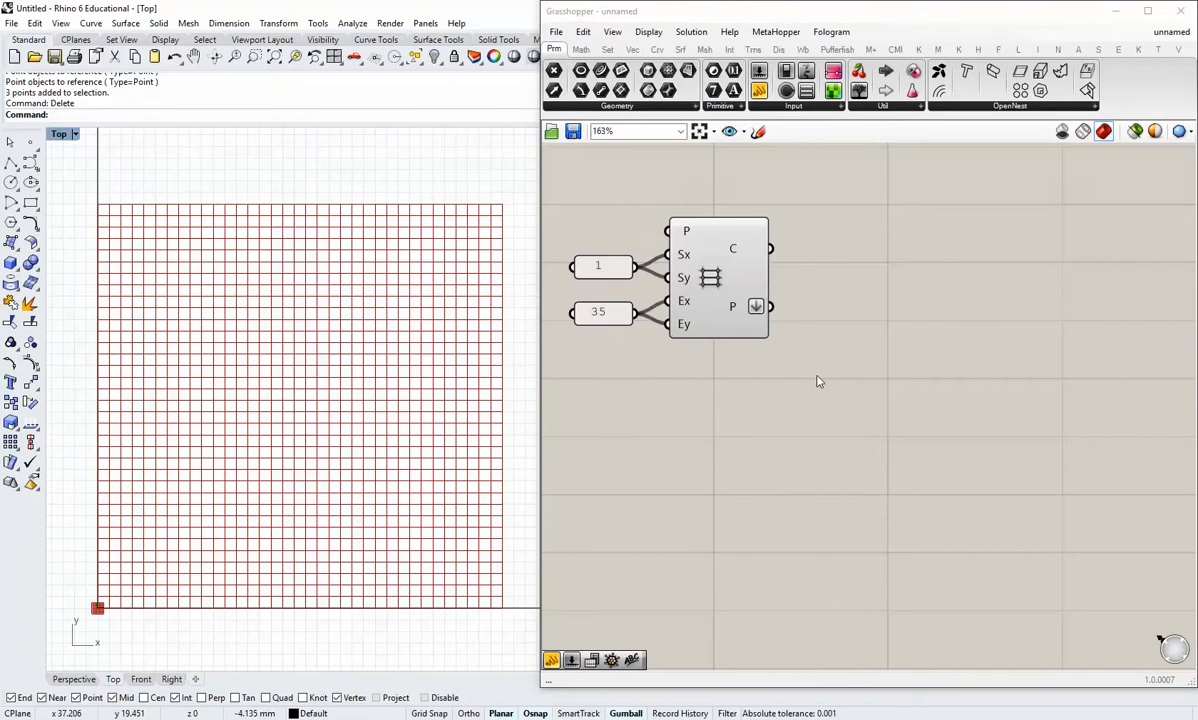
scroll(792, 393, down, 3)
right_drag(829, 410, 801, 414)
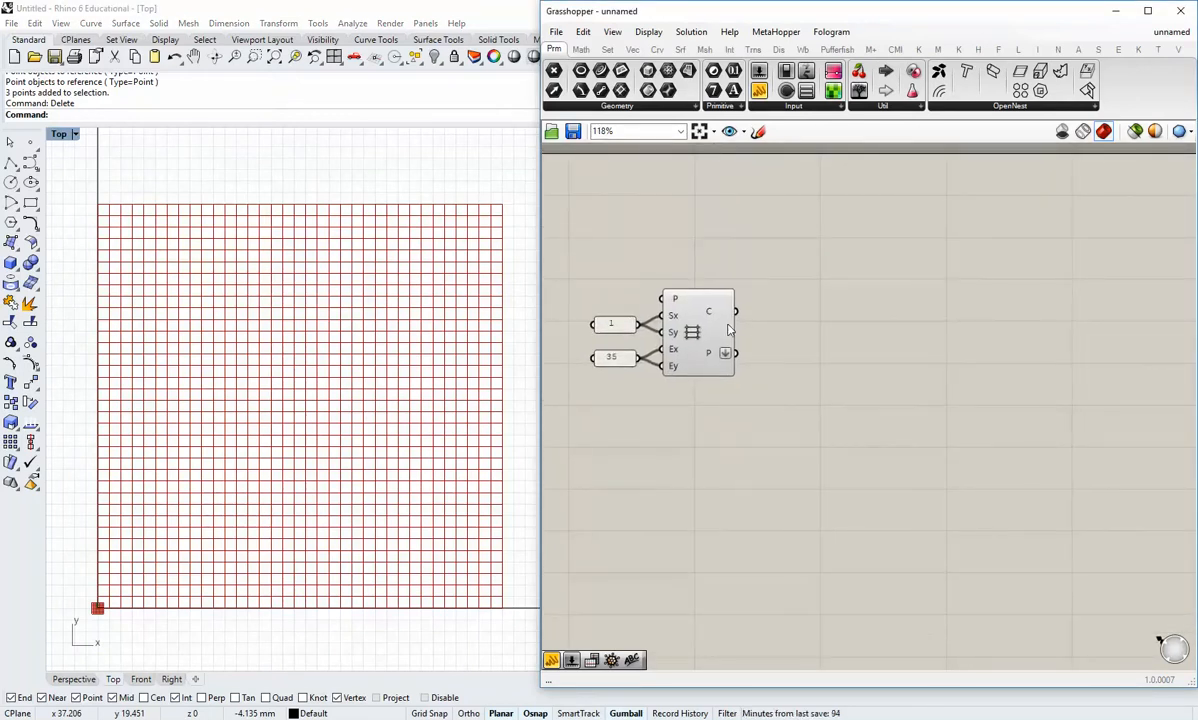
drag(730, 400, 687, 254)
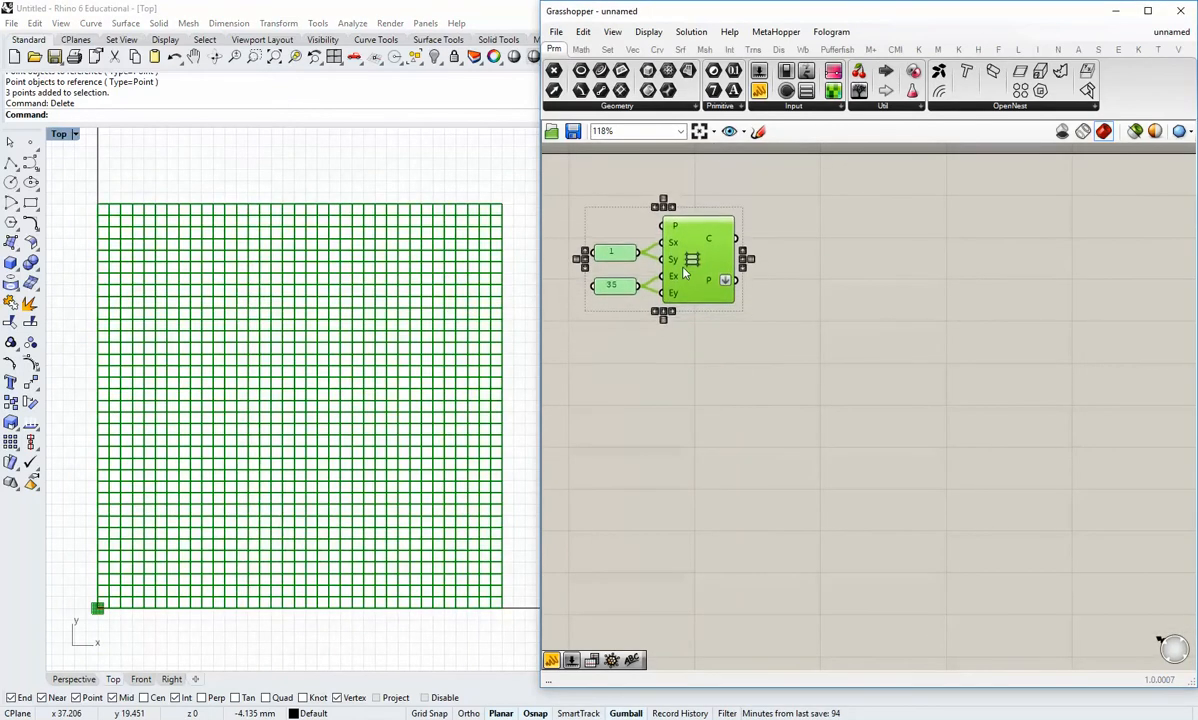
click(629, 388)
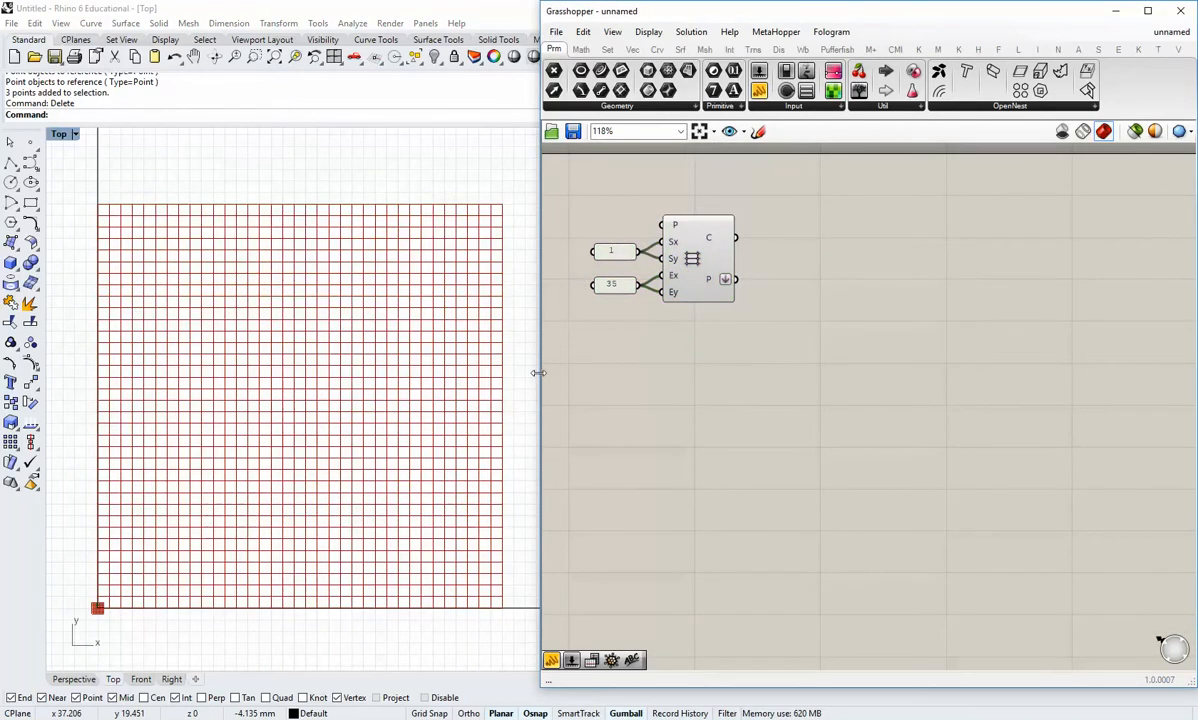
drag(538, 373, 528, 373)
scroll(740, 325, up, 2)
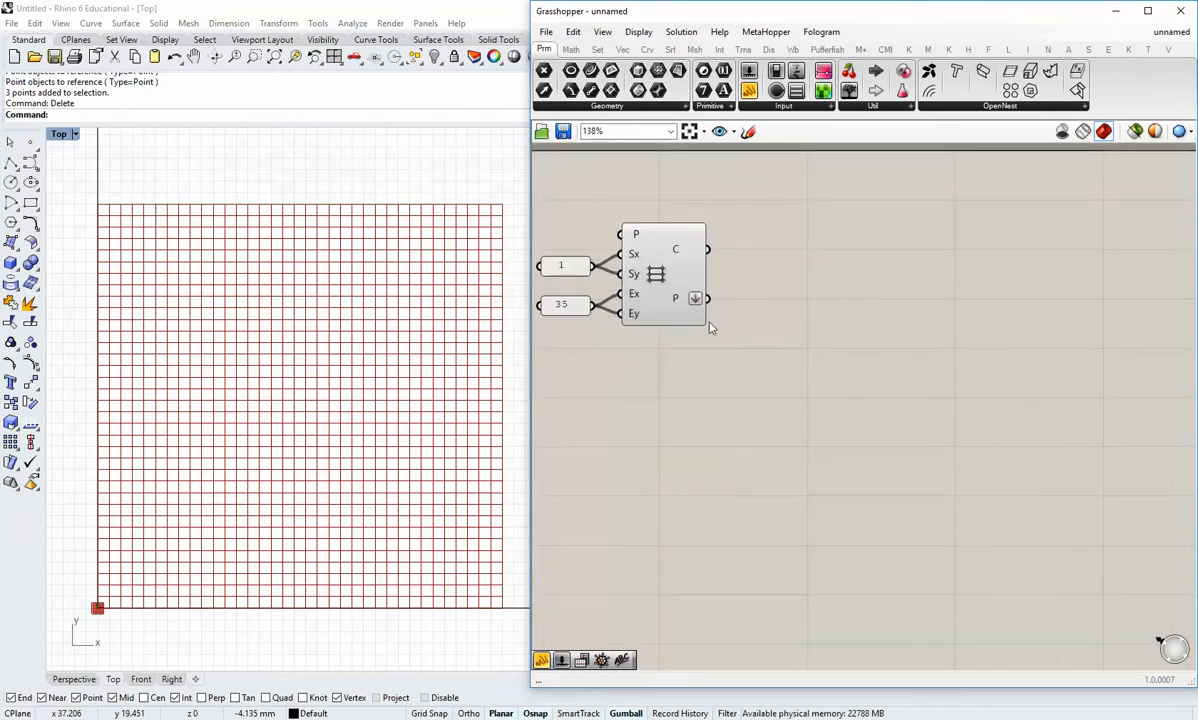
Step: Feed the grid's P output into a new Point parameter and turn off the grid component's preview
drag(567, 91, 765, 314)
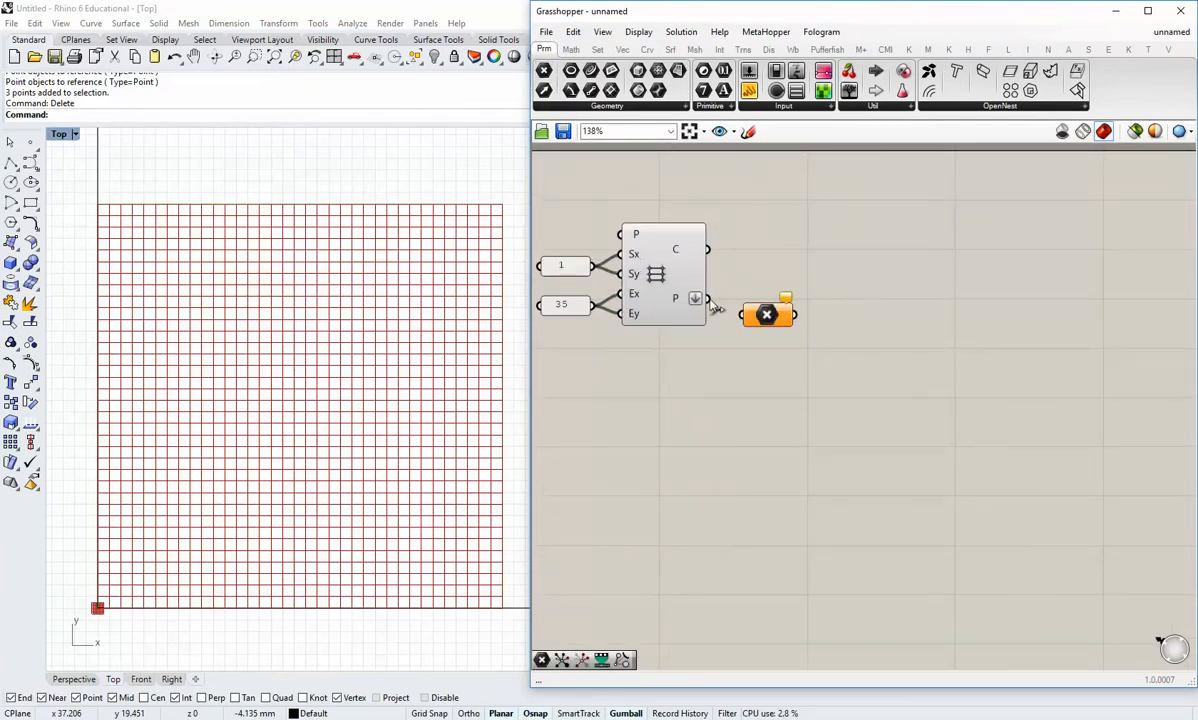
drag(708, 298, 741, 315)
drag(767, 315, 808, 378)
right_click(656, 288)
click(695, 313)
click(810, 358)
click(808, 442)
Step: Place a single point object in Rhino's Top view, just outside the left edge of the grid
right_drag(842, 428, 727, 460)
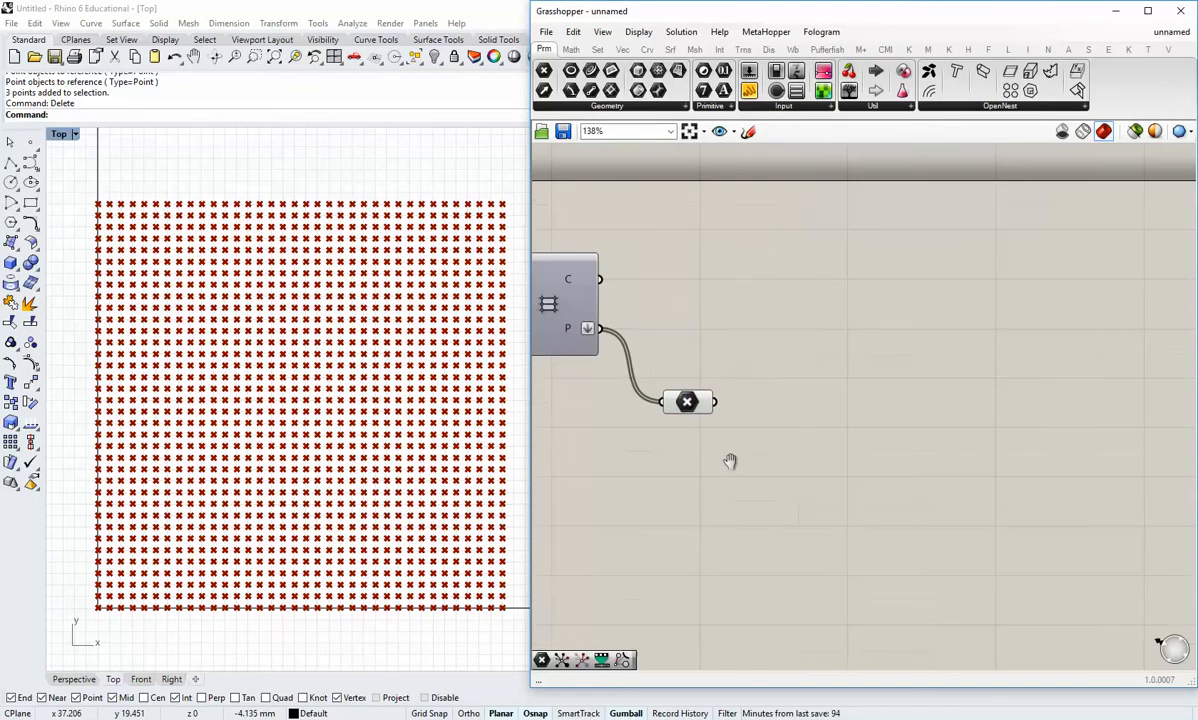
right_drag(180, 284, 236, 255)
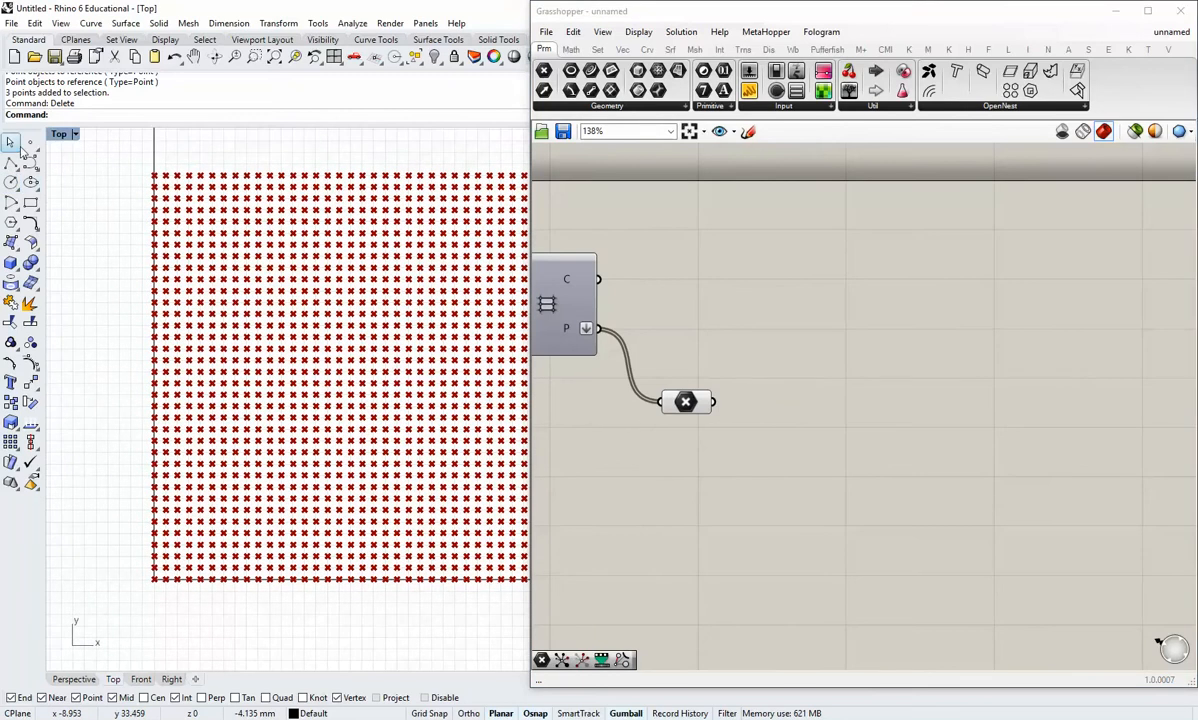
click(30, 143)
click(109, 333)
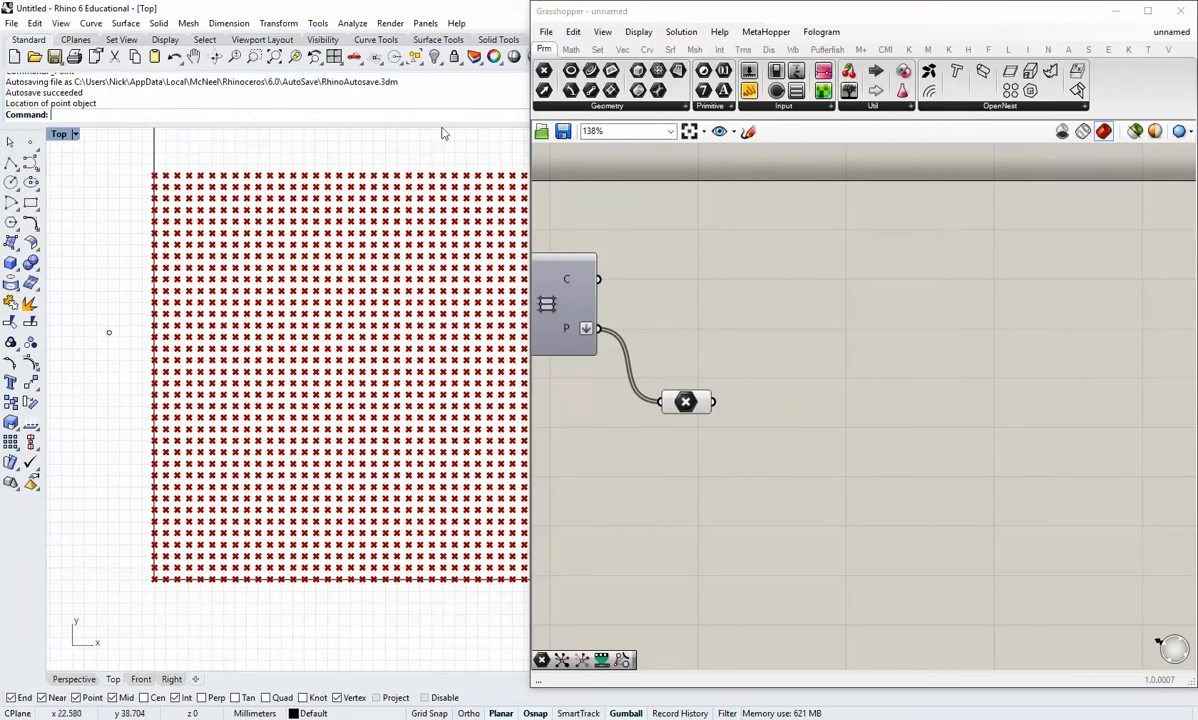
Step: Add a second Point parameter and set it to reference the single Rhino point beside the grid
click(715, 325)
right_click(711, 318)
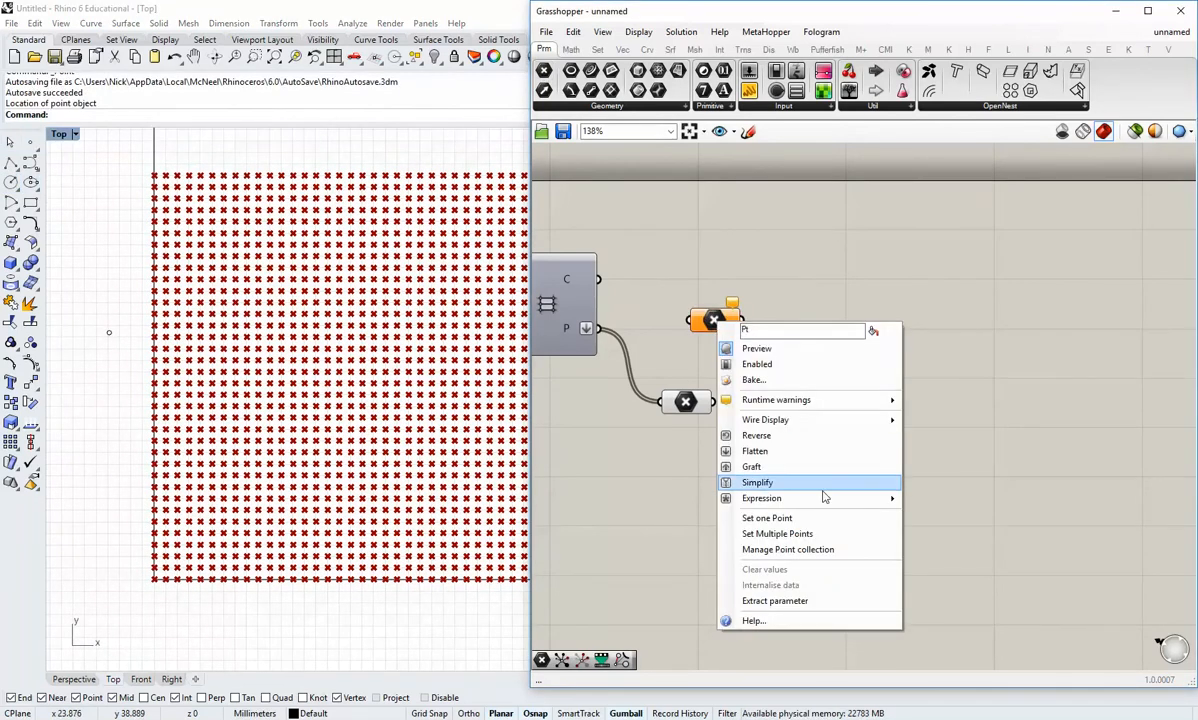
click(789, 519)
click(109, 333)
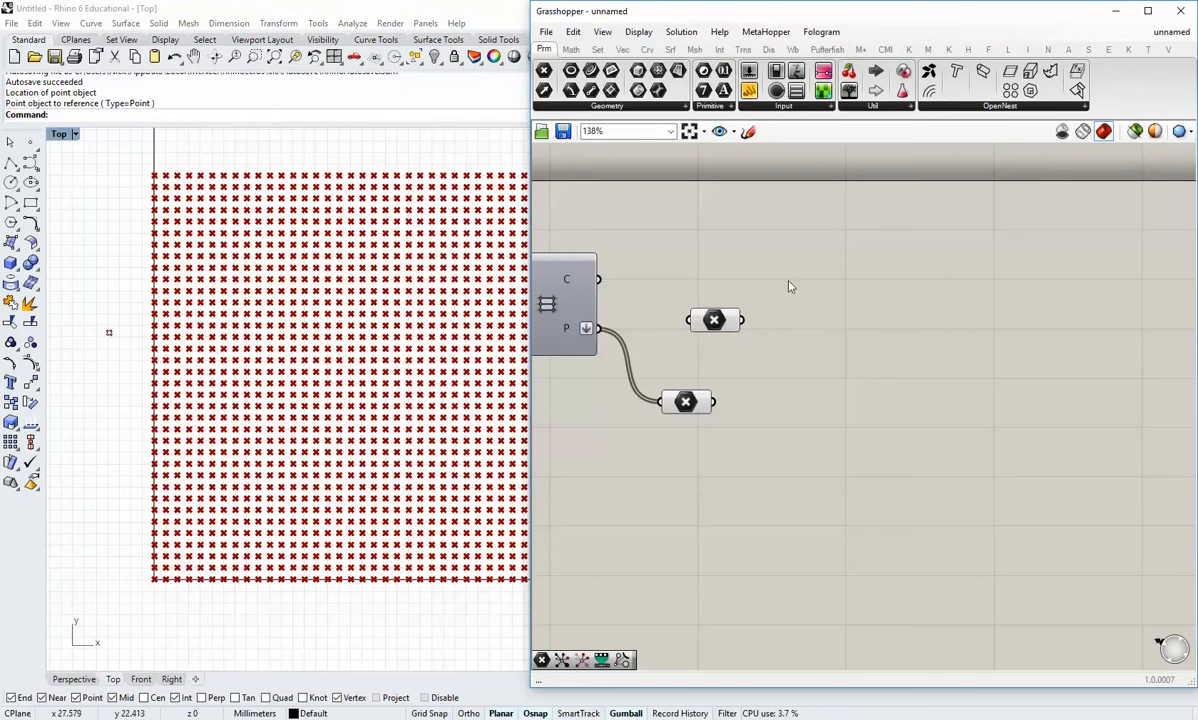
Step: Internalise the data of the single-point parameter and delete the original point object from Rhino
drag(716, 323, 736, 352)
right_click(736, 352)
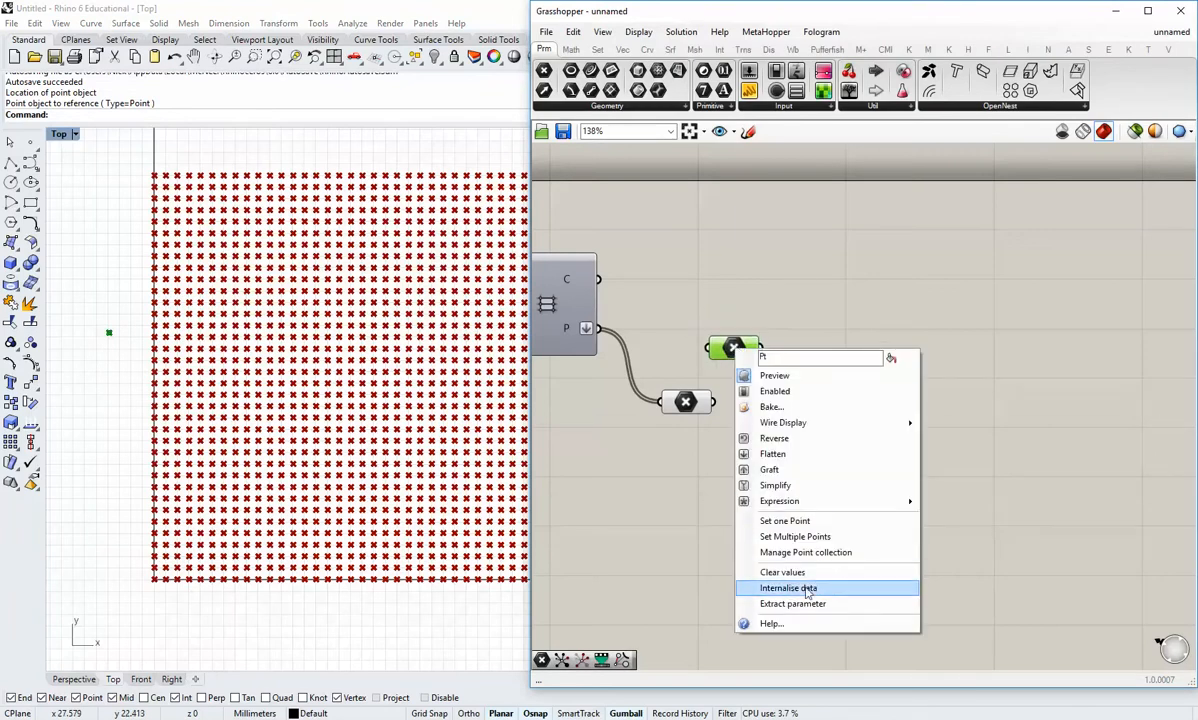
click(760, 585)
drag(736, 350, 752, 348)
click(745, 394)
drag(78, 311, 126, 368)
text(Fr)
key(Return)
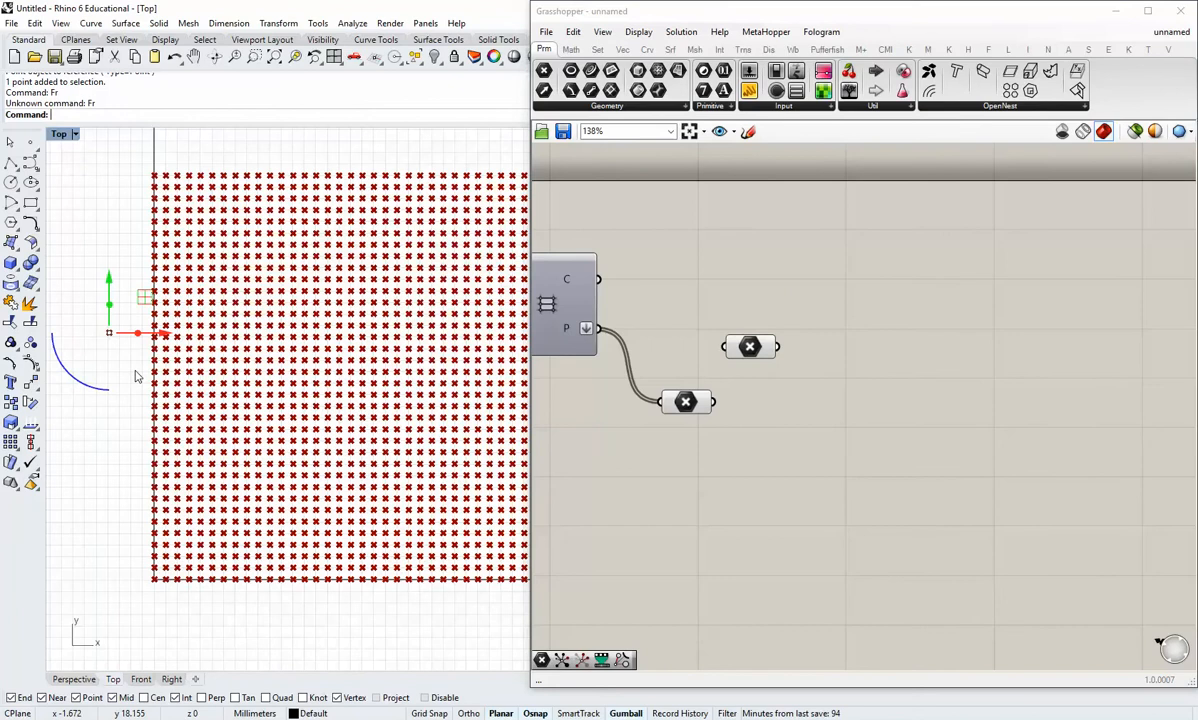
key(Delete)
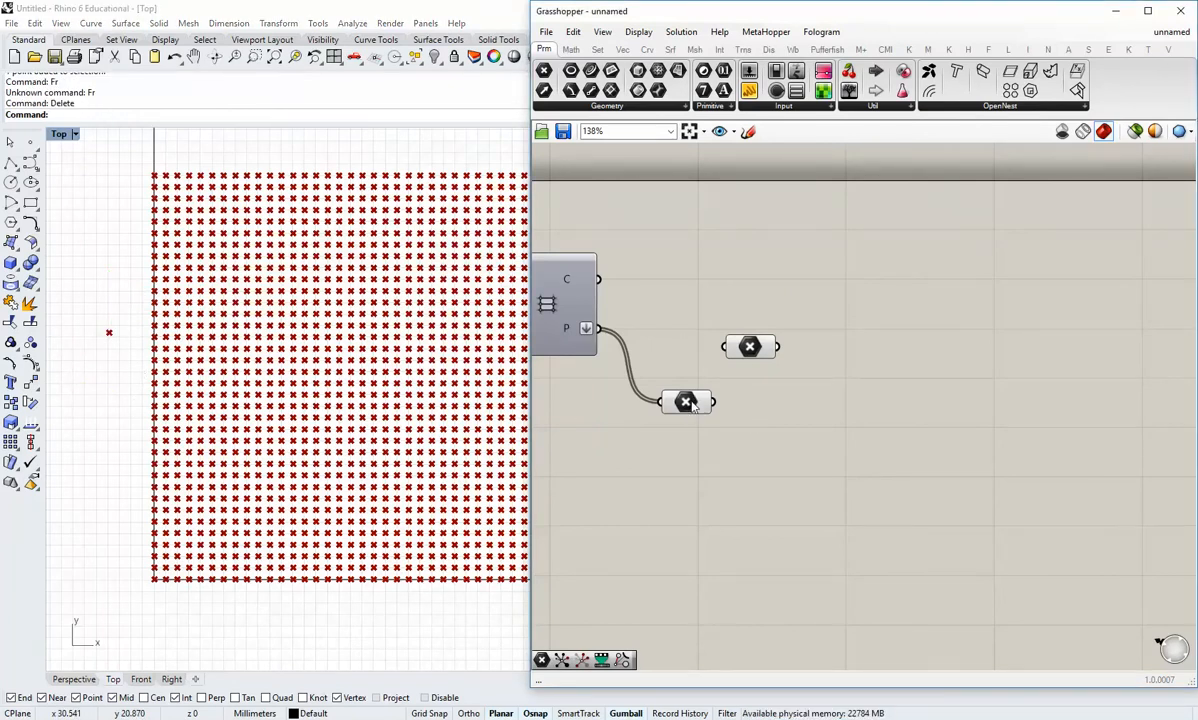
Step: Add a Pull Point component and wire the grid points to its P input and the single point to its G input
drag(685, 401, 750, 421)
click(830, 392)
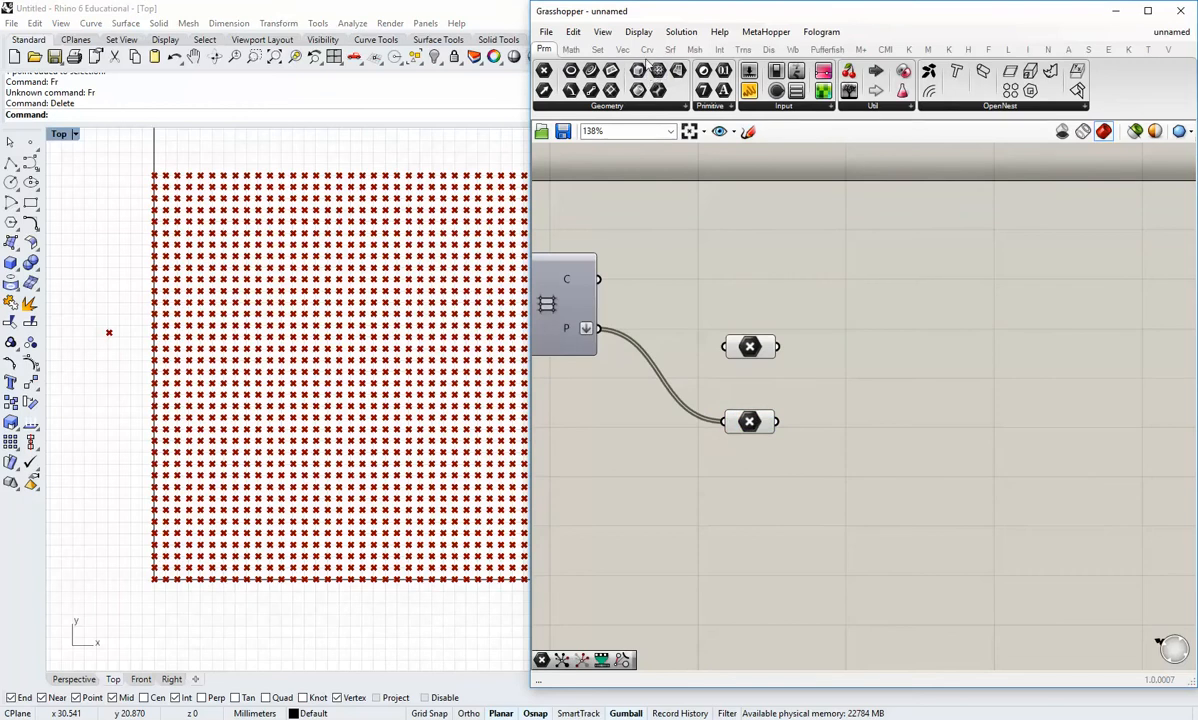
click(622, 49)
click(725, 105)
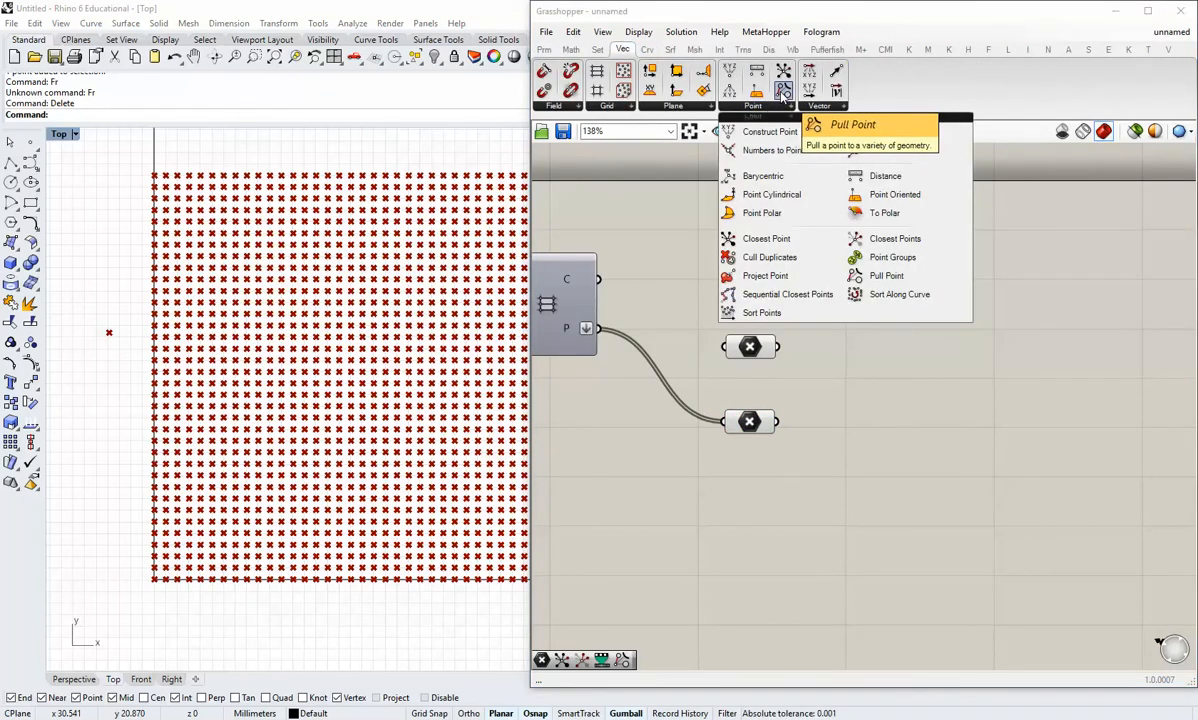
drag(783, 93, 870, 378)
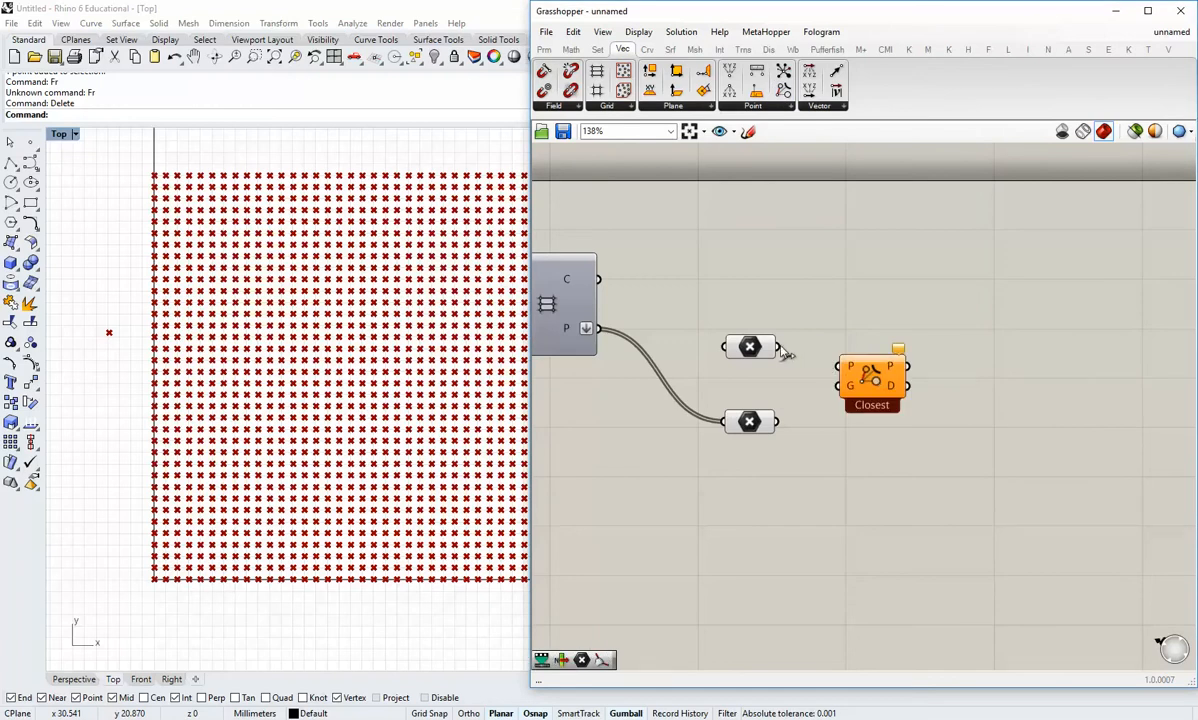
drag(779, 347, 838, 367)
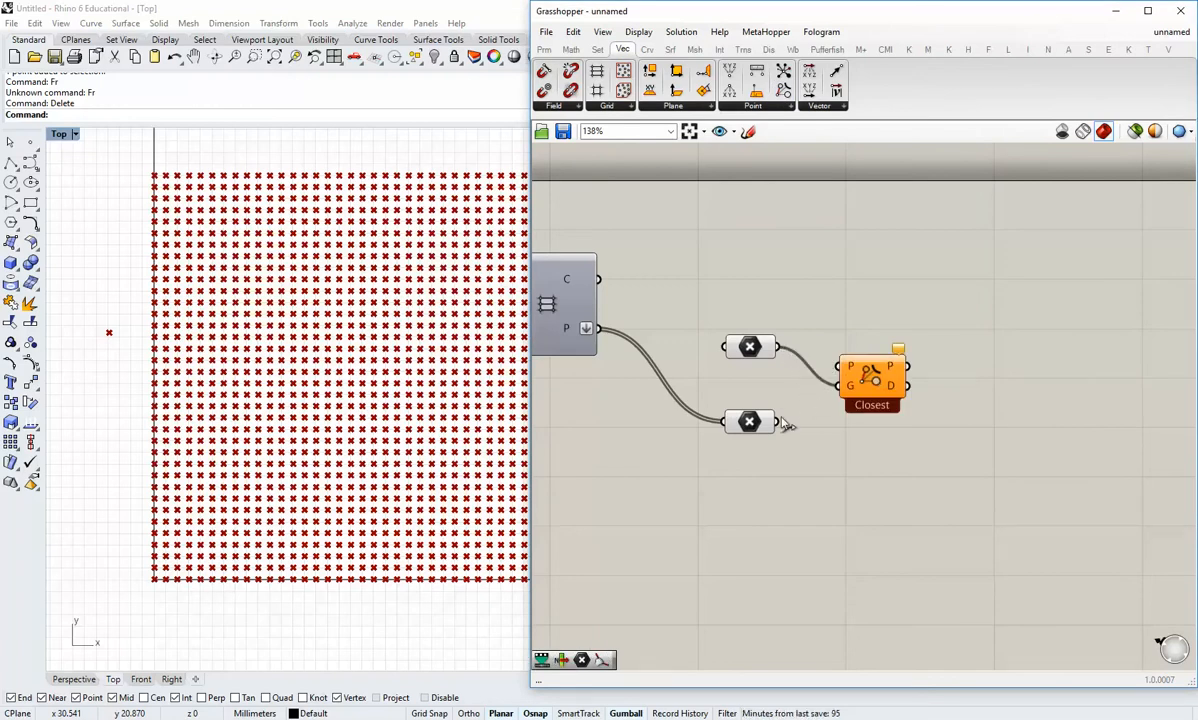
drag(778, 421, 836, 385)
Step: Rearrange the layout so the grid-point parameter sits above the single-point parameter, with Pull Point lined up beside them
drag(756, 422, 748, 447)
drag(746, 331, 743, 335)
click(815, 350)
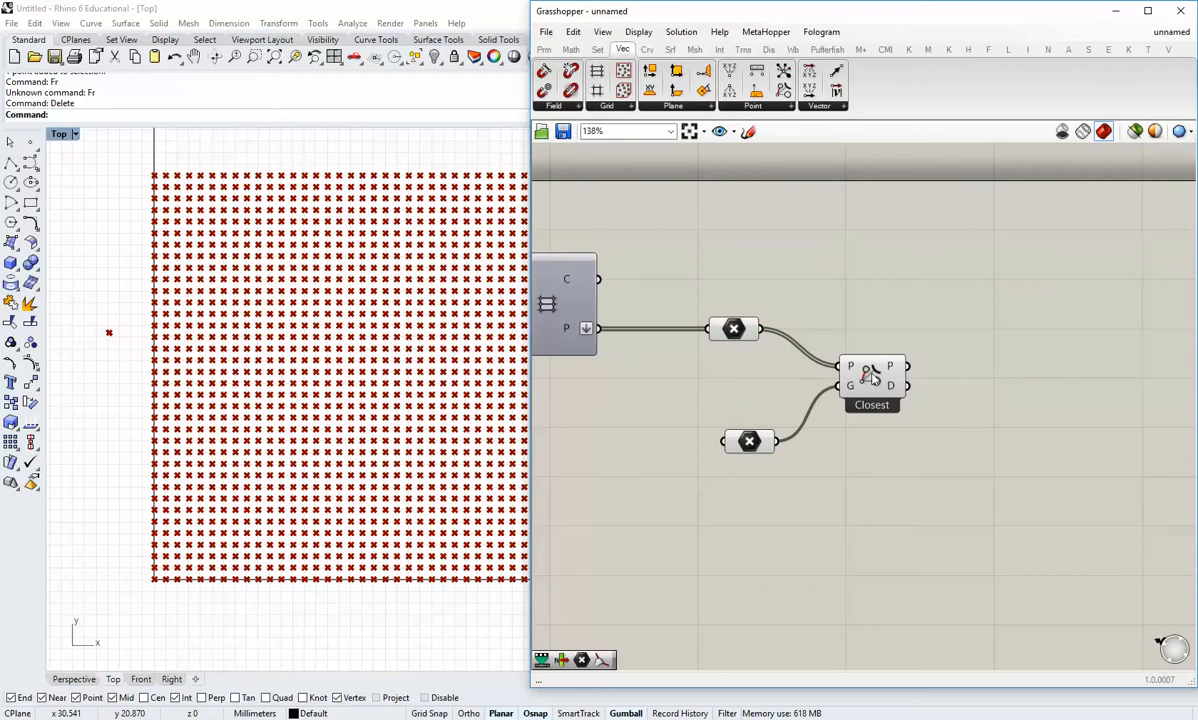
drag(867, 378, 858, 395)
drag(749, 441, 690, 402)
click(824, 442)
right_drag(824, 442, 767, 433)
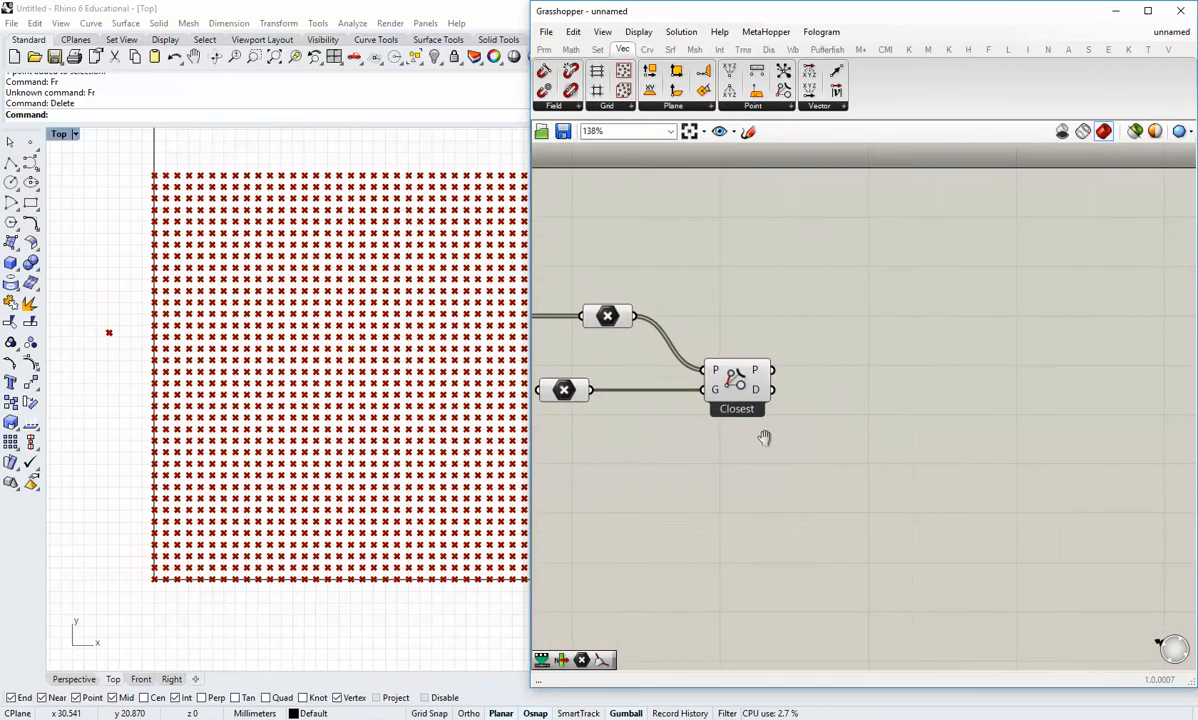
Step: Narrow the Grasshopper window to see the whole point grid and inspect the distance values at Pull Point's D output
scroll(768, 430, down, 1)
right_drag(291, 333, 242, 353)
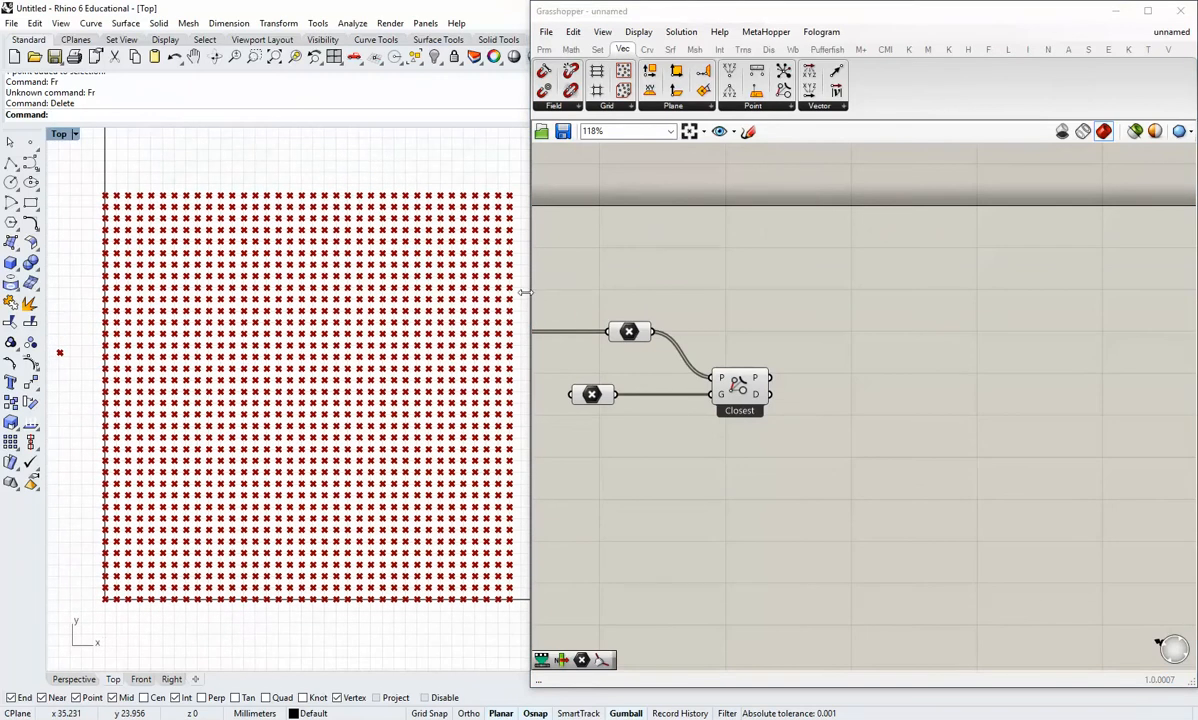
drag(525, 292, 538, 292)
right_drag(794, 305, 849, 332)
scroll(849, 334, down, 1)
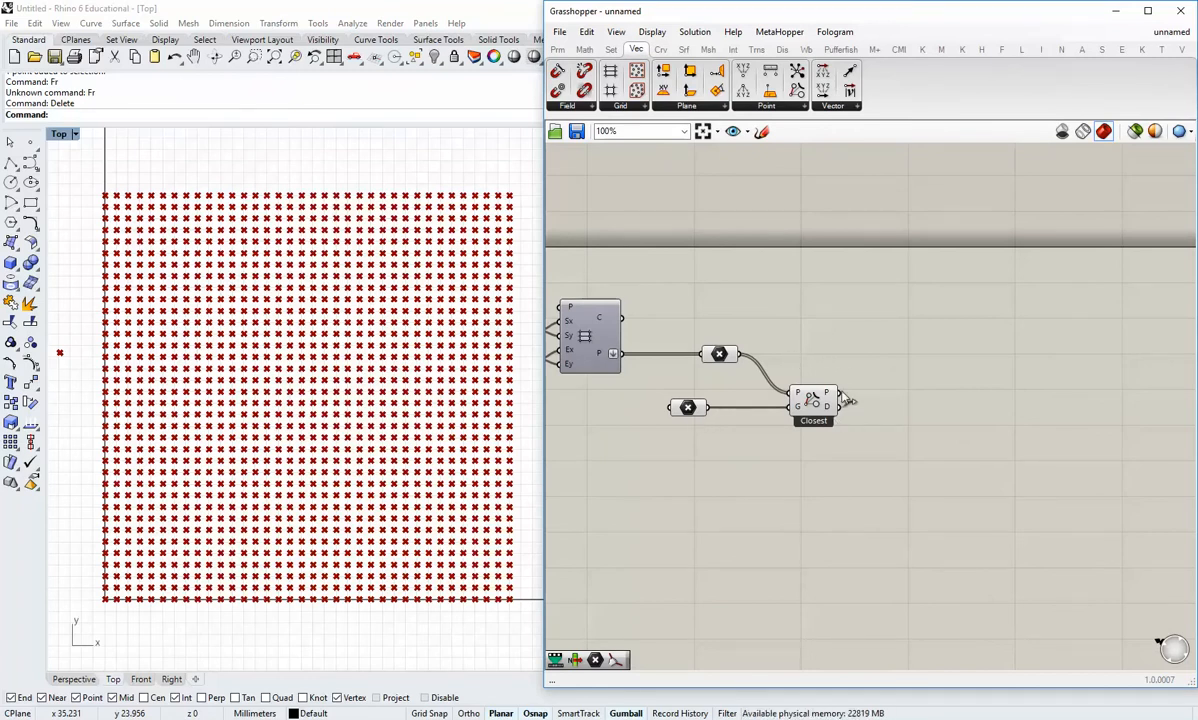
mouse_move(826, 413)
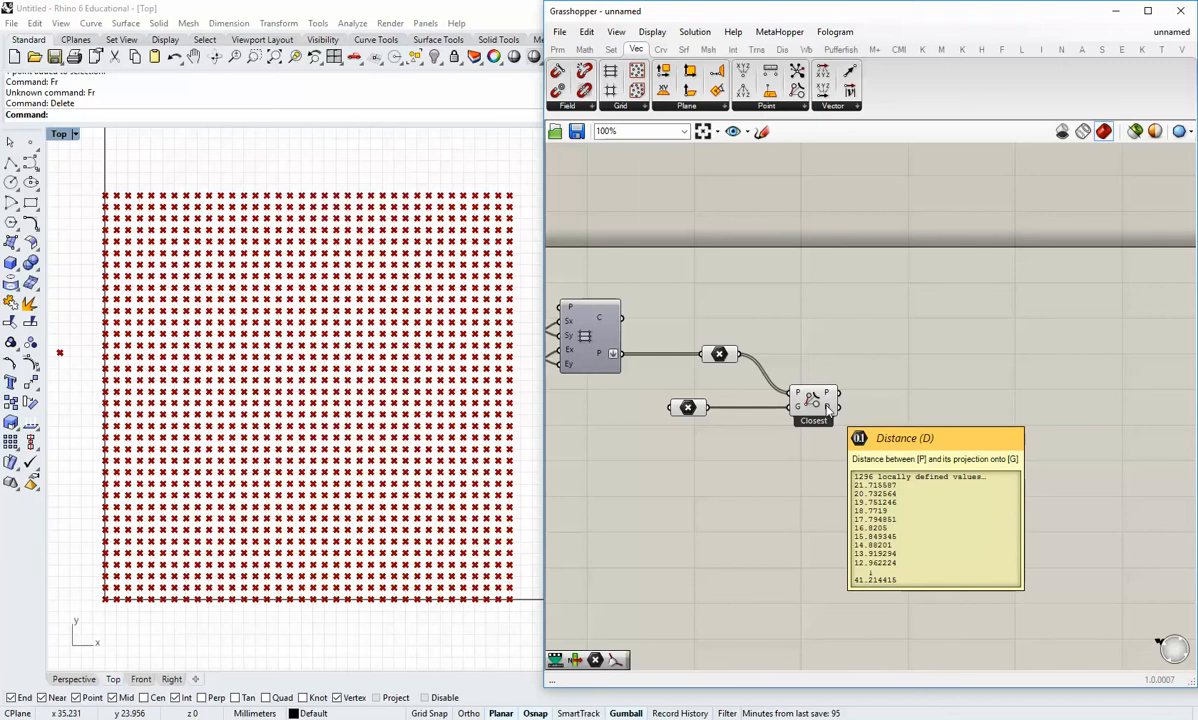
Step: Add a Graph Mapper component to the canvas, well beyond the Pull Point component
right_drag(899, 309, 883, 331)
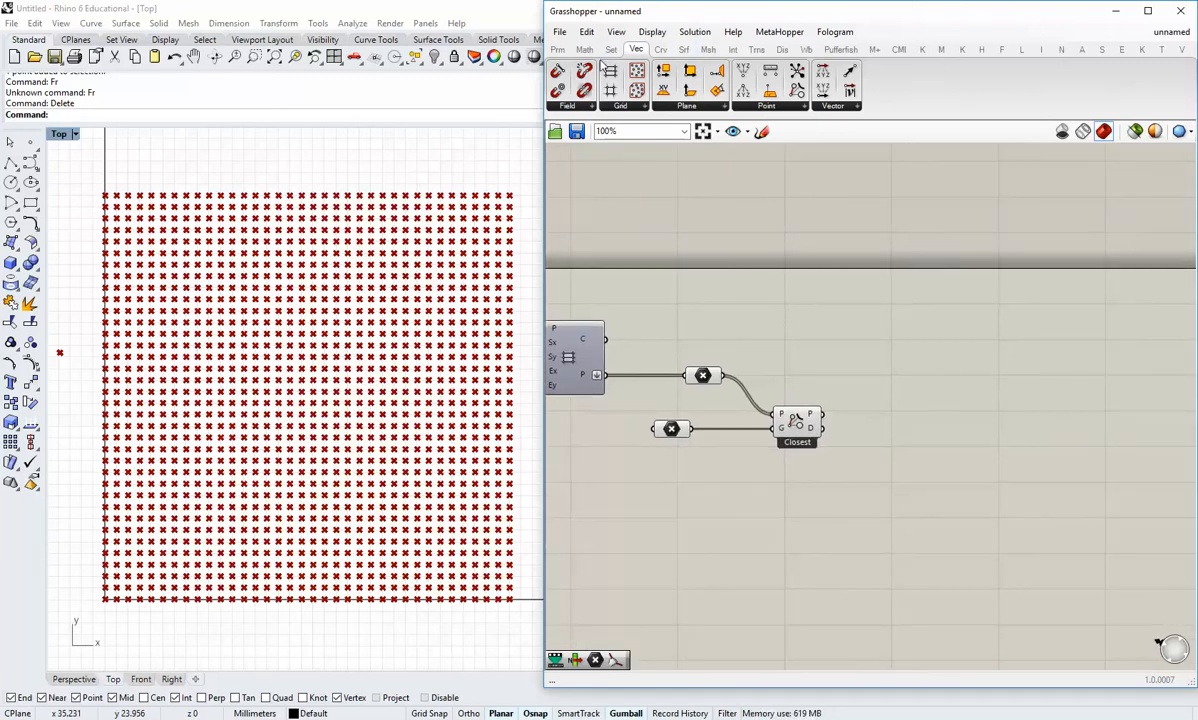
click(557, 49)
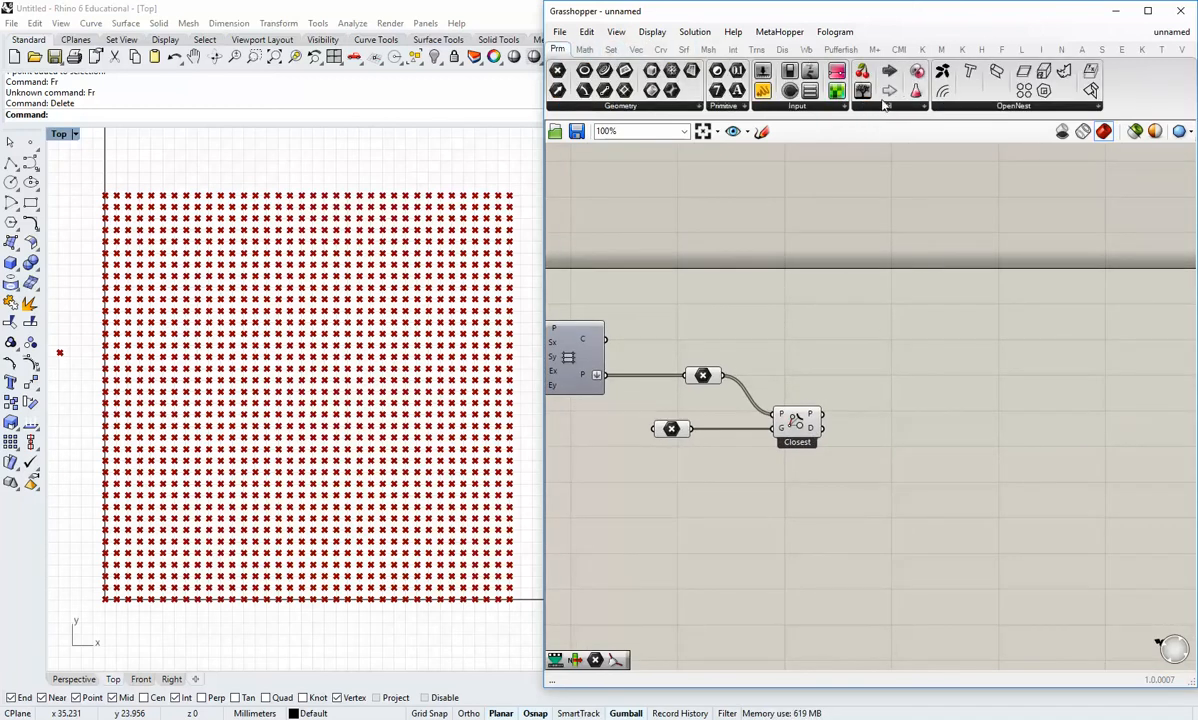
click(829, 106)
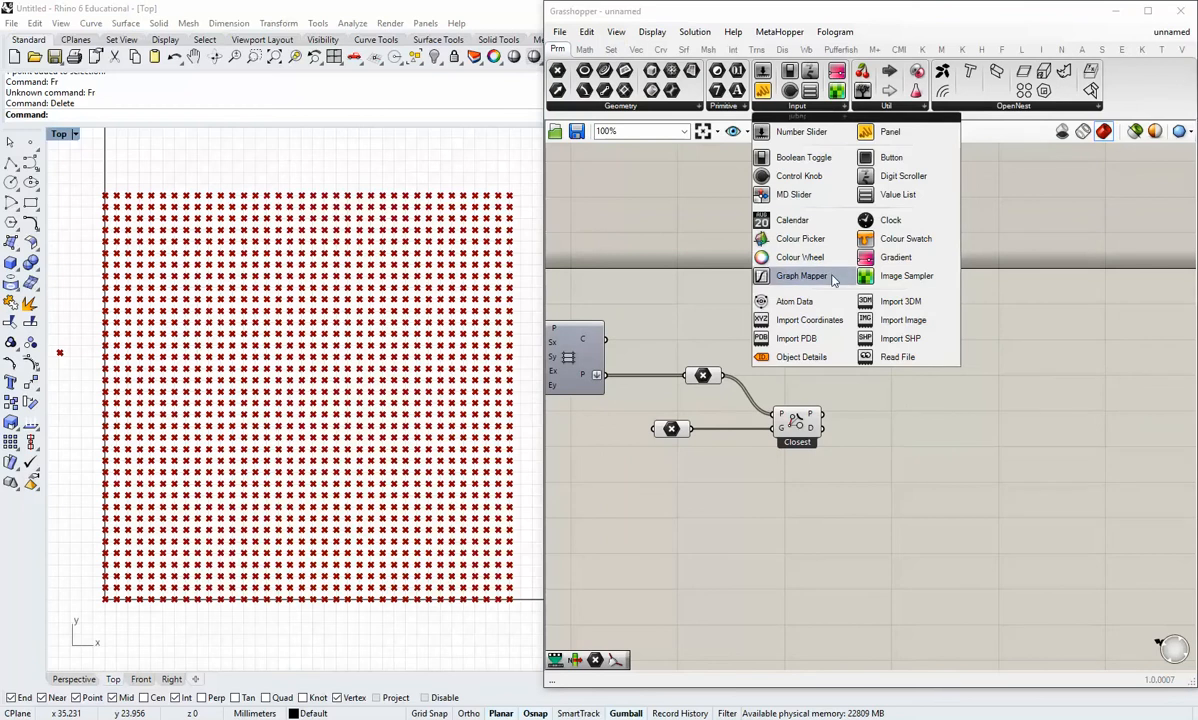
drag(829, 276, 1039, 391)
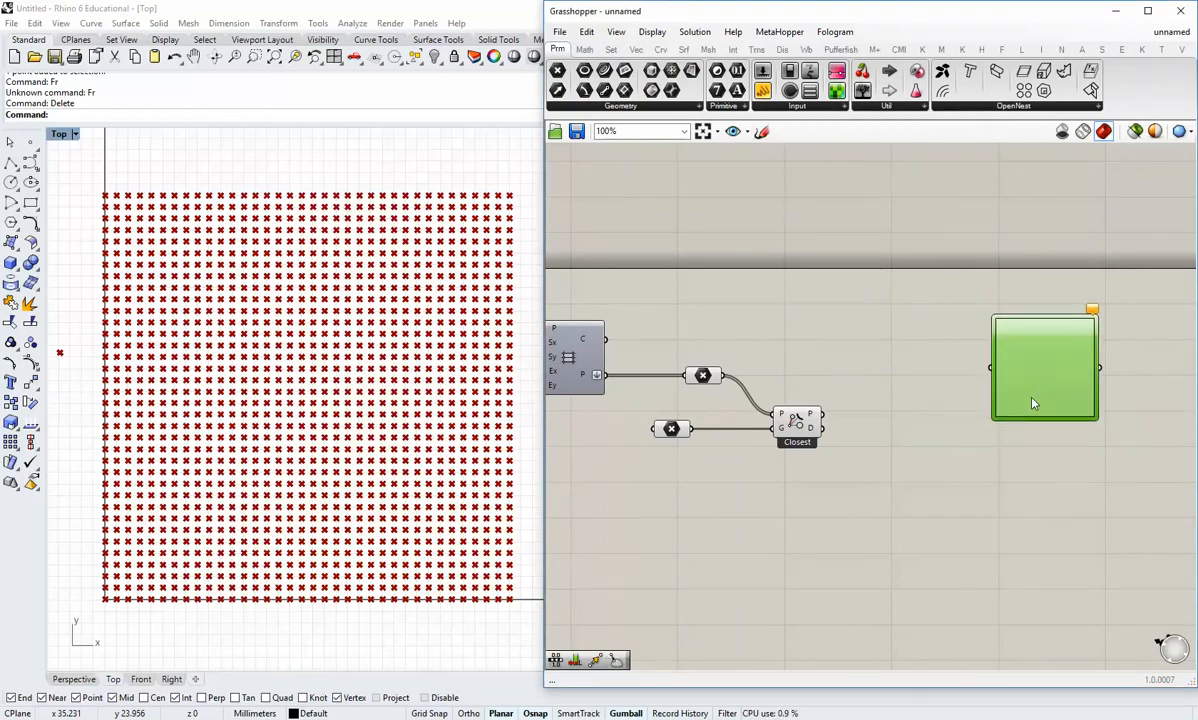
right_drag(1001, 437, 974, 443)
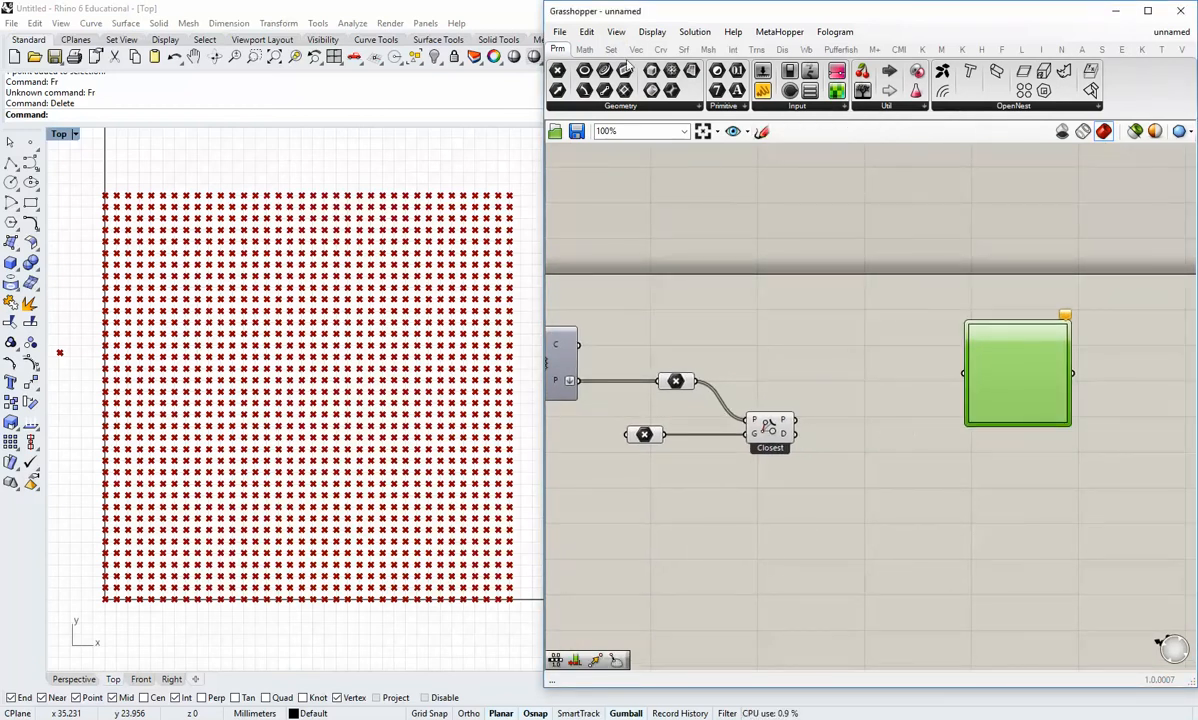
Step: Add a Bounds component and wire Pull Point's D output into its N input
click(584, 49)
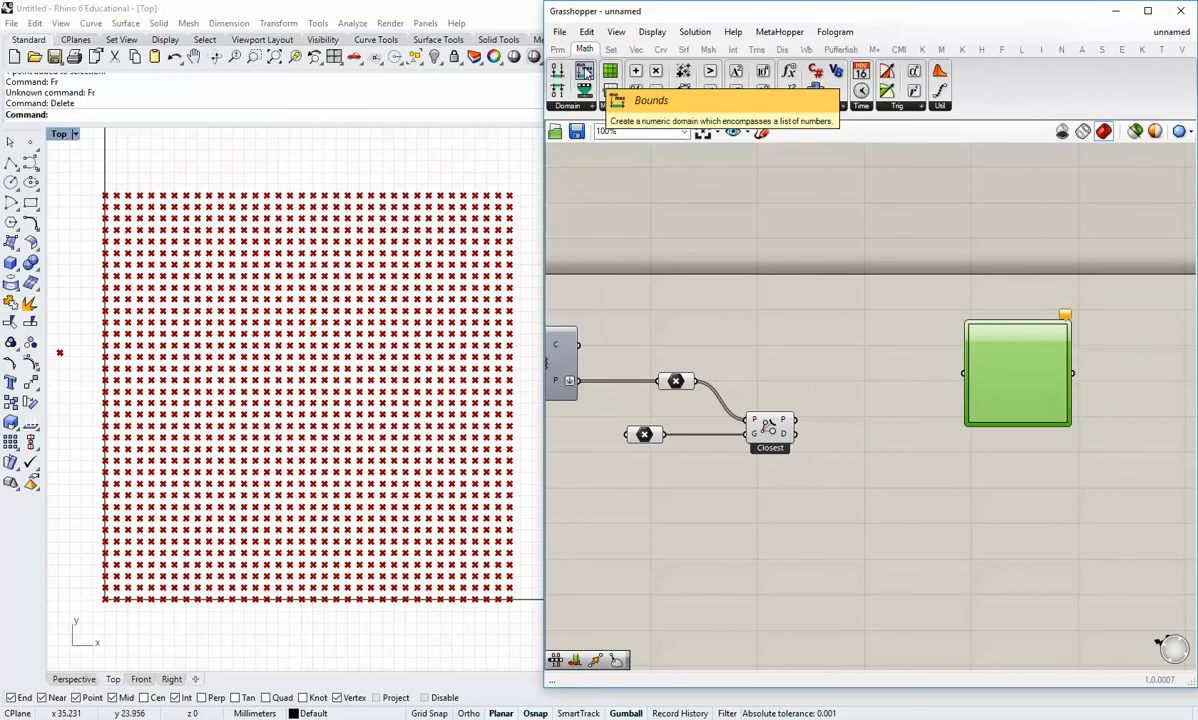
drag(584, 72, 880, 472)
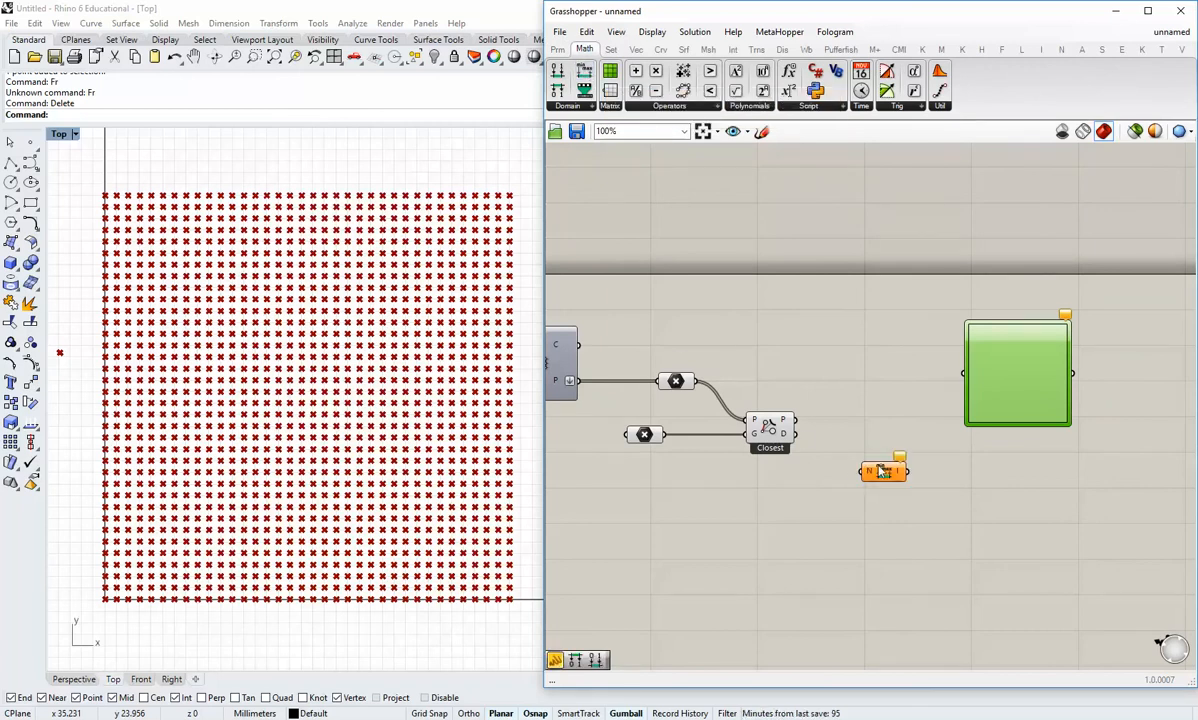
drag(797, 433, 882, 436)
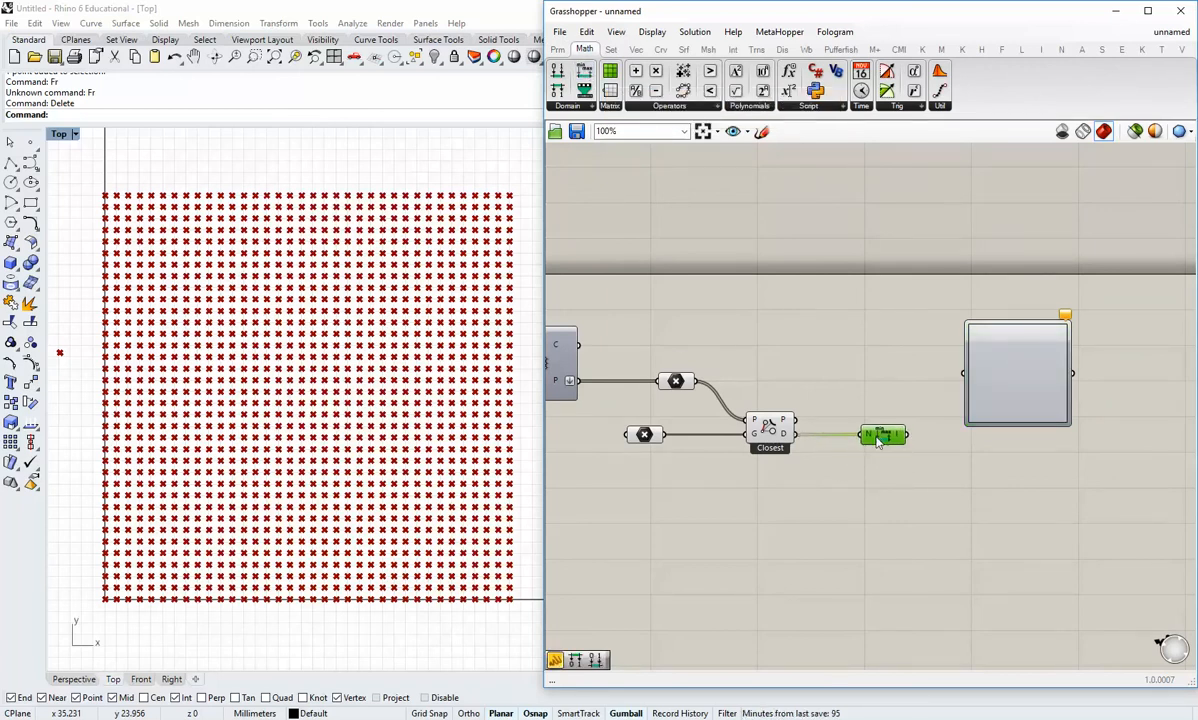
click(810, 473)
right_drag(838, 468, 789, 464)
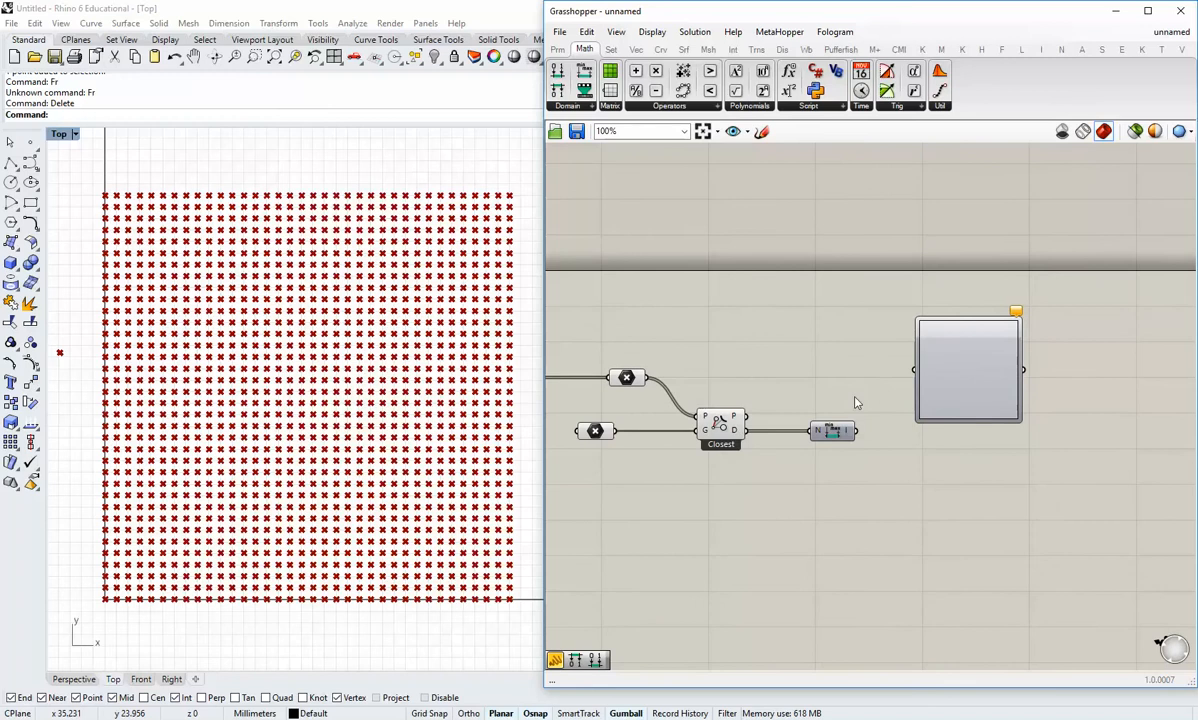
Step: Add a Remap Numbers component above Bounds and shift the Graph Mapper further away to make room
click(577, 107)
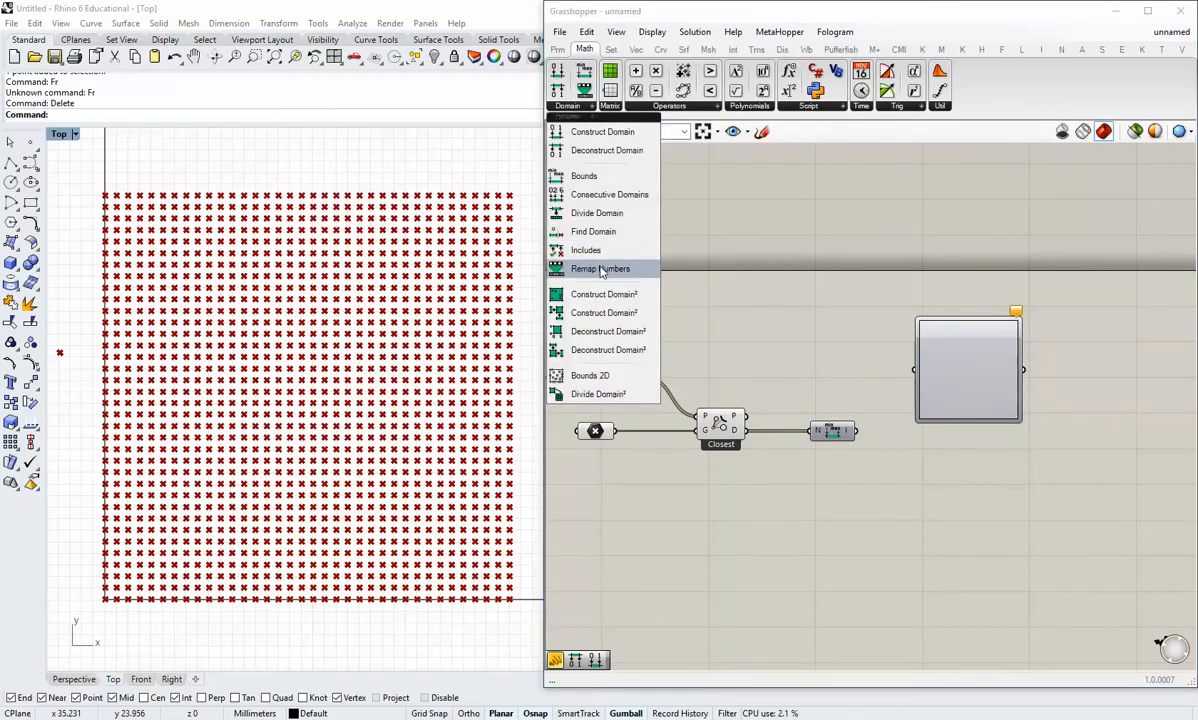
drag(592, 269, 852, 400)
click(851, 396)
drag(987, 384, 1088, 385)
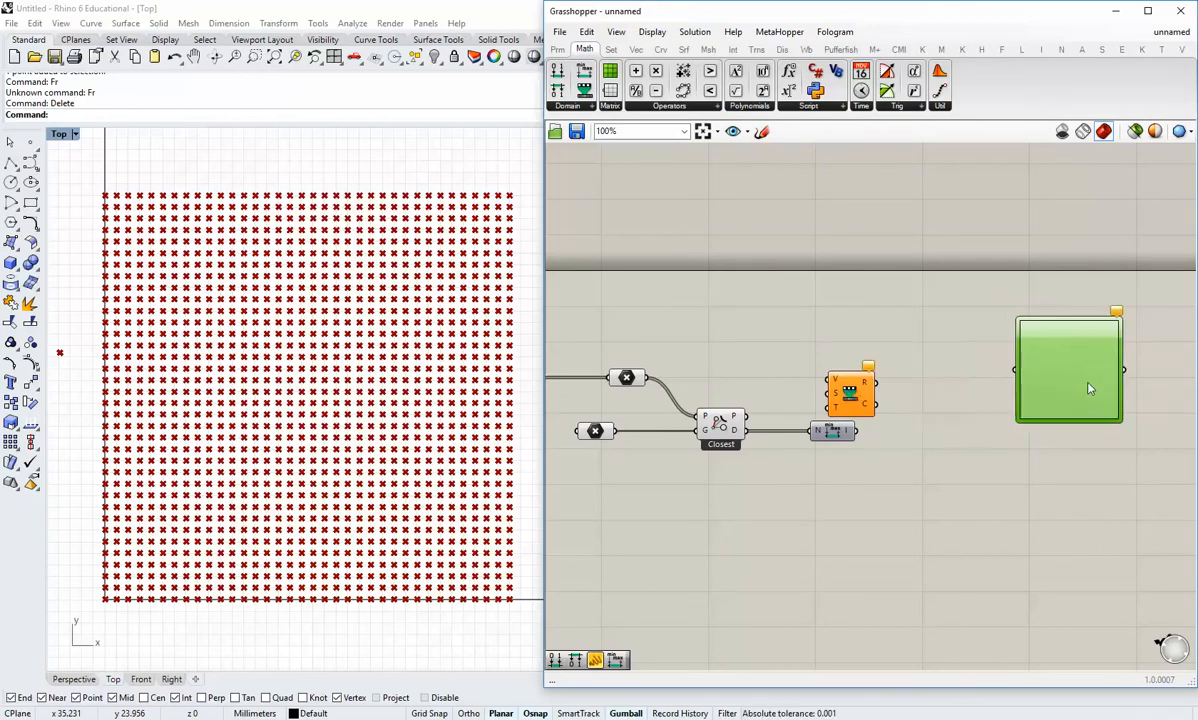
Step: Wire the Pull Point distances into Remap Numbers' V input and the Bounds domain into its S input, aligning both components
drag(850, 400, 882, 396)
drag(834, 431, 882, 382)
drag(813, 437, 813, 480)
drag(905, 398, 884, 448)
click(840, 506)
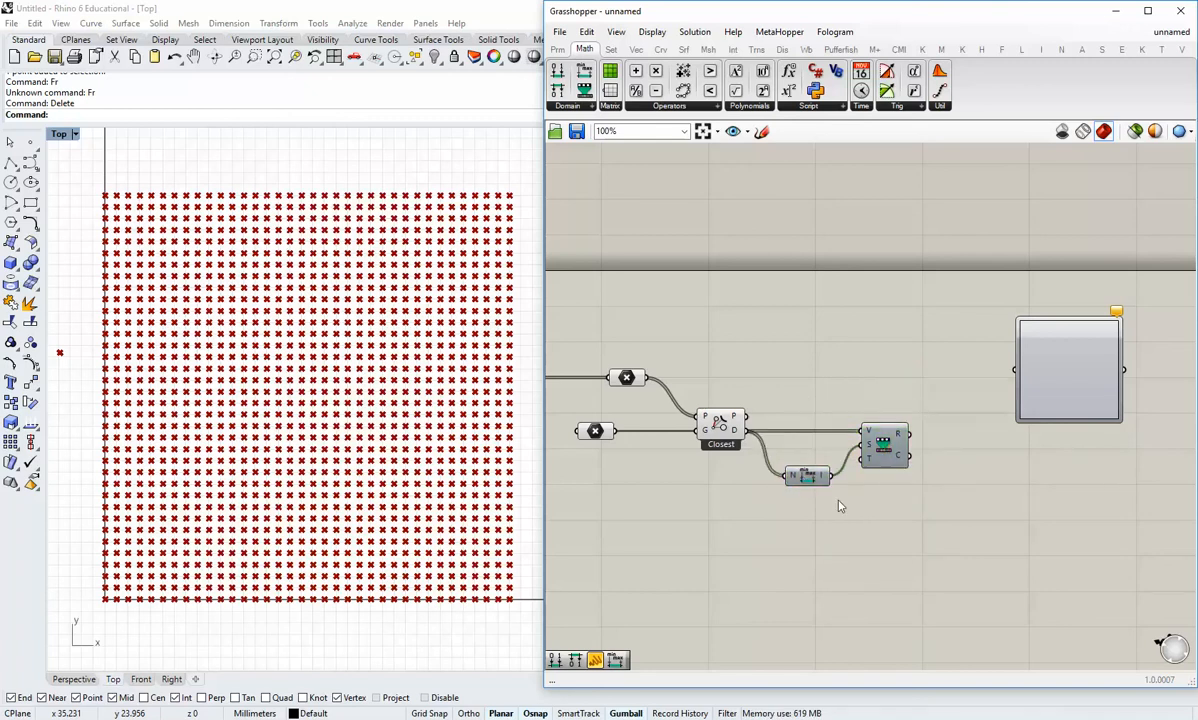
drag(808, 480, 814, 455)
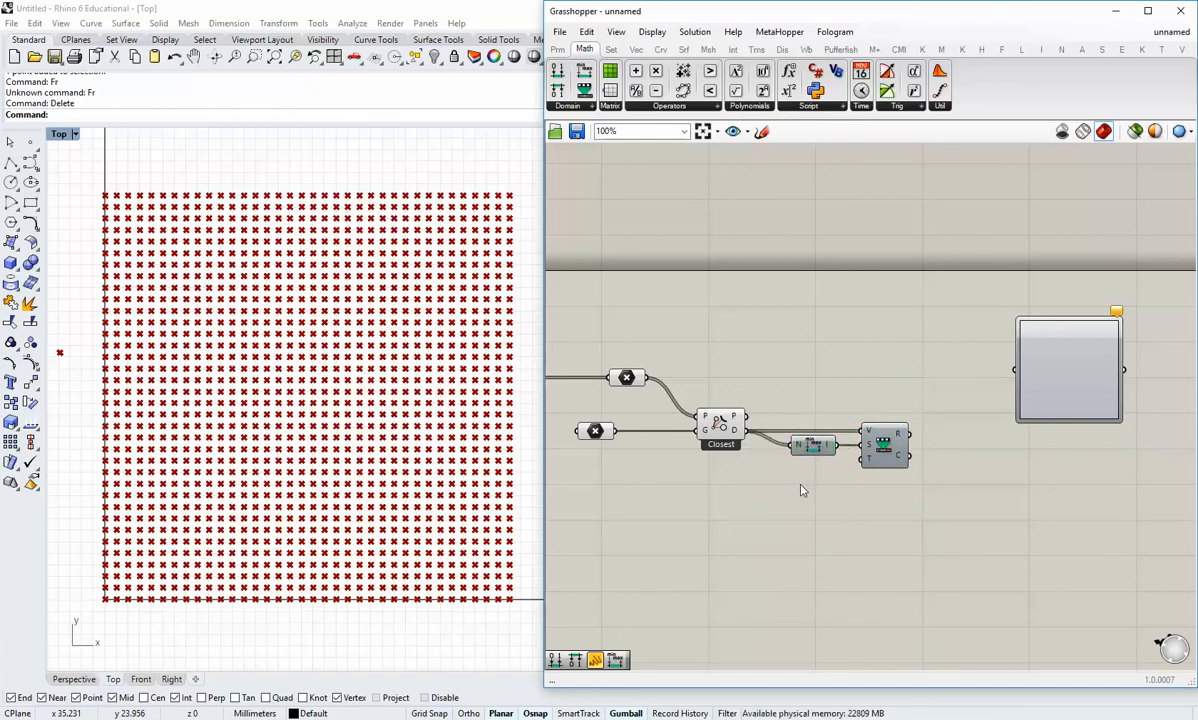
right_drag(800, 490, 785, 469)
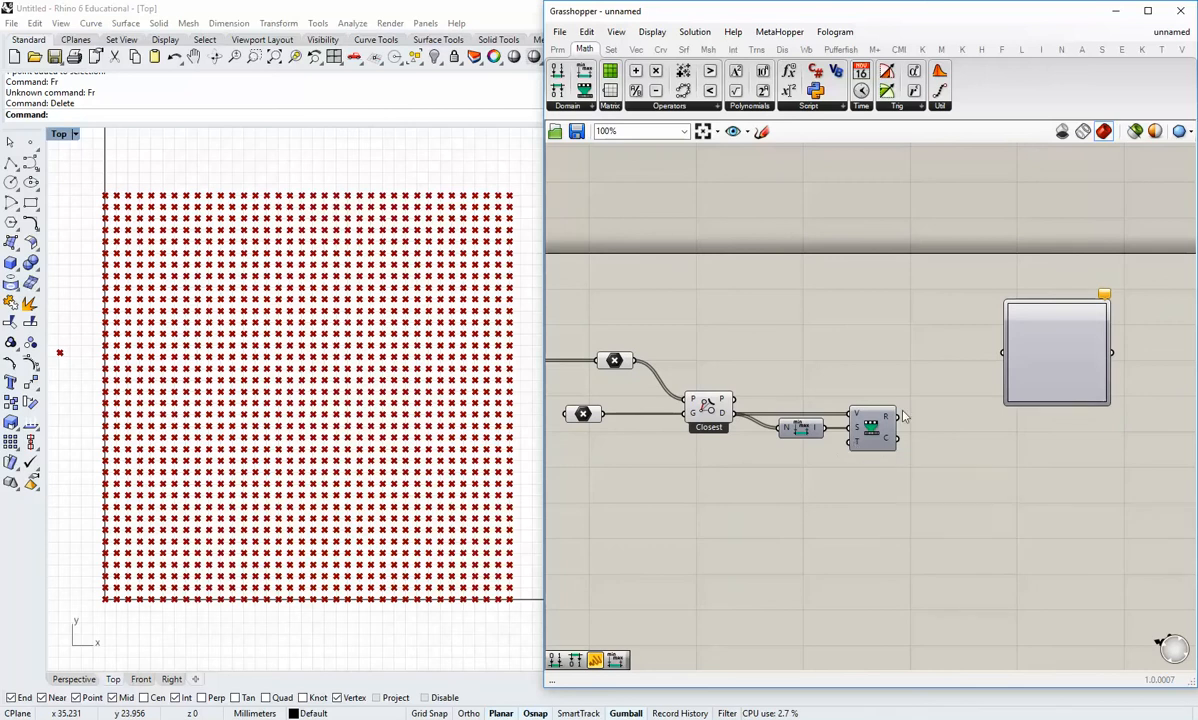
Step: Wire Remap Numbers' R output into the Graph Mapper and set its graph type to Sine
right_drag(939, 401, 908, 416)
drag(869, 433, 964, 392)
right_click(966, 398)
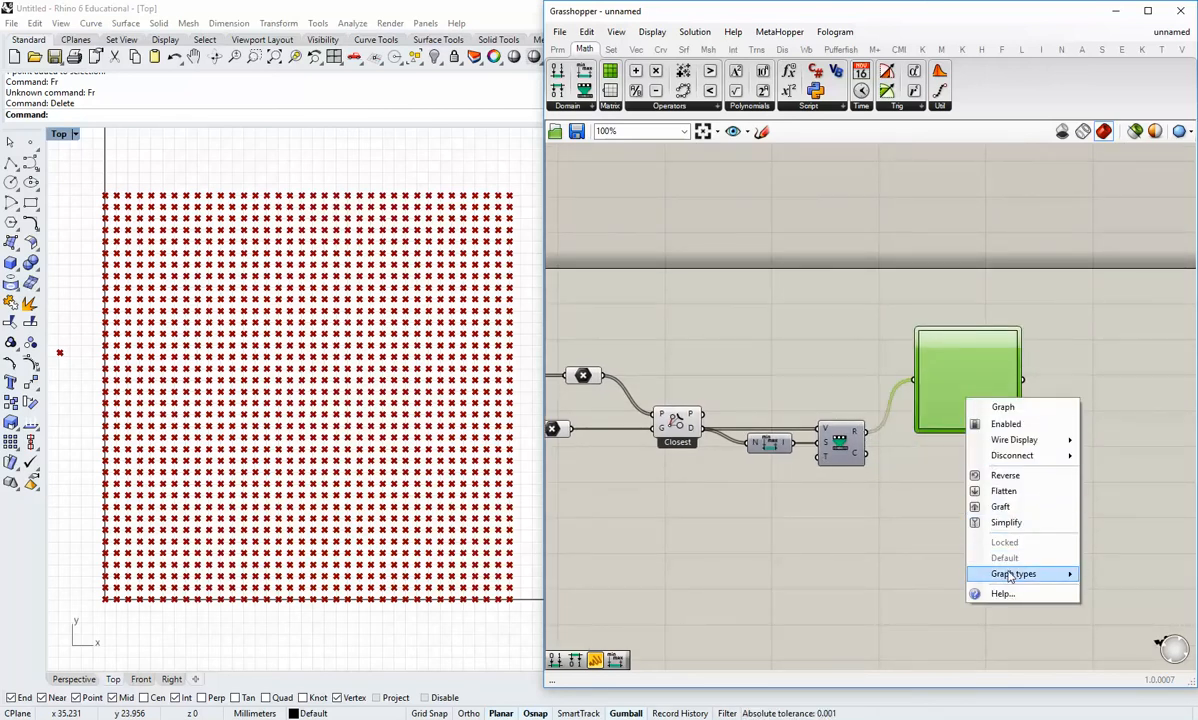
mouse_move(1010, 577)
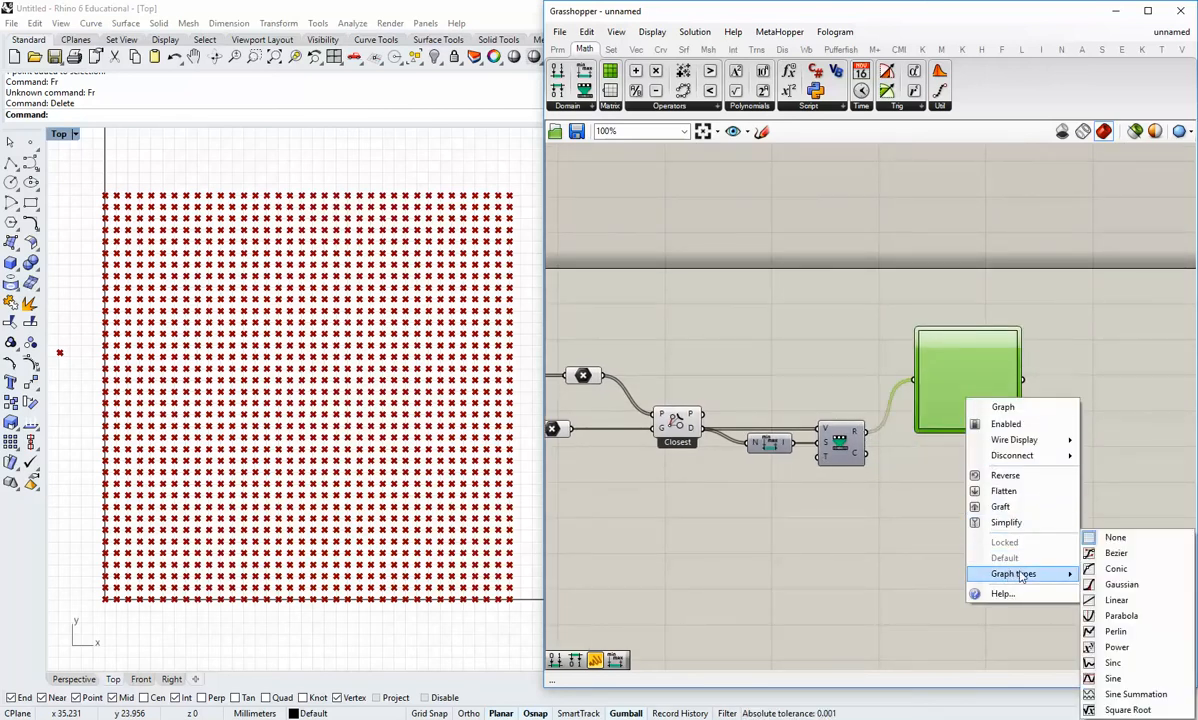
click(1128, 679)
click(1003, 497)
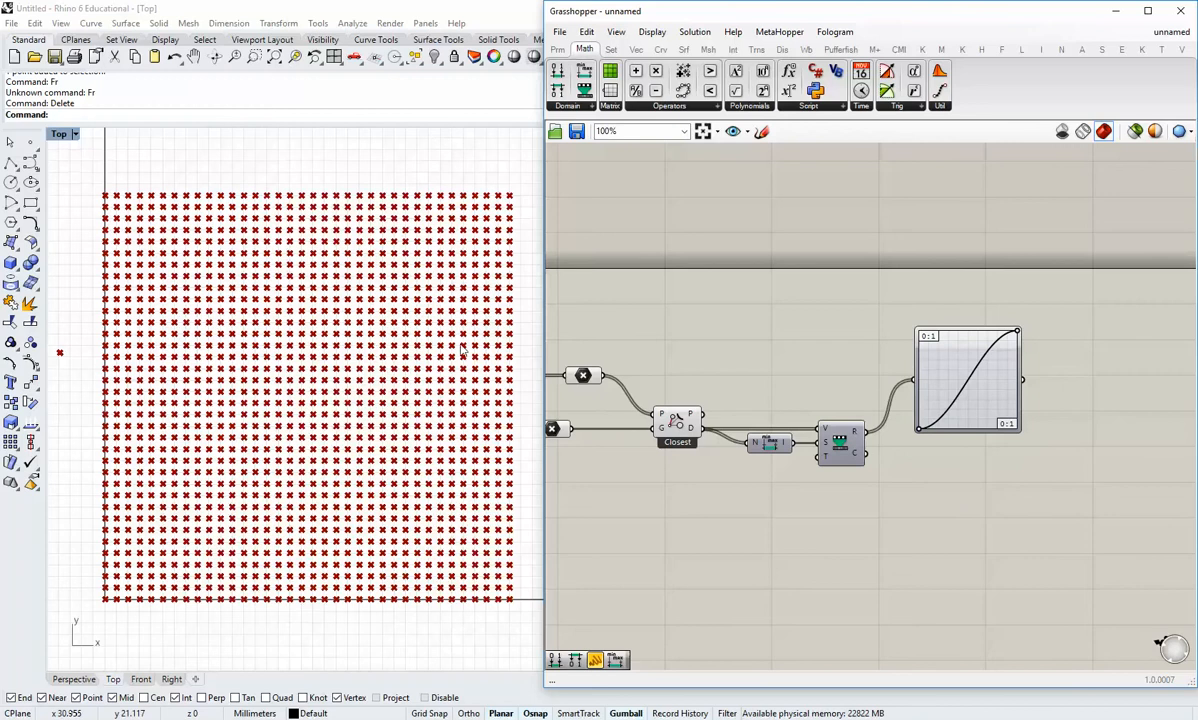
Step: Reposition the Graph Mapper below and beside Remap Numbers to free the space above it
scroll(793, 431, down, 2)
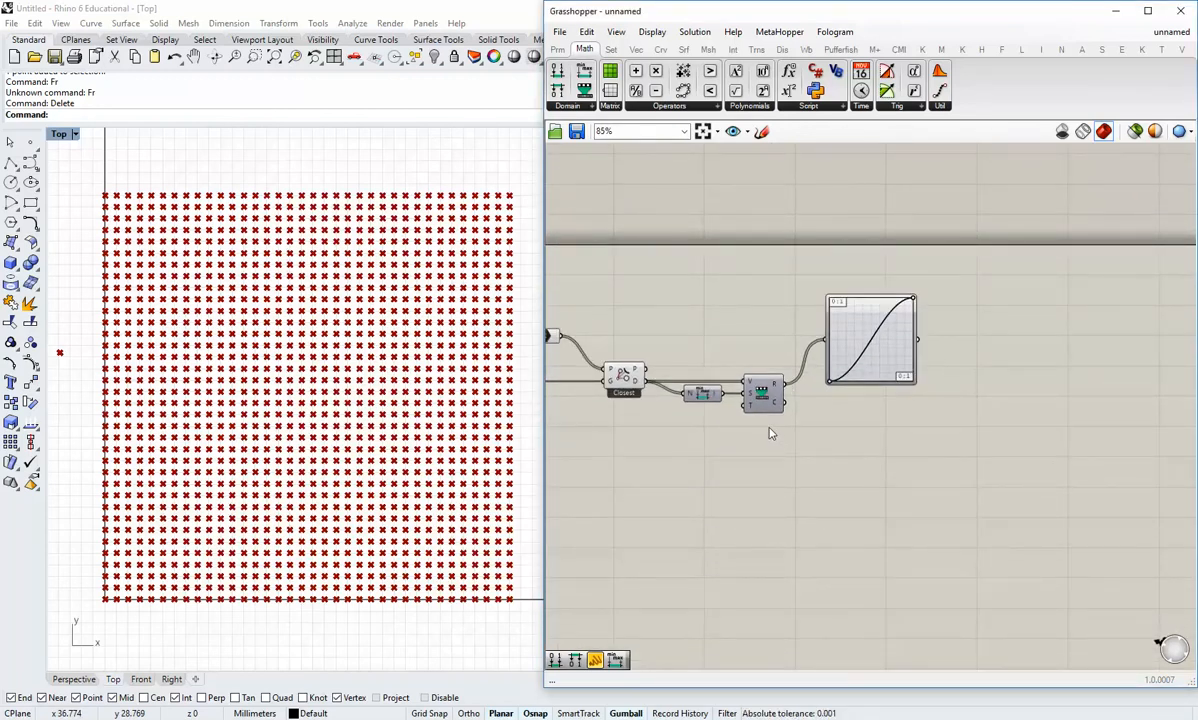
right_drag(771, 433, 857, 449)
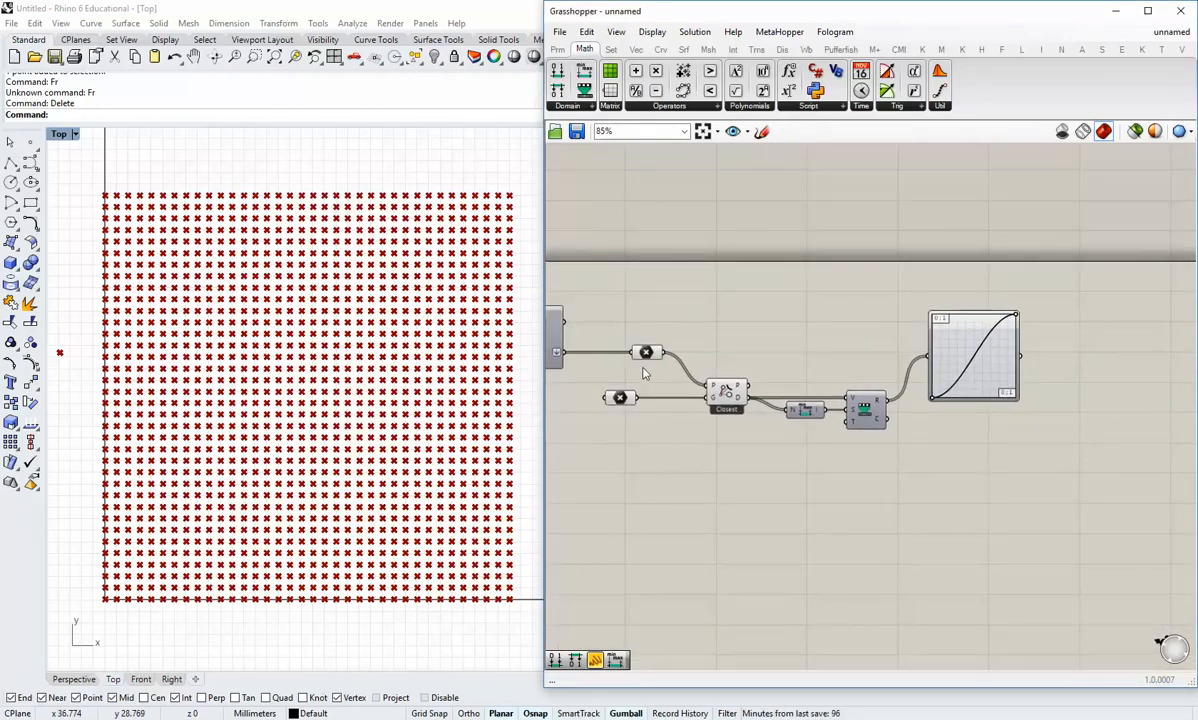
right_drag(800, 351, 734, 412)
drag(915, 435, 902, 549)
click(871, 433)
right_drag(806, 401, 792, 378)
Step: Add a Move component, wire the grid-point parameter into its G input, and tidy the Graph Mapper's position
click(756, 49)
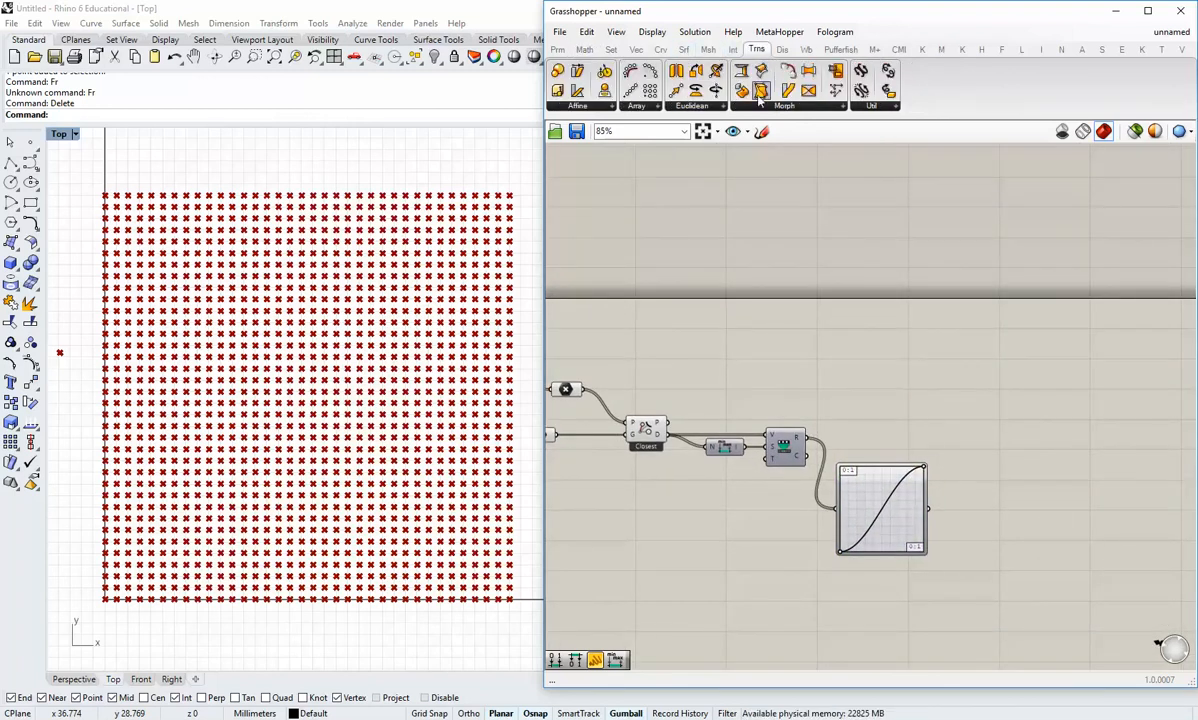
drag(677, 92, 961, 416)
drag(594, 395, 1030, 398)
click(800, 412)
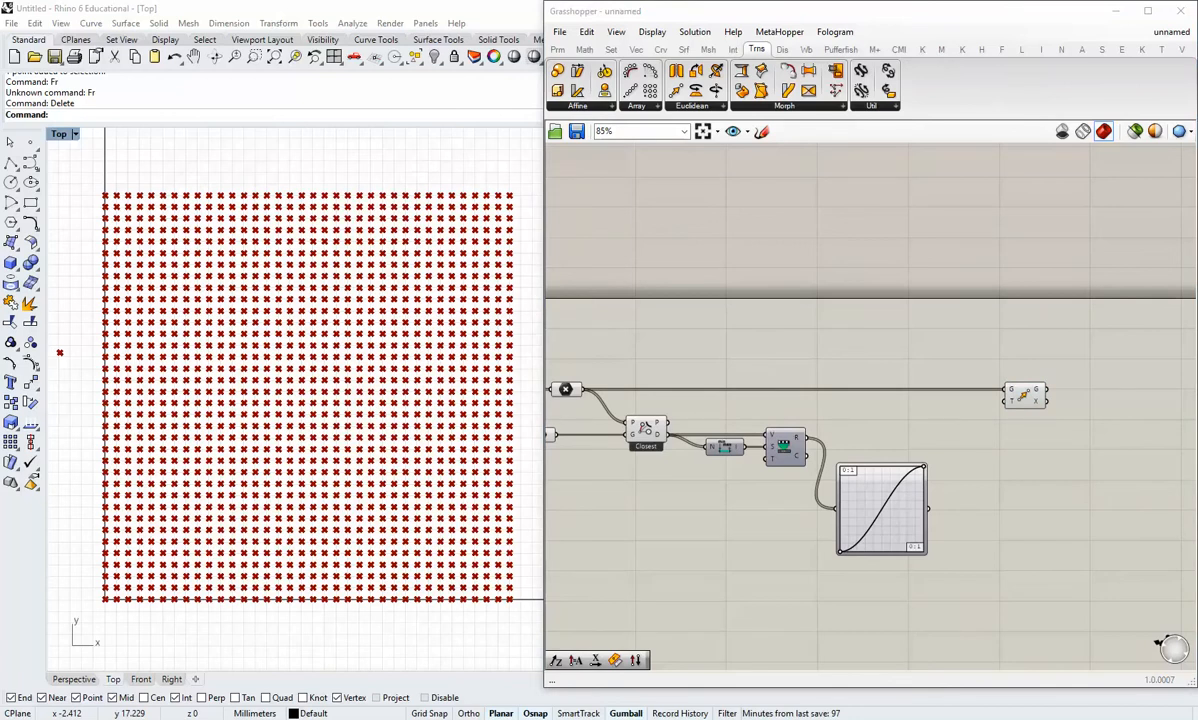
right_drag(928, 400, 835, 342)
click(824, 447)
drag(826, 449, 817, 454)
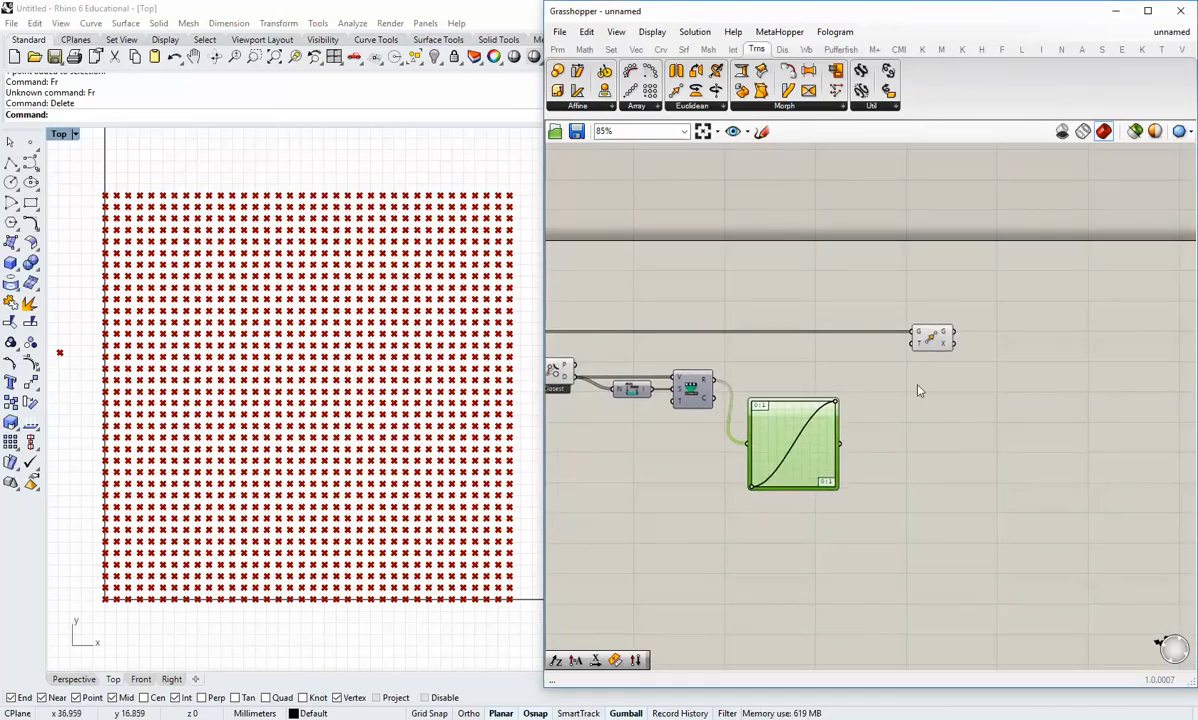
click(914, 401)
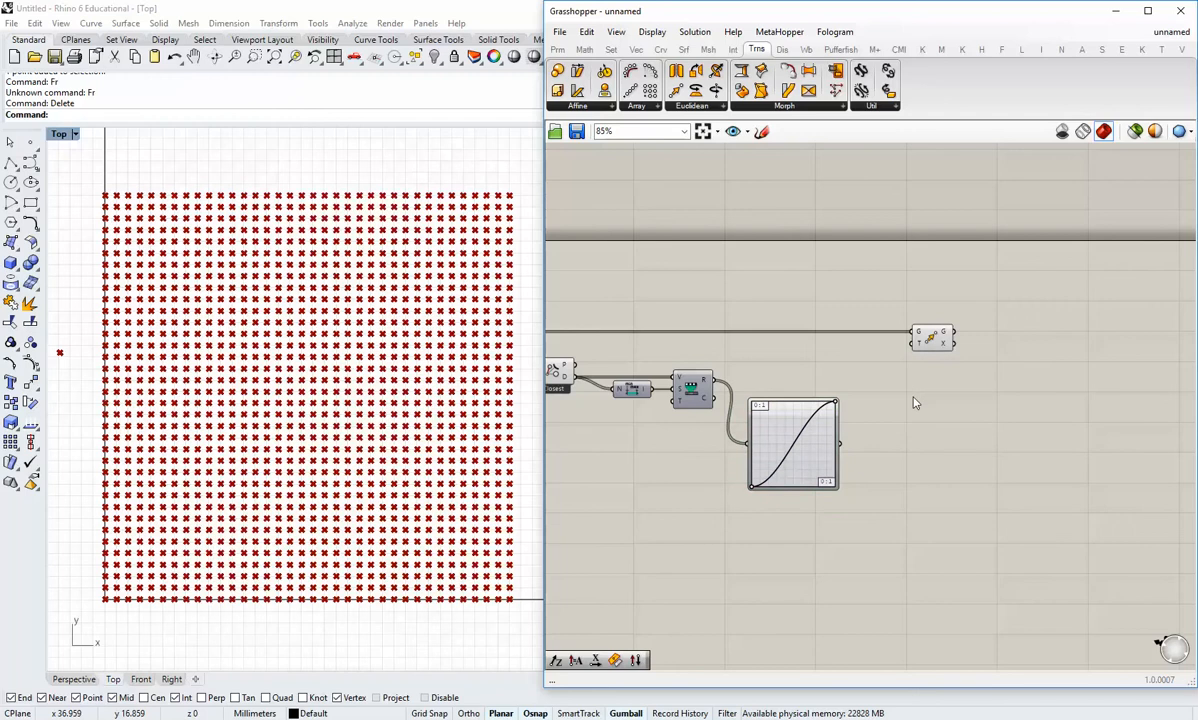
Step: Add a Unit X vector component beneath Move and shift Move further along
click(636, 49)
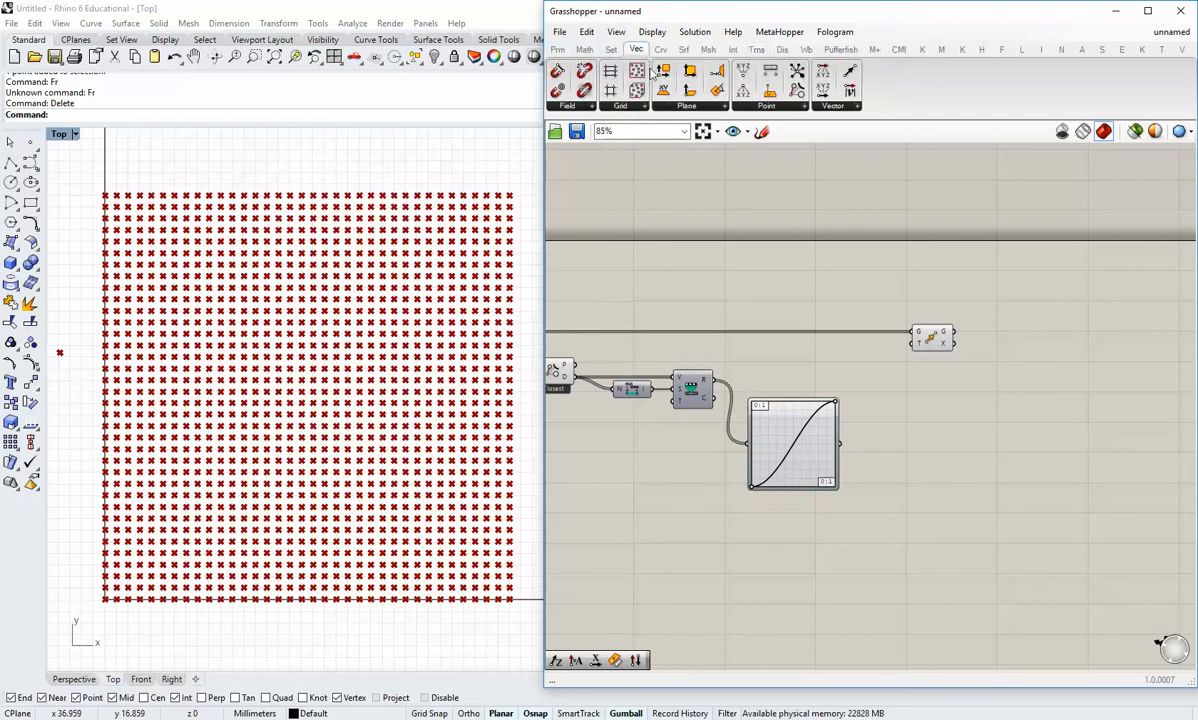
click(768, 103)
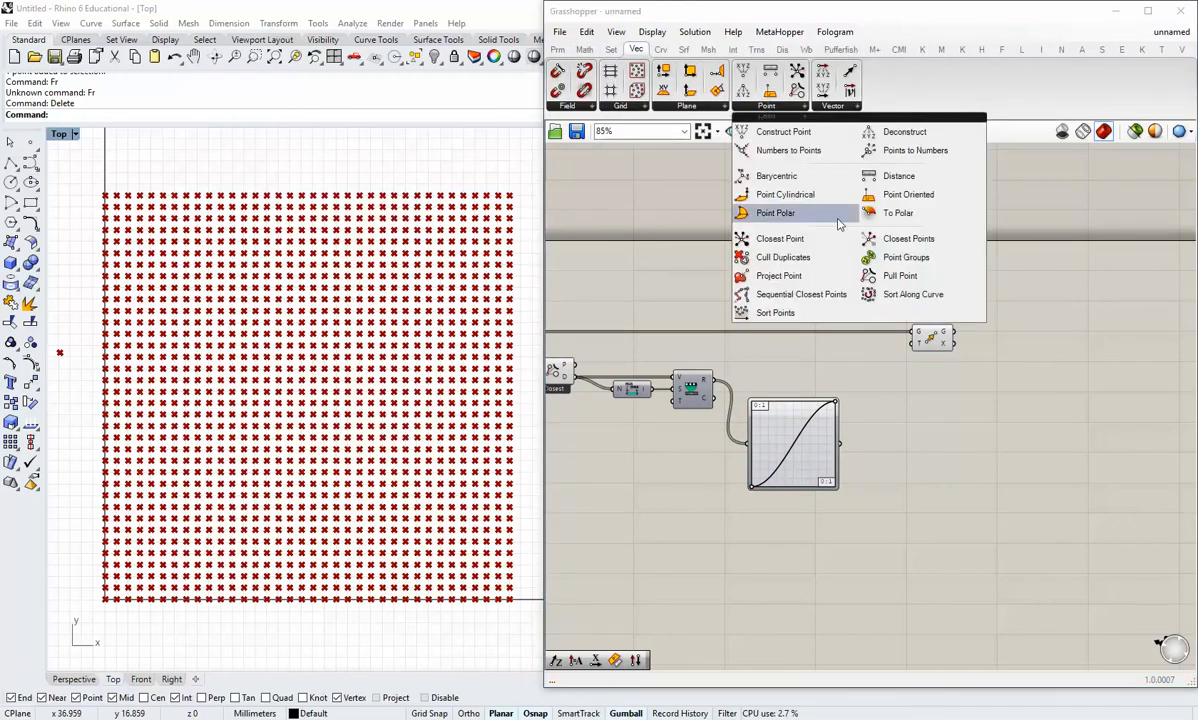
click(833, 105)
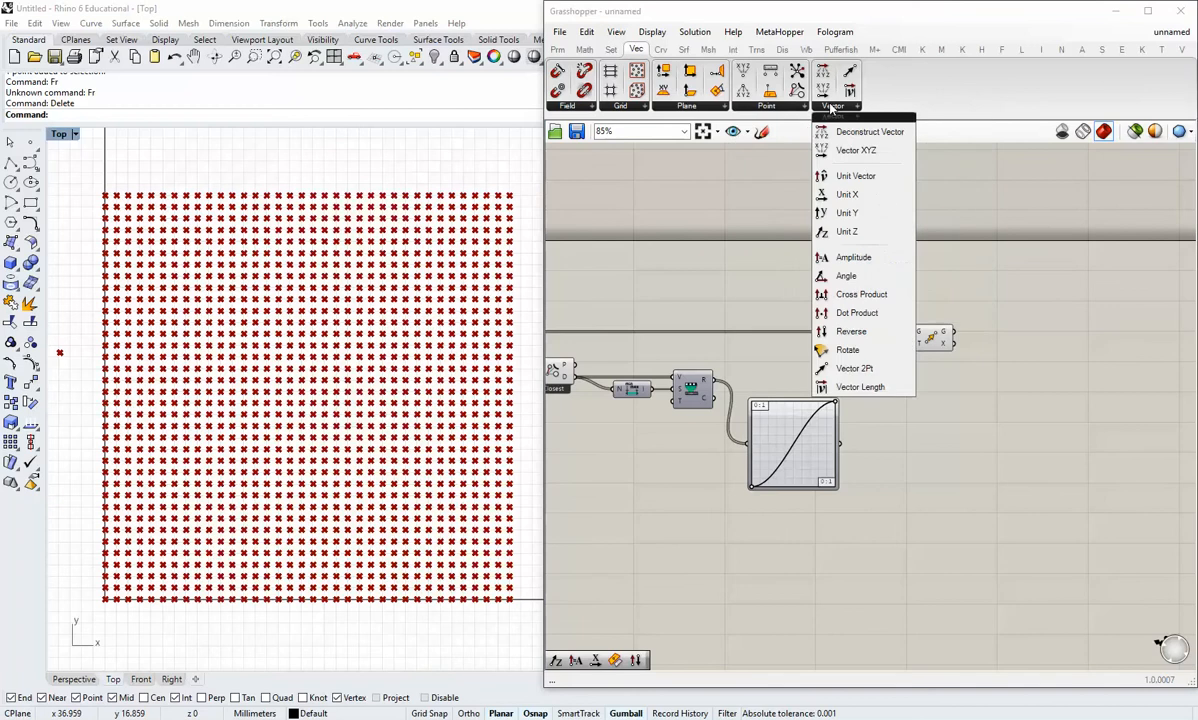
click(847, 195)
click(931, 421)
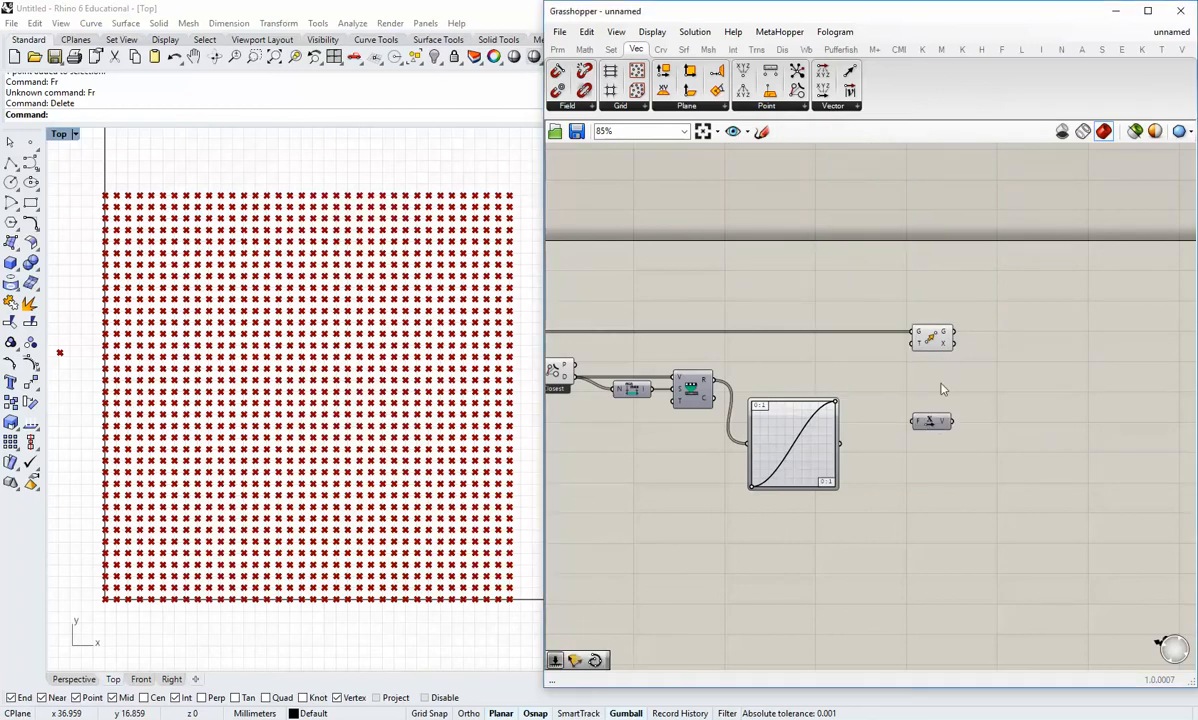
drag(935, 339, 990, 341)
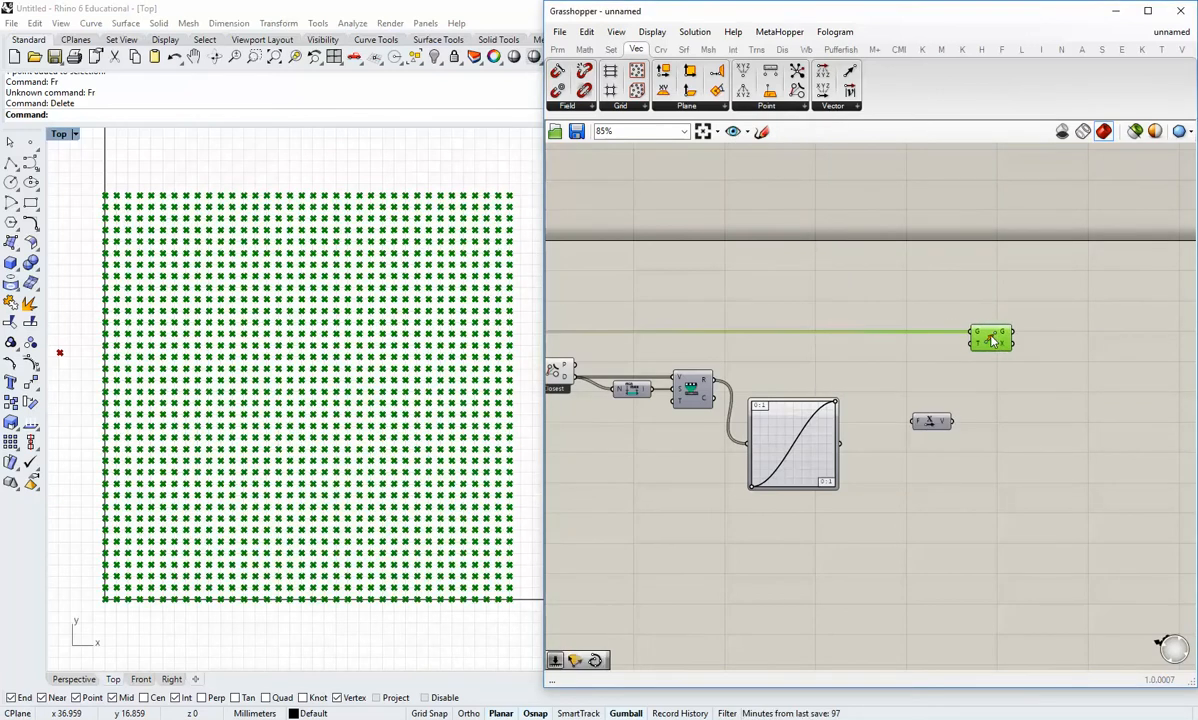
Step: Add Unit Y and Unit Z vector components and stack them directly beneath Unit X
click(833, 105)
click(820, 211)
click(937, 447)
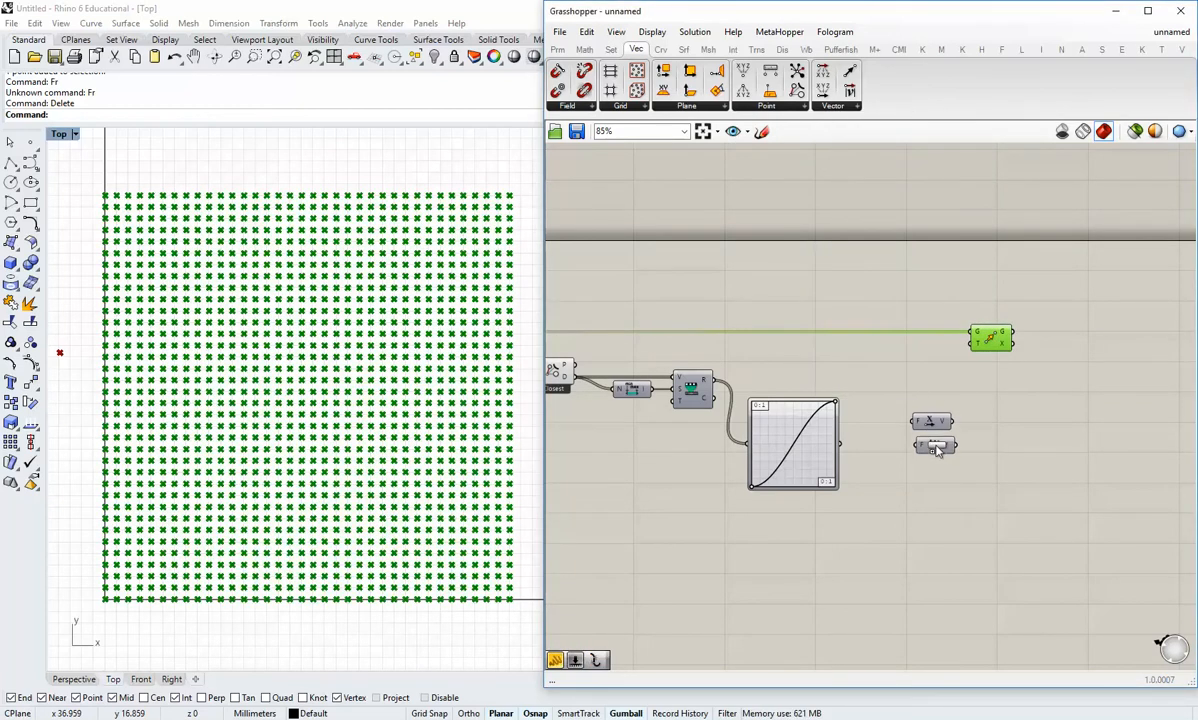
drag(937, 451, 936, 443)
click(837, 106)
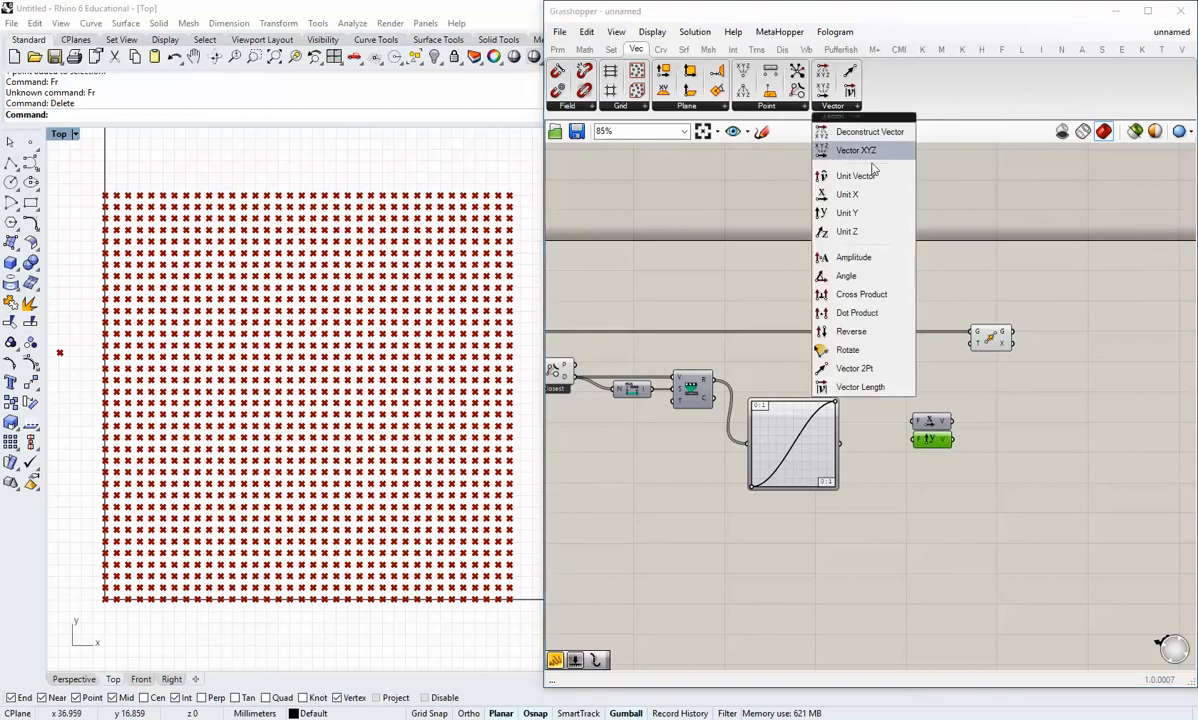
click(829, 233)
click(944, 467)
drag(947, 469, 941, 459)
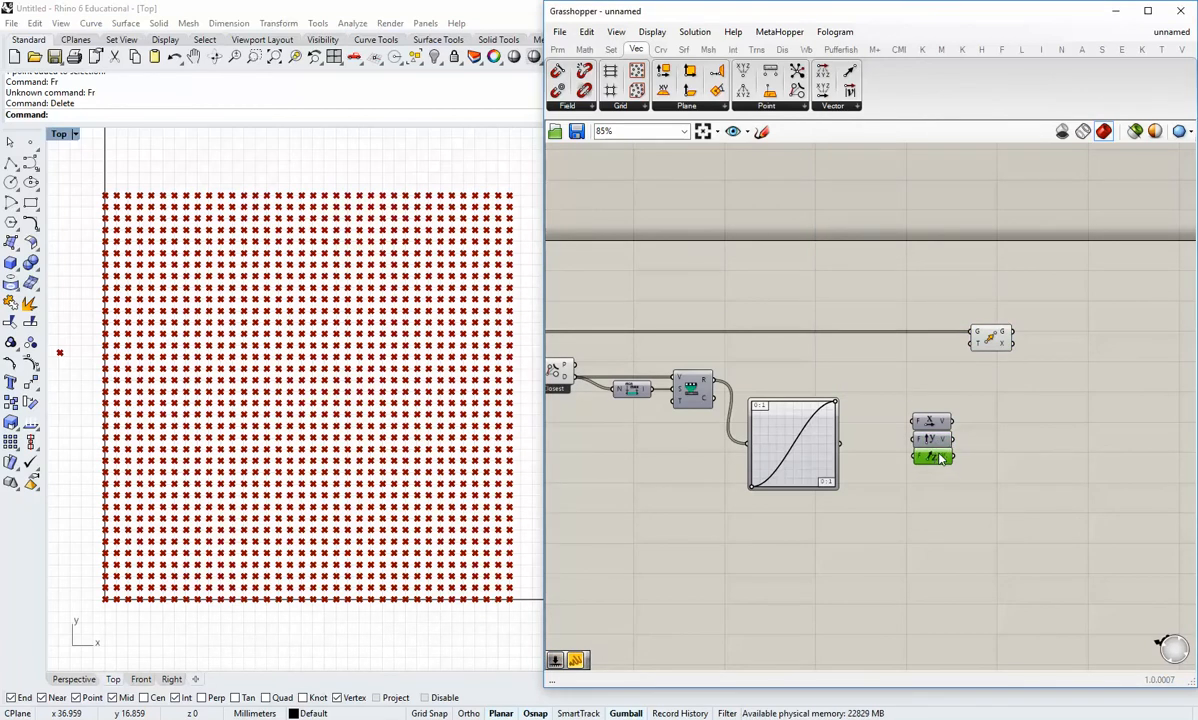
Step: Move the three unit vector components closer to the Graph Mapper and shift Move further away from them
right_drag(978, 421, 943, 394)
drag(911, 463, 870, 352)
drag(957, 313, 983, 313)
click(860, 338)
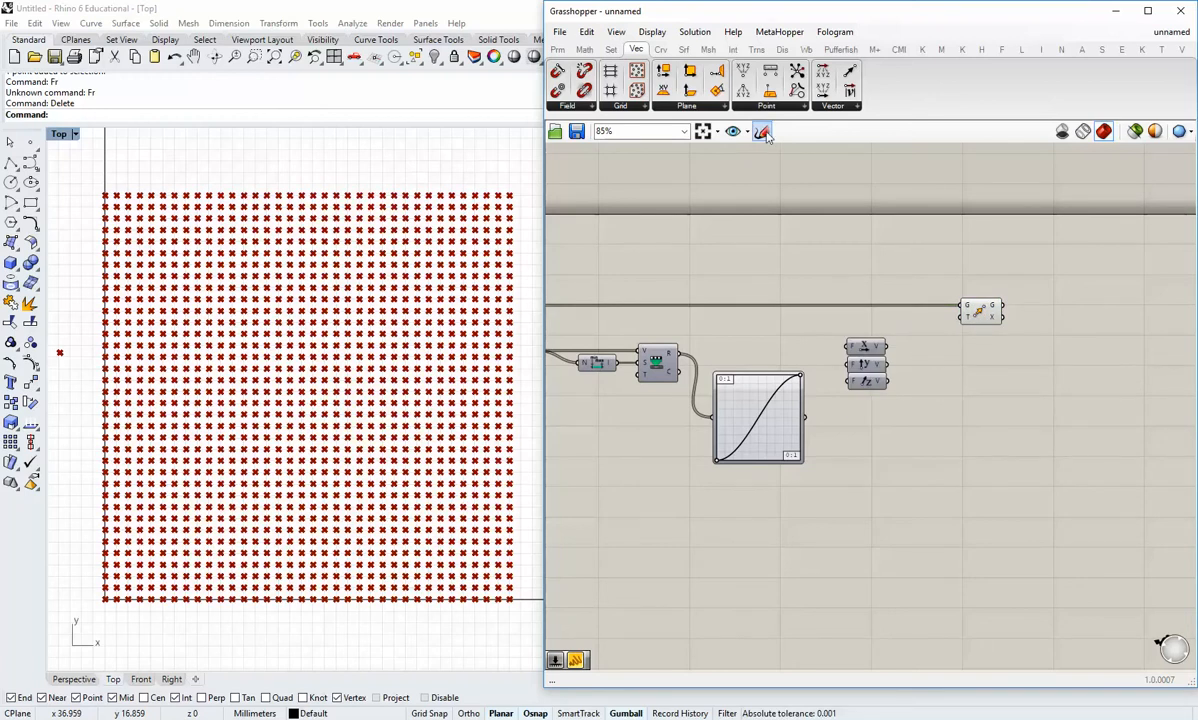
Step: Add an Amplitude component between the unit vector stack and the Move component
click(830, 106)
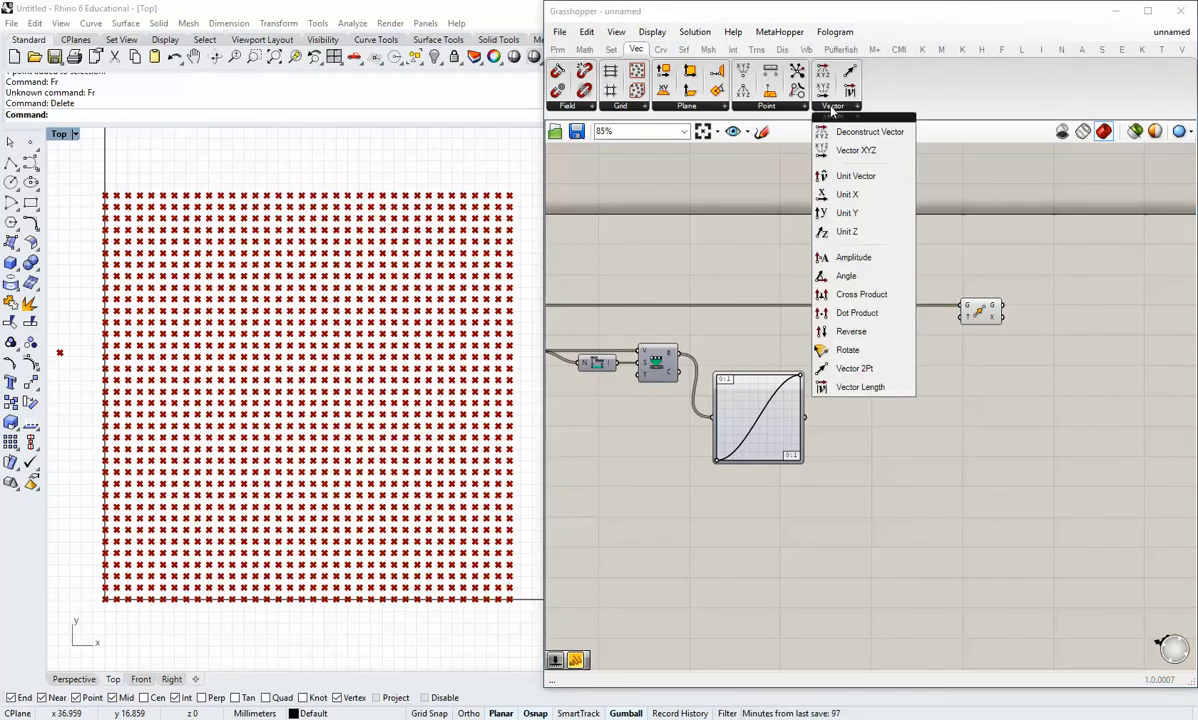
click(855, 257)
click(940, 374)
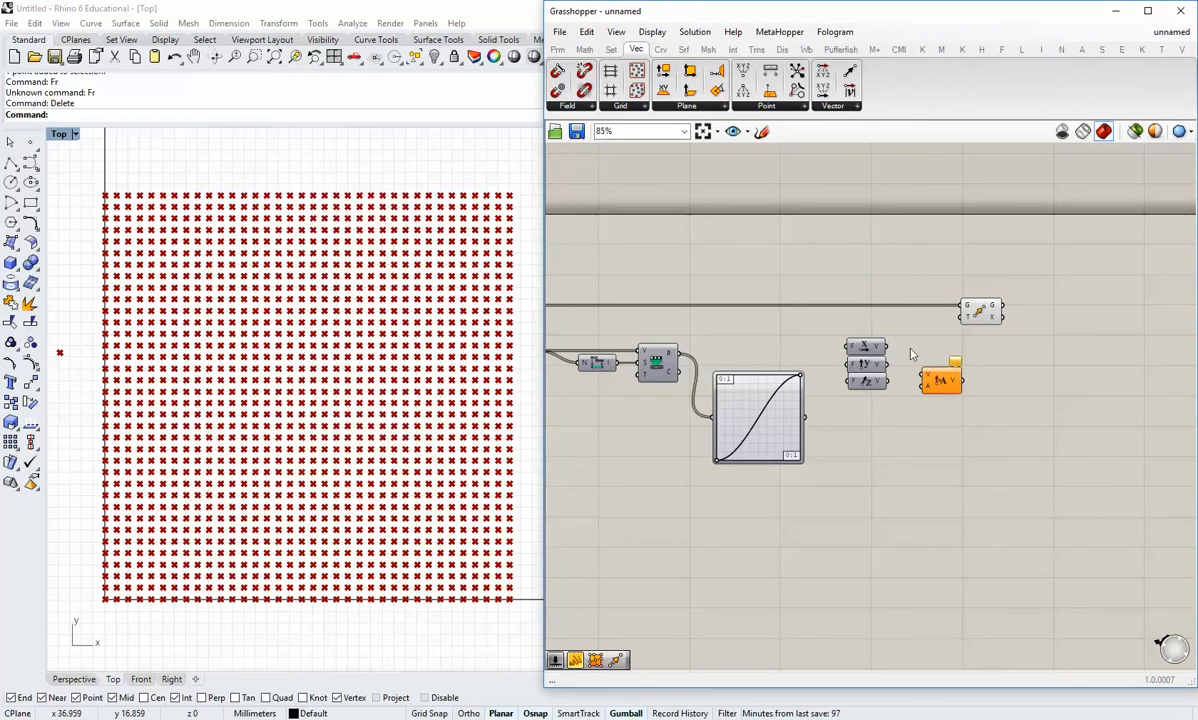
click(943, 370)
scroll(898, 351, up, 2)
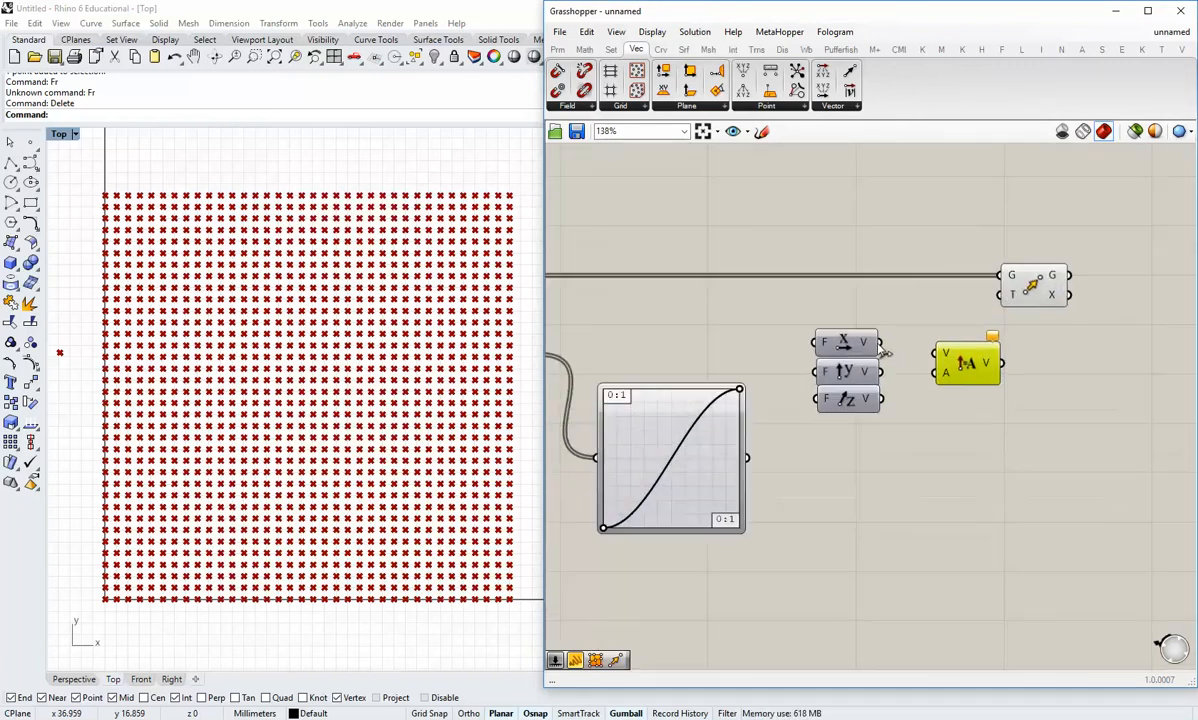
Step: Connect Unit X to the Amplitude component's V input and move Unit Y and Unit Z above the Move geometry wire
drag(880, 343, 937, 353)
click(941, 401)
right_drag(907, 416, 872, 395)
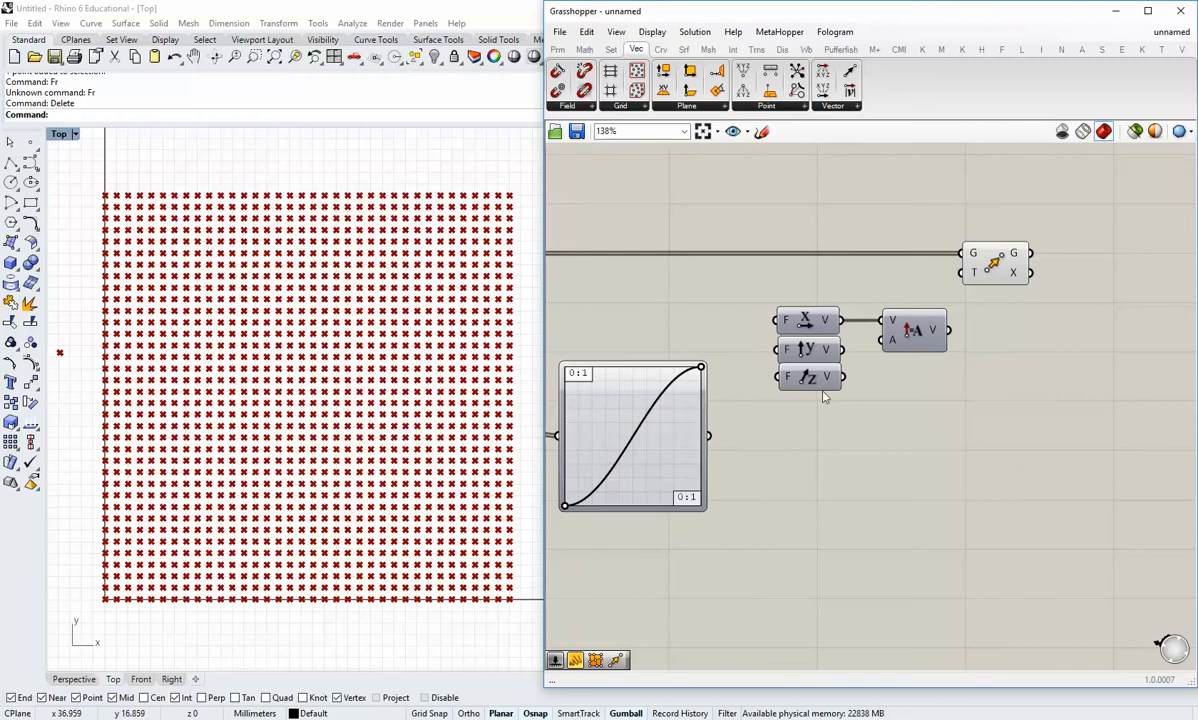
drag(824, 396, 801, 189)
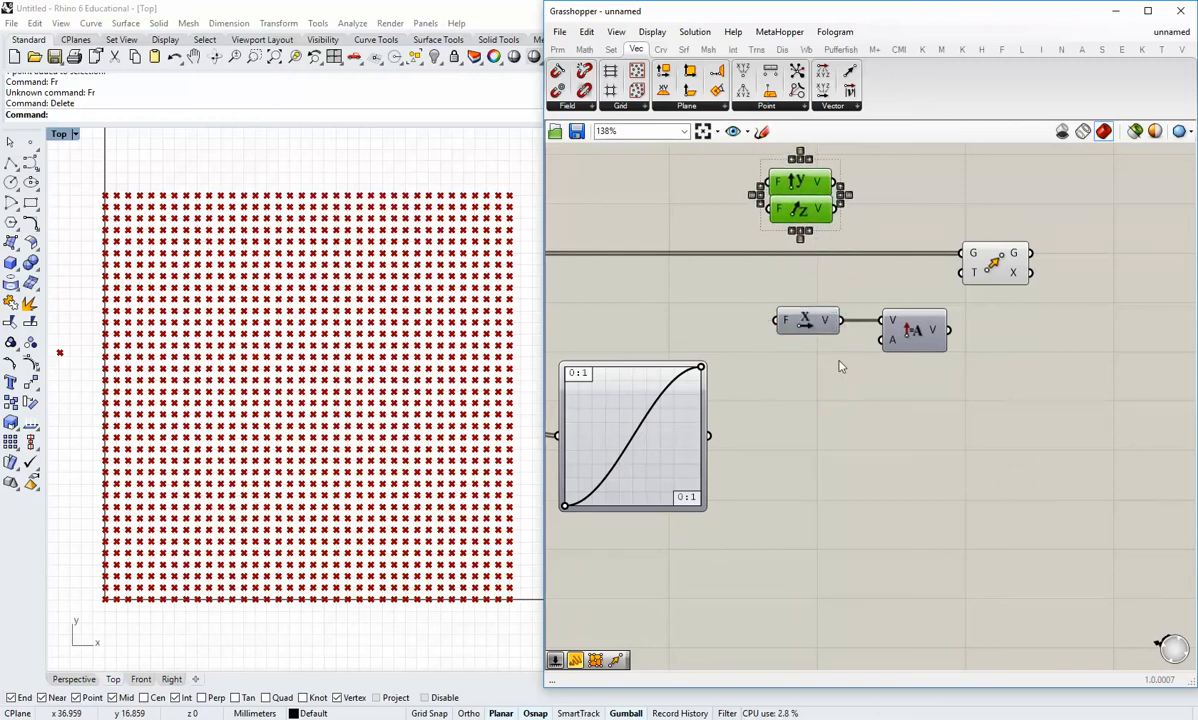
click(840, 366)
Step: Connect the Graph Mapper output to Amplitude's A input and the Amplitude vector to Move's T input
drag(711, 437, 884, 340)
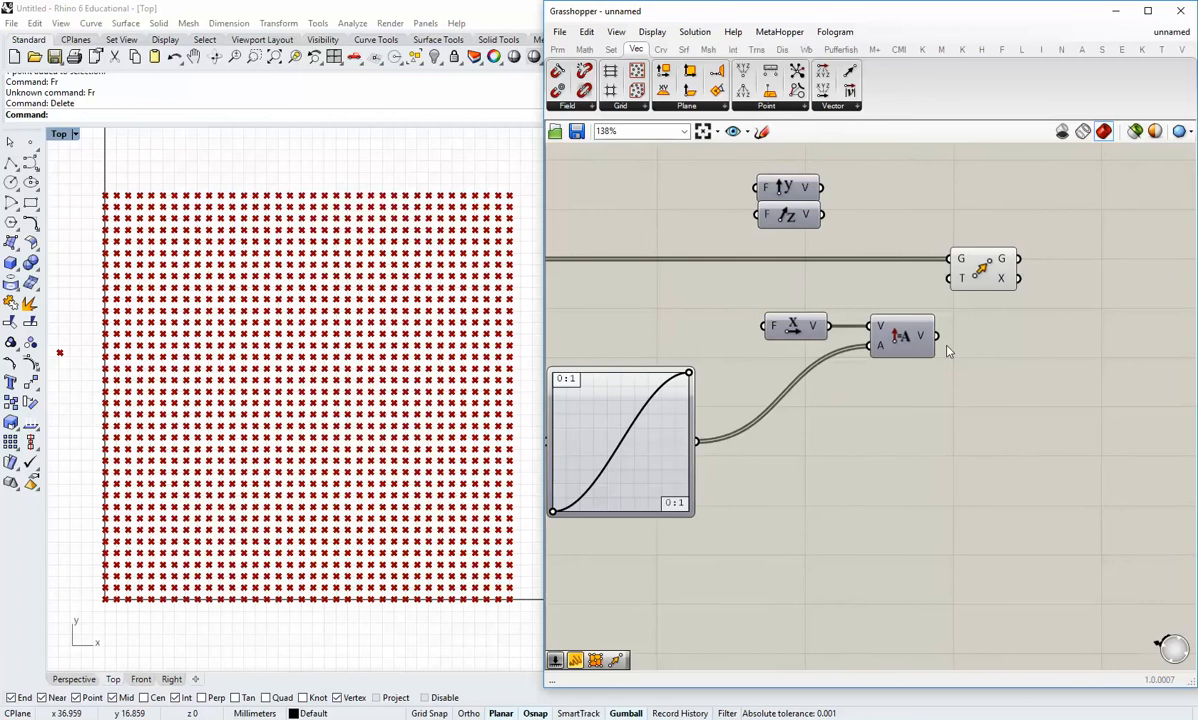
drag(946, 332, 944, 290)
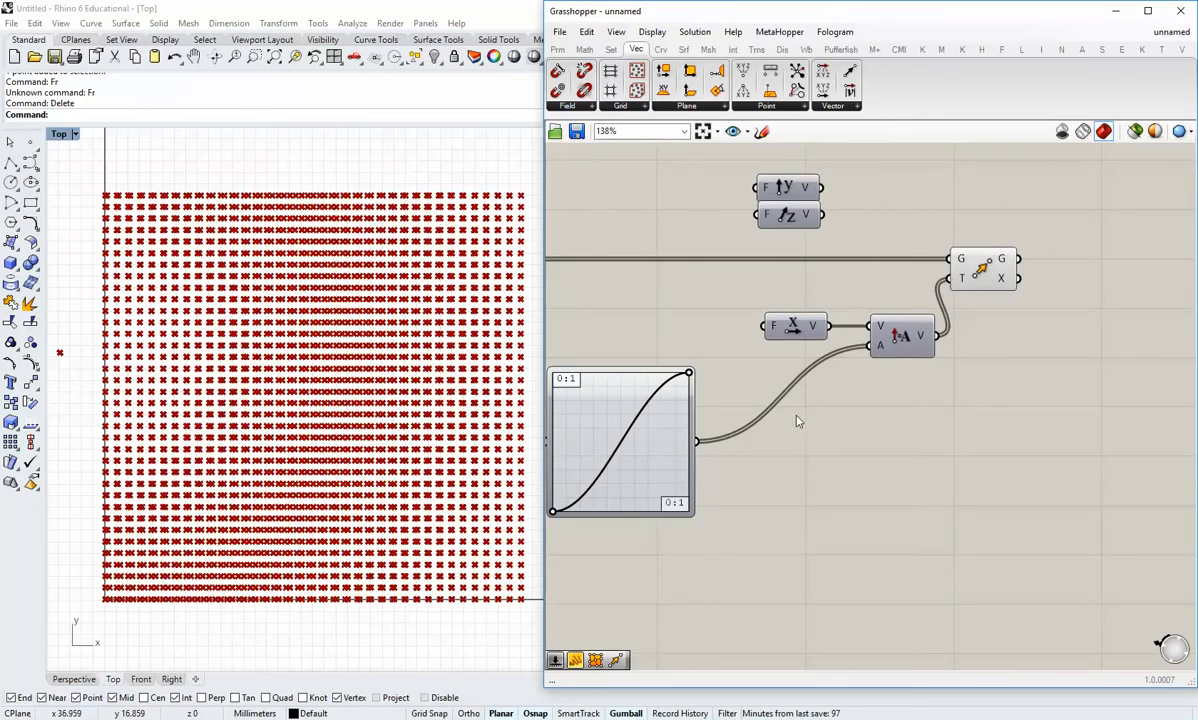
Step: Turn off the preview of the grid Point parameter and the Pull Point component
right_drag(822, 393, 1157, 501)
scroll(826, 402, down, 2)
right_drag(616, 396, 827, 395)
scroll(822, 391, up, 2)
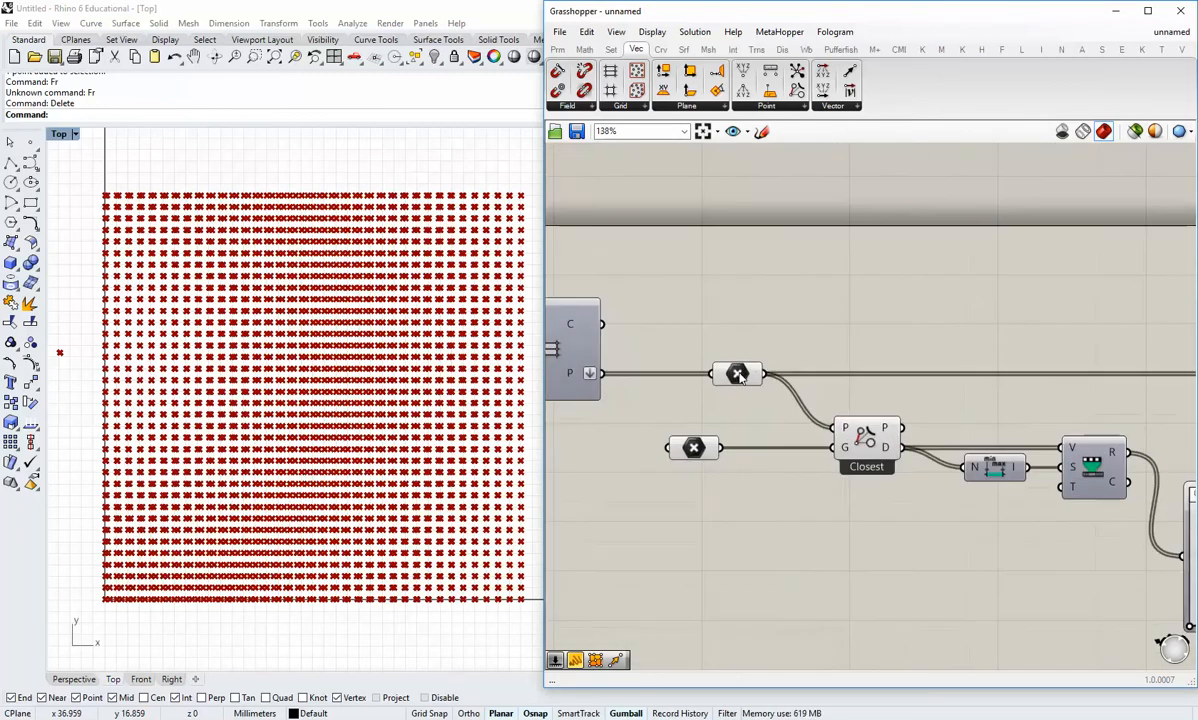
right_click(738, 373)
click(773, 402)
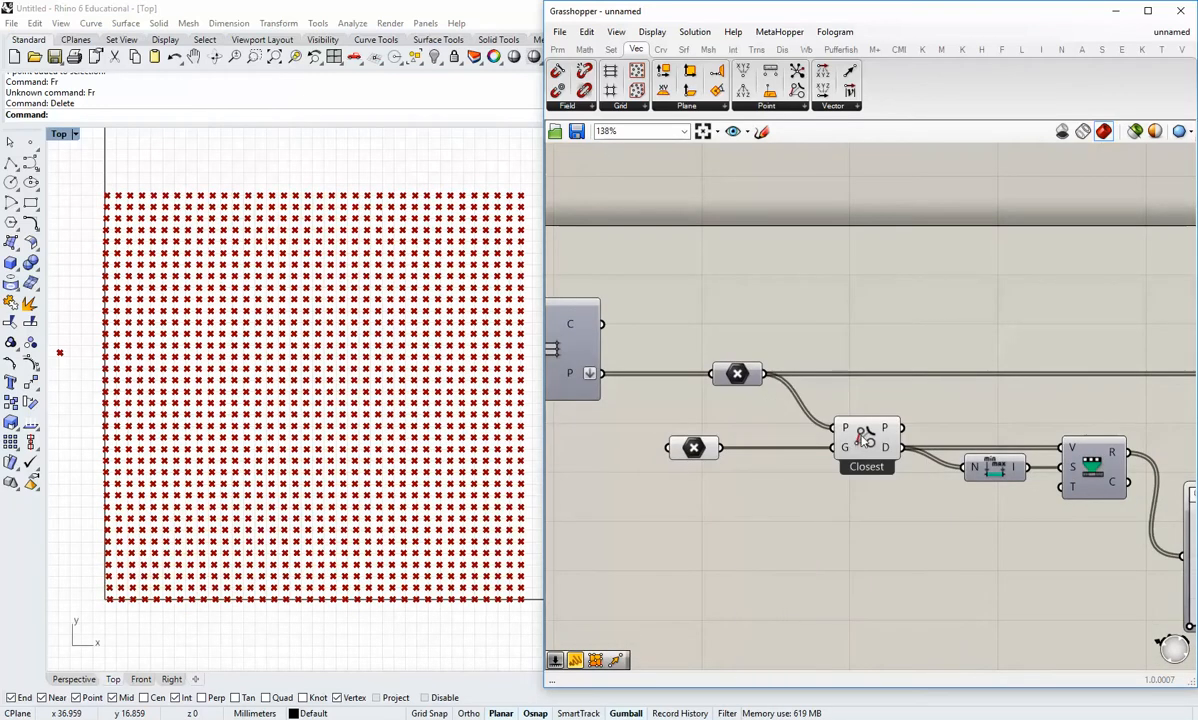
right_click(865, 437)
click(880, 463)
scroll(775, 462, down, 2)
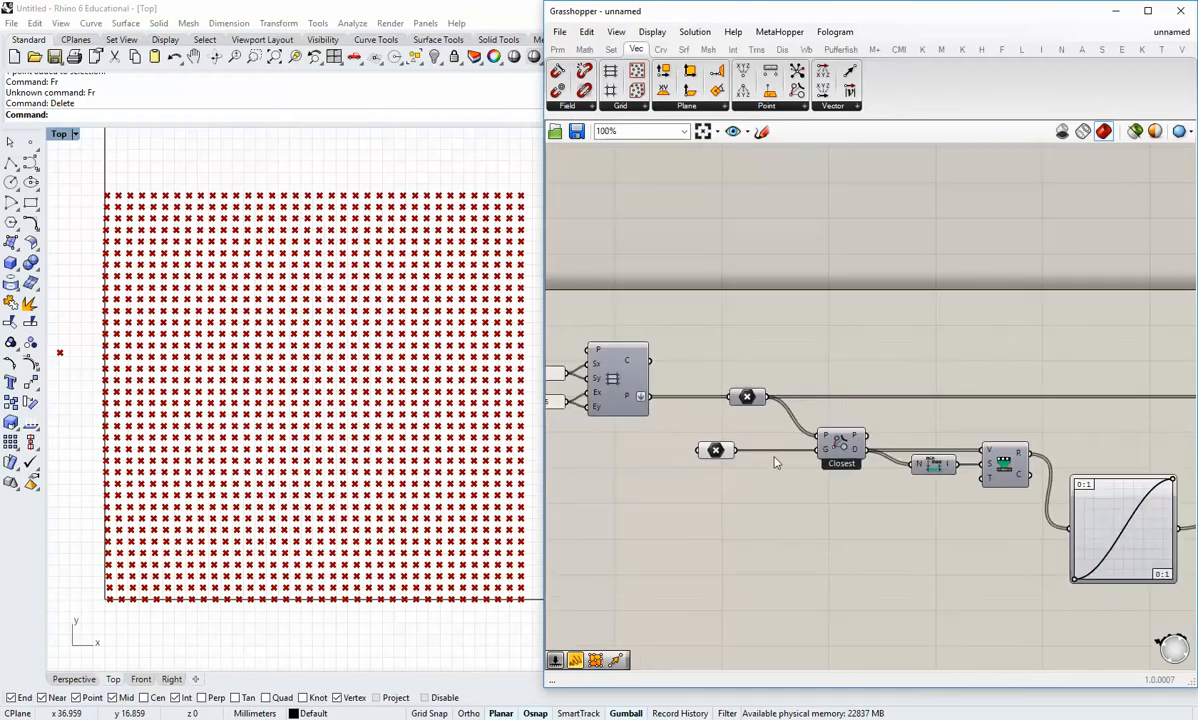
Step: Shift the Graph Mapper's upper curve handle inward so the sine curve peaks just past the graph's middle
scroll(776, 461, down, 3)
right_drag(1115, 503, 915, 452)
scroll(877, 448, up, 2)
right_drag(817, 435, 926, 417)
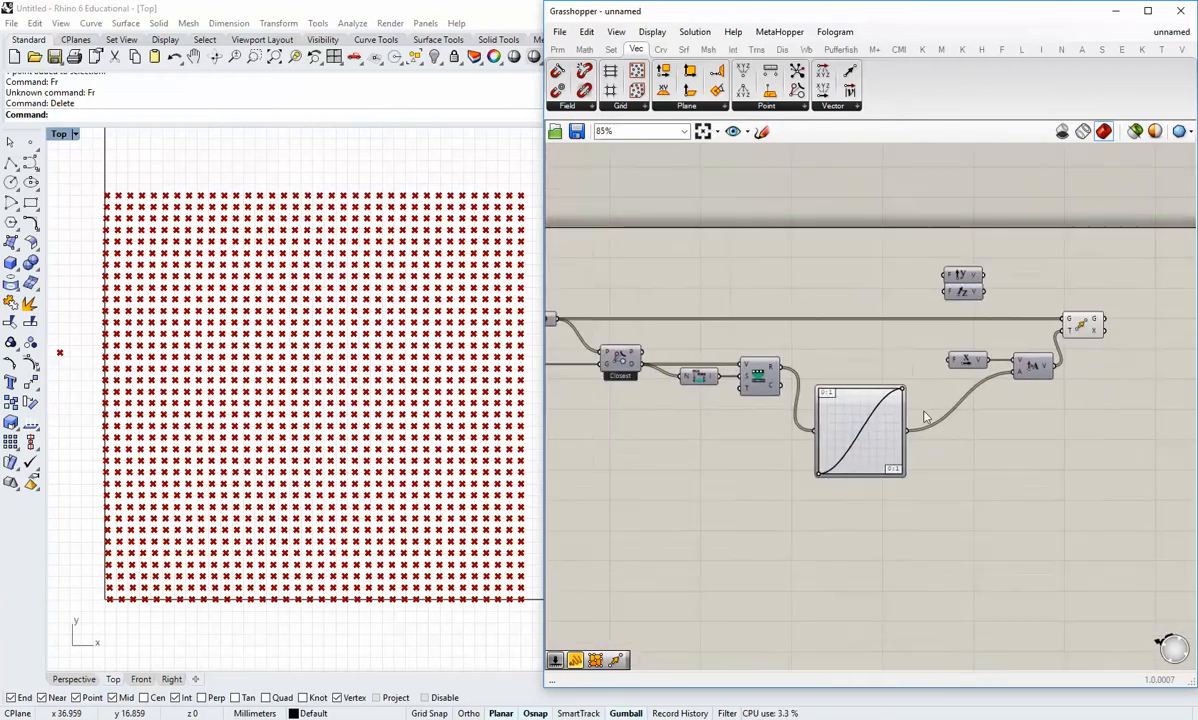
scroll(926, 417, up, 2)
drag(893, 384, 848, 383)
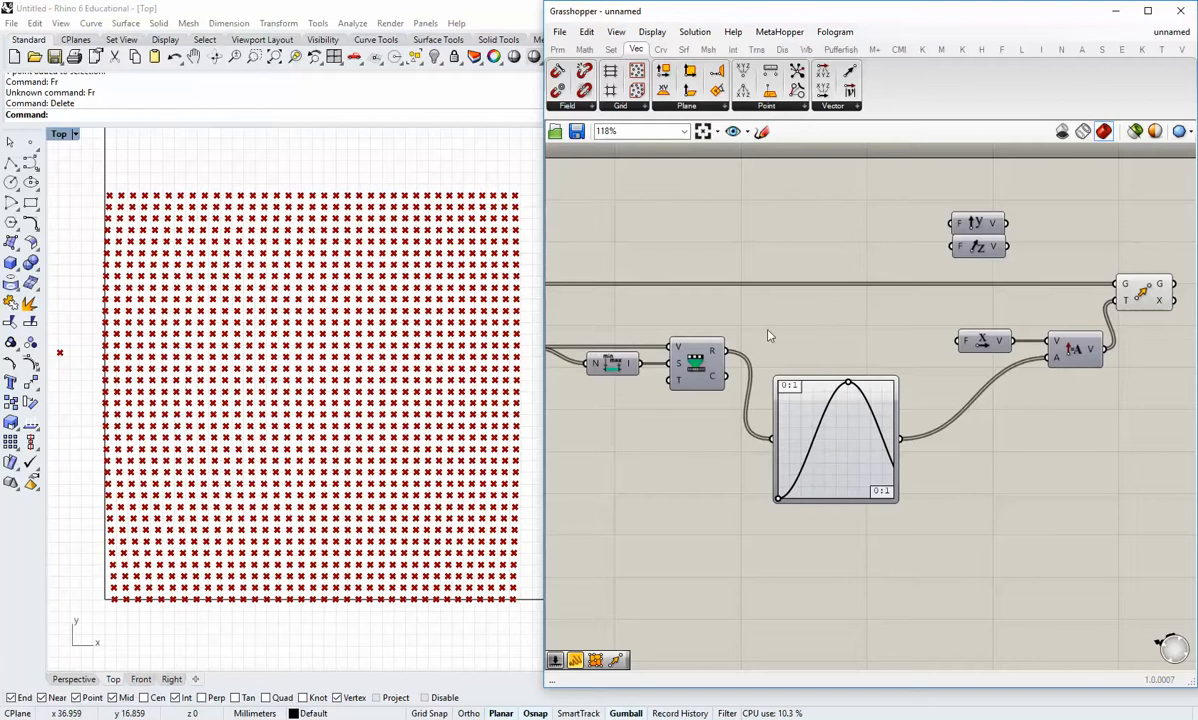
Step: Select the attractor point and move it about 16.35 mm along X into the grid
right_drag(768, 331, 880, 340)
scroll(880, 340, down, 2)
right_drag(725, 367, 844, 389)
scroll(844, 389, up, 1)
click(675, 372)
drag(90, 353, 100, 354)
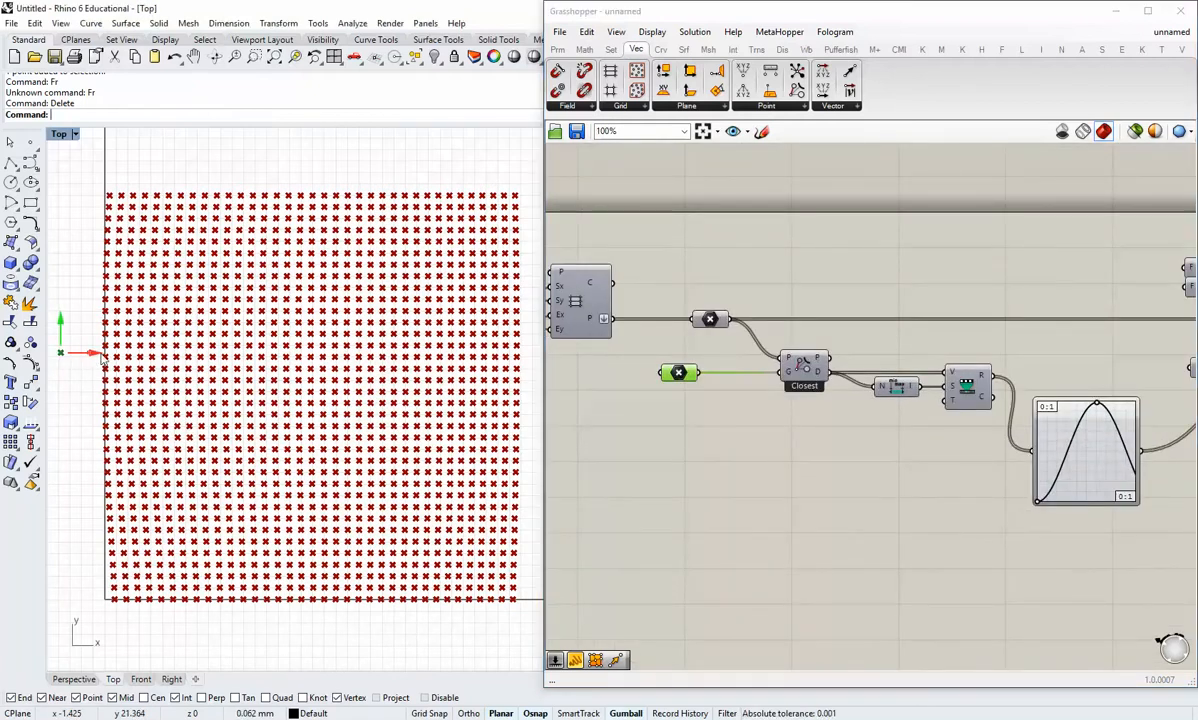
drag(279, 374, 280, 374)
Step: Shift the Graph Mapper's upper handle to about a third of the graph's width, giving roughly one and a half waves
right_drag(845, 457, 586, 434)
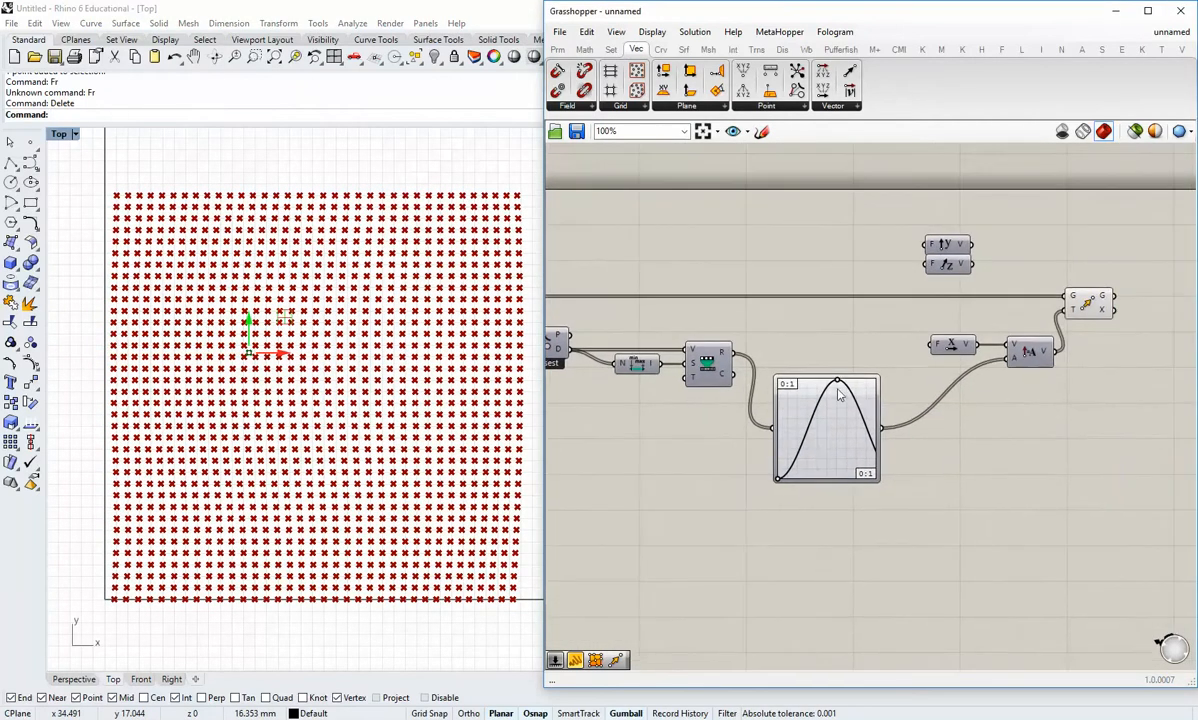
scroll(840, 388, up, 2)
drag(838, 385, 780, 385)
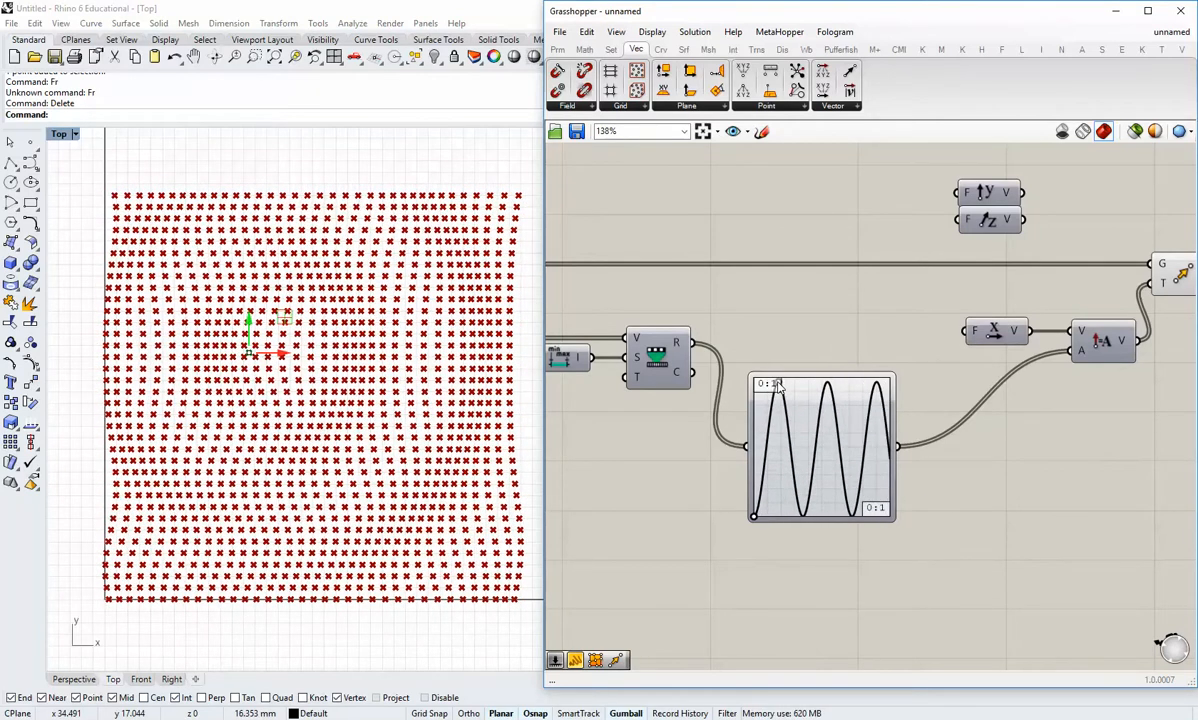
right_drag(358, 403, 342, 408)
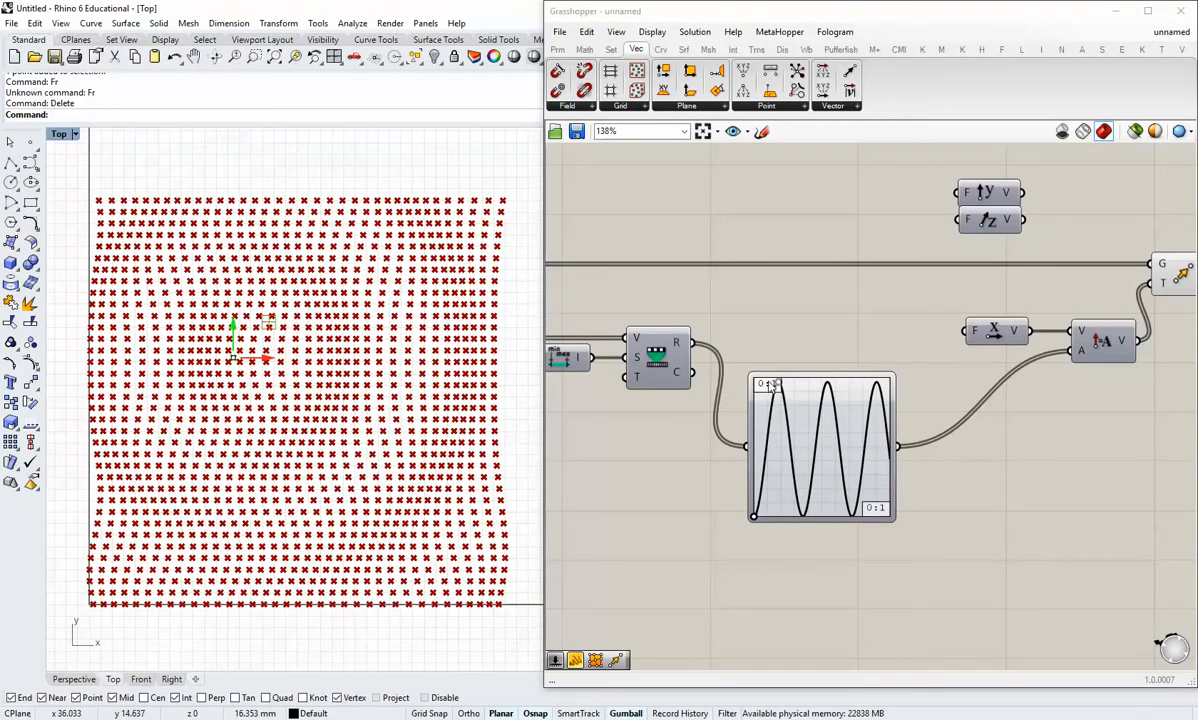
mouse_move(777, 385)
mouse_down()
mouse_move(818, 386)
mouse_move(820, 458)
mouse_move(812, 380)
mouse_move(800, 380)
mouse_up()
Step: Move the attractor point about 17.77 mm in negative X, back outside the grid's left edge
right_drag(167, 400, 232, 404)
drag(332, 363, 126, 372)
right_drag(275, 459, 229, 447)
Step: Add a Multiplication component beyond the Graph Mapper and connect the Graph Mapper output to its A input
right_drag(1022, 506, 797, 532)
scroll(797, 532, down, 3)
scroll(957, 463, up, 3)
right_drag(886, 410, 992, 416)
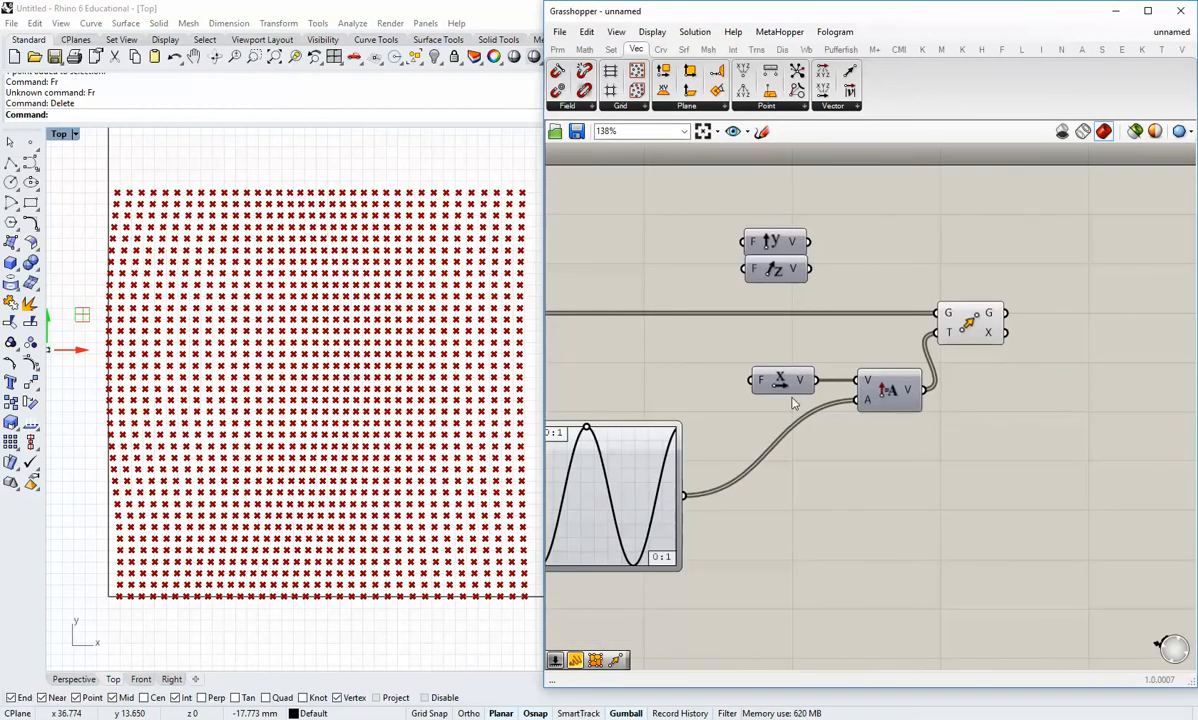
right_drag(785, 475, 818, 433)
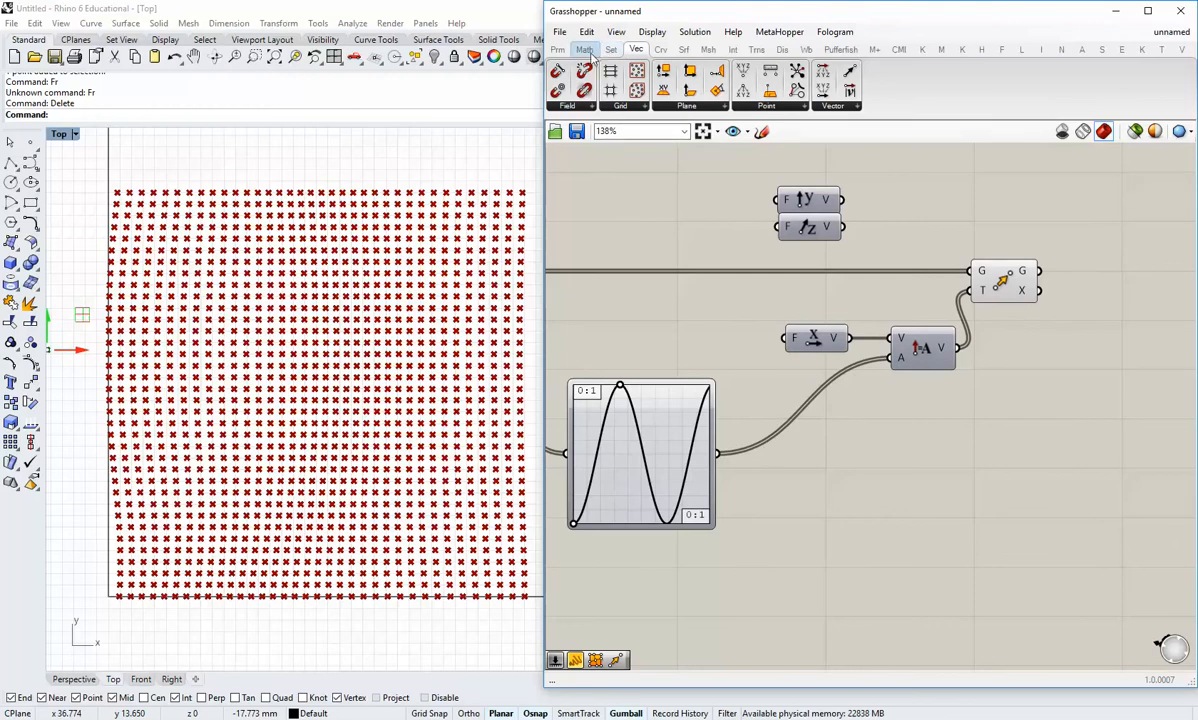
click(584, 49)
drag(654, 88, 812, 455)
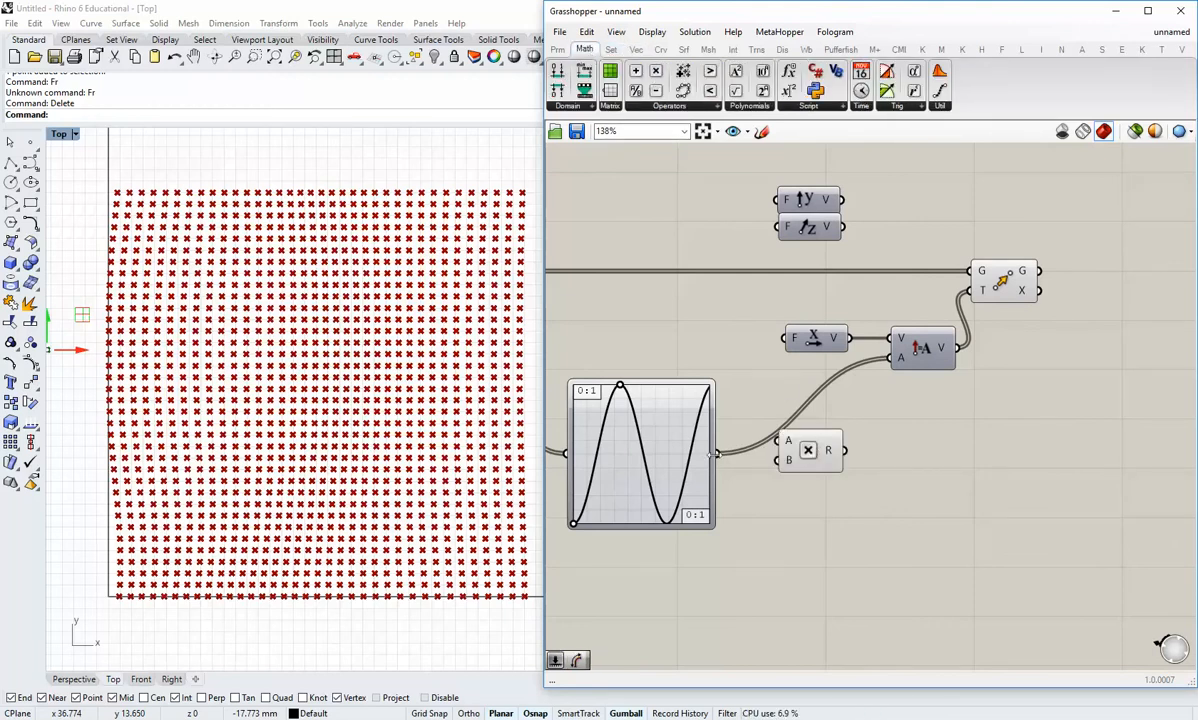
drag(717, 454, 880, 486)
click(819, 546)
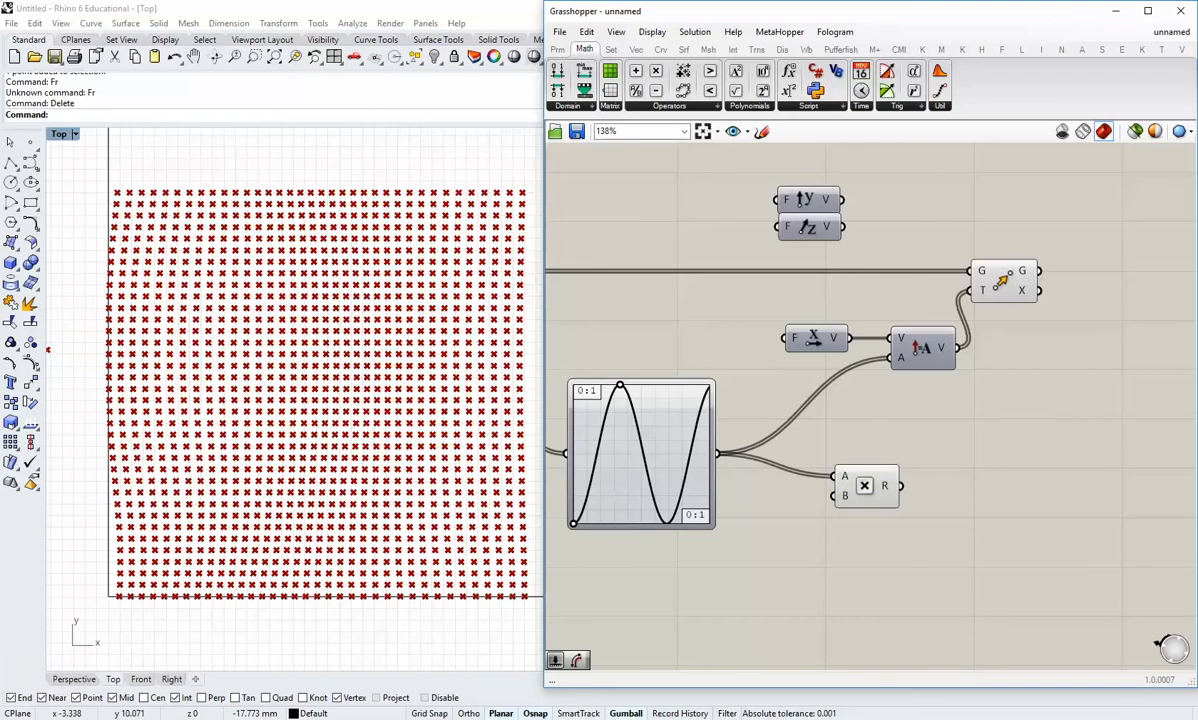
drag(865, 487, 916, 464)
click(813, 532)
Step: Add a 1 to 30.00 number slider set to 5.02 as Multiplication's B input and feed the product into Amplitude's A input
double_click(797, 571)
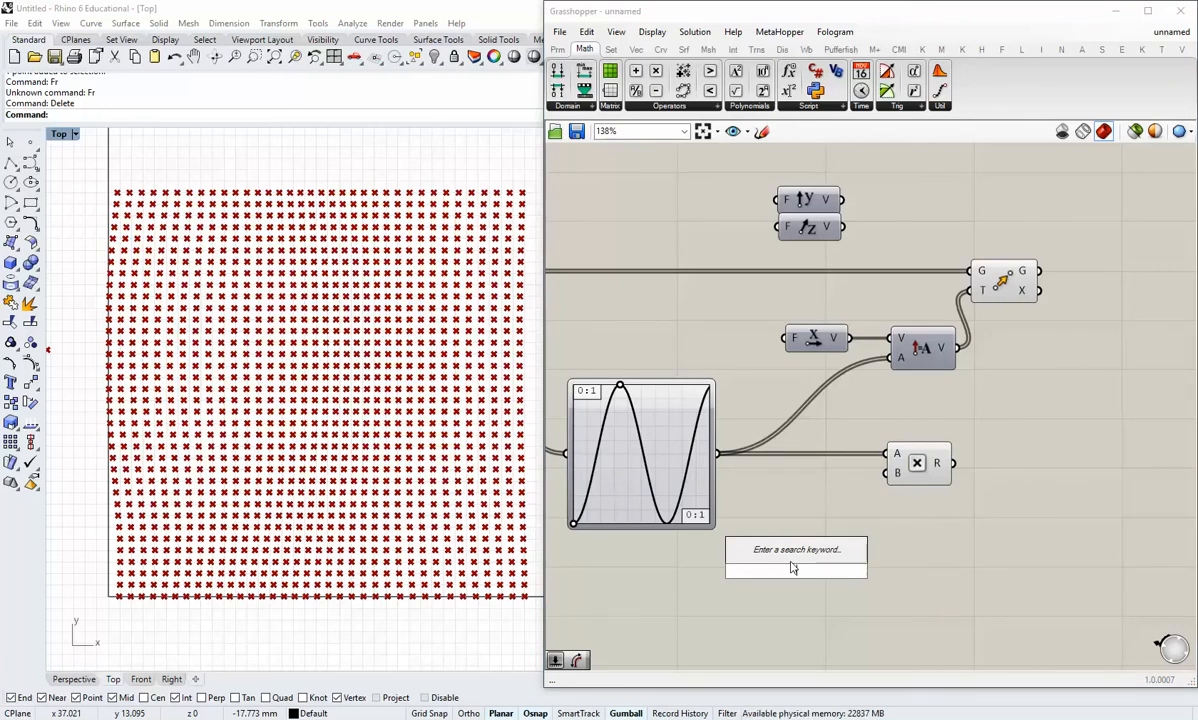
text(1<)
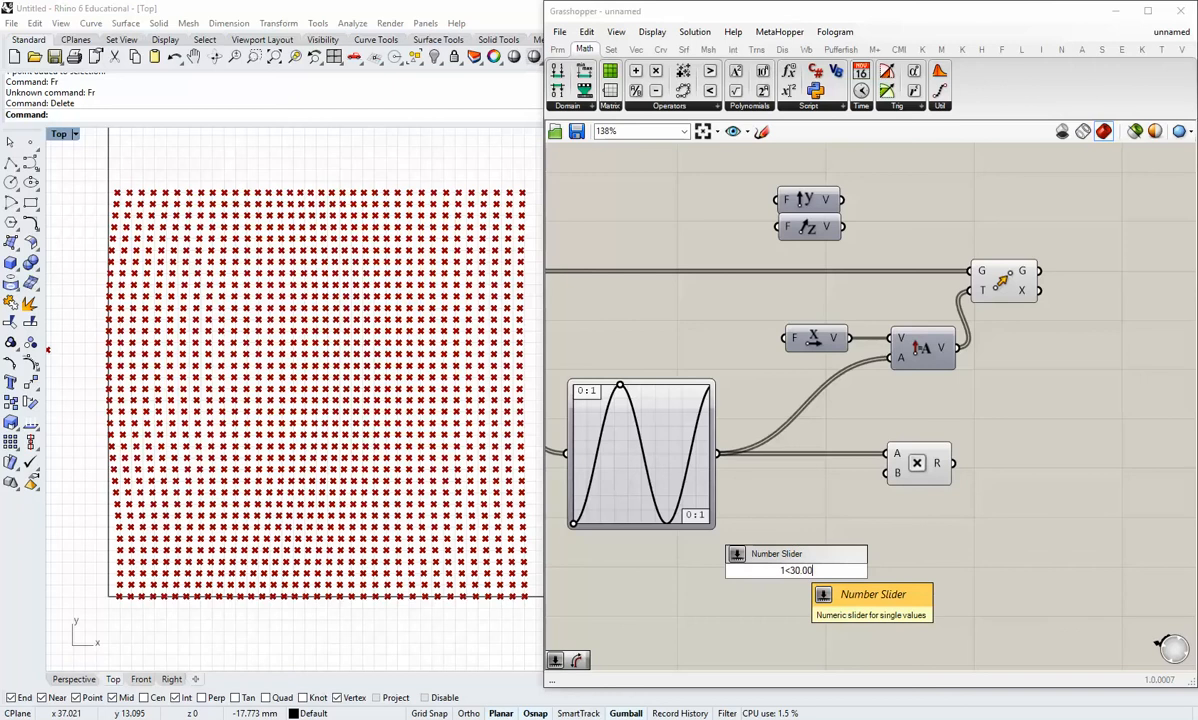
text(30.00)
key(Return)
drag(878, 570, 819, 581)
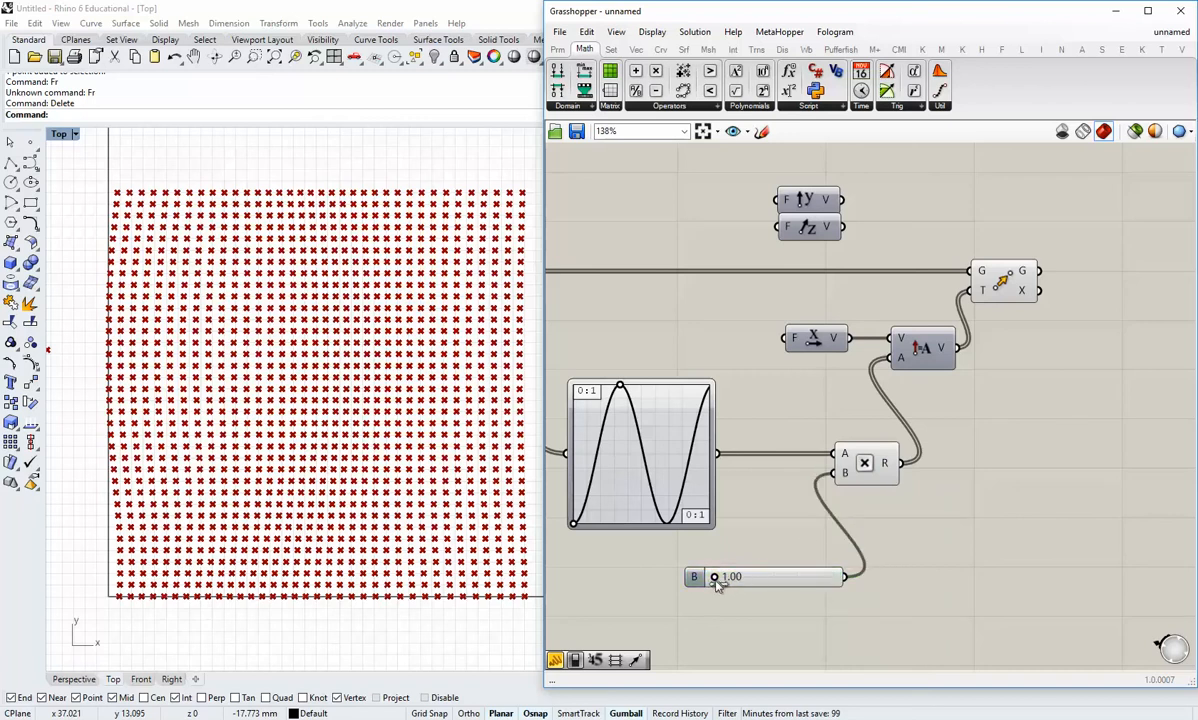
mouse_move(715, 583)
mouse_down()
mouse_move(750, 590)
mouse_move(700, 581)
mouse_move(721, 580)
mouse_up()
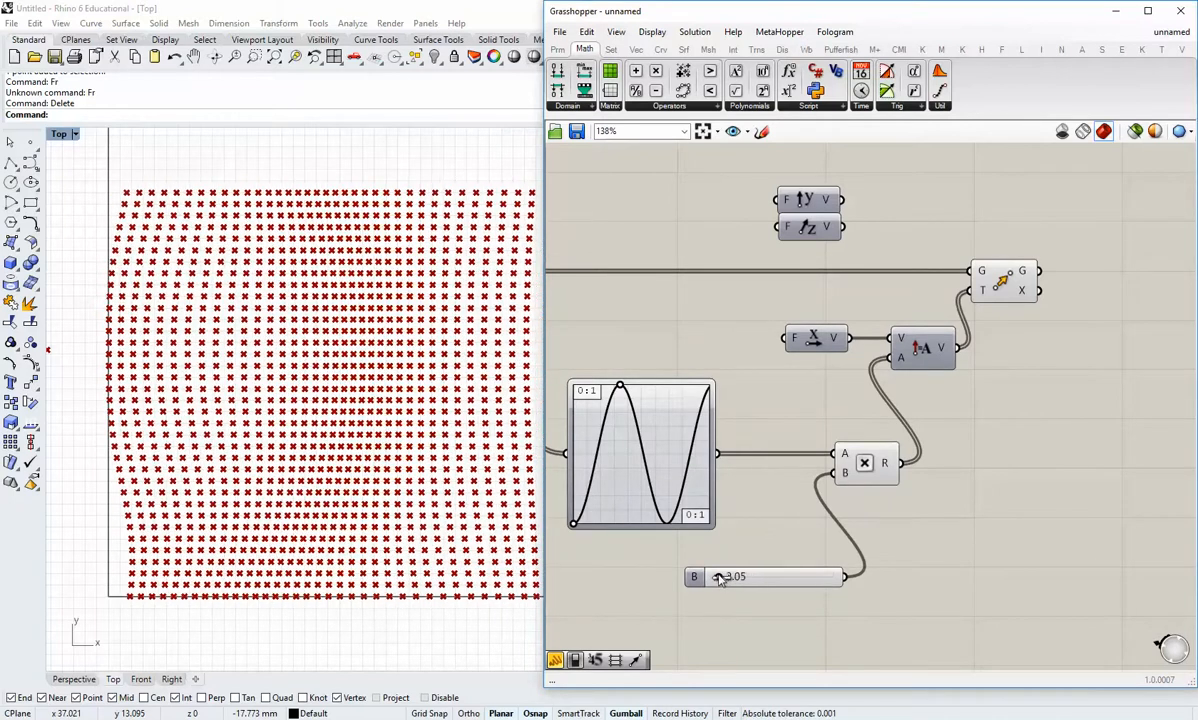
Step: Try the attractor point at several X positions across the grid, ending just outside the grid's left edge
right_drag(803, 484, 967, 489)
scroll(930, 480, down, 3)
right_drag(758, 447, 936, 480)
scroll(706, 456, up, 2)
click(686, 442)
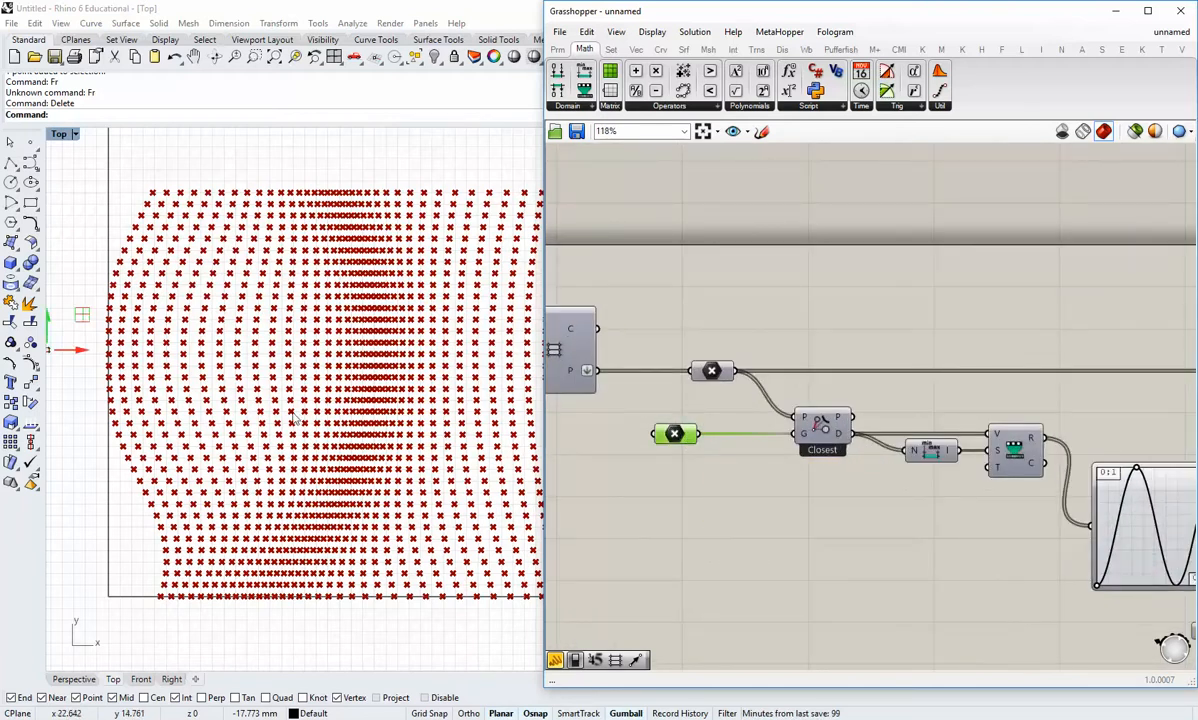
drag(97, 360, 150, 367)
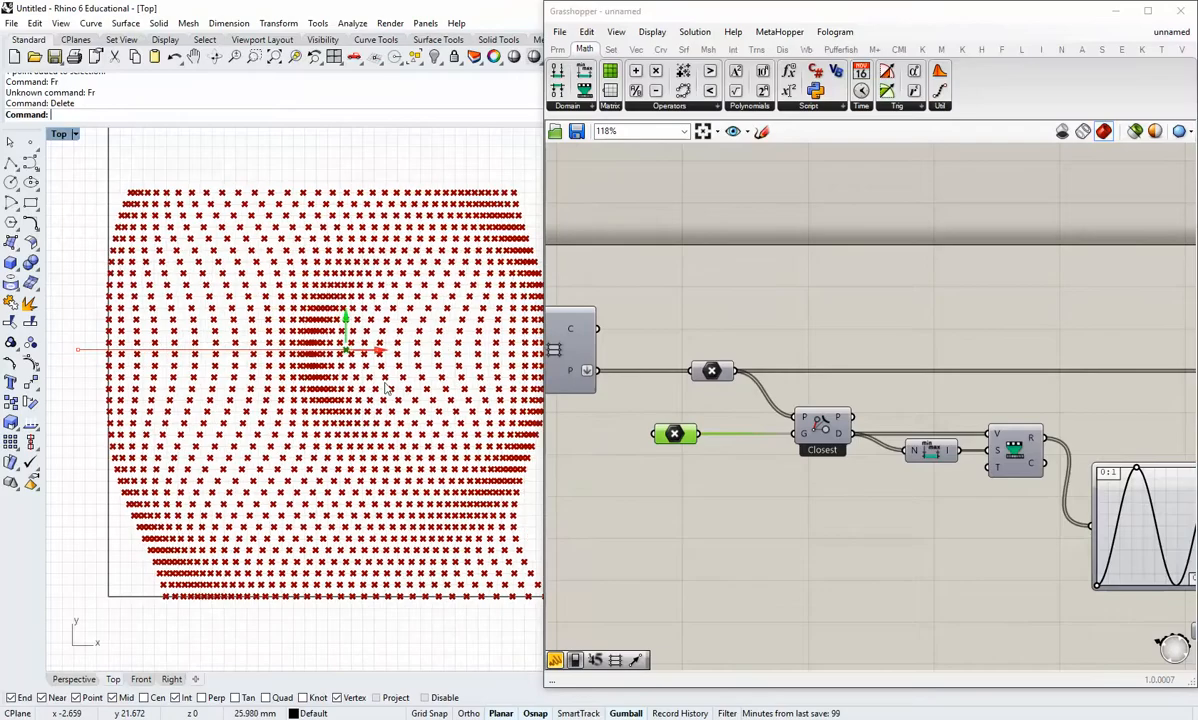
drag(510, 380, 395, 383)
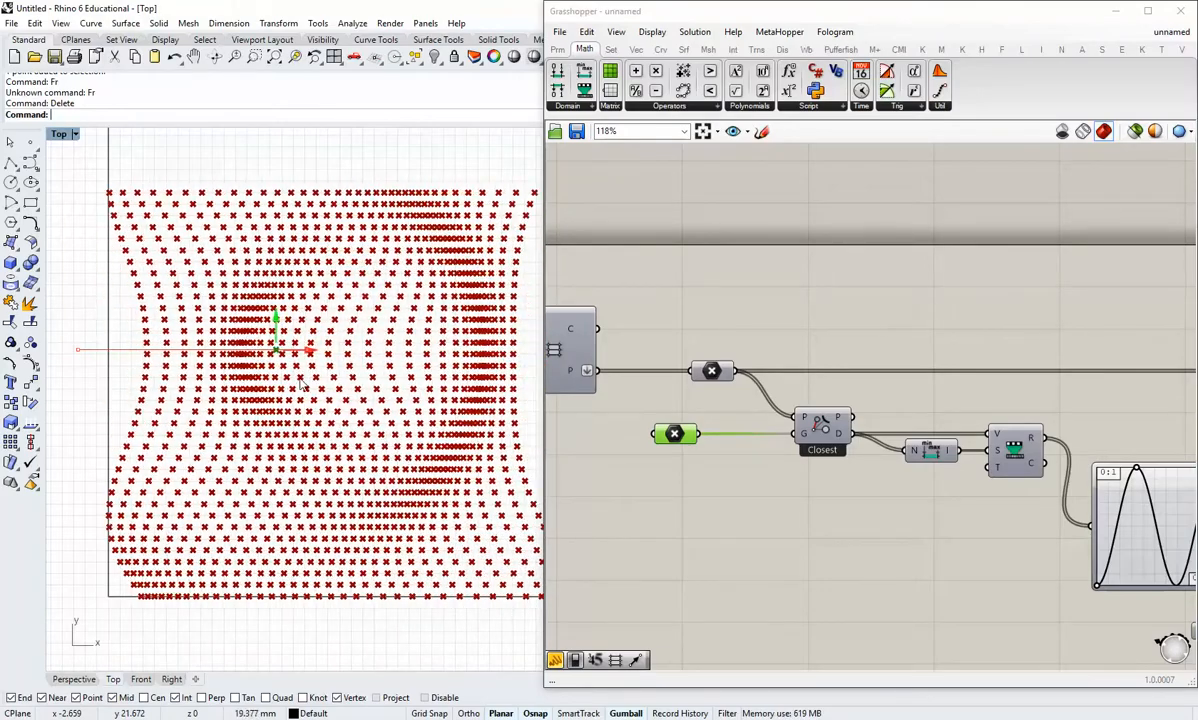
drag(168, 382, 187, 388)
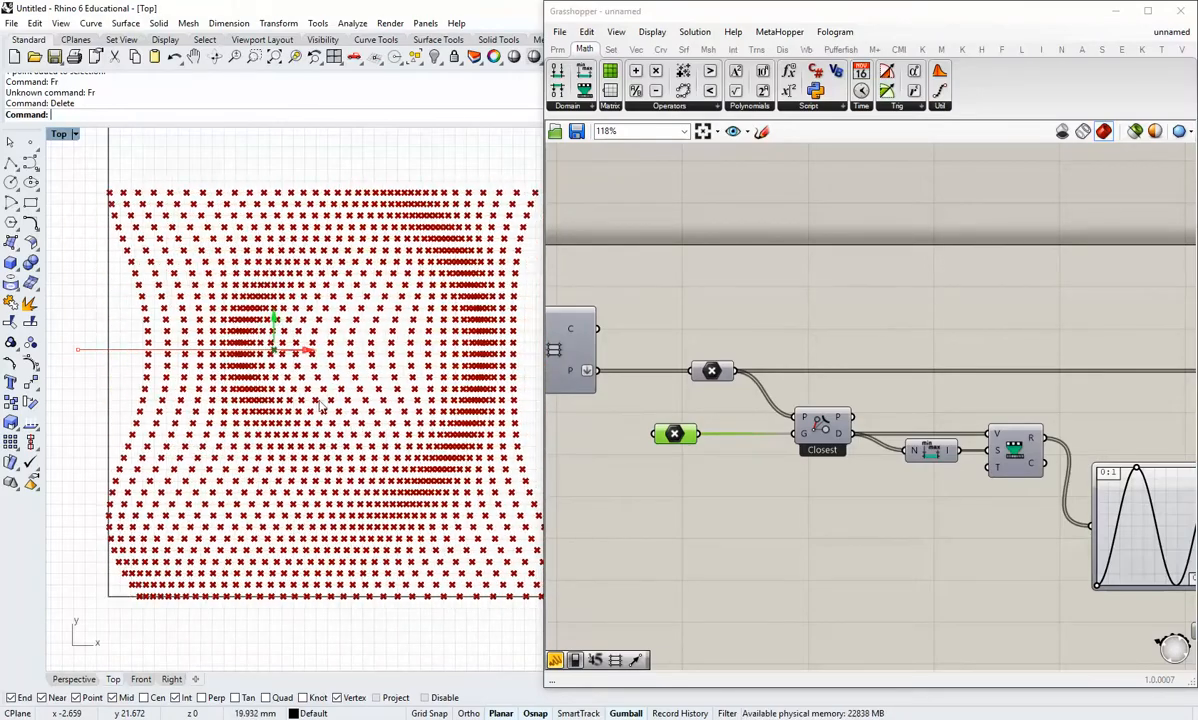
drag(440, 404, 333, 397)
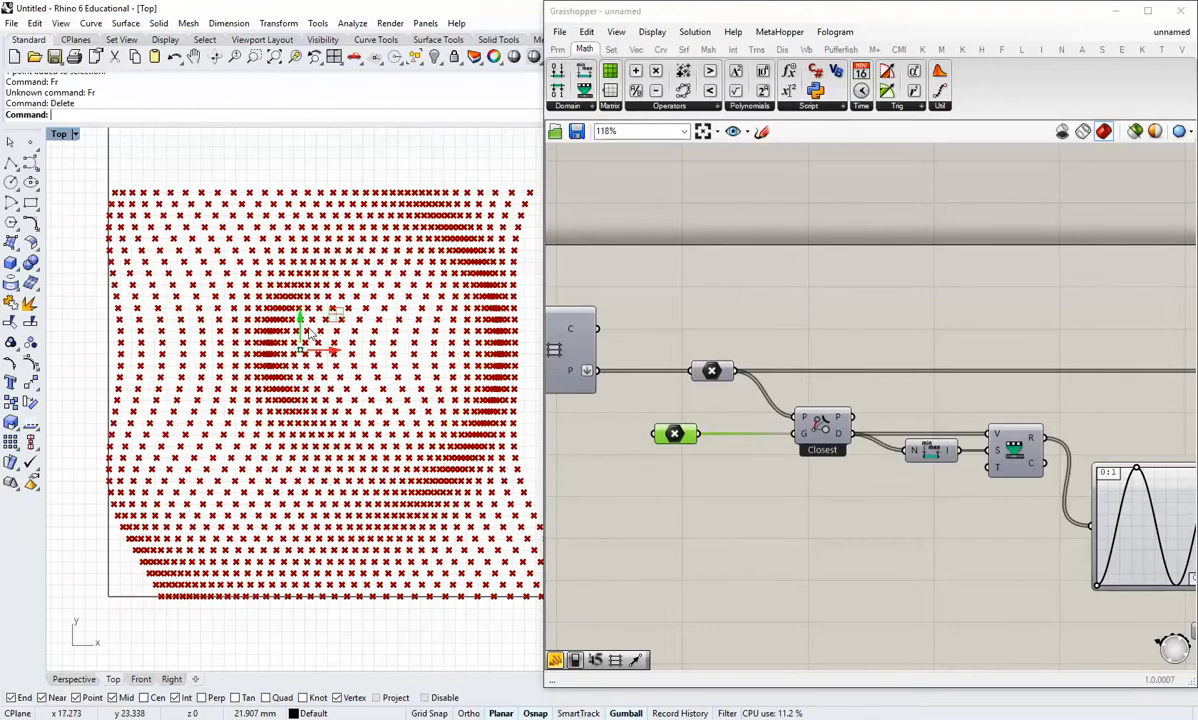
drag(338, 349, 414, 388)
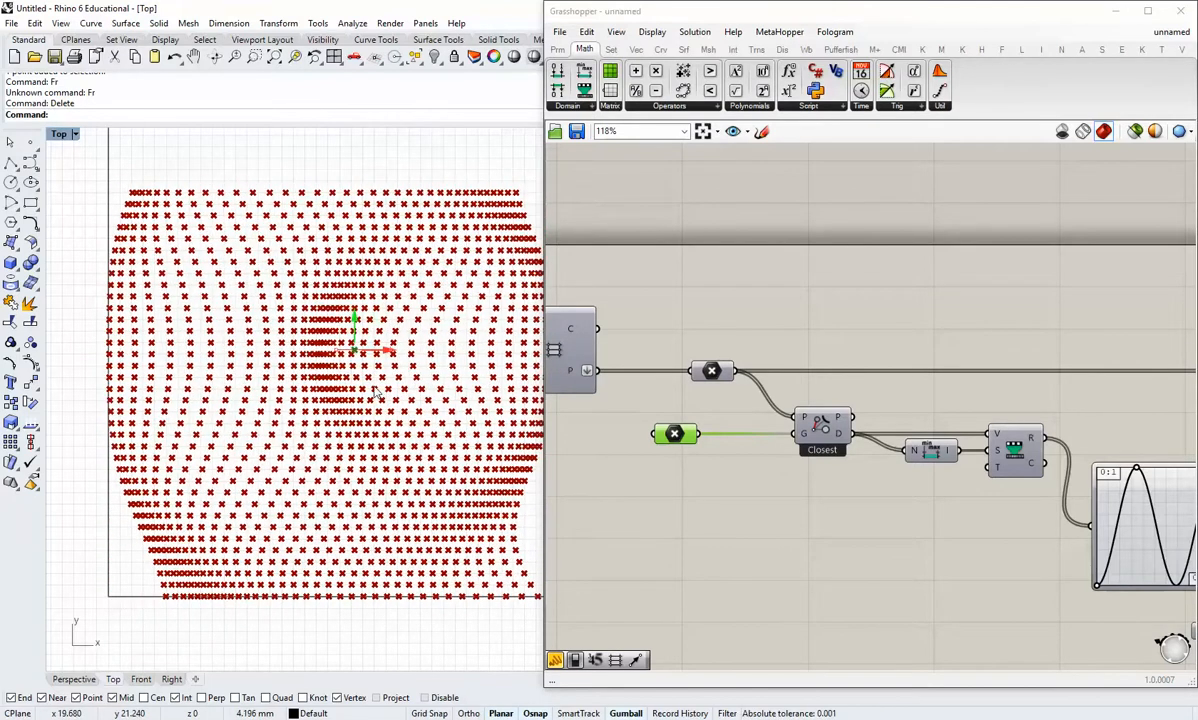
drag(133, 395, 112, 396)
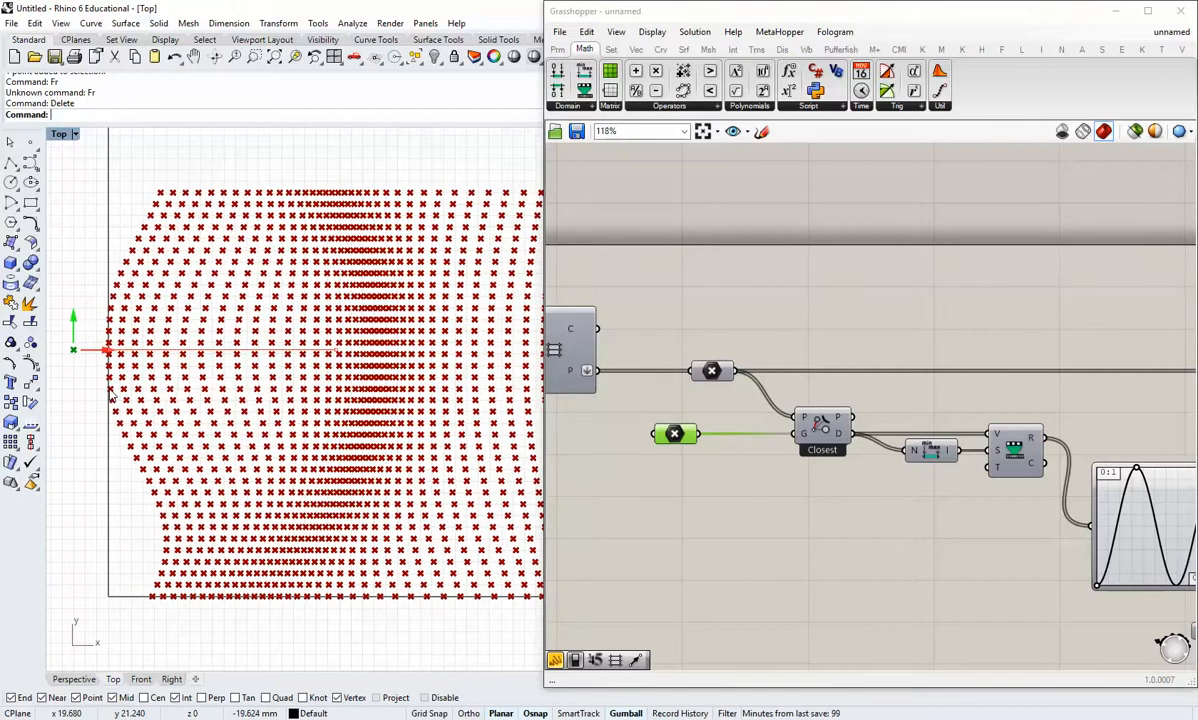
drag(299, 420, 265, 422)
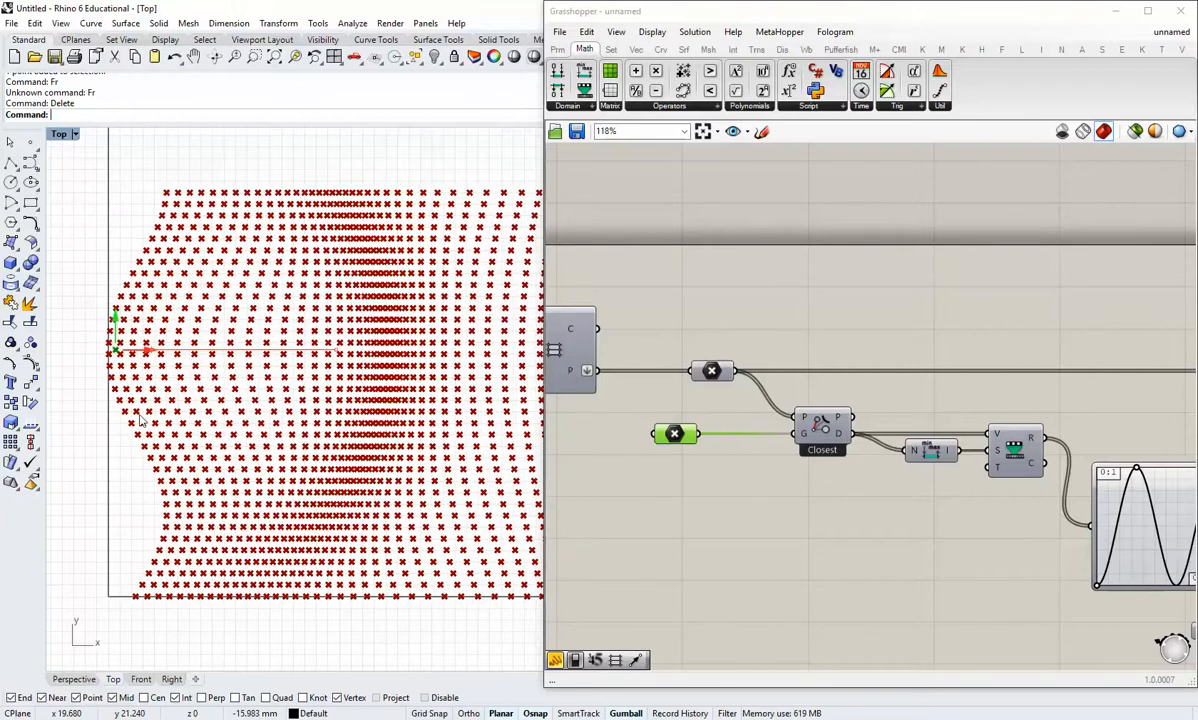
Step: Place Unit Y directly above Unit X and connect it to Amplitude's V input in place of Unit X
right_drag(925, 495, 846, 508)
scroll(846, 508, down, 3)
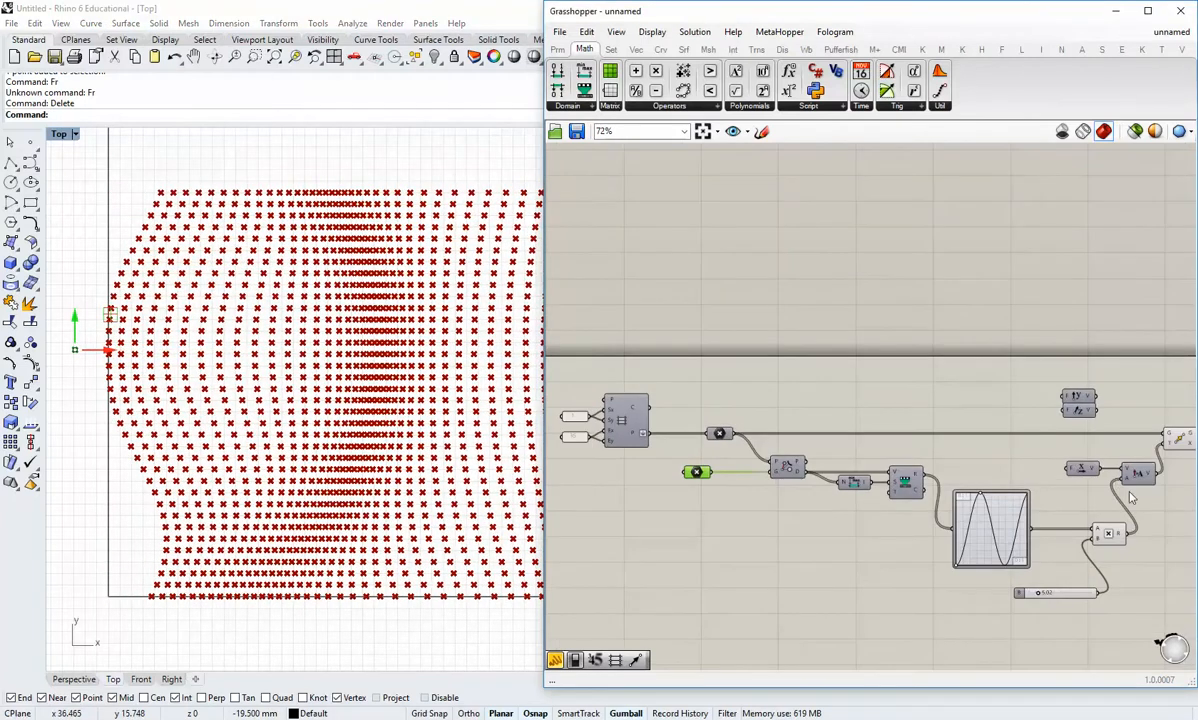
right_drag(1131, 495, 976, 476)
scroll(952, 427, up, 3)
scroll(952, 427, up, 2)
drag(871, 345, 910, 472)
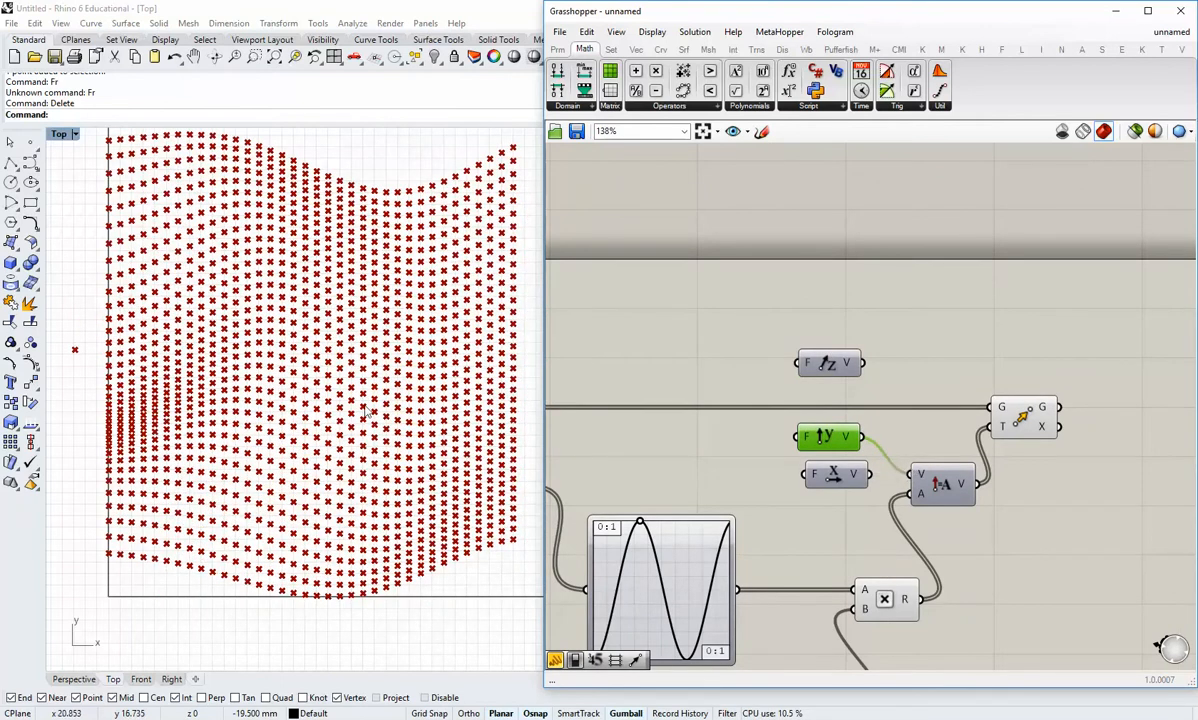
Step: Select the attractor point and shift it about 0.49 mm in negative X, slightly further from the grid
right_drag(630, 450, 1190, 452)
click(733, 485)
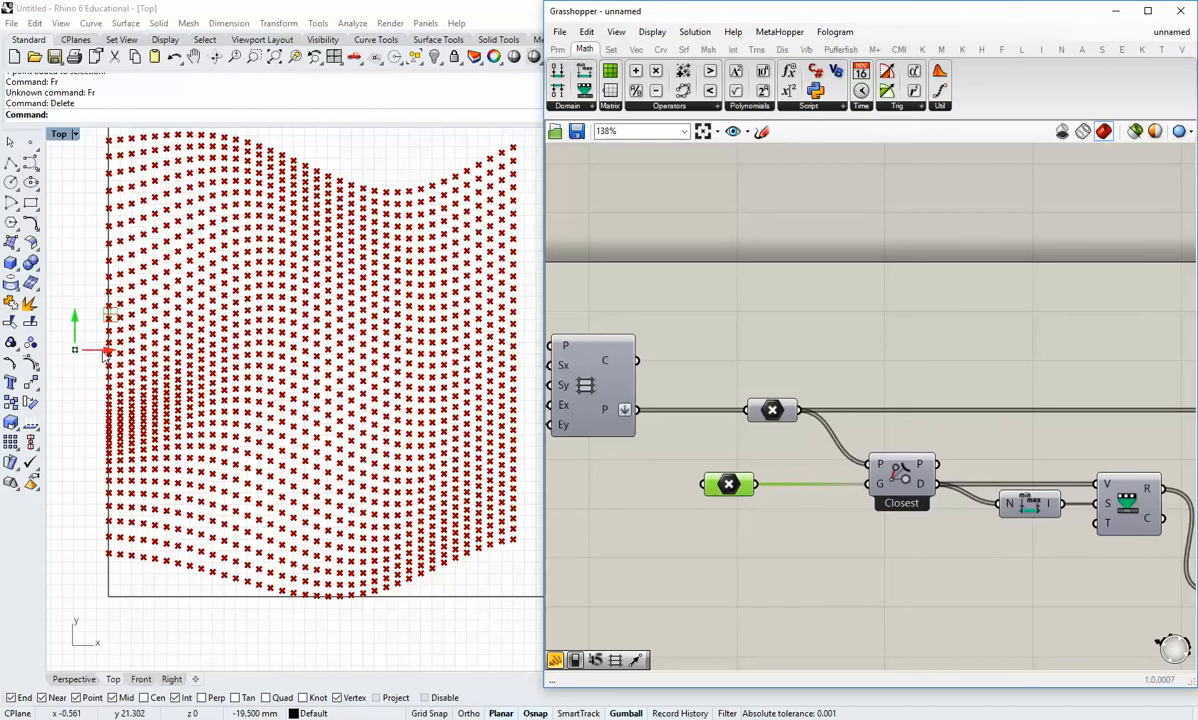
mouse_move(107, 355)
mouse_down()
mouse_move(492, 366)
mouse_move(98, 367)
mouse_up()
click(816, 524)
Step: Connect Unit Z to Amplitude's V input in place of Unit Y
scroll(816, 524, down, 4)
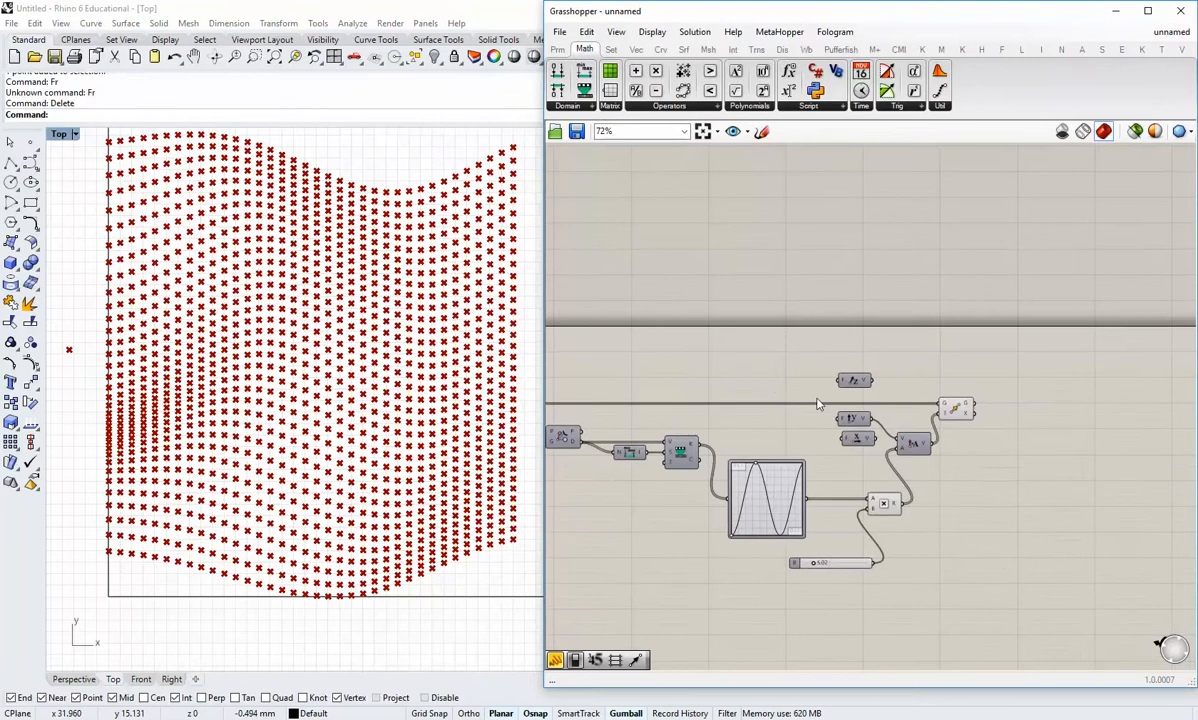
scroll(869, 408, up, 3)
click(853, 438)
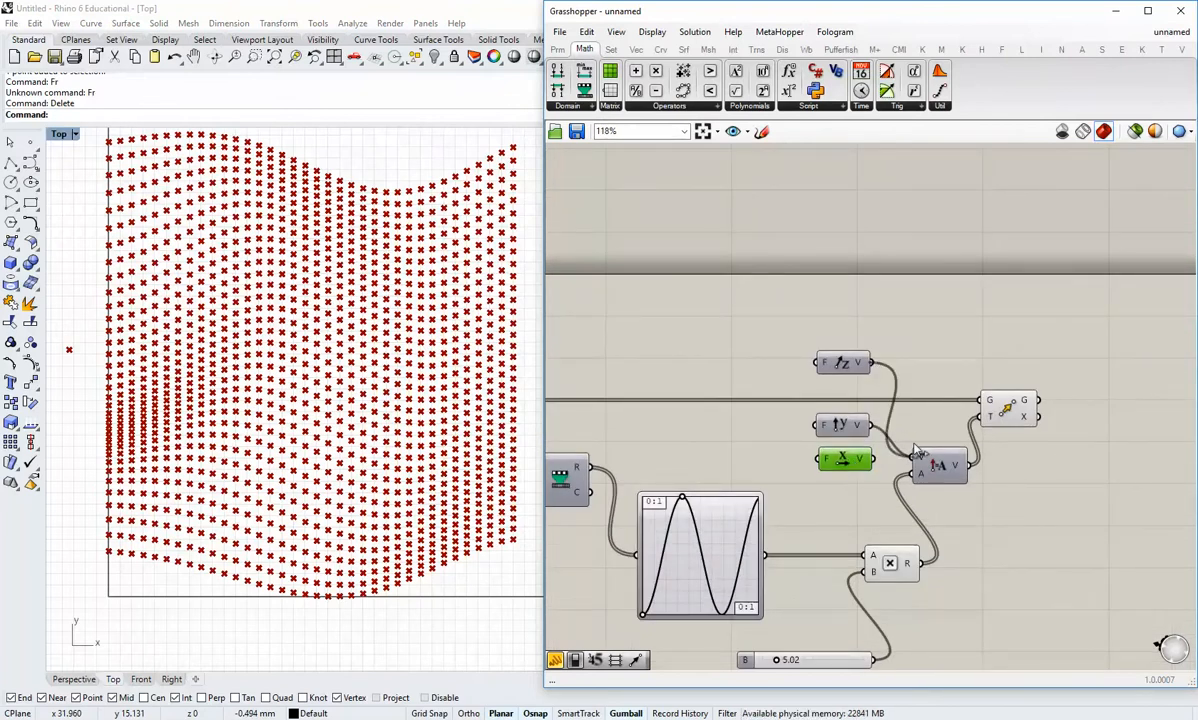
drag(915, 446, 916, 446)
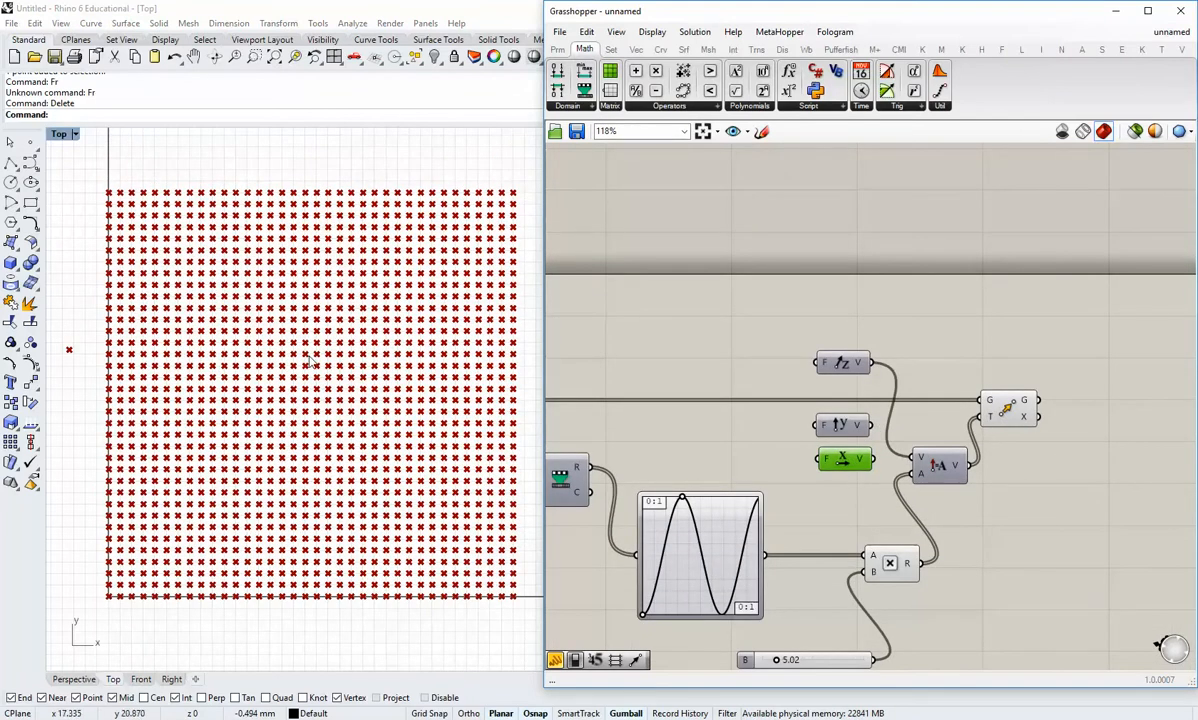
Step: Enlarge the modelling area and inspect the Z-displaced points in a maximized Perspective view
double_click(59, 137)
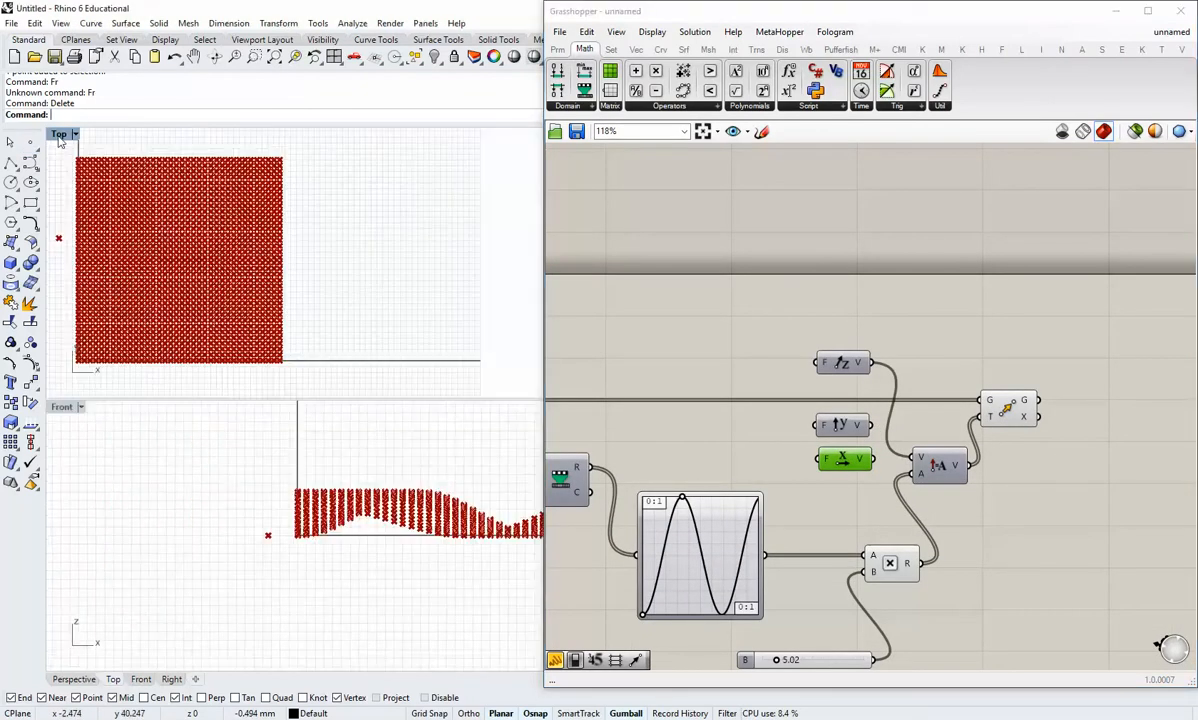
right_drag(474, 428, 436, 433)
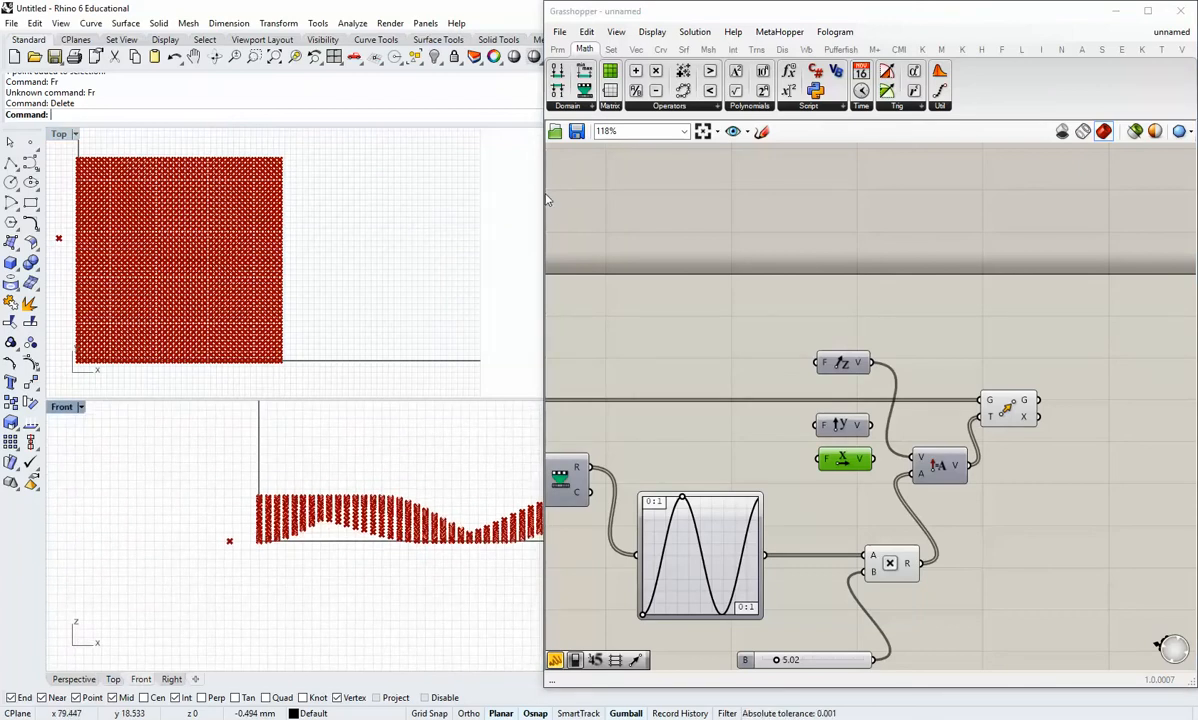
drag(546, 200, 641, 185)
double_click(575, 137)
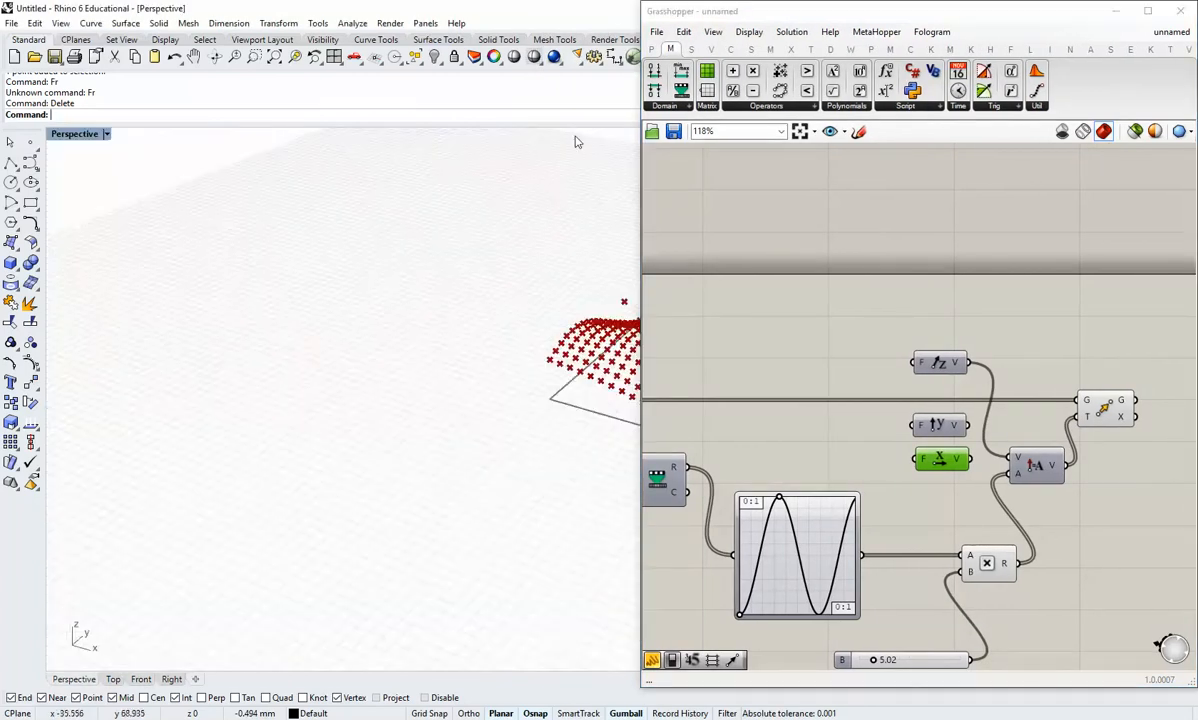
shift+right_drag(508, 311, 54, 330)
right_drag(210, 338, 252, 350)
Step: Select the attractor point parameter and try the point at several X positions across the Z-displaced grid, ending just outside its starting edge
right_drag(791, 385, 1090, 381)
scroll(930, 380, down, 1)
right_drag(912, 377, 1115, 381)
scroll(880, 462, up, 3)
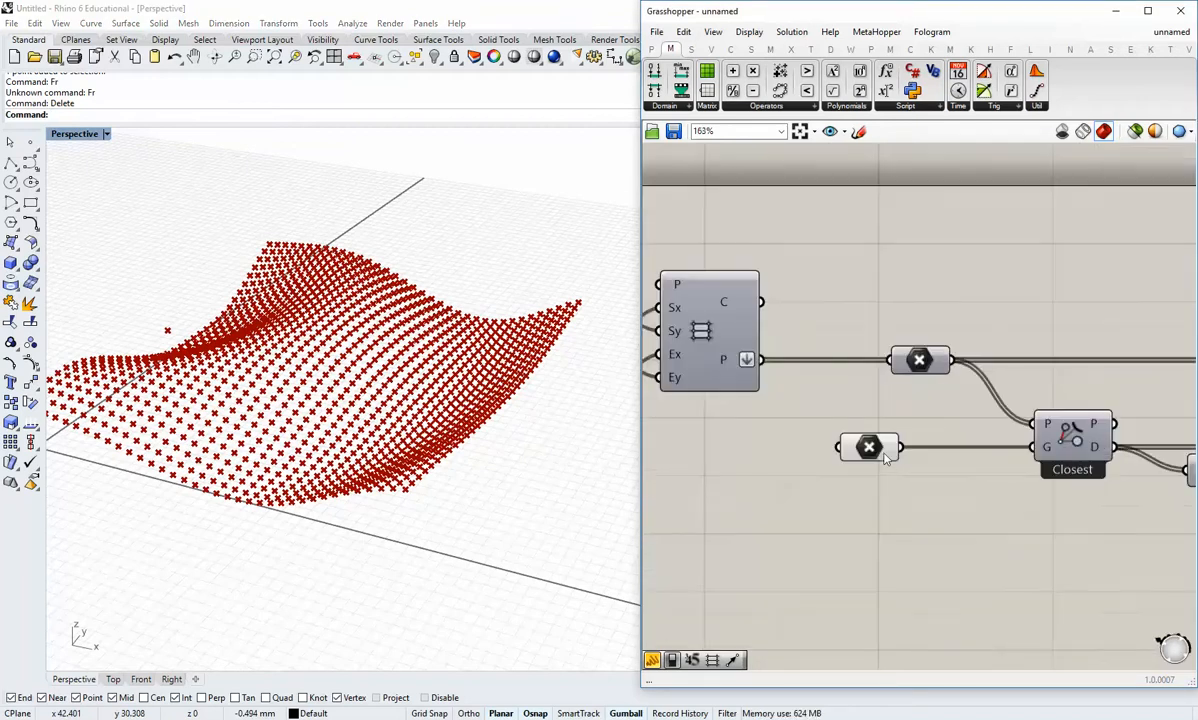
click(883, 453)
drag(183, 338, 202, 334)
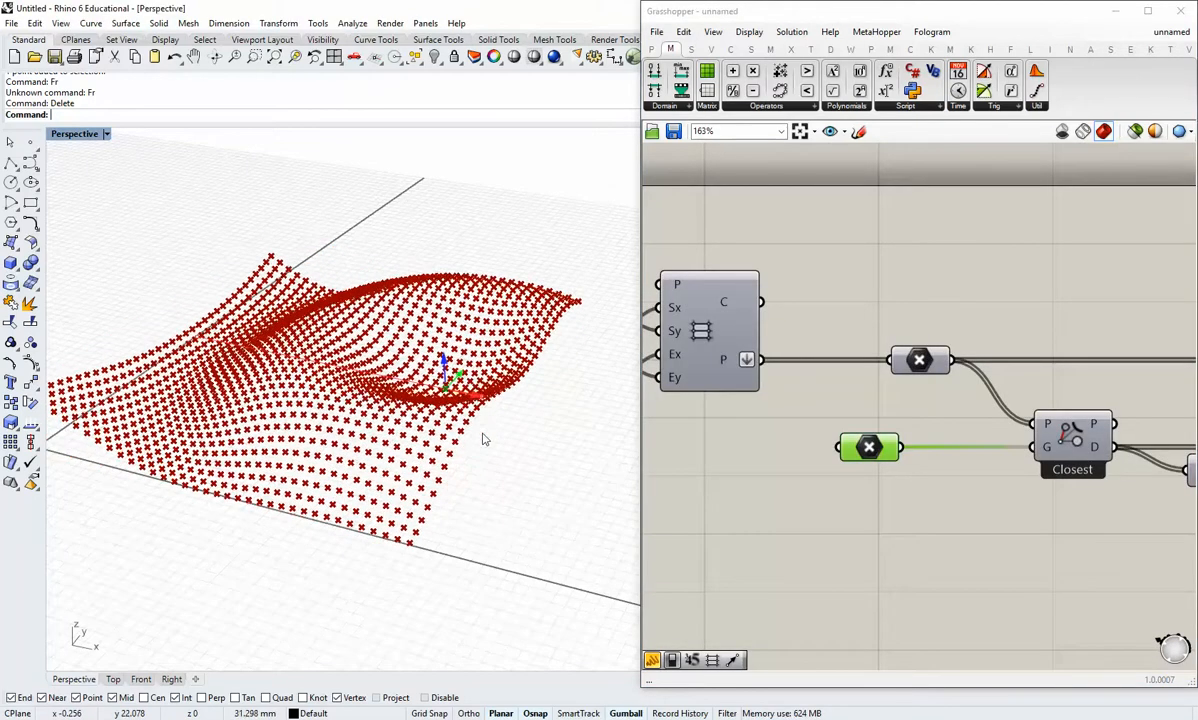
drag(547, 456, 503, 428)
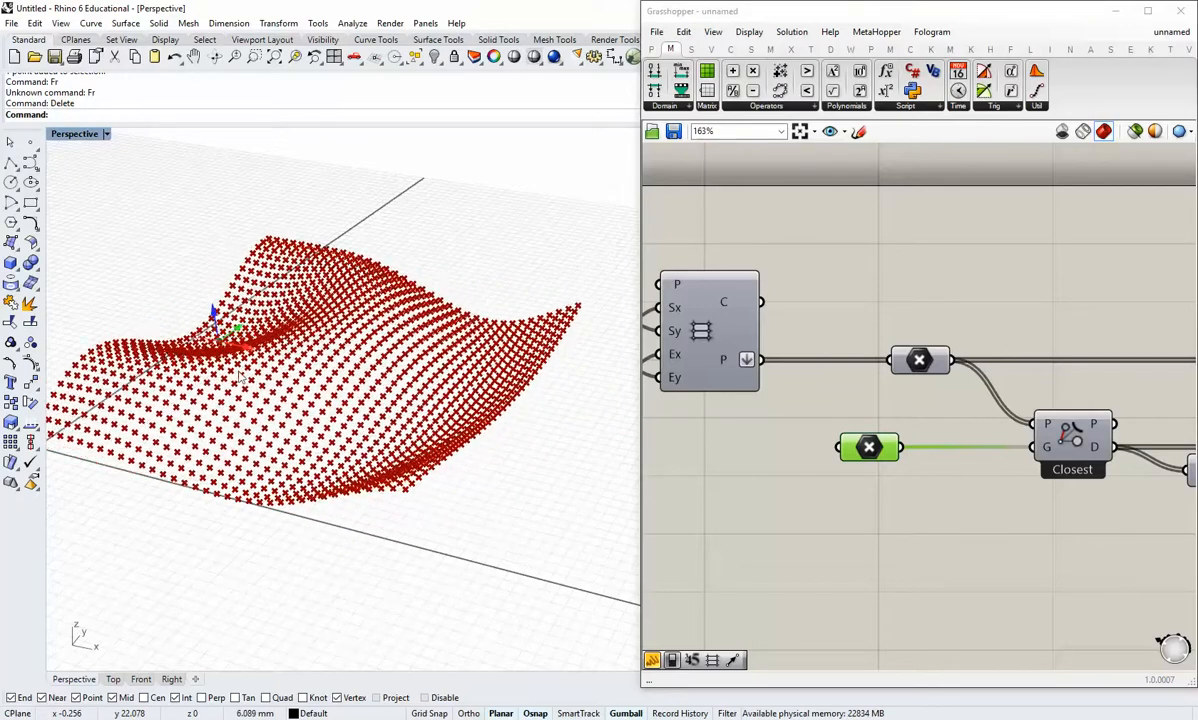
drag(133, 349, 178, 357)
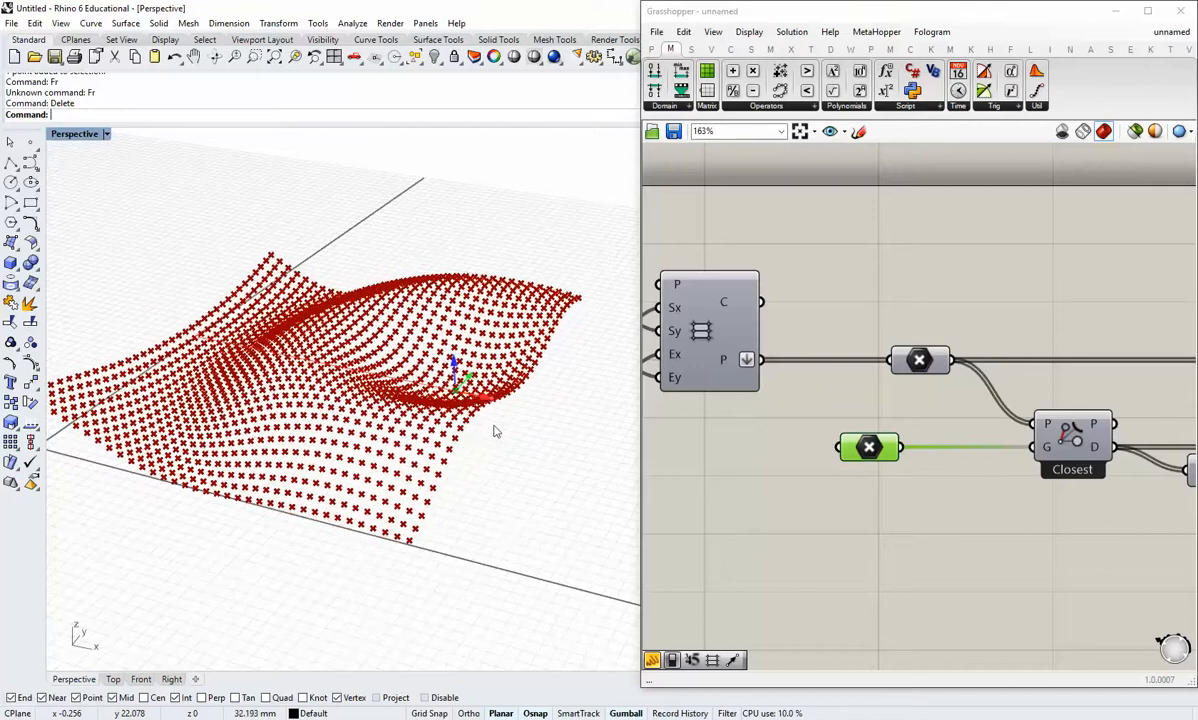
drag(568, 449, 517, 440)
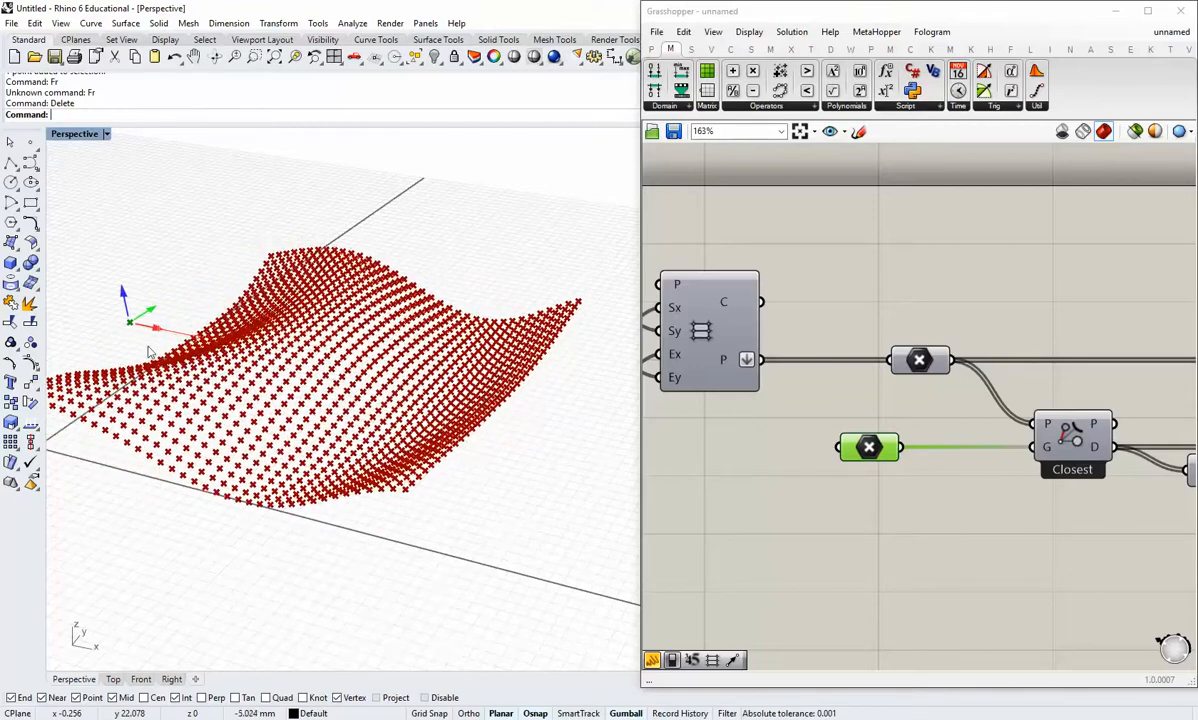
drag(148, 351, 243, 378)
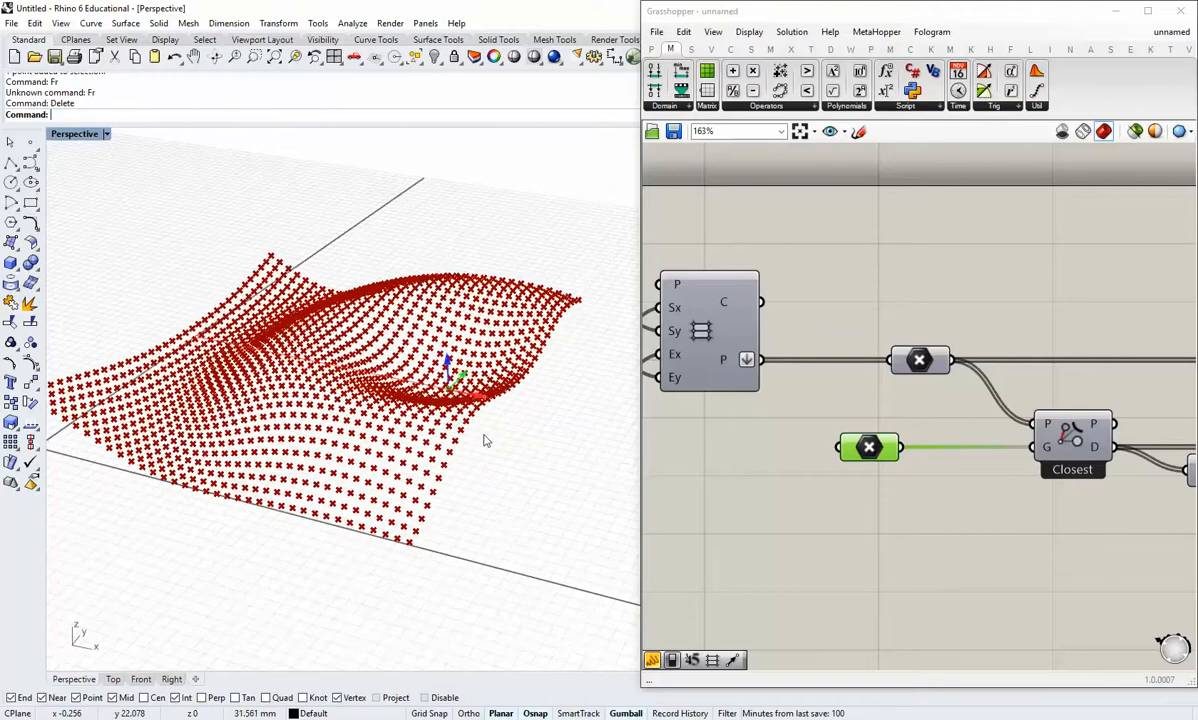
drag(557, 459, 582, 466)
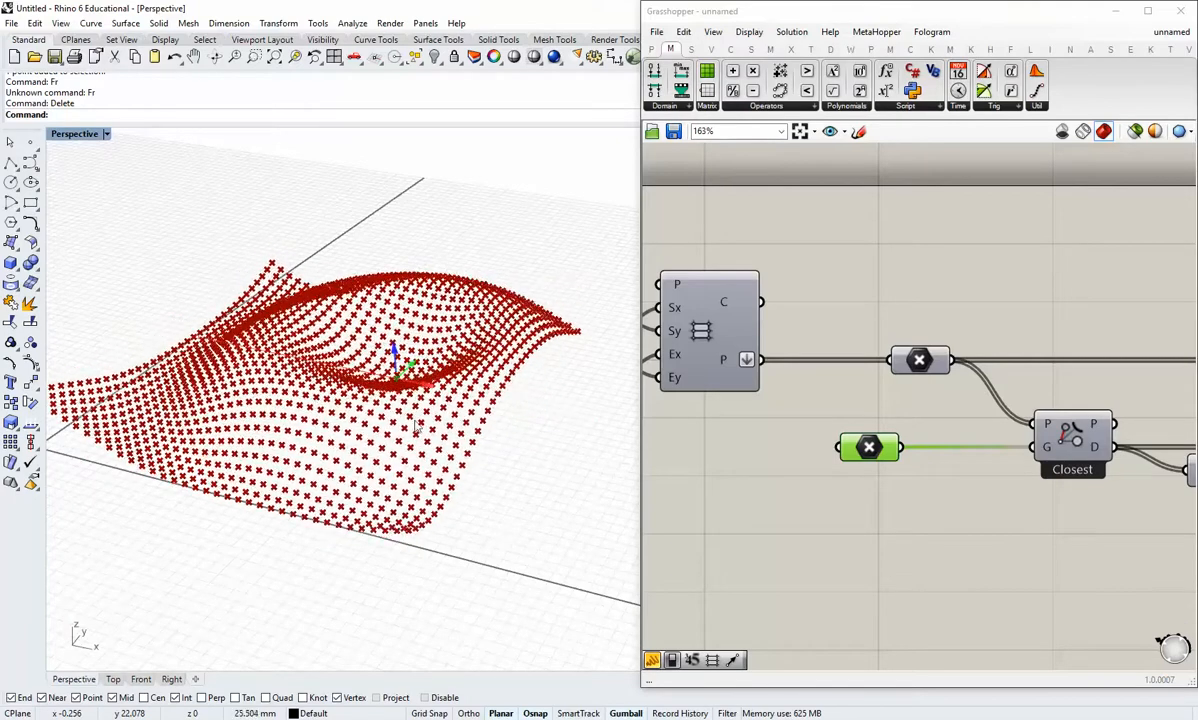
drag(184, 372, 170, 369)
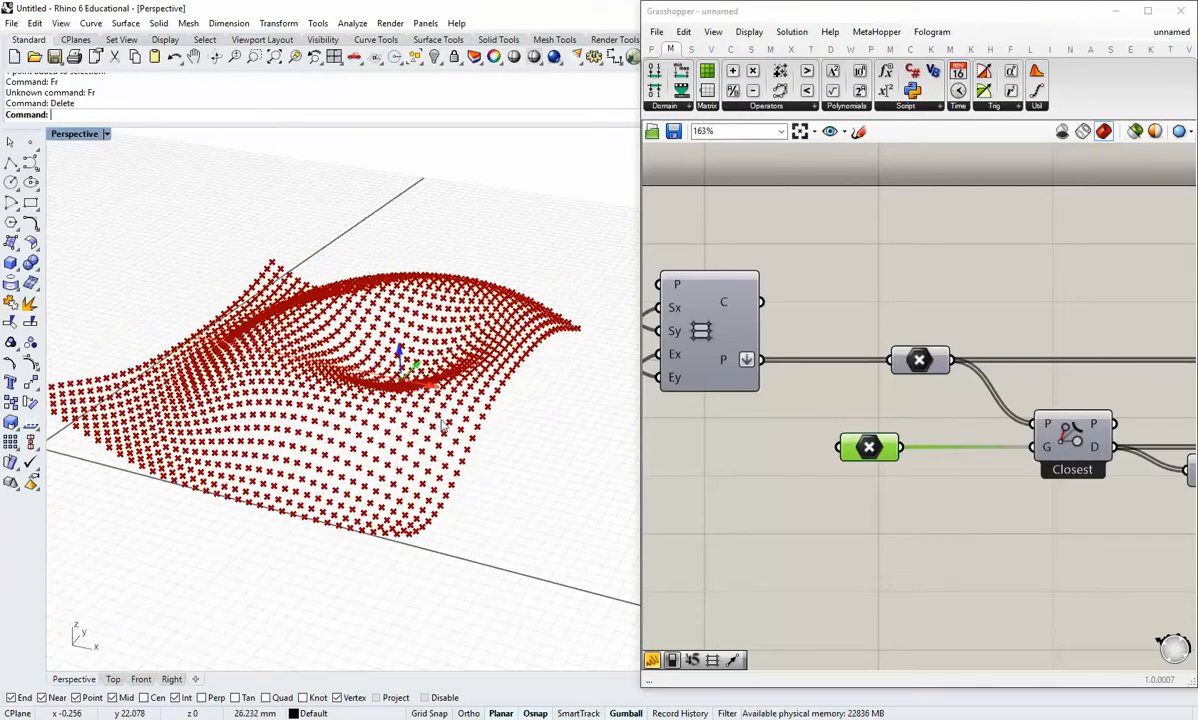
drag(562, 459, 578, 464)
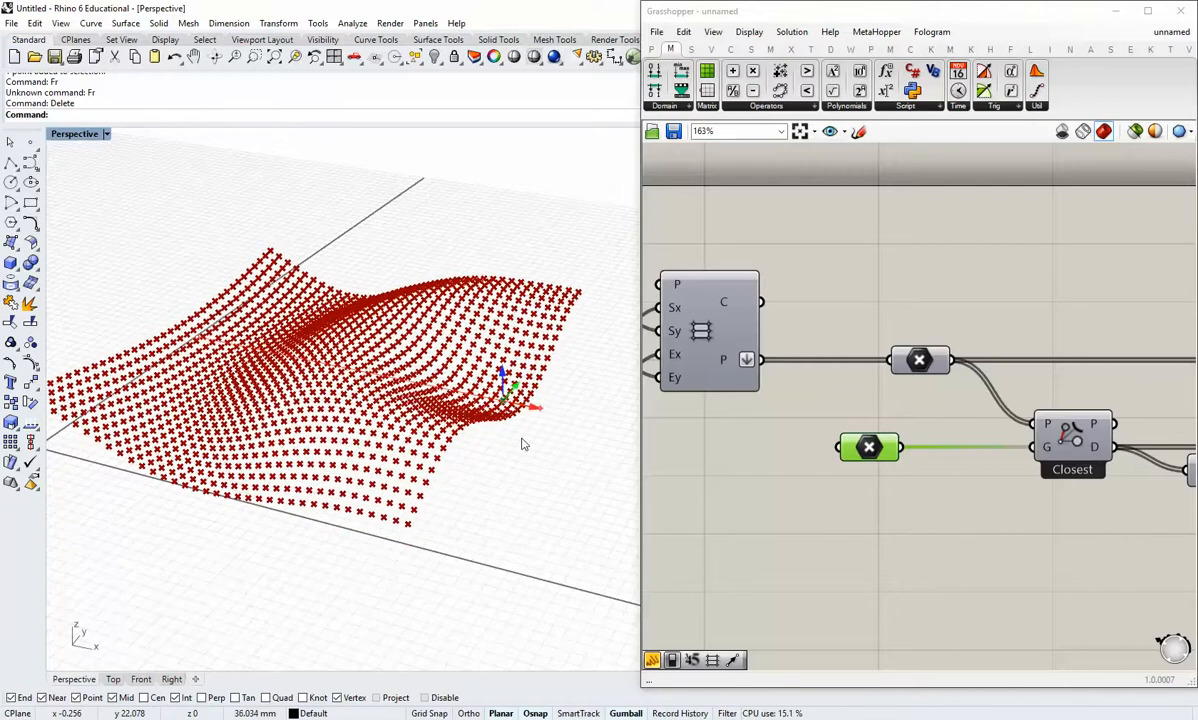
drag(430, 419, 371, 406)
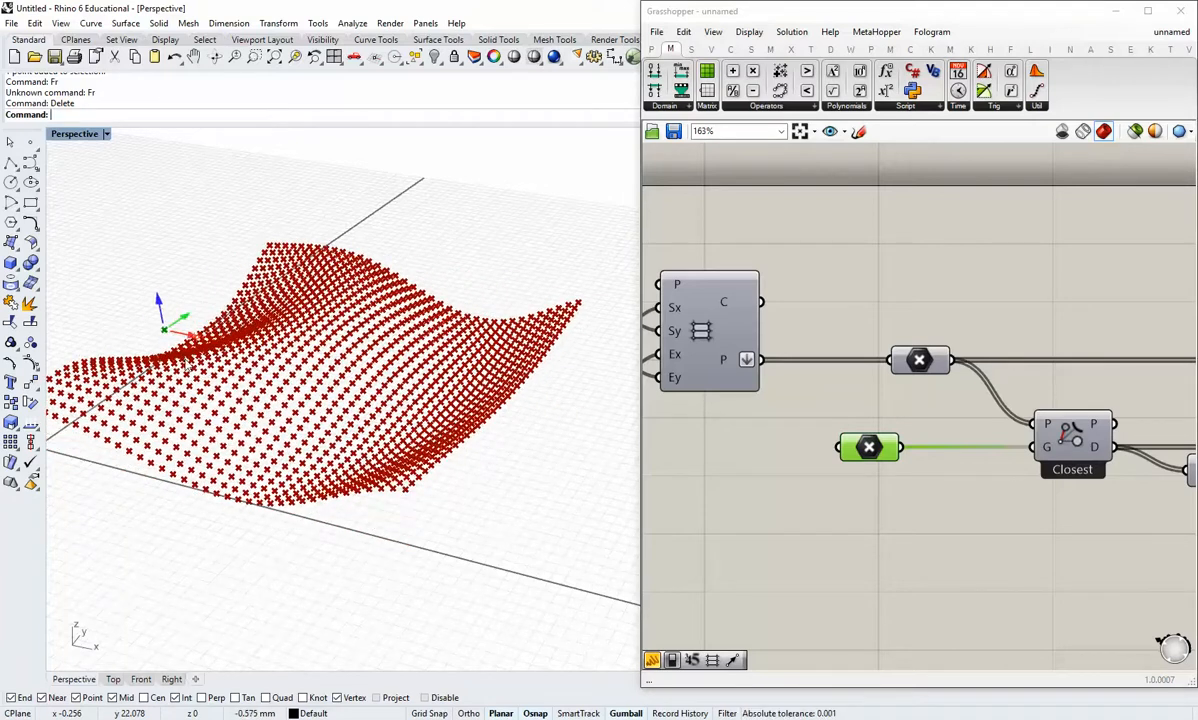
Step: Examine the displaced surface of points in Perspective, then return to a maximized Top view of the grid
mouse_move(324, 400)
right_down()
mouse_move(346, 438)
mouse_move(378, 434)
mouse_move(334, 378)
right_up()
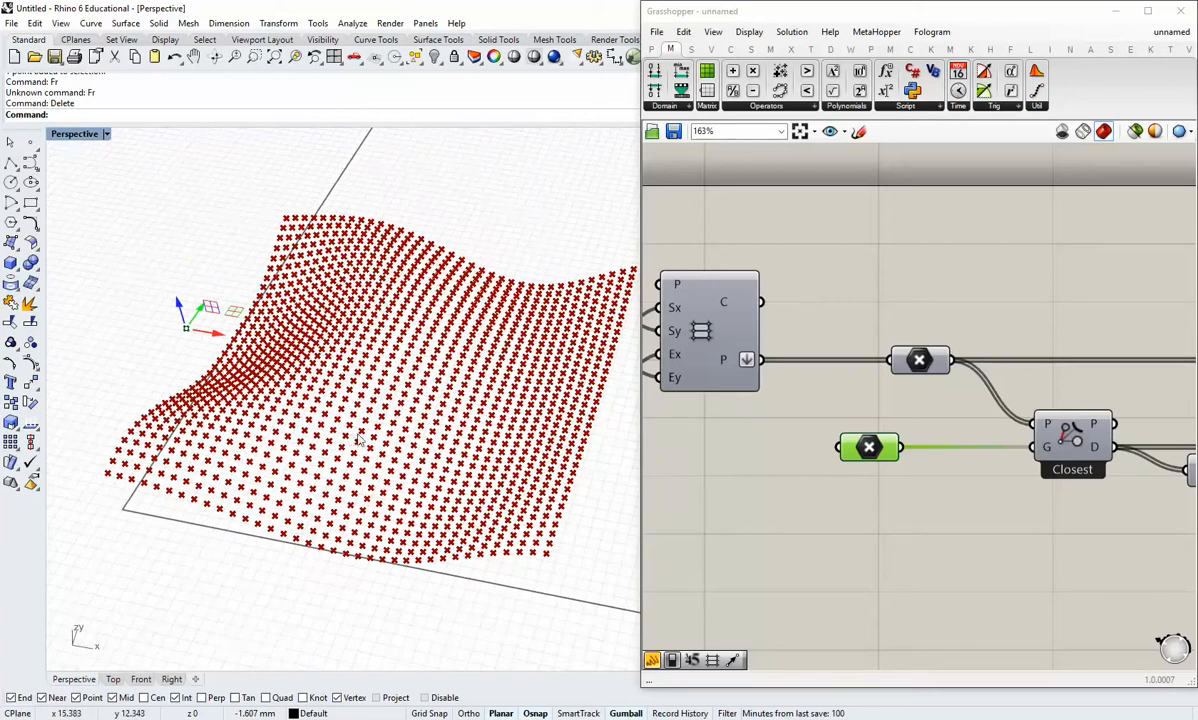
shift+right_drag(353, 431, 307, 422)
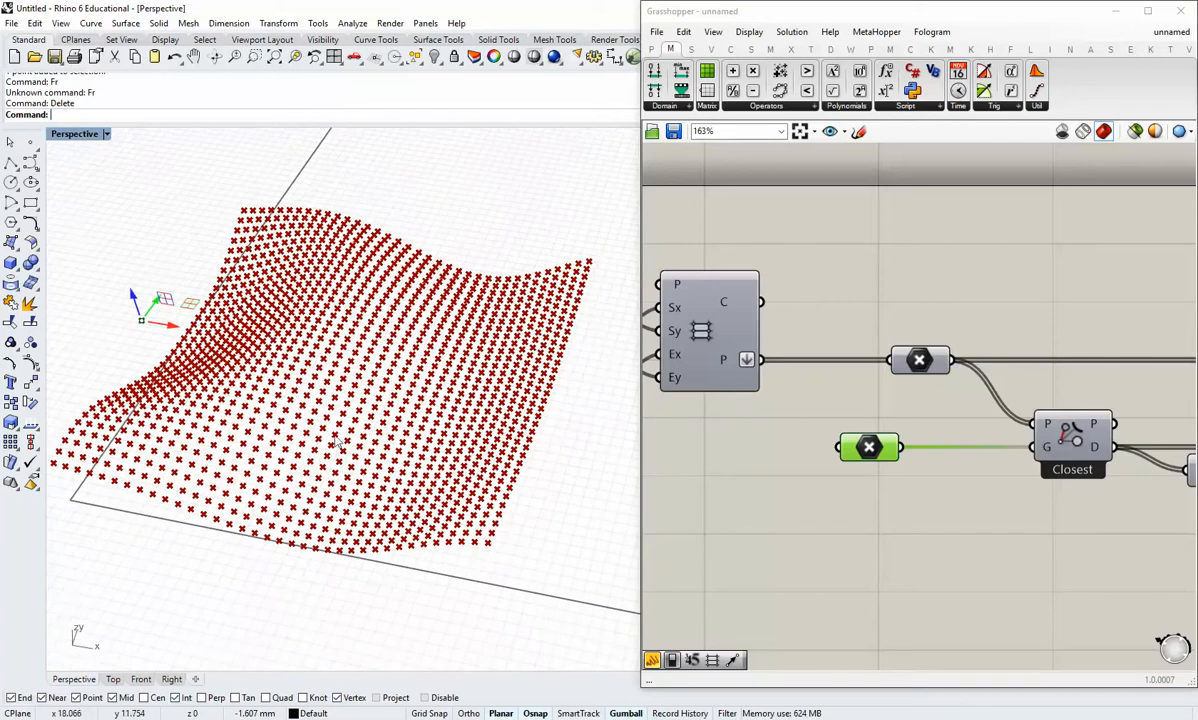
double_click(75, 133)
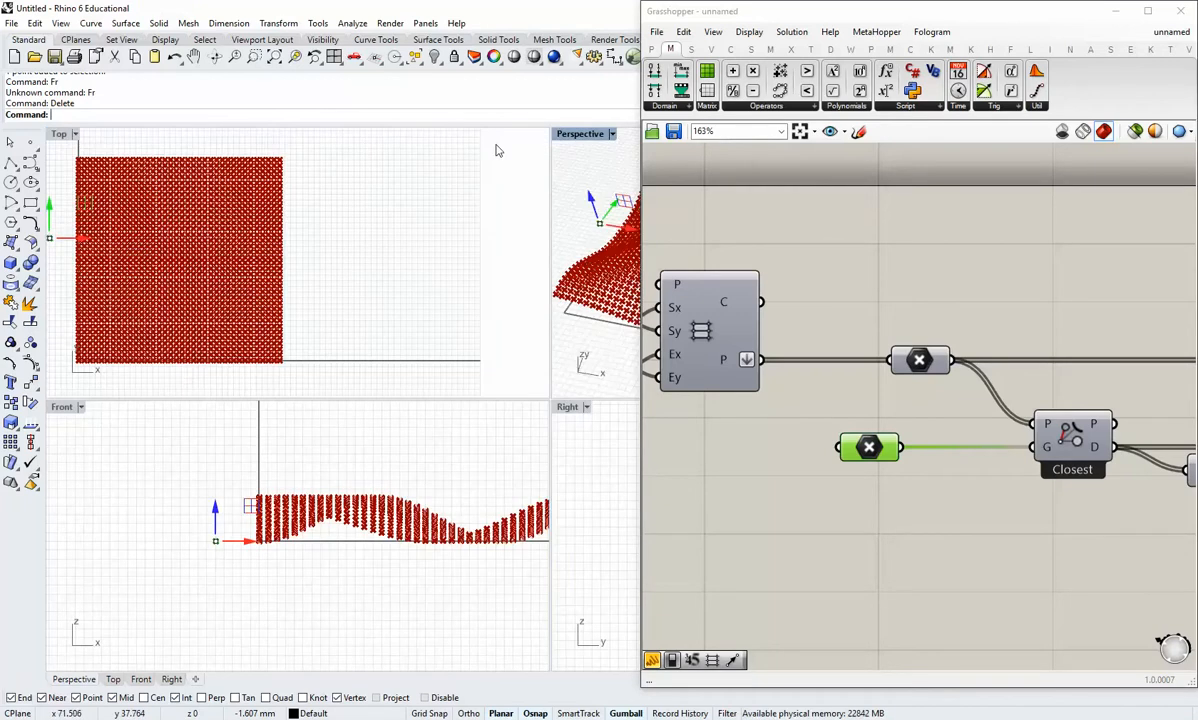
double_click(570, 132)
double_click(75, 133)
double_click(58, 134)
right_drag(240, 291, 172, 281)
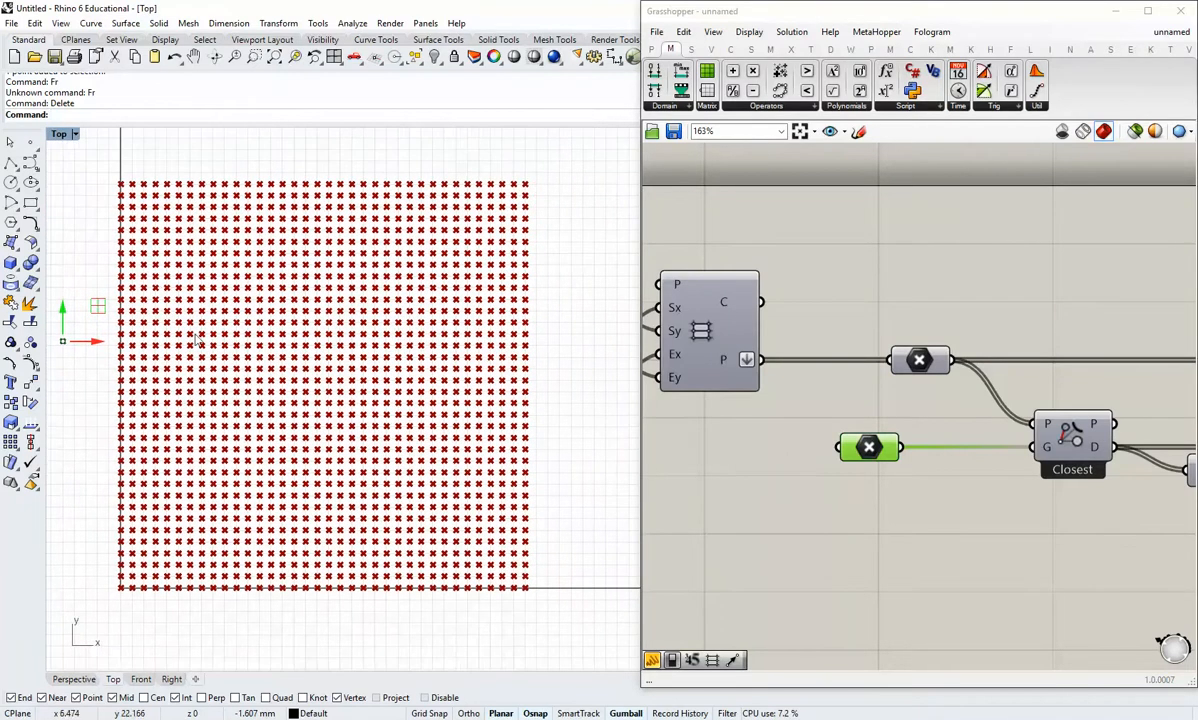
Step: Connect Unit X to Amplitude's V input in place of Unit Z
scroll(760, 449, down, 4)
scroll(822, 487, down, 2)
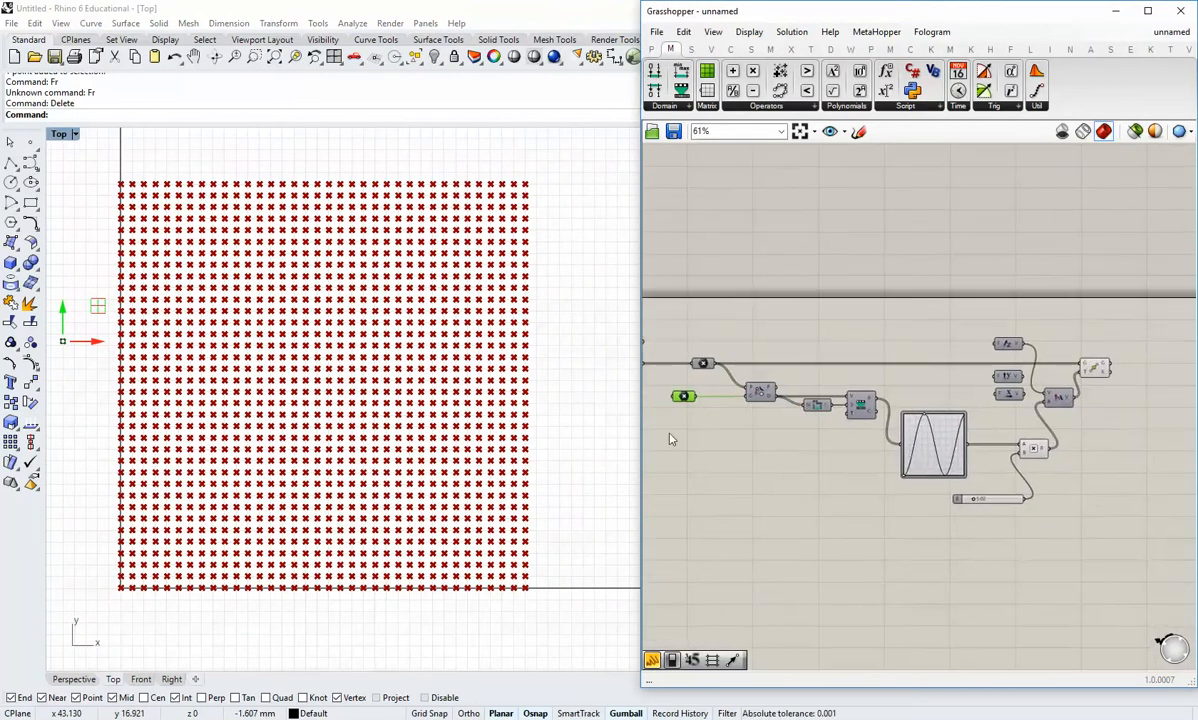
drag(641, 407, 611, 416)
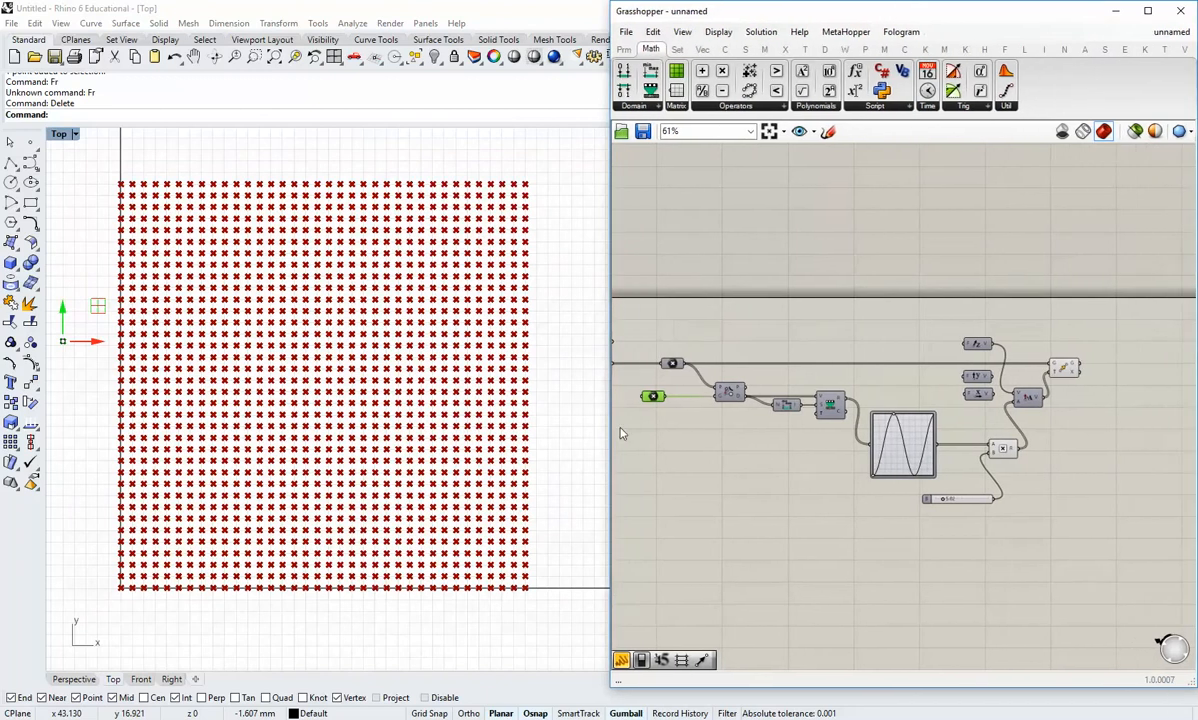
right_drag(704, 467, 743, 480)
scroll(1003, 444, up, 2)
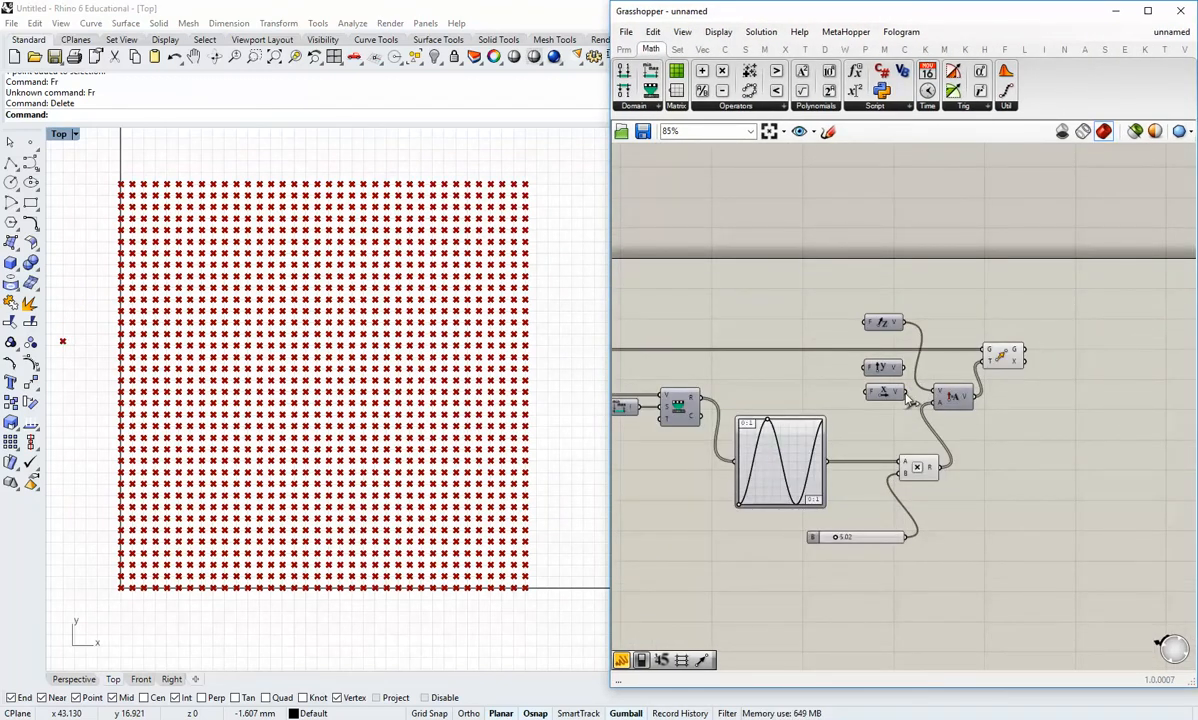
mouse_move(907, 399)
mouse_down()
mouse_move(927, 397)
mouse_move(885, 394)
mouse_up()
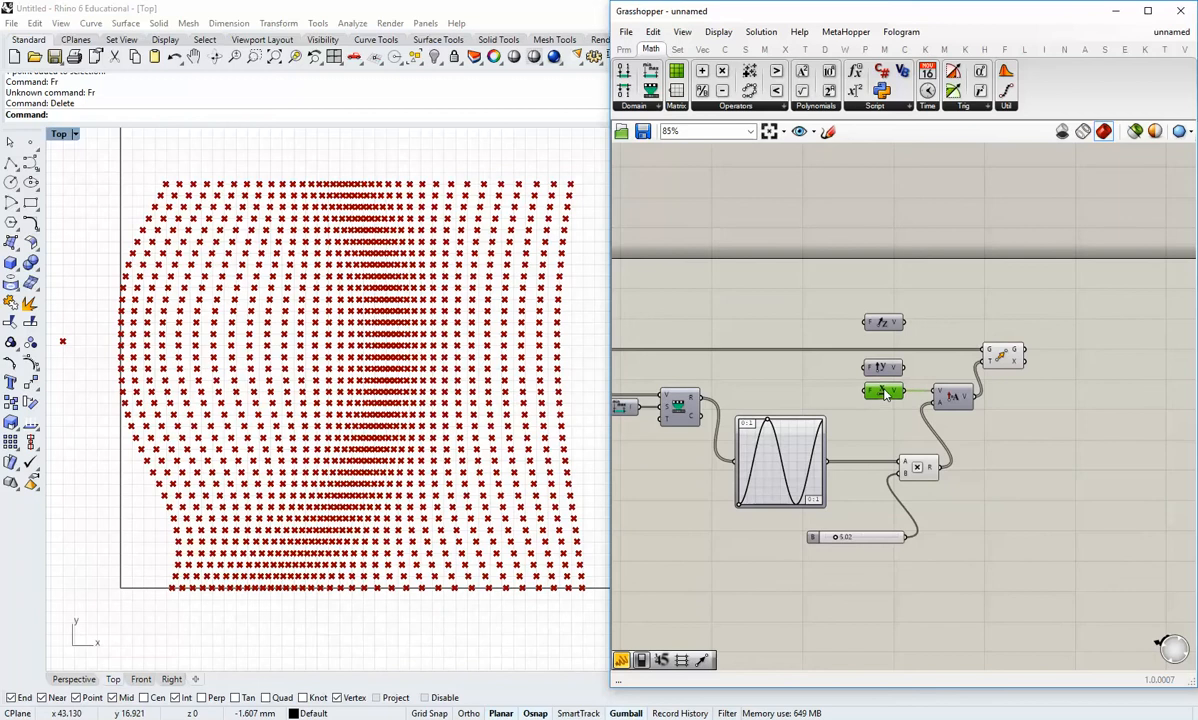
click(901, 436)
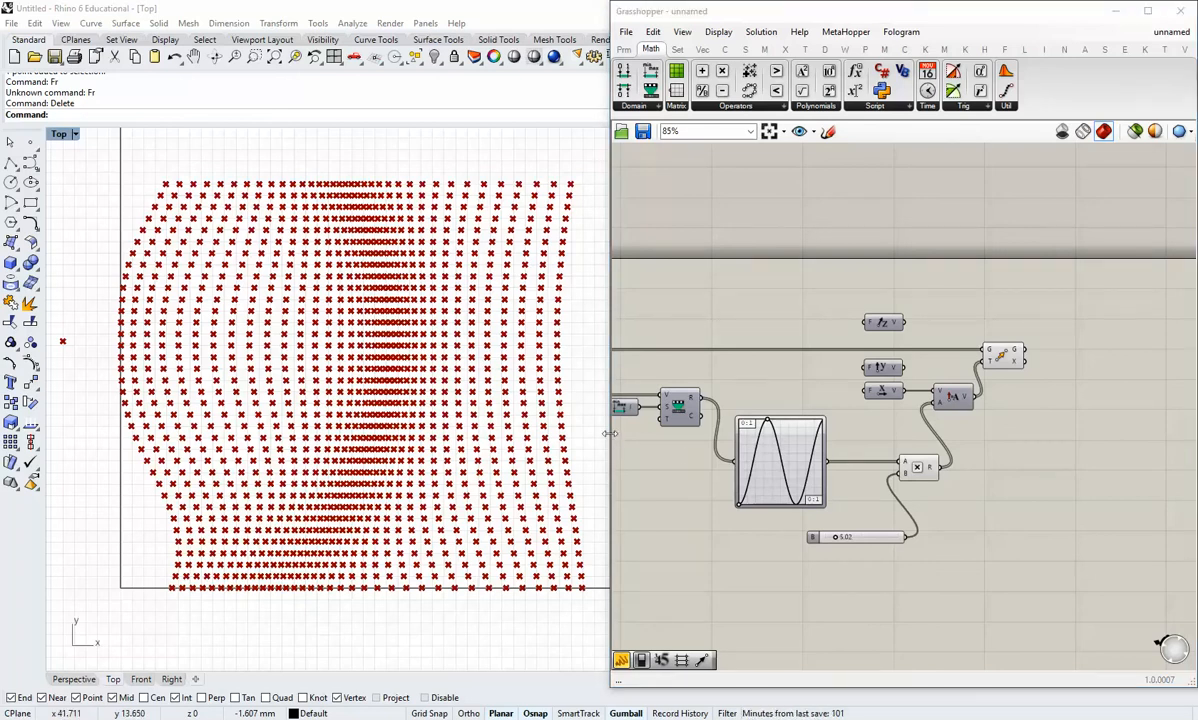
Step: Place a Partition List component below the square grid component at the start of the definition
drag(610, 432, 580, 440)
scroll(698, 451, down, 3)
right_drag(698, 451, 838, 478)
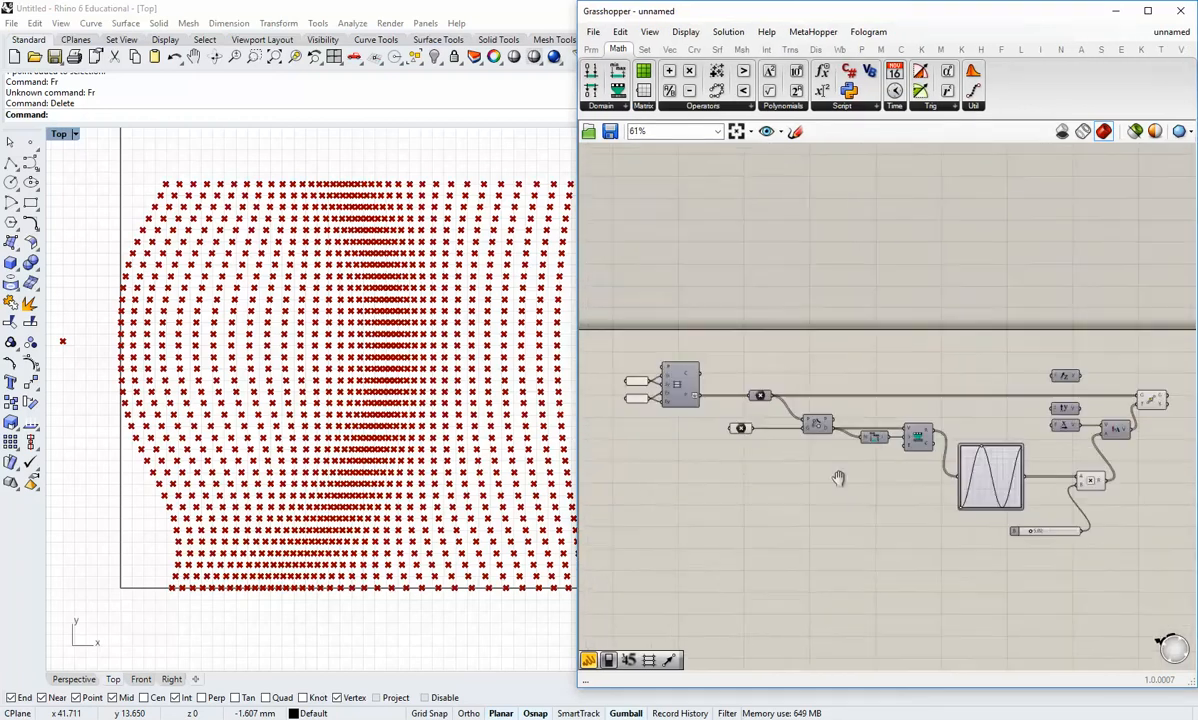
scroll(730, 440, up, 2)
scroll(590, 372, up, 4)
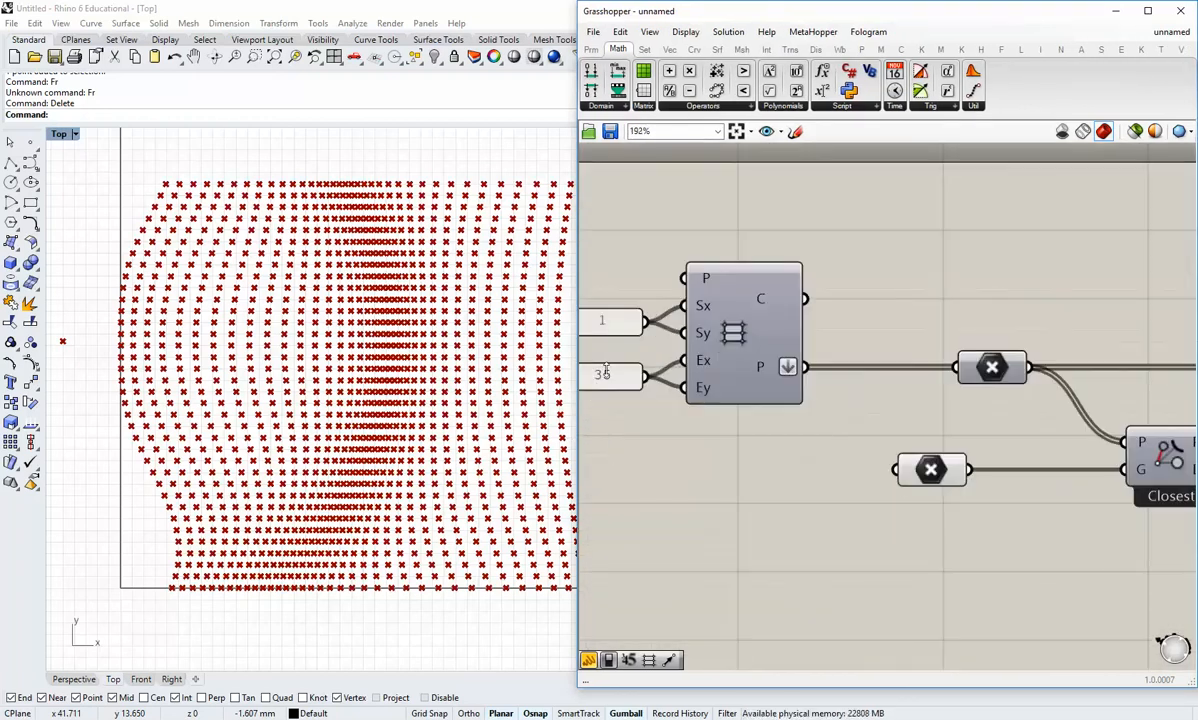
scroll(605, 370, down, 5)
scroll(690, 323, up, 2)
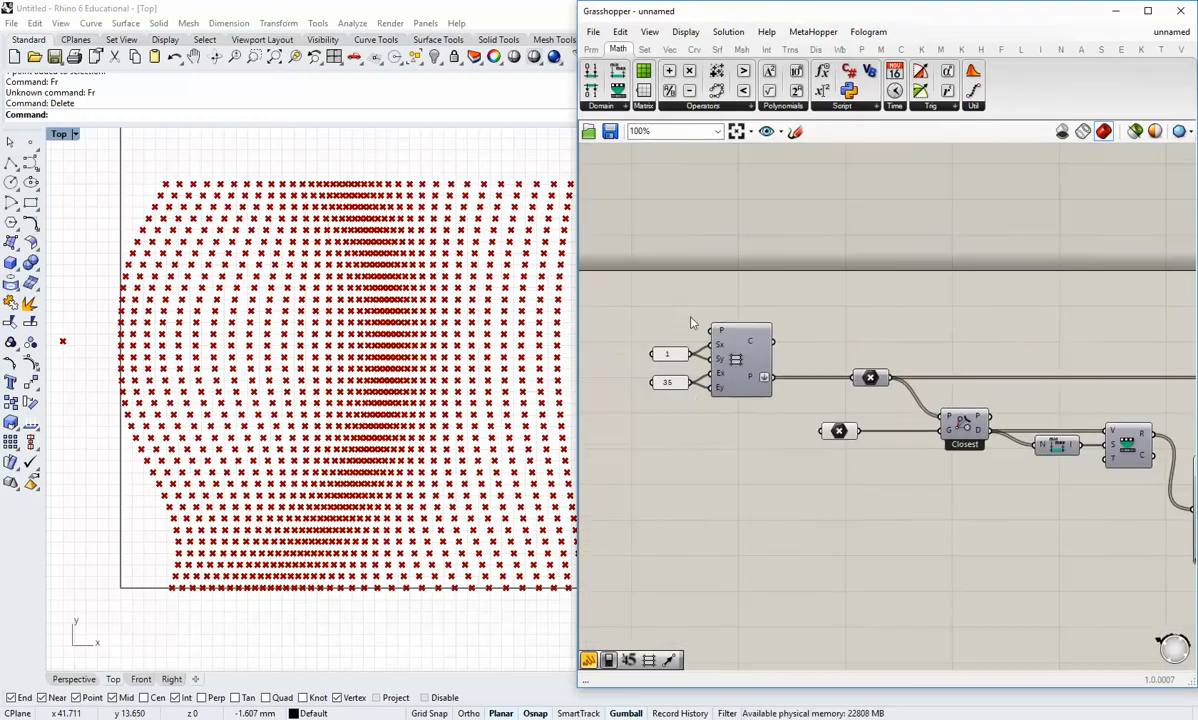
click(644, 49)
click(600, 106)
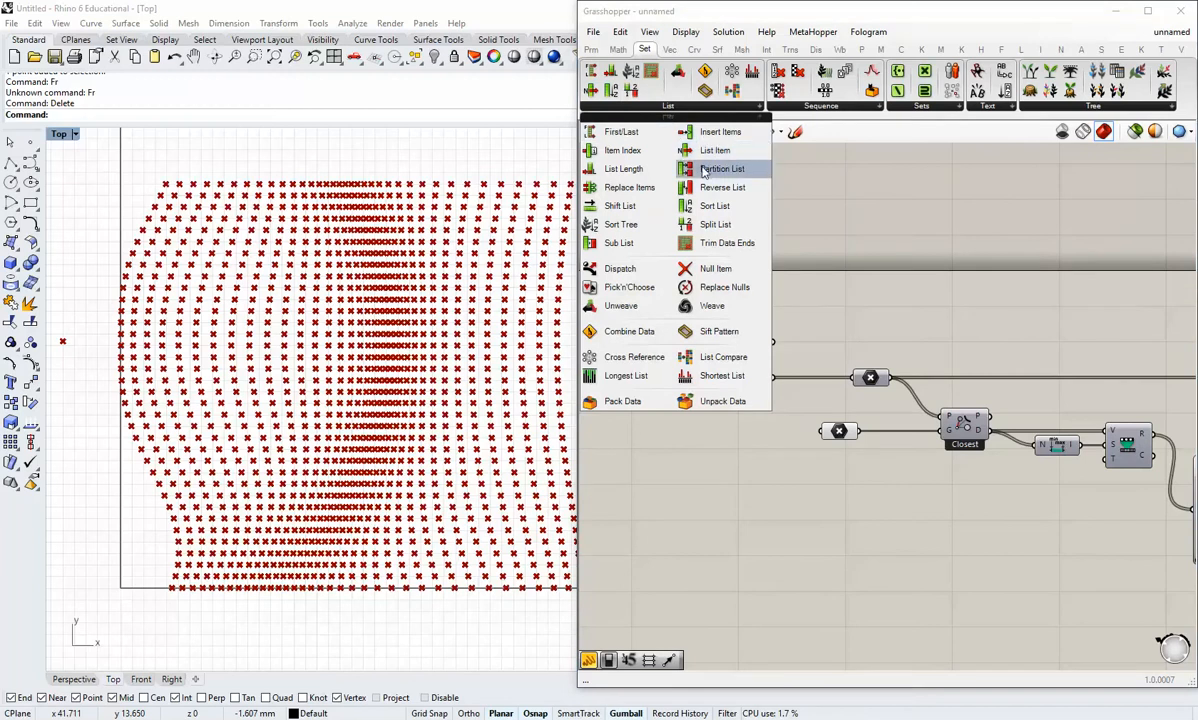
click(720, 168)
scroll(775, 435, up, 1)
click(720, 463)
scroll(648, 362, up, 1)
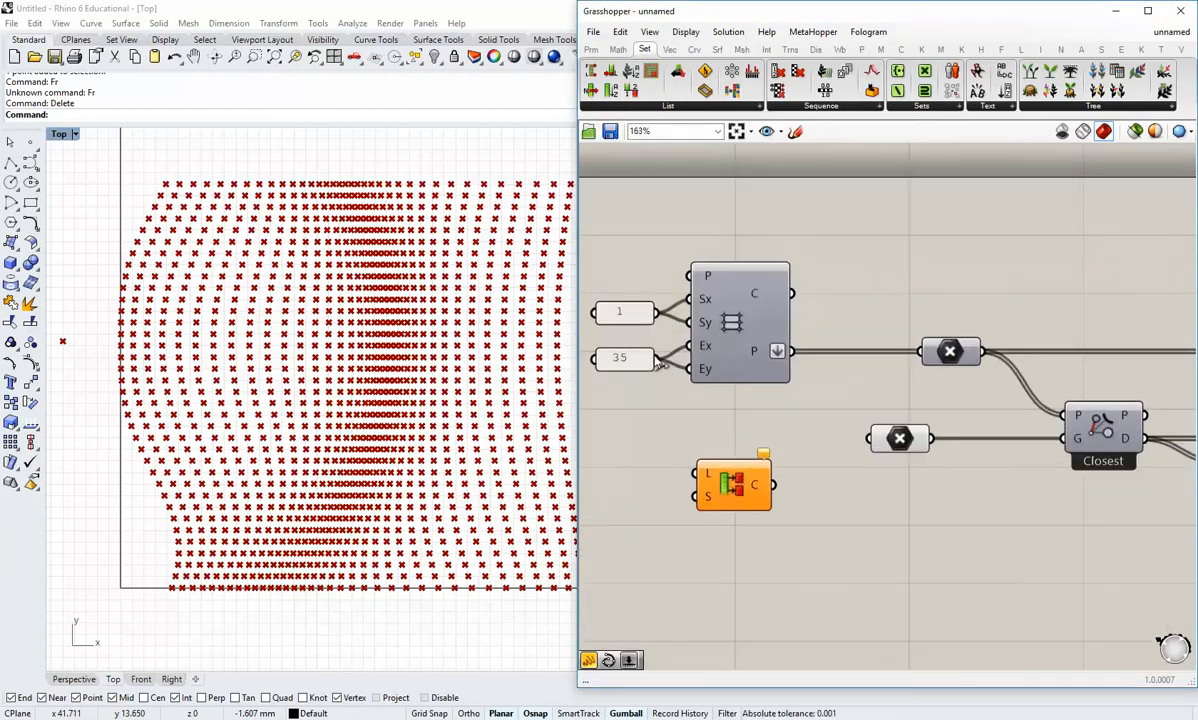
Step: Connect the 35 panel to Partition List's S input and give that input an expression that adds to x
drag(655, 358, 688, 499)
right_click(705, 500)
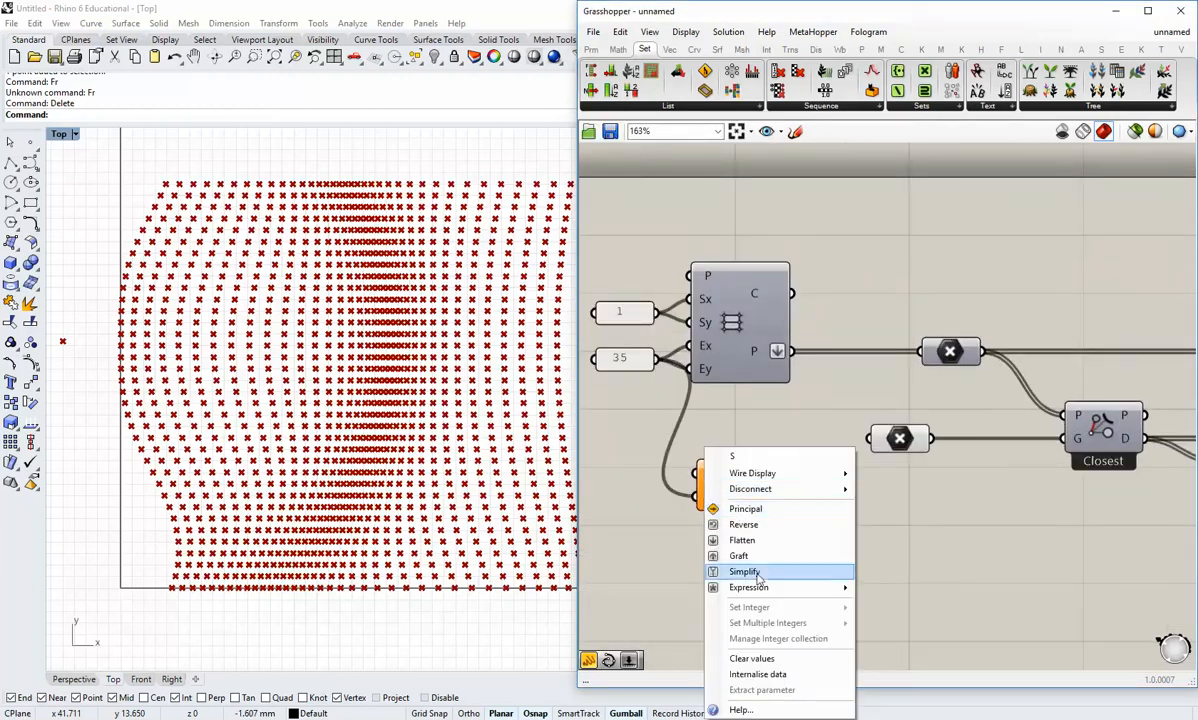
mouse_move(760, 590)
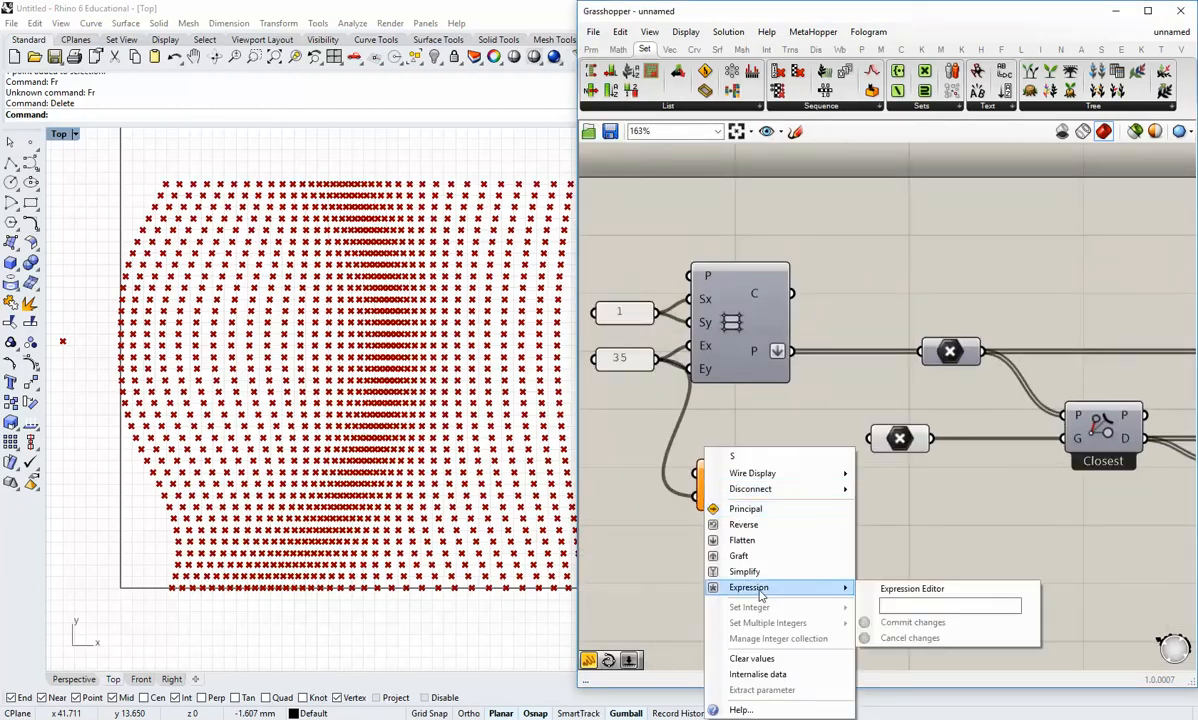
click(925, 605)
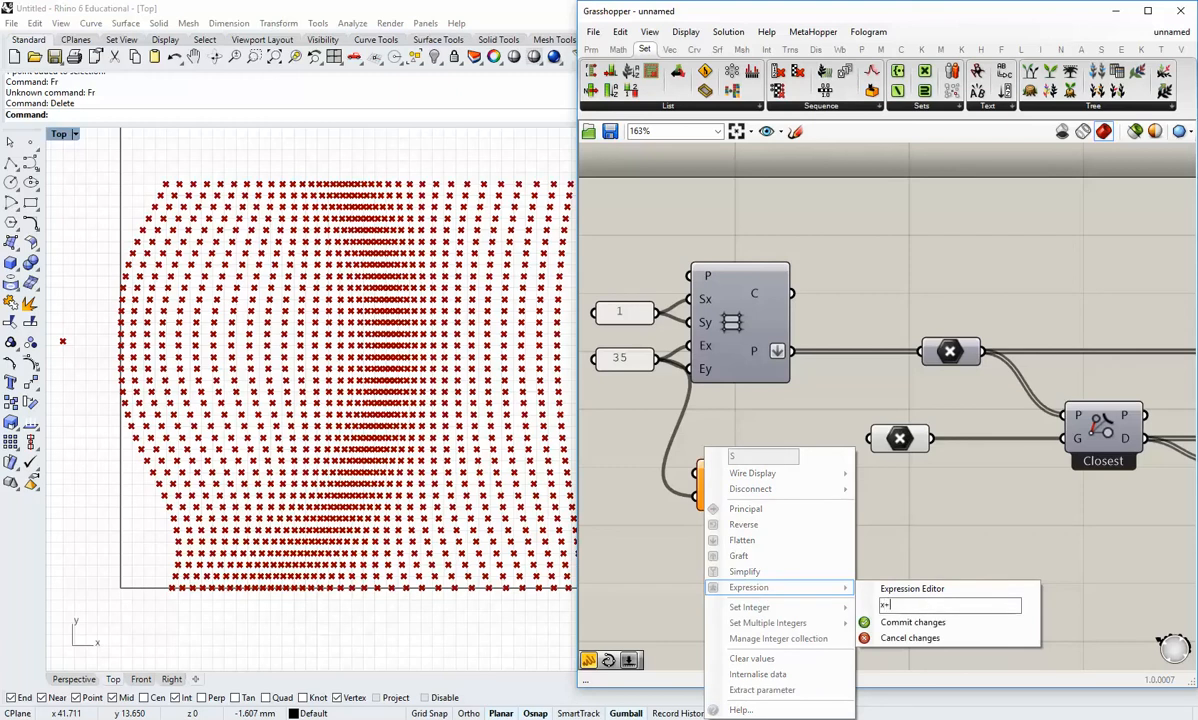
click(917, 623)
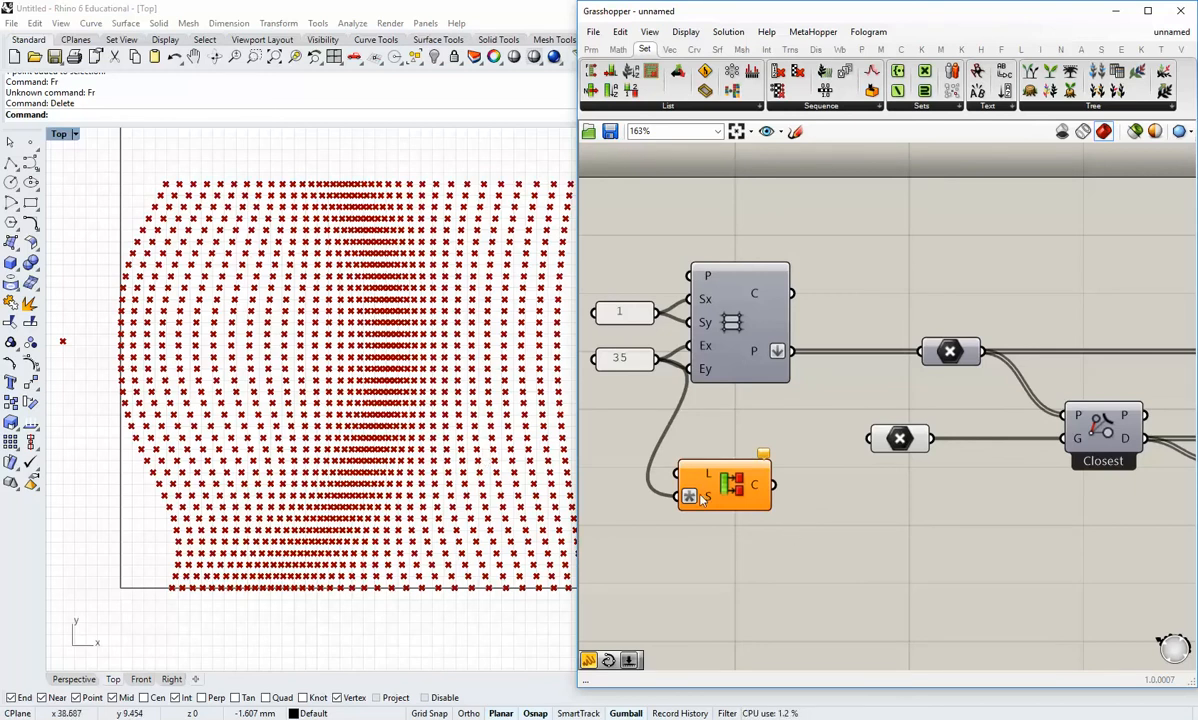
Step: Move Partition List to the end of the definition, just above the Move component
scroll(709, 500, down, 3)
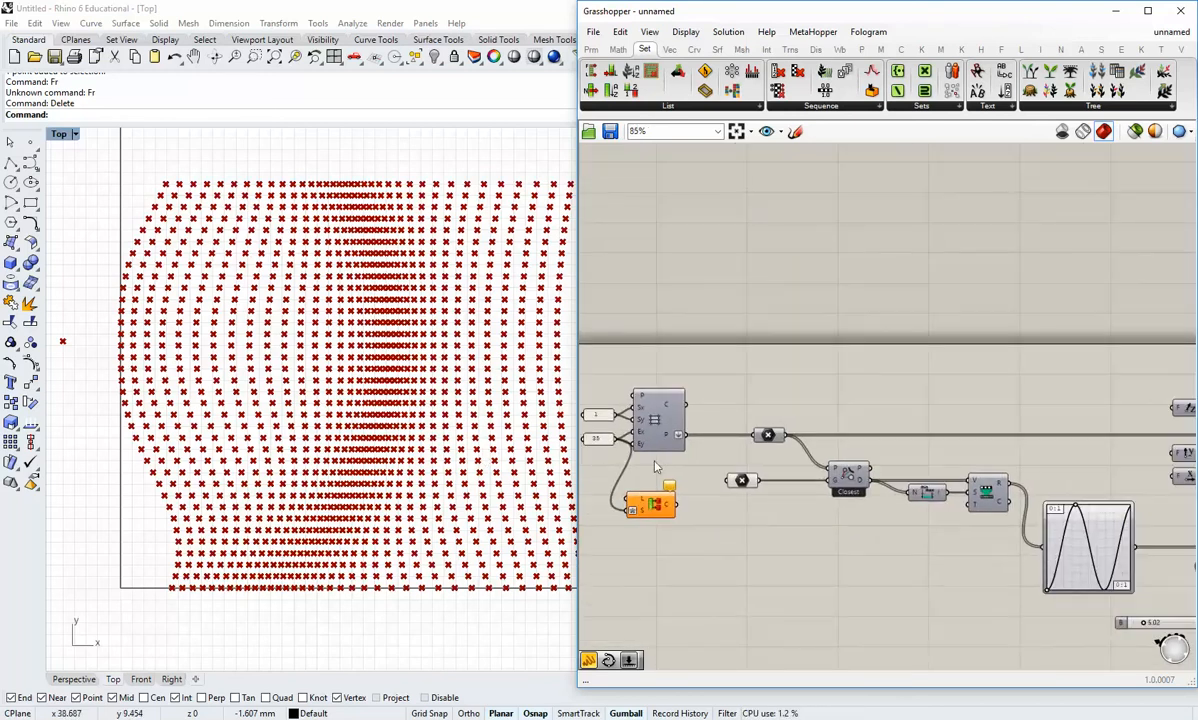
drag(652, 504, 840, 558)
scroll(893, 568, down, 3)
drag(722, 540, 1043, 438)
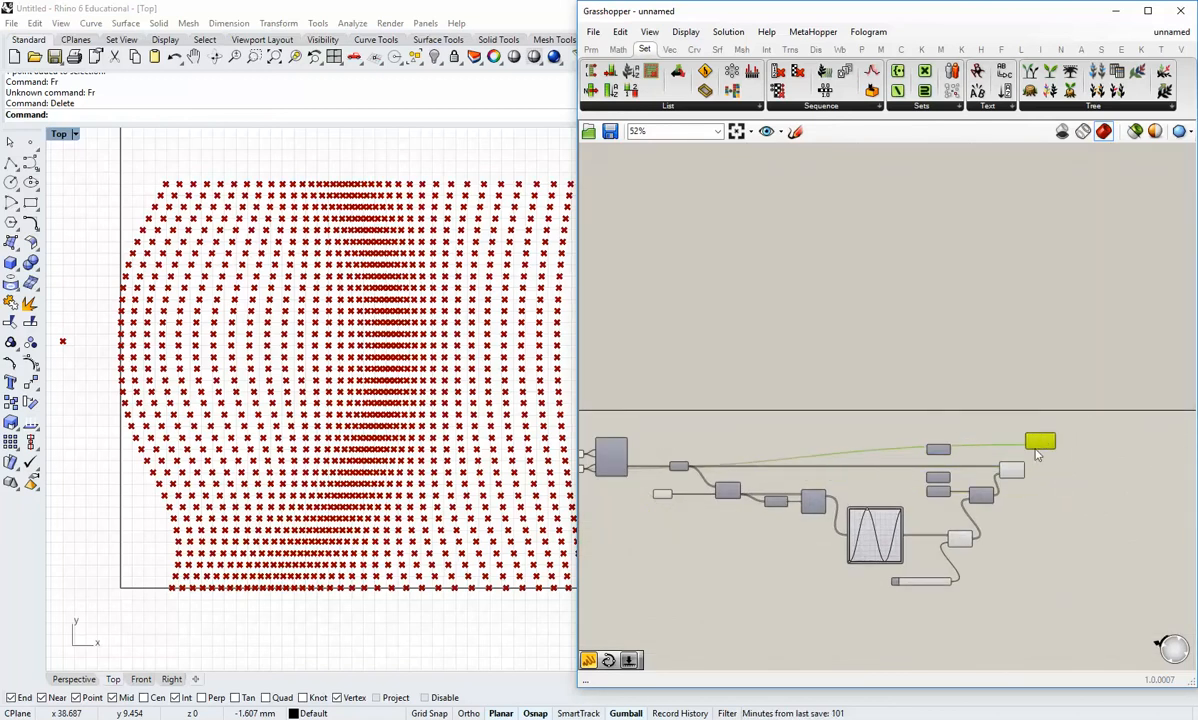
scroll(975, 455, up, 2)
Step: Move the 35 panel above the grid component and raise Partition List so their connecting wire clears the other components
right_drag(981, 459, 1112, 460)
right_drag(648, 519, 781, 520)
drag(693, 480, 693, 416)
right_drag(1066, 432, 786, 447)
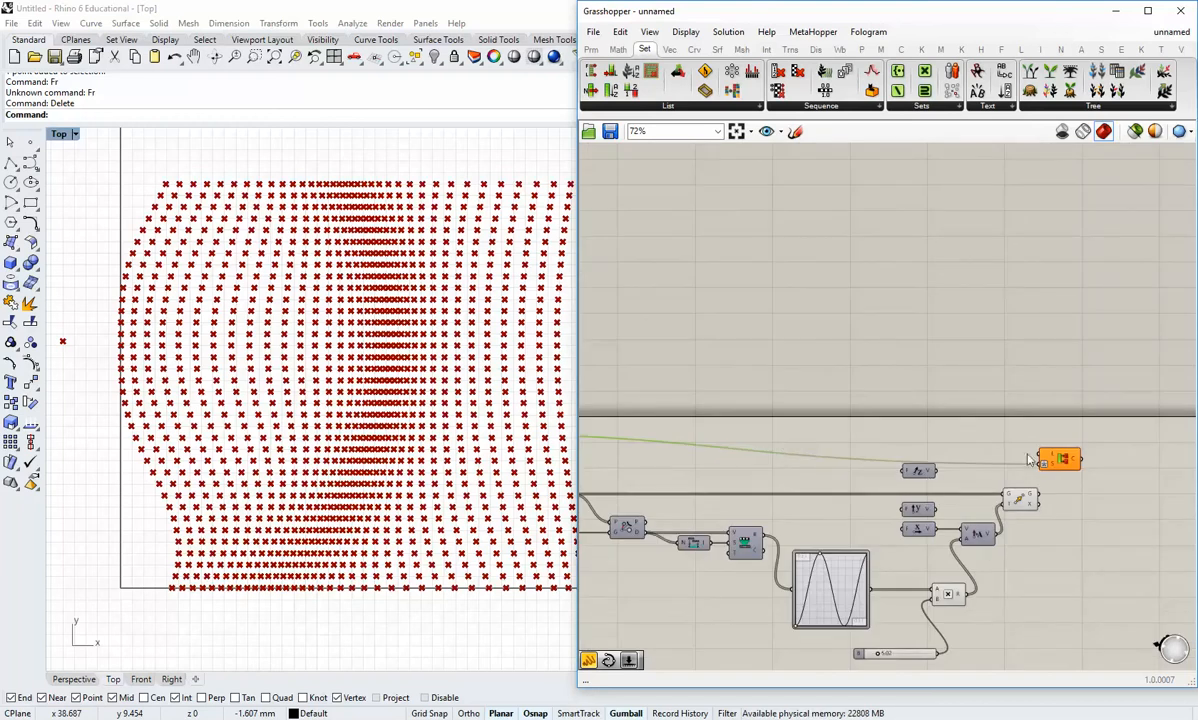
drag(1063, 460, 1076, 431)
right_drag(704, 443, 713, 289)
drag(1076, 279, 1076, 275)
scroll(1091, 330, down, 3)
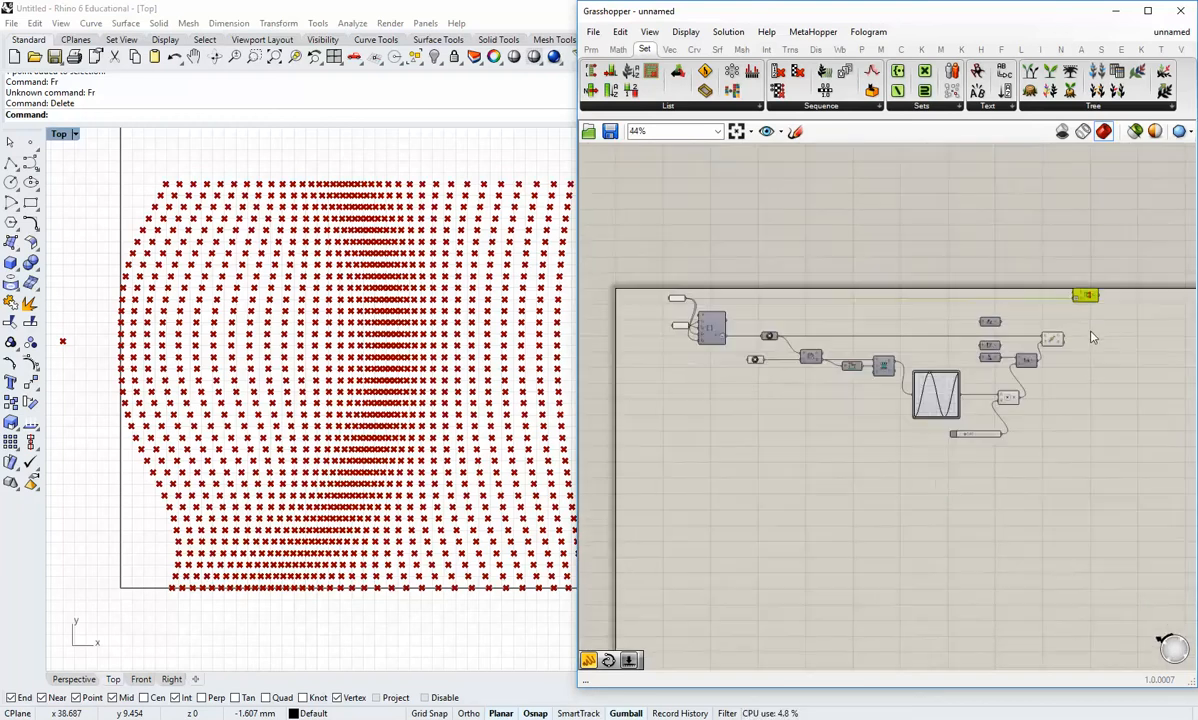
Step: Shift the whole definition down the canvas, away from the canvas's upper edge
drag(628, 233, 1113, 457)
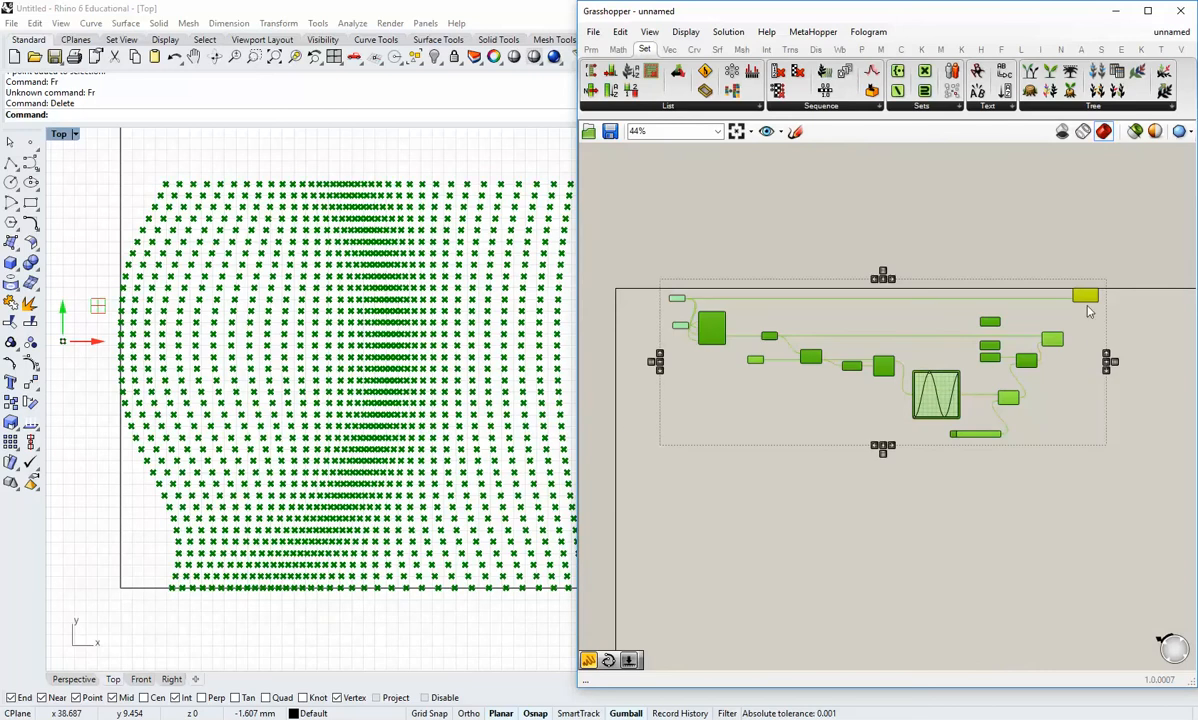
drag(1088, 297, 1088, 331)
click(1113, 485)
right_drag(1081, 387, 948, 435)
scroll(948, 435, up, 4)
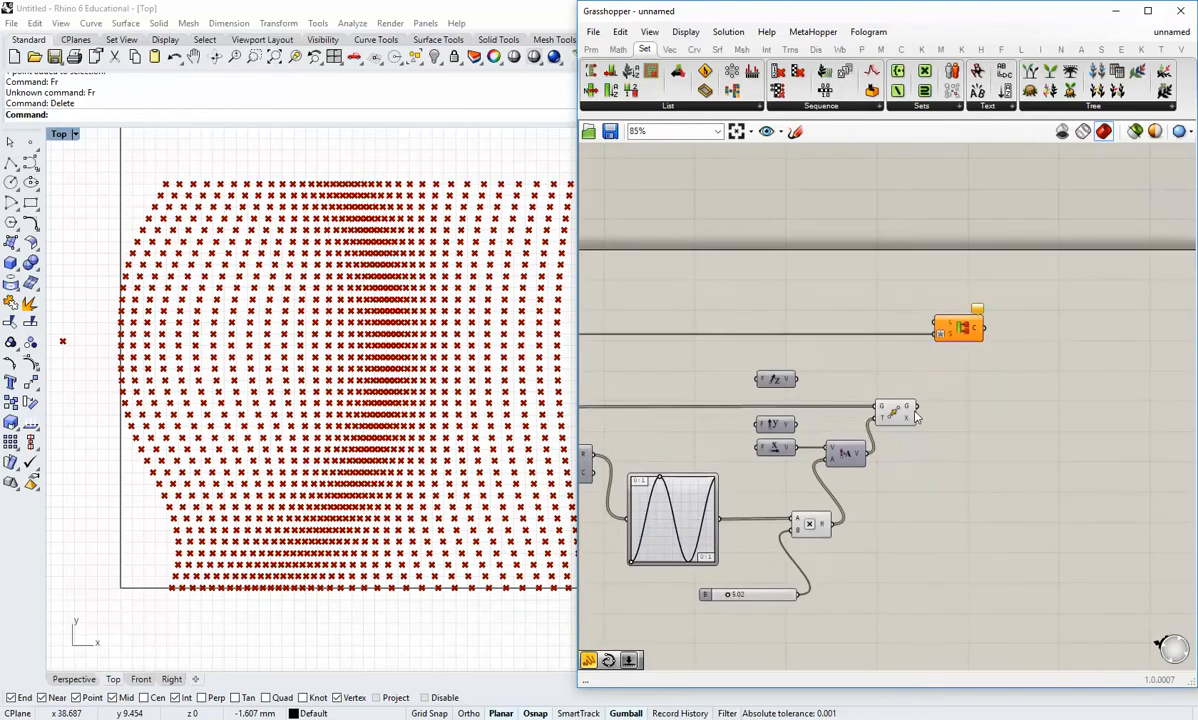
Step: Connect the Move component's geometry output to Partition List's L input
drag(916, 407, 940, 333)
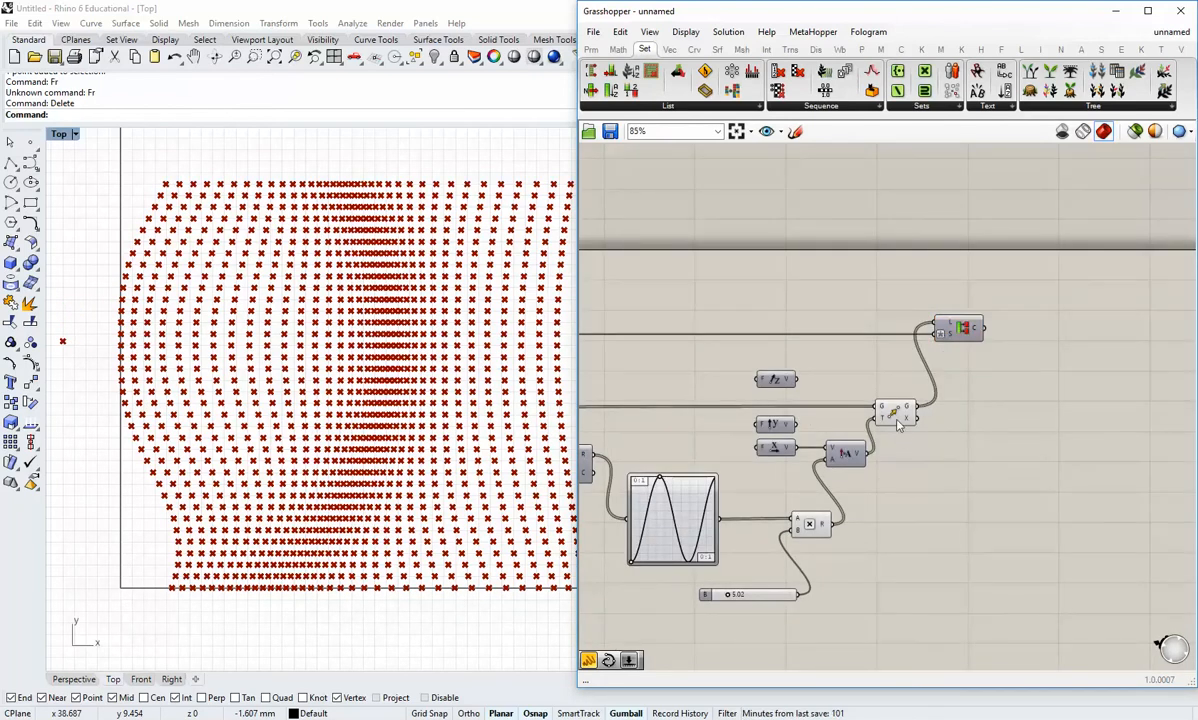
click(898, 422)
click(989, 366)
right_drag(978, 421, 898, 420)
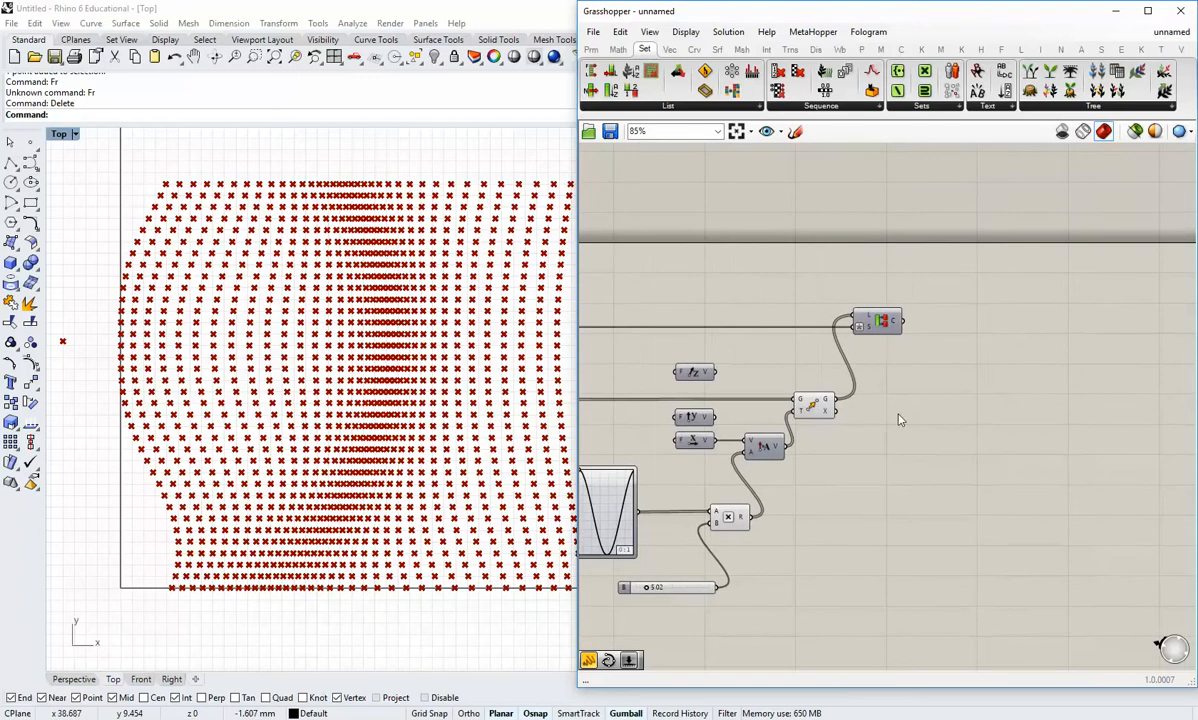
Step: Add an Interpolate curve component fed at V by Partition List's chunks, and hide the Move component's preview
right_drag(906, 337, 830, 356)
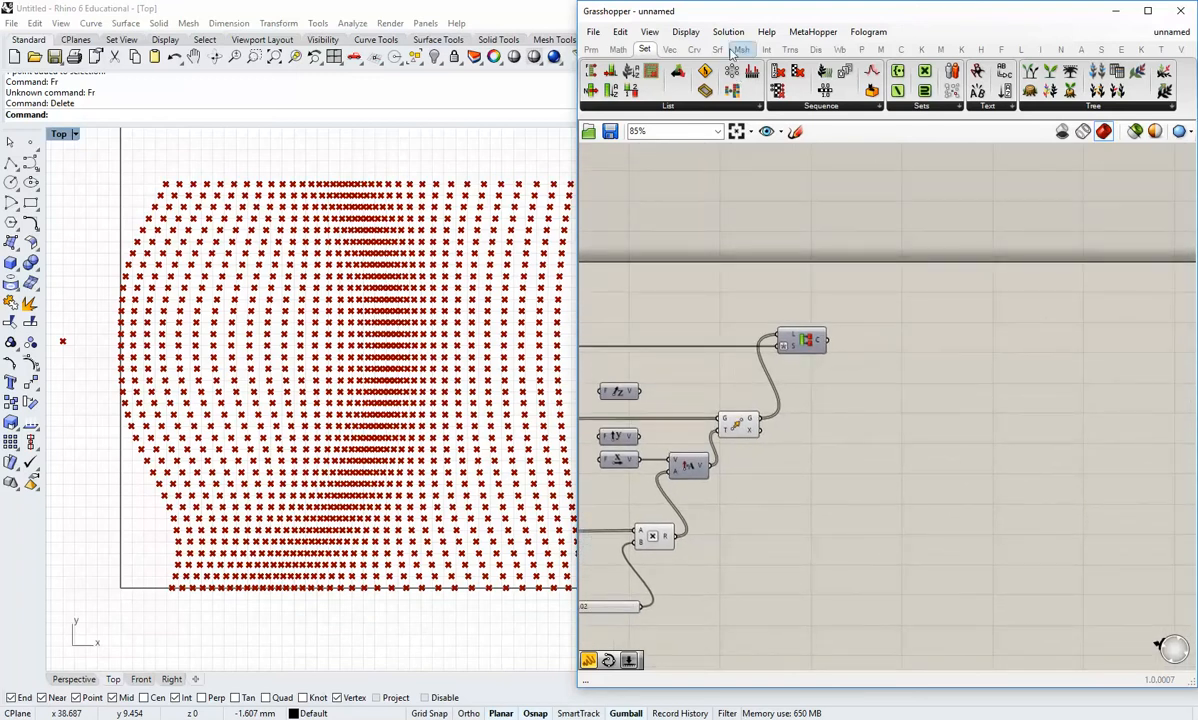
click(693, 50)
click(863, 107)
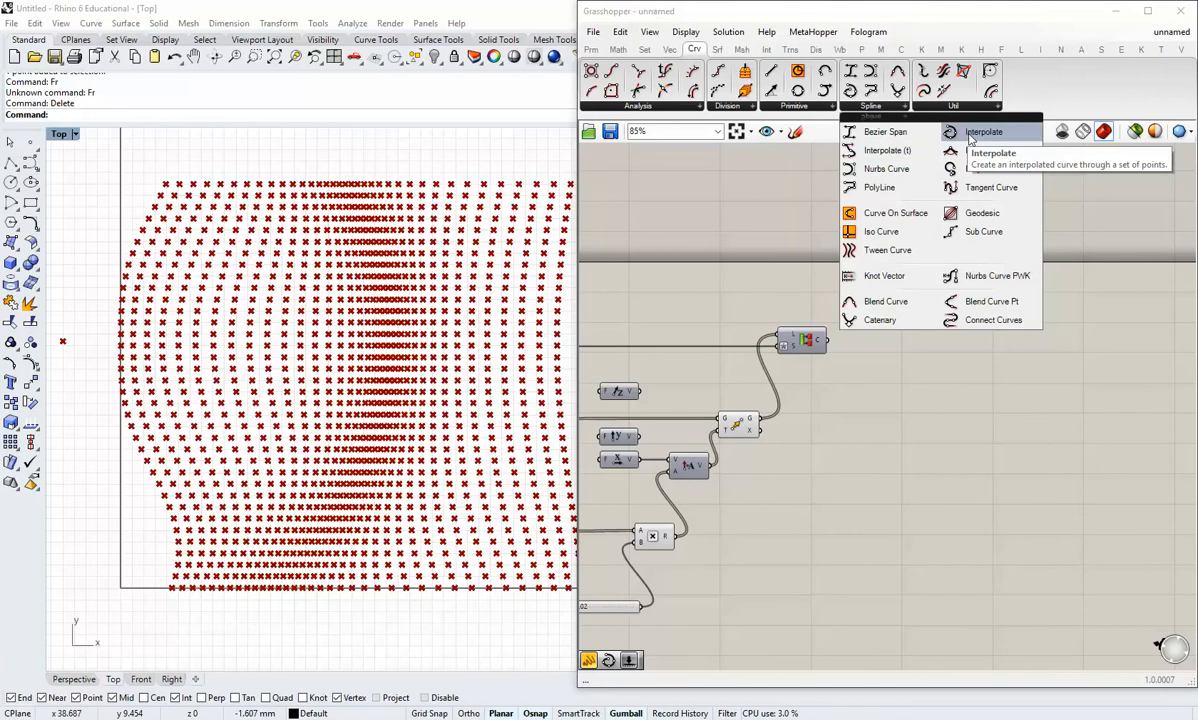
drag(969, 139, 925, 360)
scroll(832, 345, up, 1)
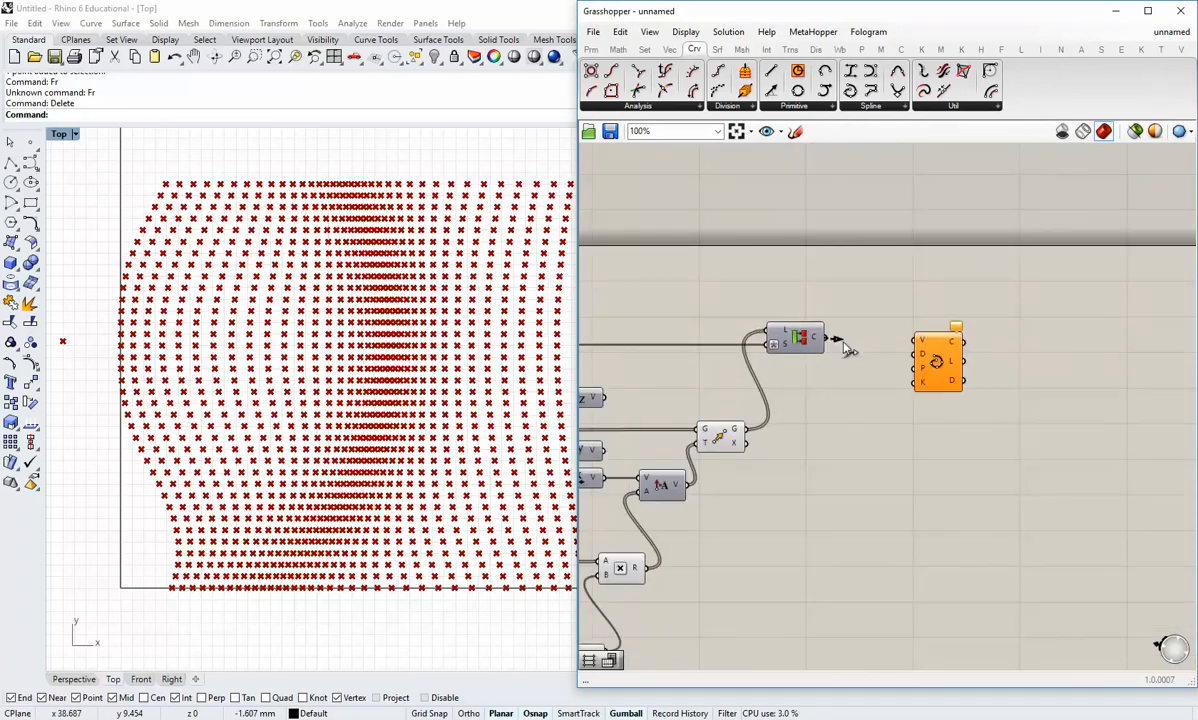
drag(843, 345, 912, 358)
click(858, 398)
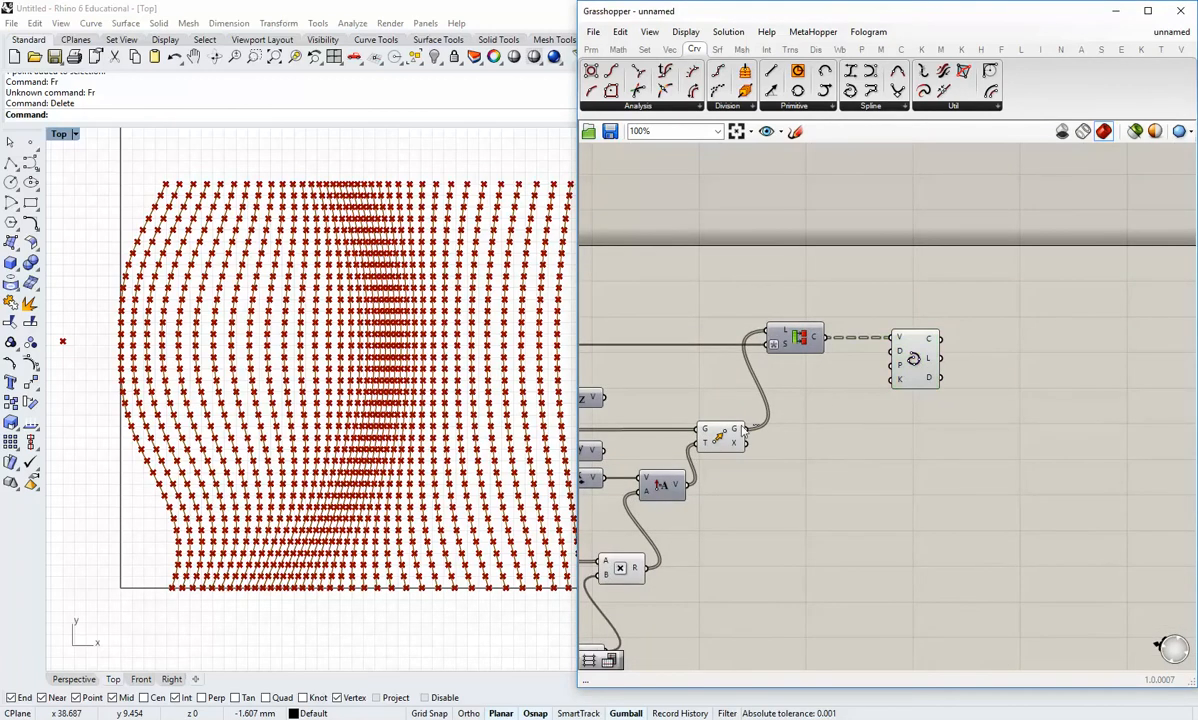
right_click(718, 438)
click(742, 460)
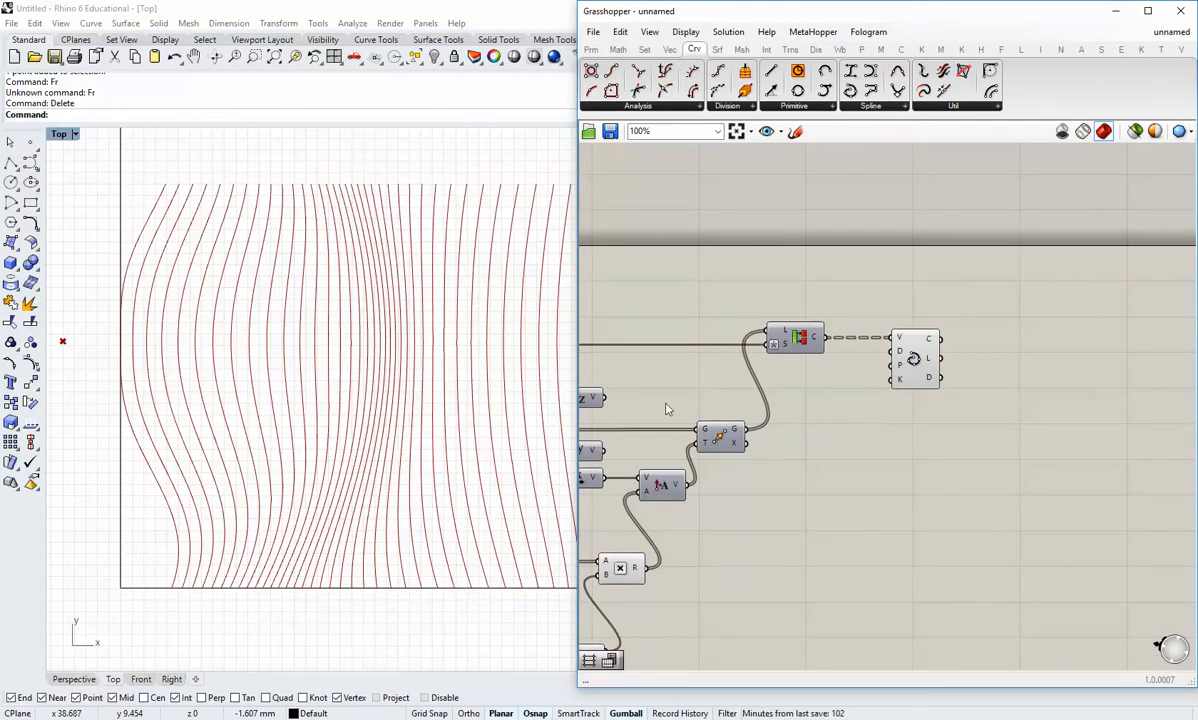
Step: Select the attractor's Point parameter and move the attractor point along X, closer to the grid
right_drag(668, 409, 950, 413)
scroll(880, 414, down, 3)
right_drag(862, 415, 1143, 417)
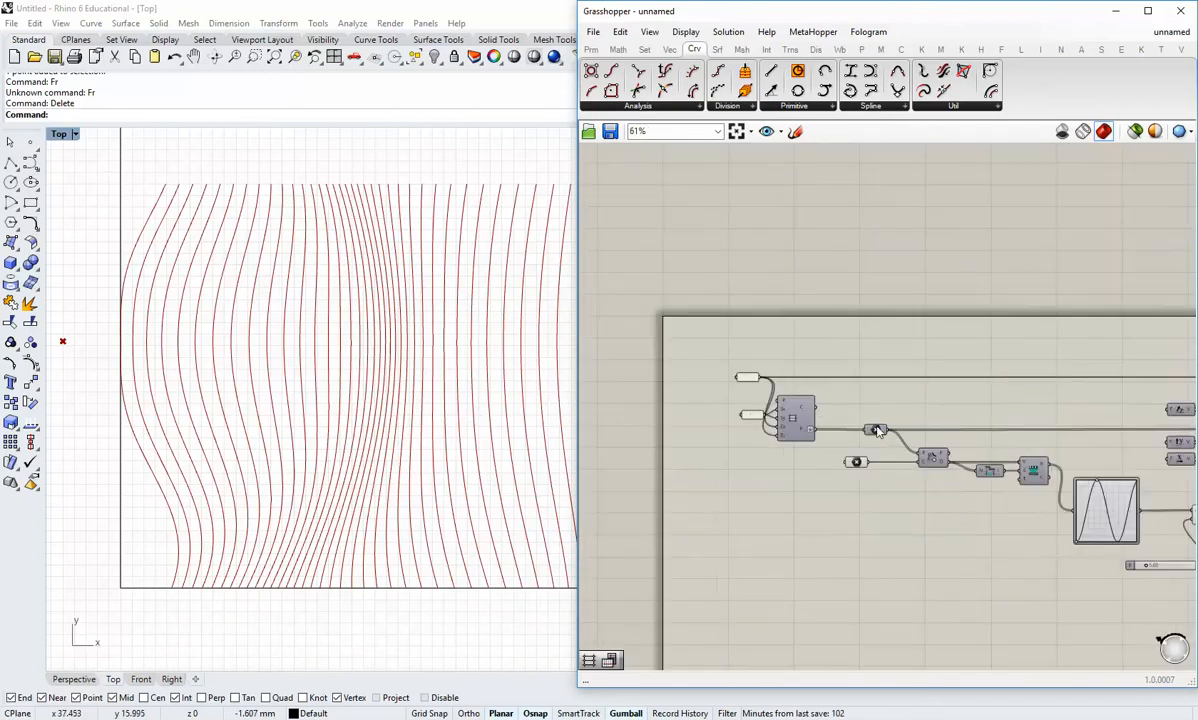
scroll(853, 446, up, 4)
click(857, 476)
drag(93, 341, 106, 364)
click(712, 481)
scroll(712, 481, down, 3)
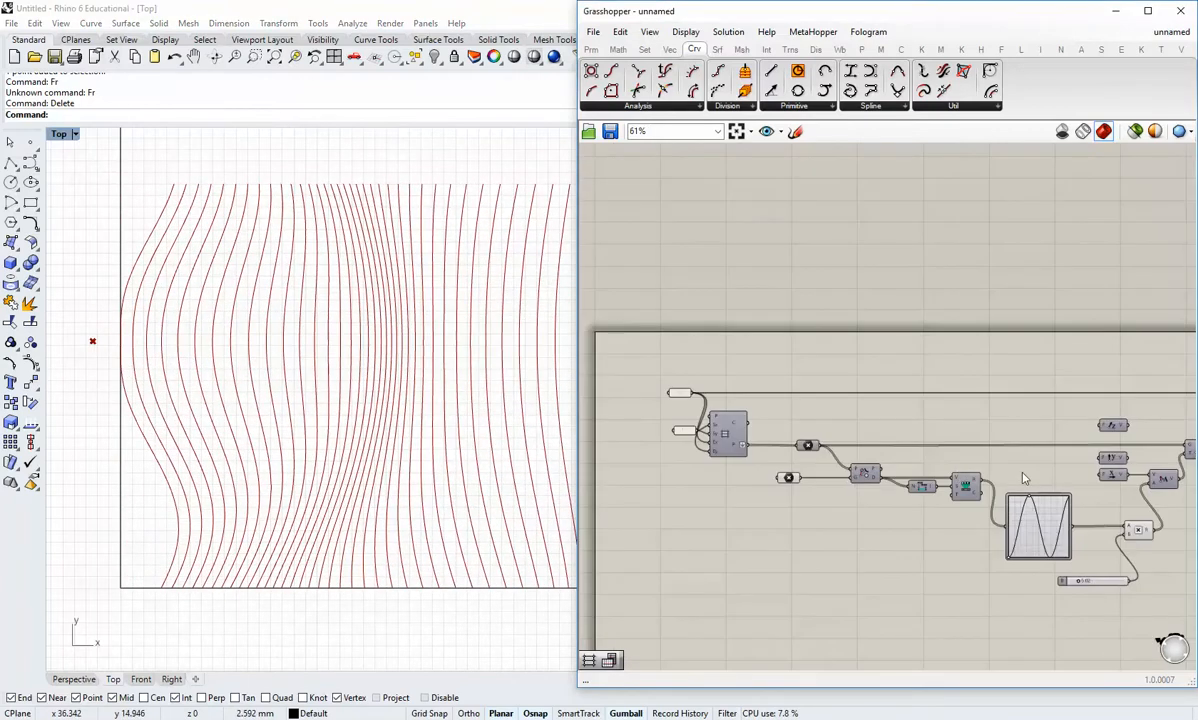
Step: Move the Interpolate component slightly further away from Partition List
right_drag(1023, 476, 791, 416)
scroll(1094, 340, up, 2)
right_drag(1095, 339, 917, 384)
drag(917, 388, 943, 388)
click(935, 322)
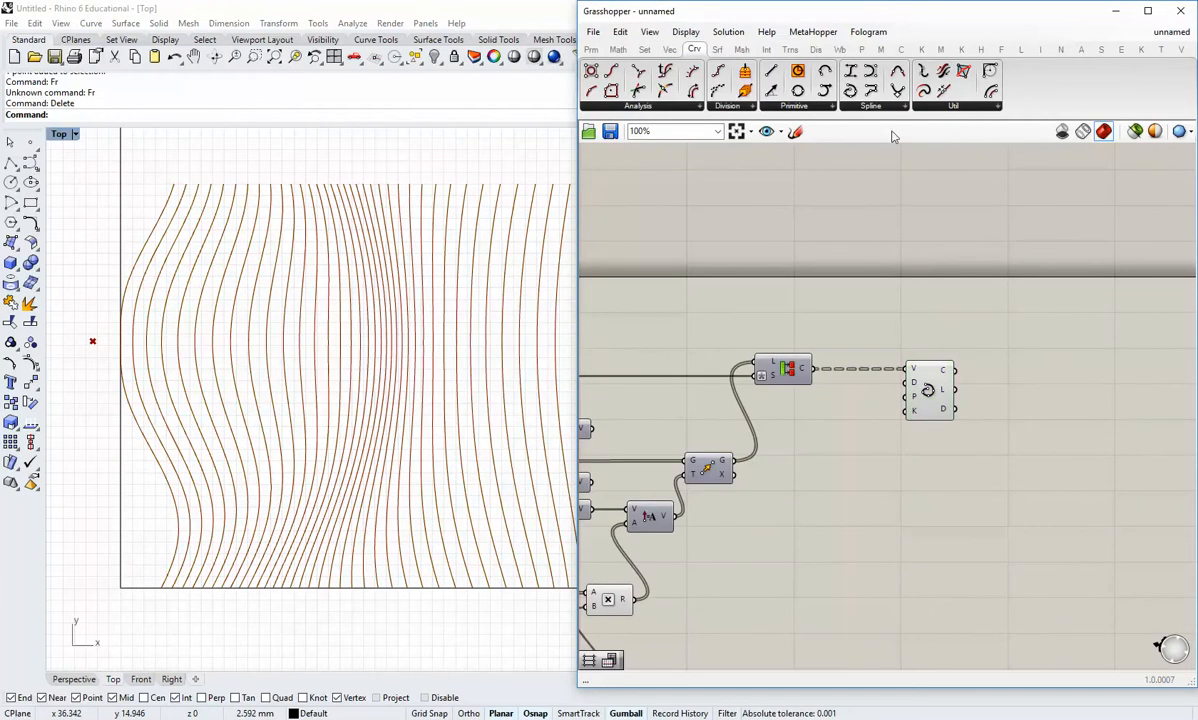
Step: Add a Flip Matrix component below the Partition List wire and connect Partition List's C output to its D input
click(644, 49)
click(1030, 106)
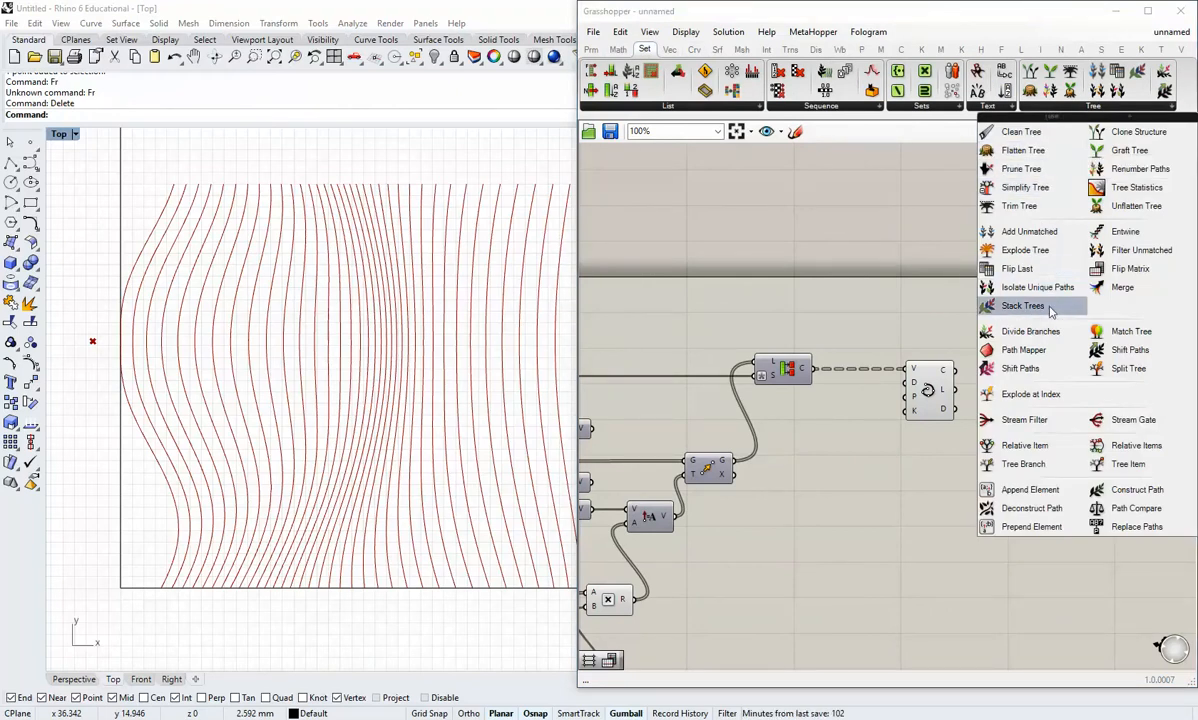
drag(1130, 268, 845, 422)
click(844, 417)
drag(814, 369, 849, 447)
Step: Duplicate the Interpolate component below the original, feed its V input from Flip Matrix, and line up Flip Matrix beside it
click(921, 401)
alt+drag(923, 415, 927, 487)
click(884, 465)
drag(918, 444, 933, 455)
click(858, 463)
drag(855, 448, 861, 447)
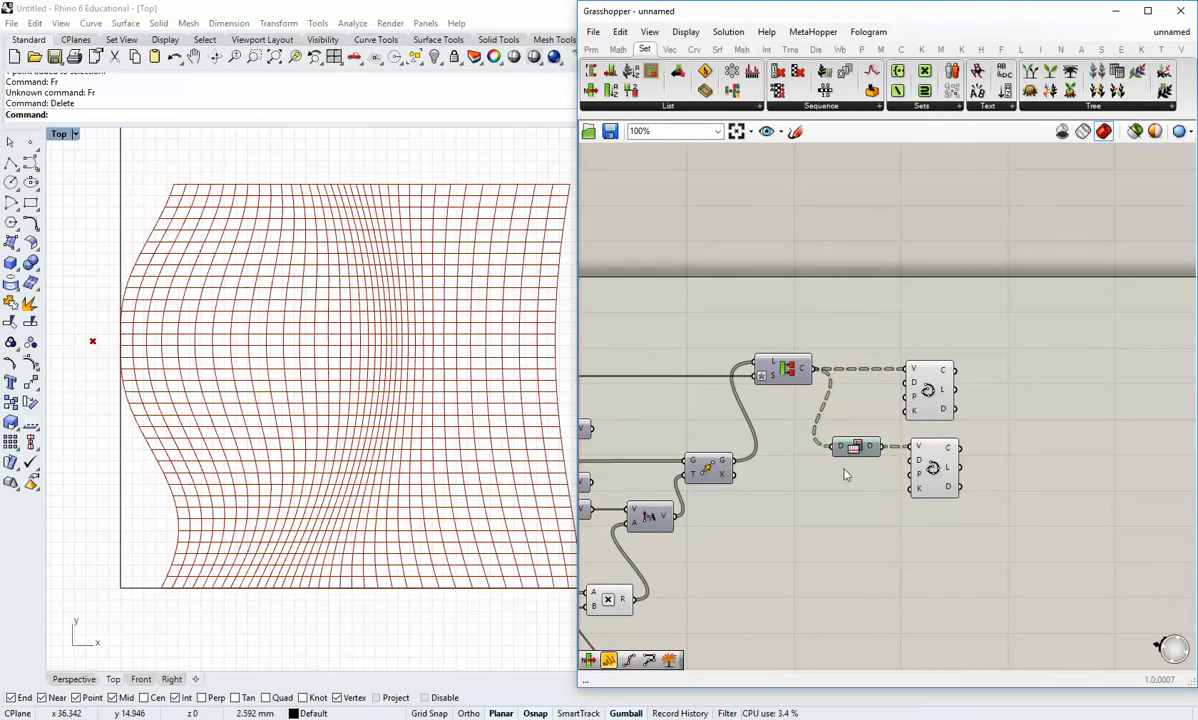
Step: Select the attractor's Point parameter and move the attractor point slightly away from the grid along X
right_drag(847, 475, 920, 480)
scroll(909, 481, down, 5)
right_drag(820, 417, 1126, 418)
scroll(823, 476, up, 4)
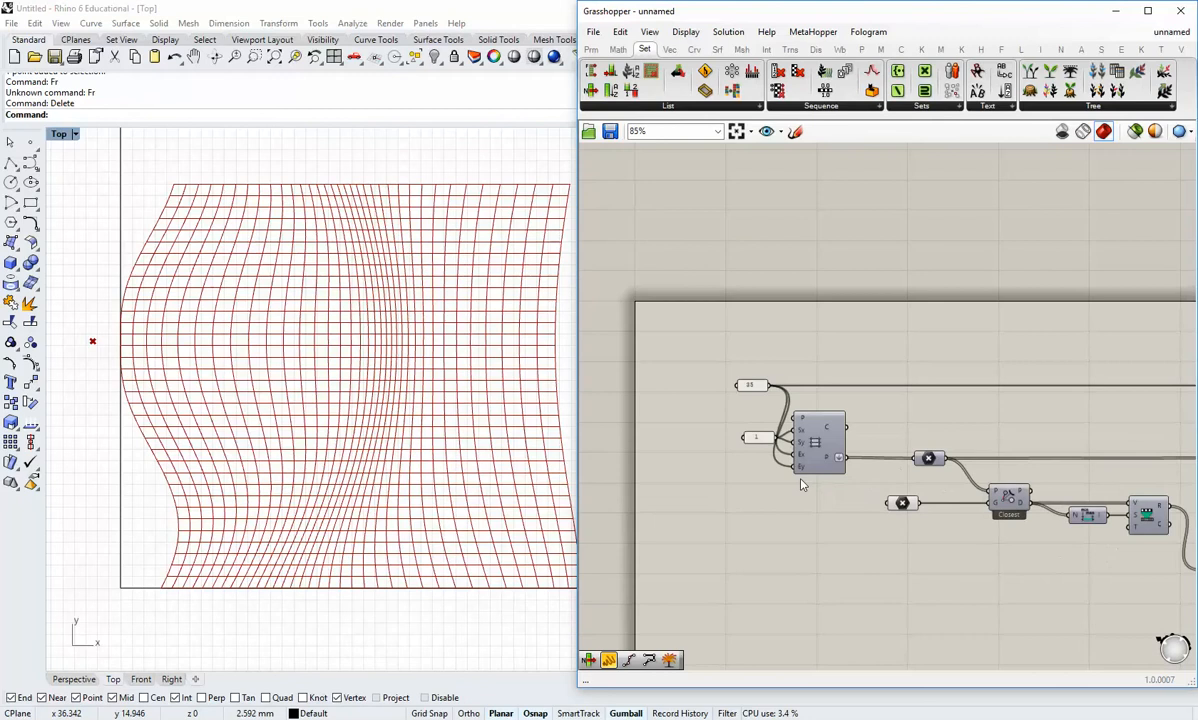
click(900, 503)
drag(129, 352, 92, 356)
Step: Lengthen the Graph Mapper's sine wave by shifting its peak handle slightly lower and further along the horizontal axis
right_drag(866, 552, 760, 496)
scroll(760, 496, down, 3)
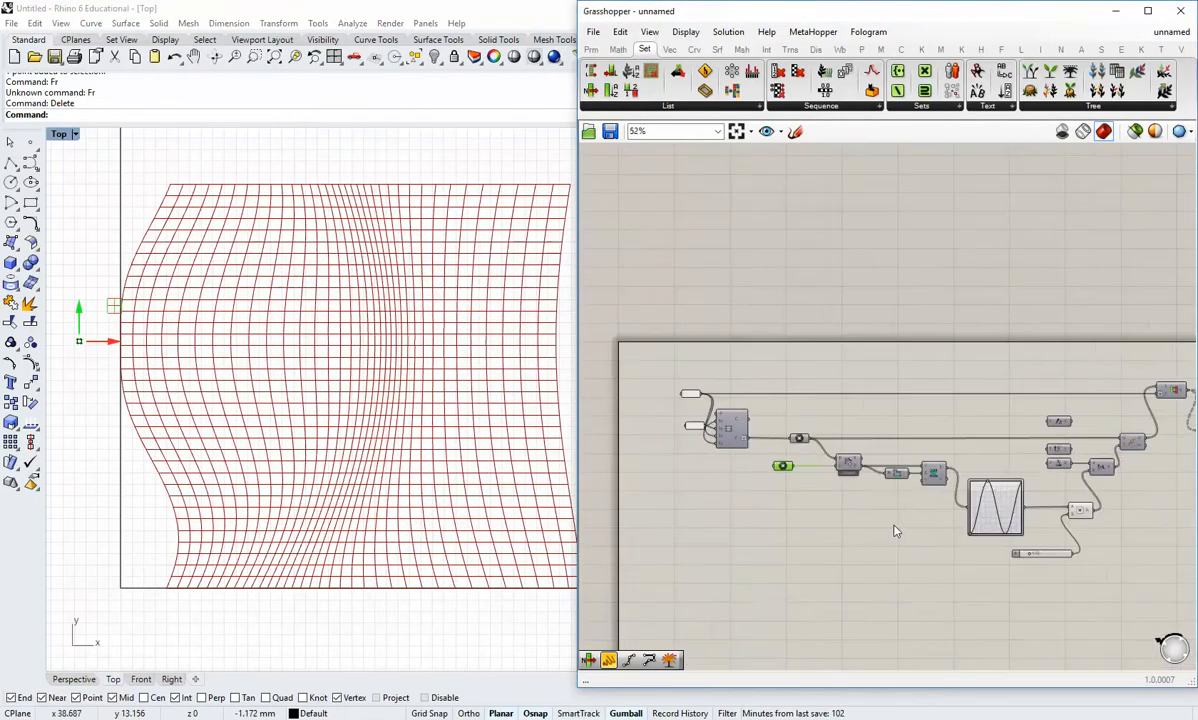
right_drag(896, 529, 693, 497)
scroll(849, 456, up, 5)
scroll(733, 420, up, 2)
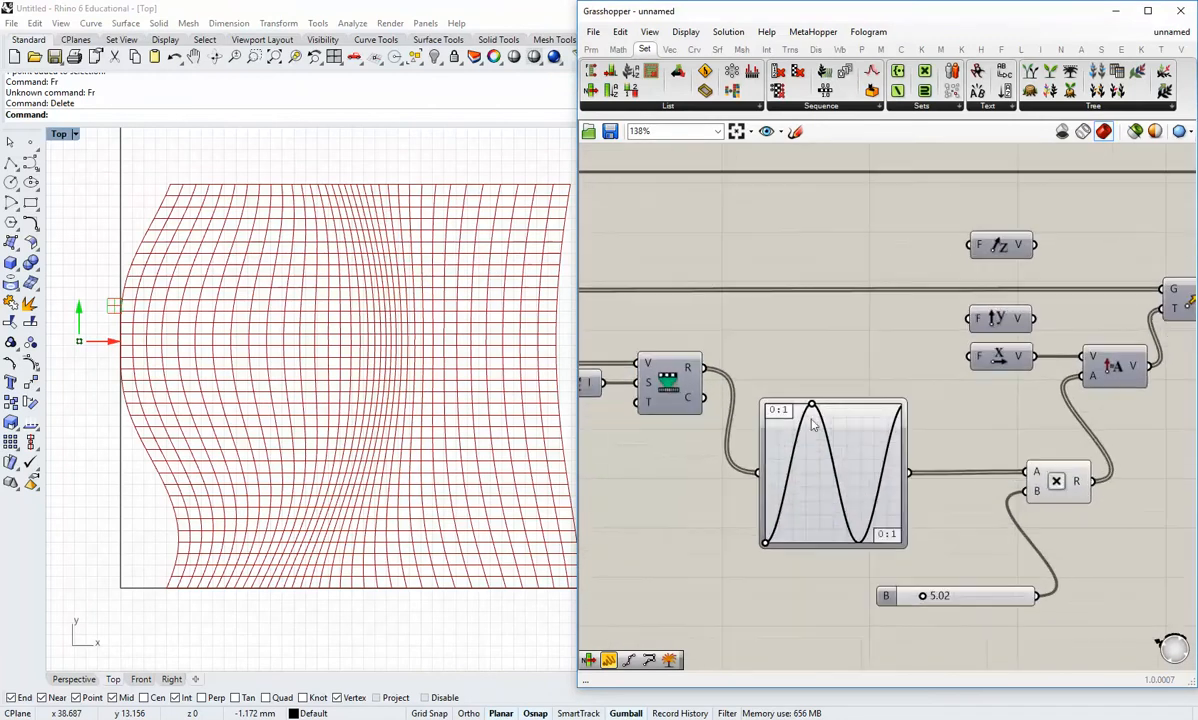
mouse_move(813, 408)
mouse_down()
mouse_move(793, 432)
mouse_move(785, 485)
mouse_move(820, 440)
mouse_move(870, 425)
mouse_move(771, 460)
mouse_move(895, 418)
mouse_move(815, 428)
mouse_move(788, 448)
mouse_move(815, 450)
mouse_move(785, 458)
mouse_move(795, 470)
mouse_move(806, 464)
mouse_move(789, 458)
mouse_move(815, 425)
mouse_move(840, 416)
mouse_move(823, 424)
mouse_up()
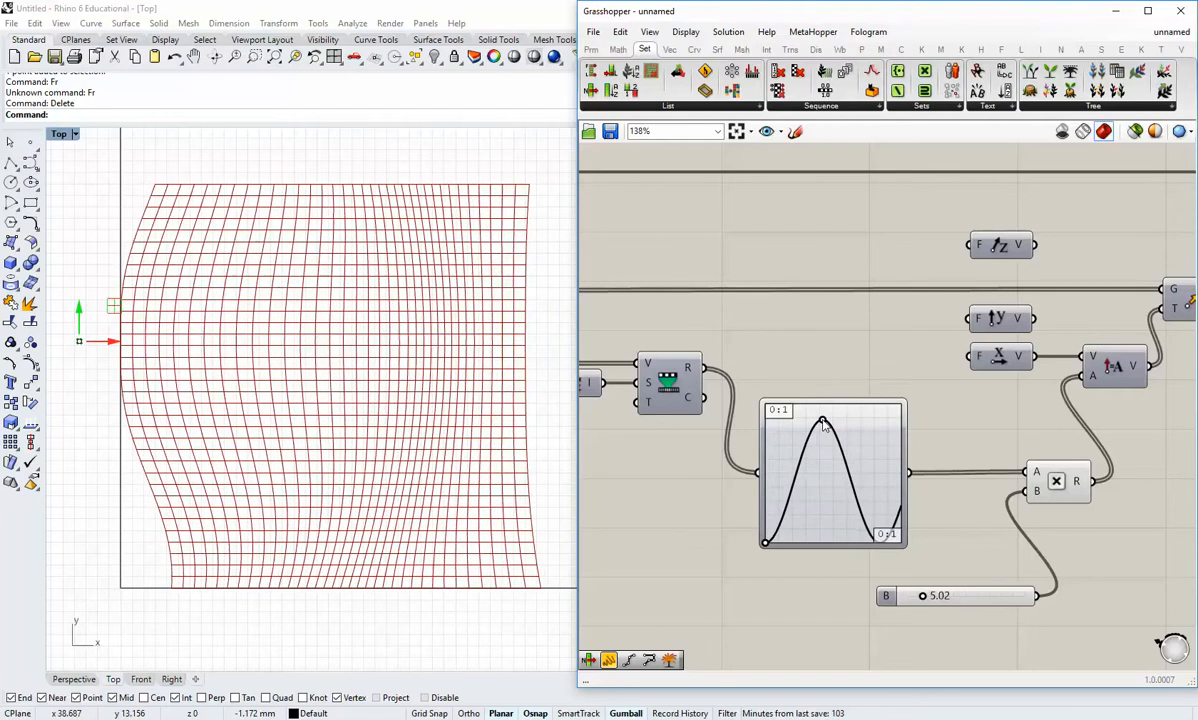
Step: Move the attractor point along X into the grid and set the multiplication slider to 4.32
drag(105, 343, 293, 358)
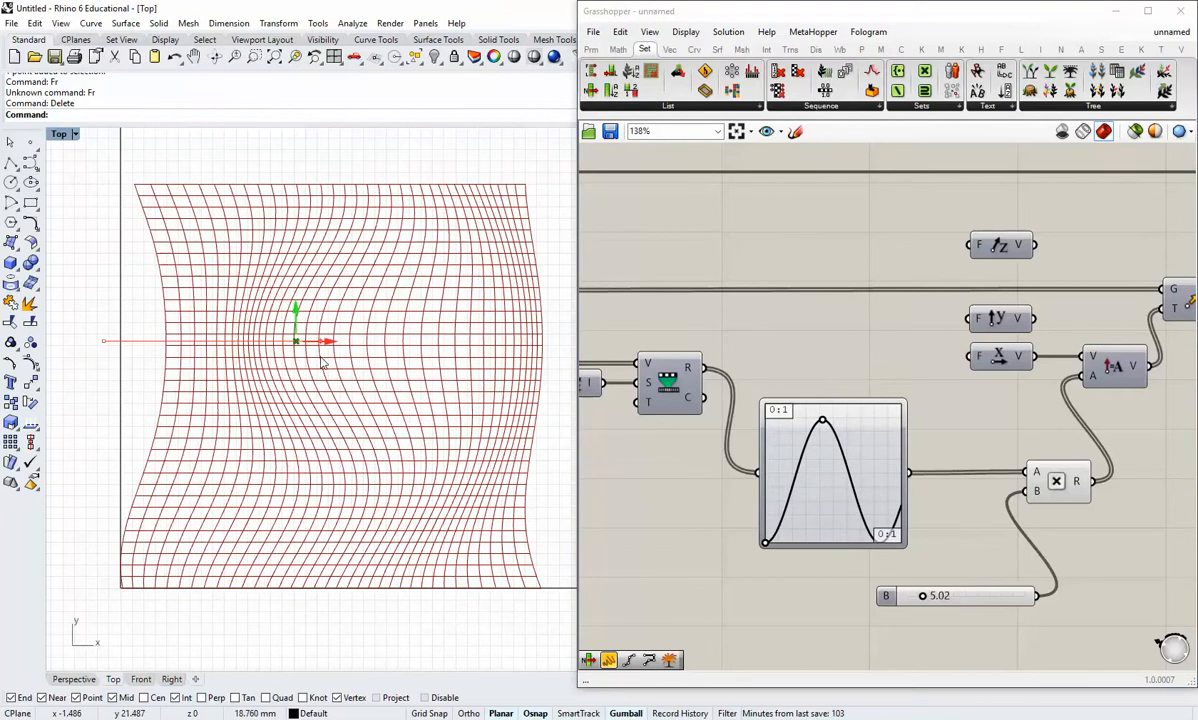
scroll(1054, 527, down, 2)
right_drag(1170, 555, 916, 520)
scroll(766, 549, up, 2)
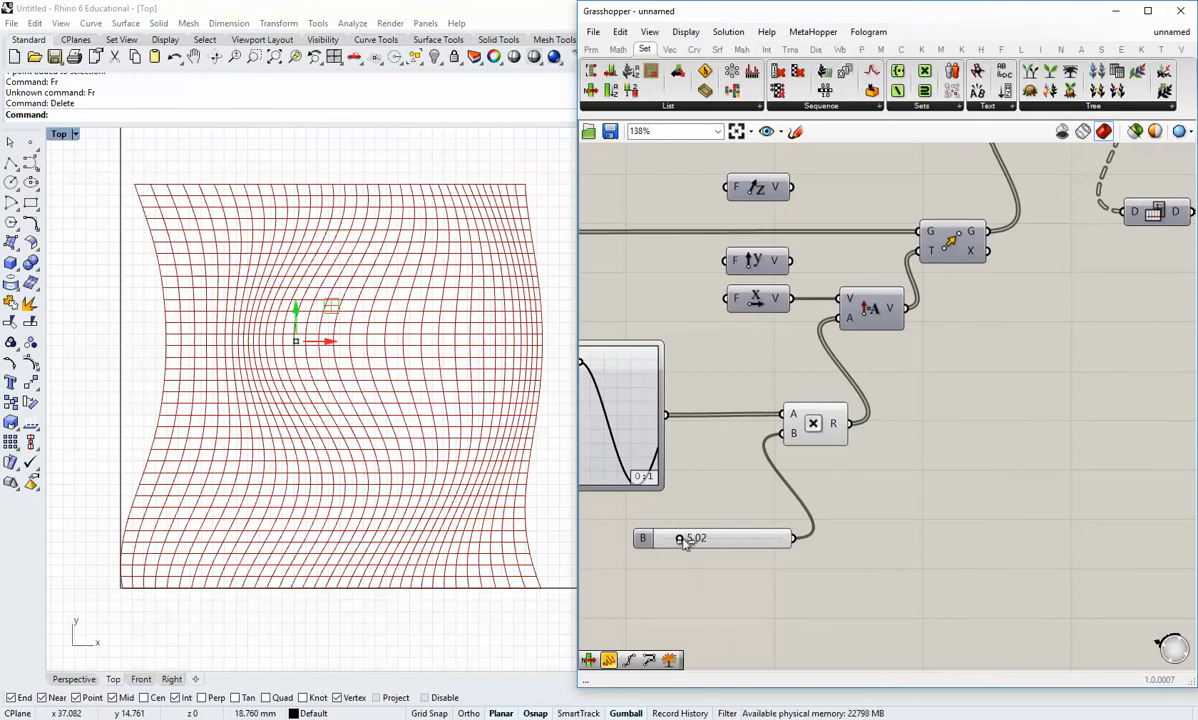
mouse_move(681, 540)
mouse_down()
mouse_move(710, 541)
mouse_move(681, 540)
mouse_up()
Step: Connect the Unit Y vector to Amplitude's V input in place of Unit X
scroll(941, 446, down, 3)
right_drag(1095, 388, 868, 470)
scroll(868, 426, up, 1)
right_drag(705, 388, 990, 432)
scroll(853, 390, up, 2)
right_drag(904, 426, 833, 352)
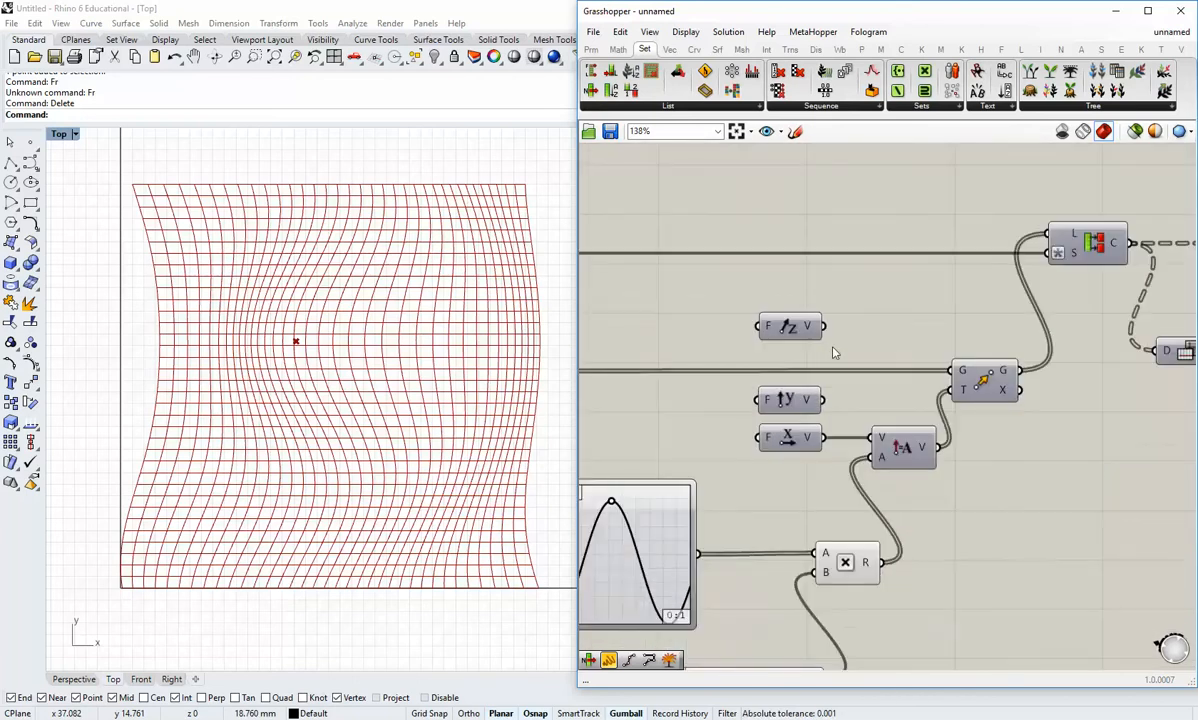
drag(850, 424, 872, 439)
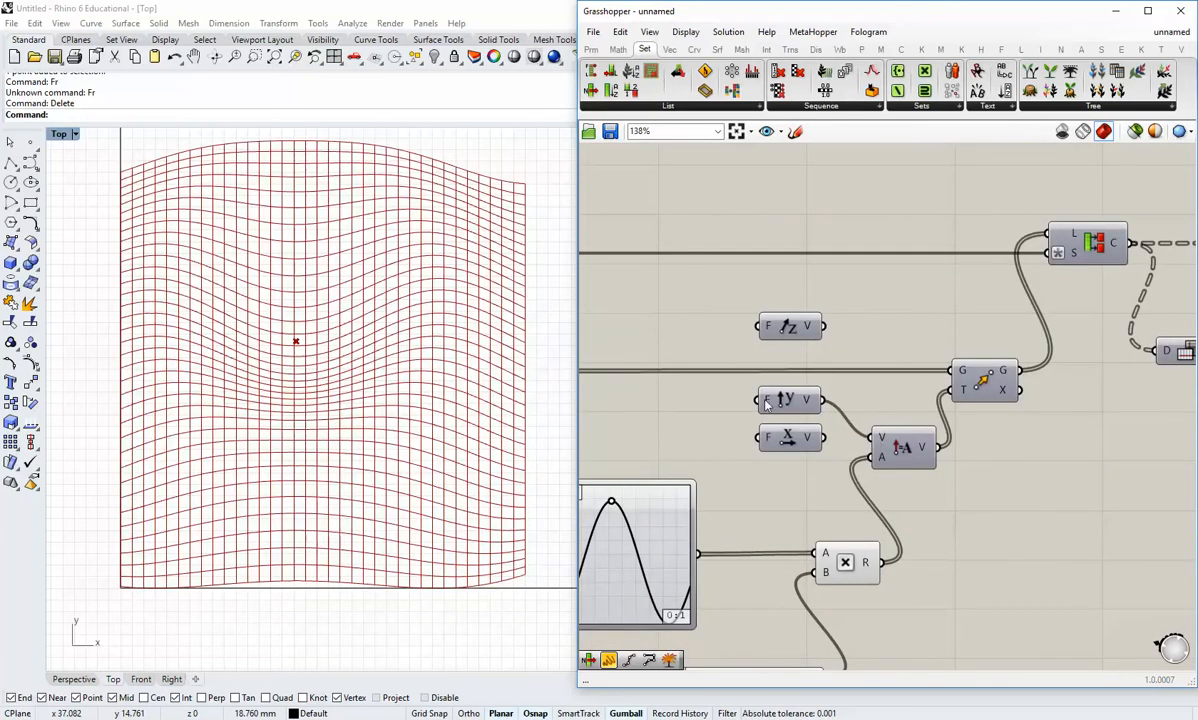
Step: Connect the Unit Z vector to Amplitude's V input and show the result in a maximized Perspective viewport
drag(867, 438, 869, 438)
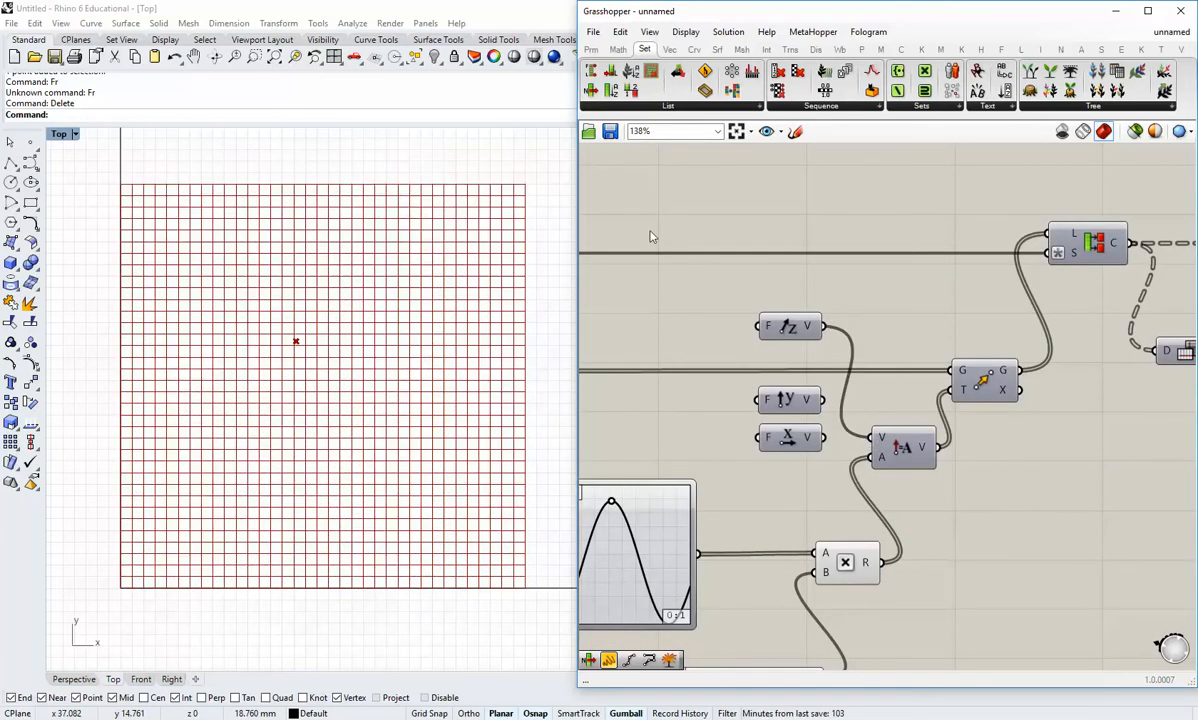
double_click(58, 133)
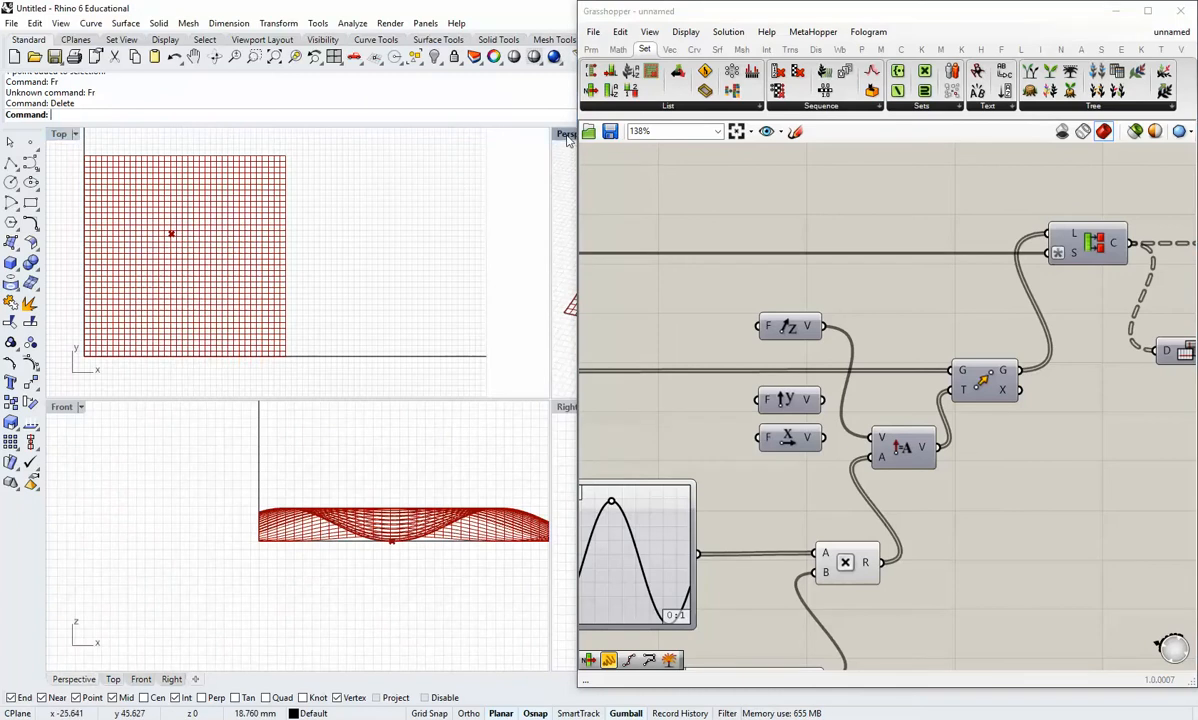
double_click(565, 135)
mouse_move(410, 425)
right_down()
mouse_move(340, 385)
mouse_move(364, 411)
right_up()
Step: Select the attractor's Point parameter and move the attractor point in Perspective until it lies outside the grid's edge
right_drag(682, 389, 1102, 424)
scroll(1102, 424, down, 3)
scroll(741, 474, up, 3)
click(701, 446)
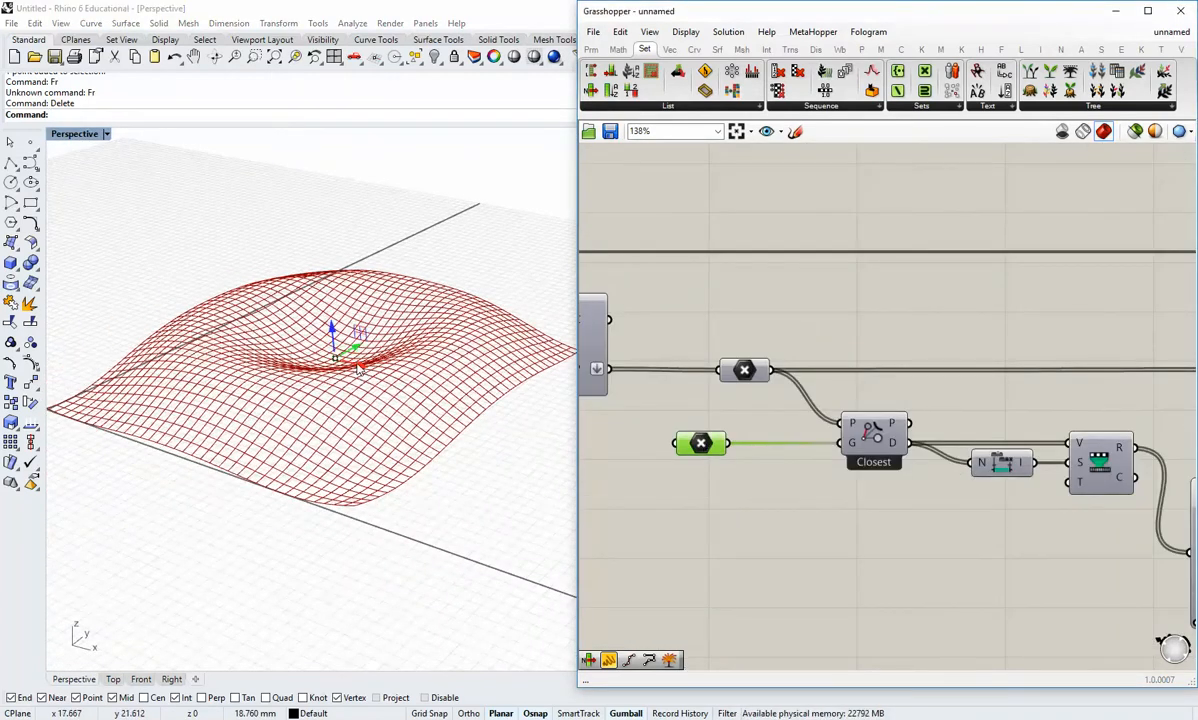
mouse_move(358, 368)
mouse_down()
mouse_move(414, 374)
mouse_move(524, 455)
mouse_move(195, 302)
mouse_move(368, 372)
mouse_up()
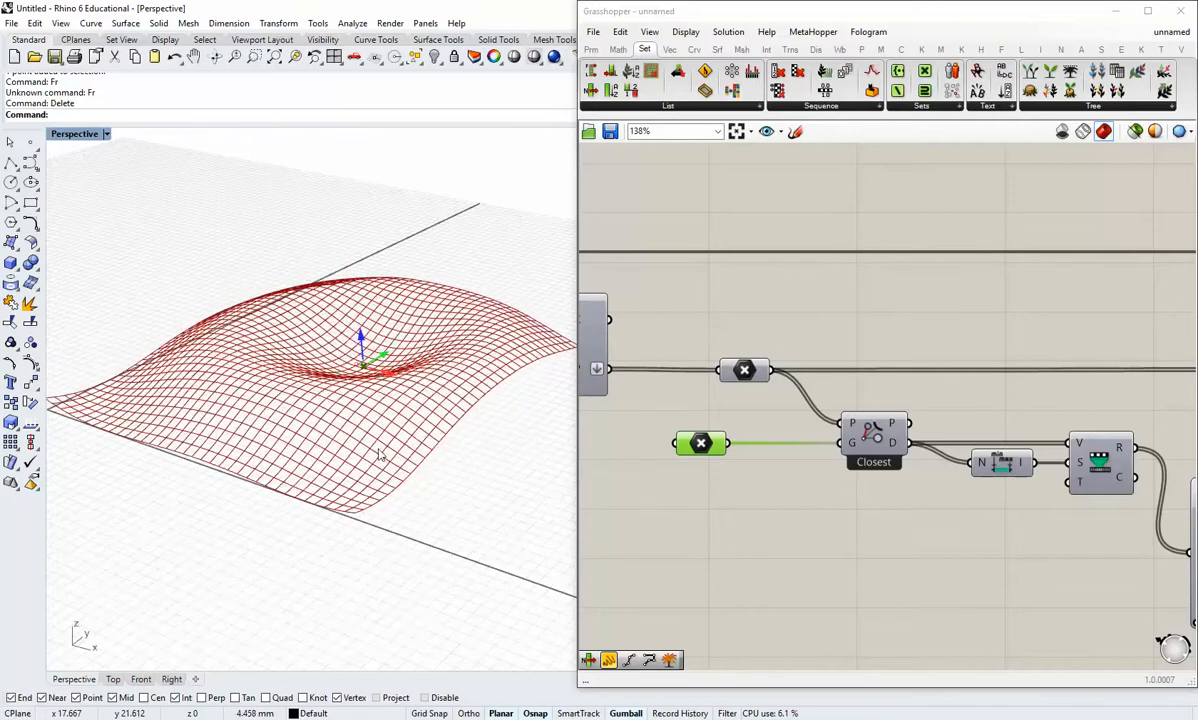
drag(380, 455, 187, 391)
mouse_move(318, 377)
right_down()
mouse_move(327, 453)
mouse_move(312, 398)
right_up()
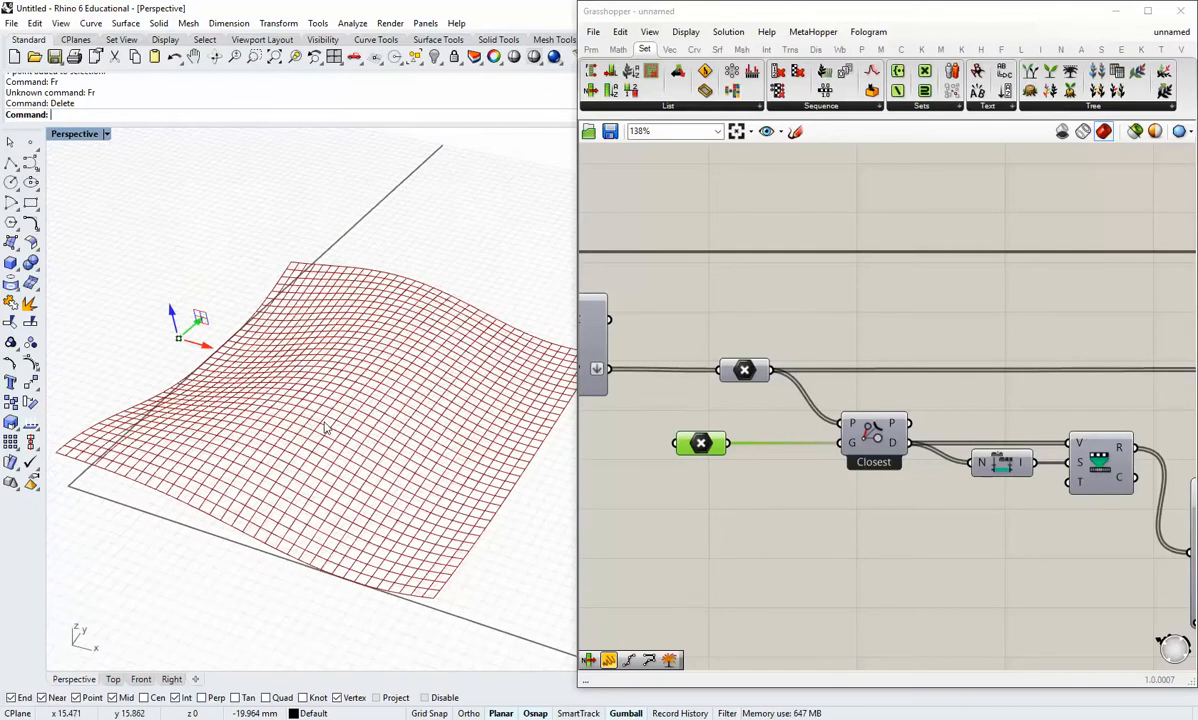
double_click(75, 136)
double_click(564, 135)
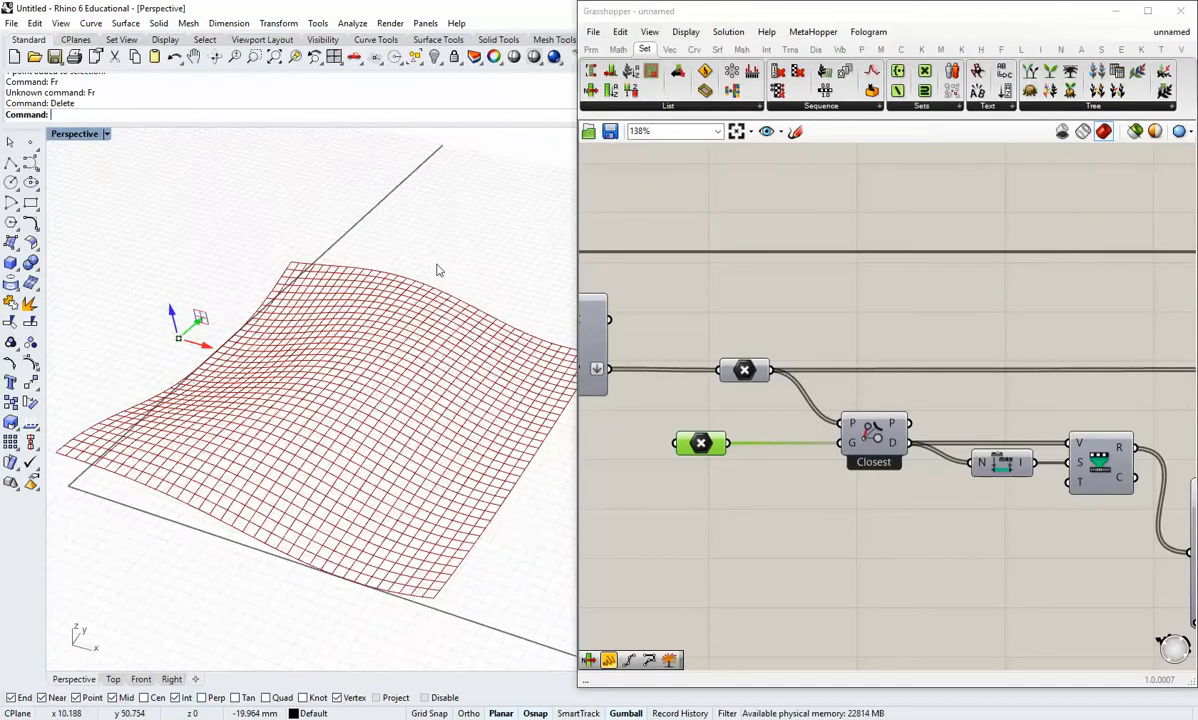
shift+right_drag(437, 270, 397, 250)
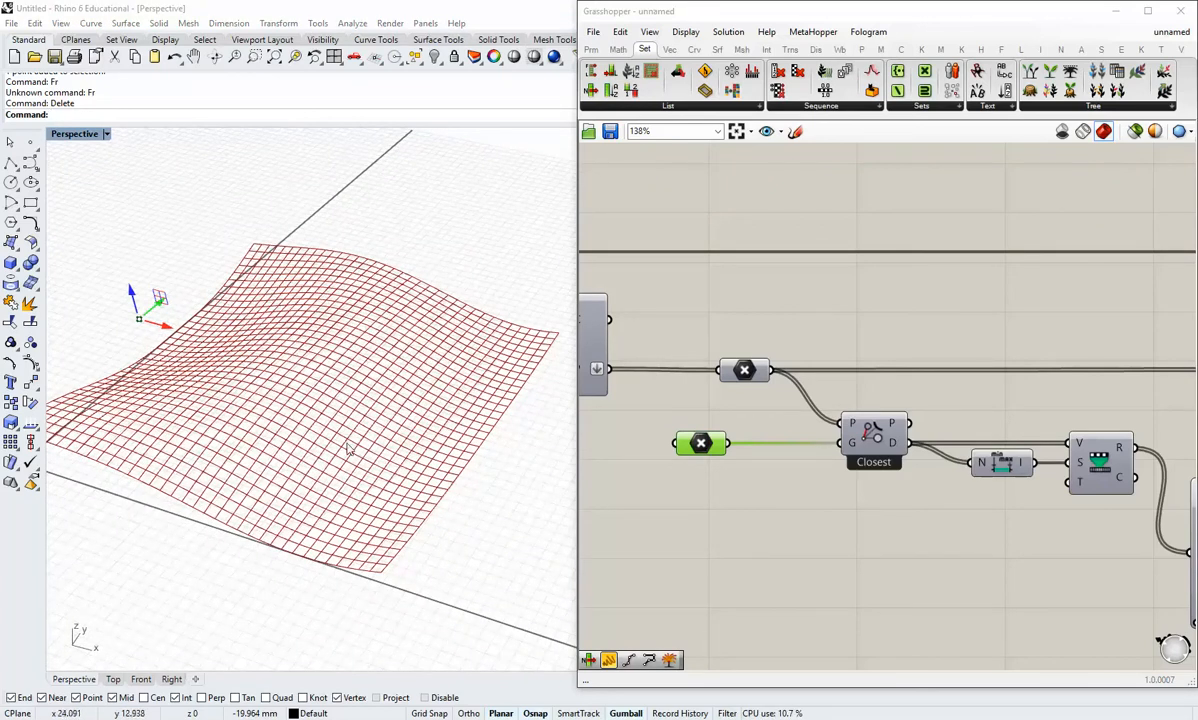
Step: Turn the Move component's preview back on to show the displaced points
right_click(823, 499)
click(762, 502)
scroll(765, 502, down, 4)
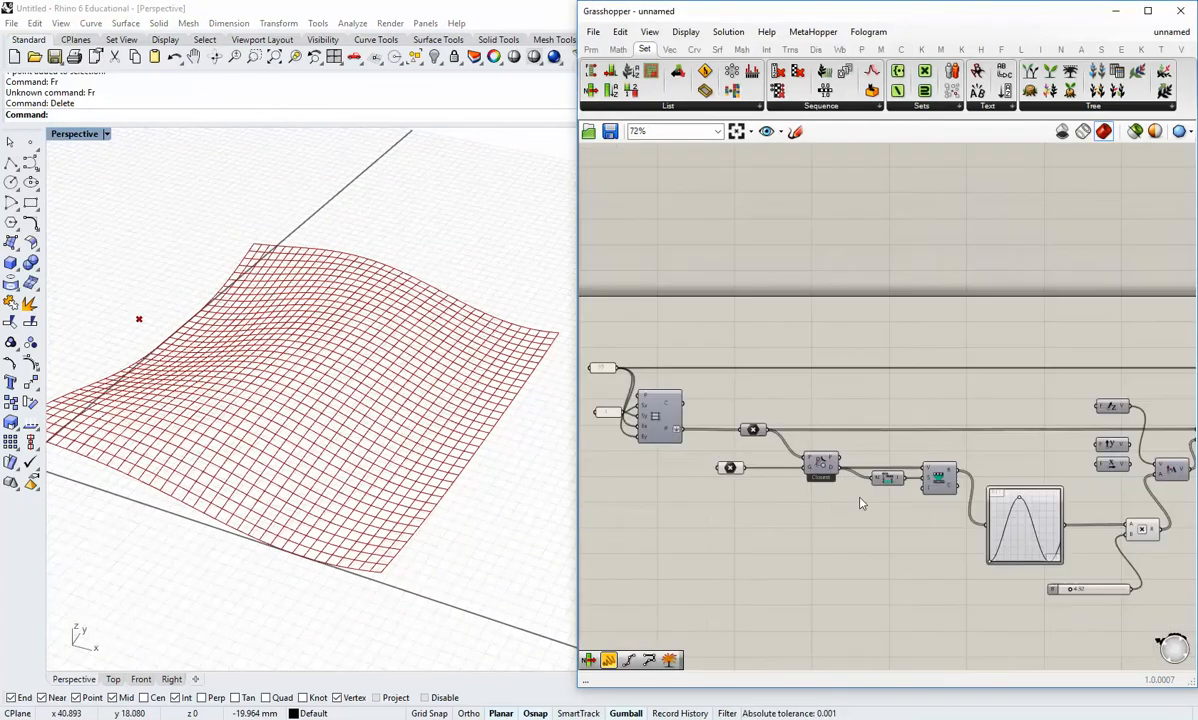
right_drag(970, 510, 711, 470)
right_drag(992, 480, 893, 482)
scroll(845, 430, up, 3)
click(866, 385)
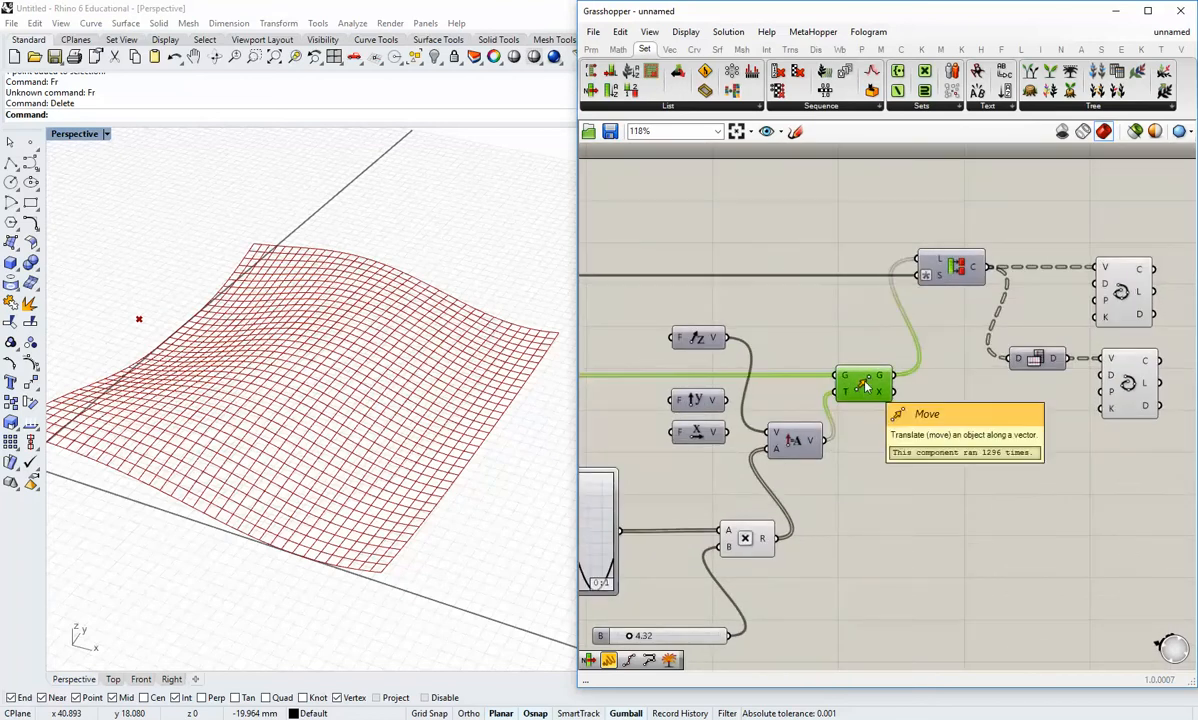
right_click(866, 385)
click(900, 406)
Step: Hide the preview of both Interpolate components
click(1104, 437)
right_drag(1070, 447, 981, 465)
drag(1062, 465, 996, 265)
middle_click(1033, 308)
click(1061, 283)
click(1055, 522)
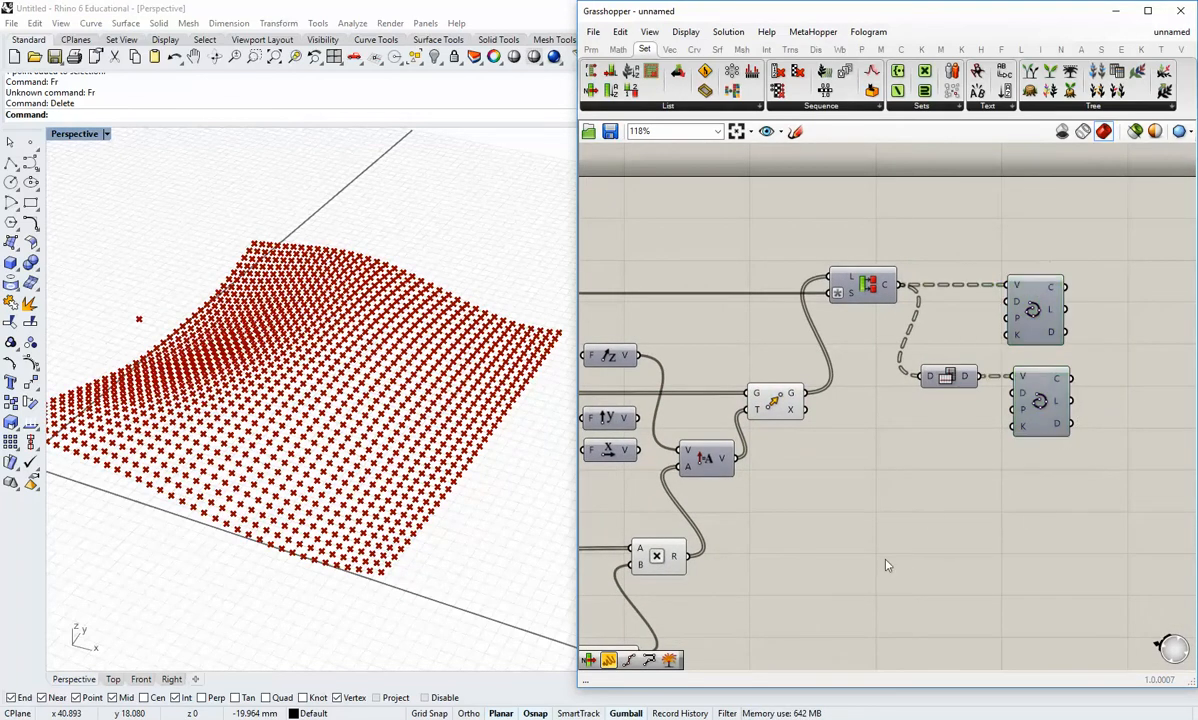
Step: Add a Surface From Points component to an empty area of the canvas, below the Move component
right_drag(882, 562, 949, 468)
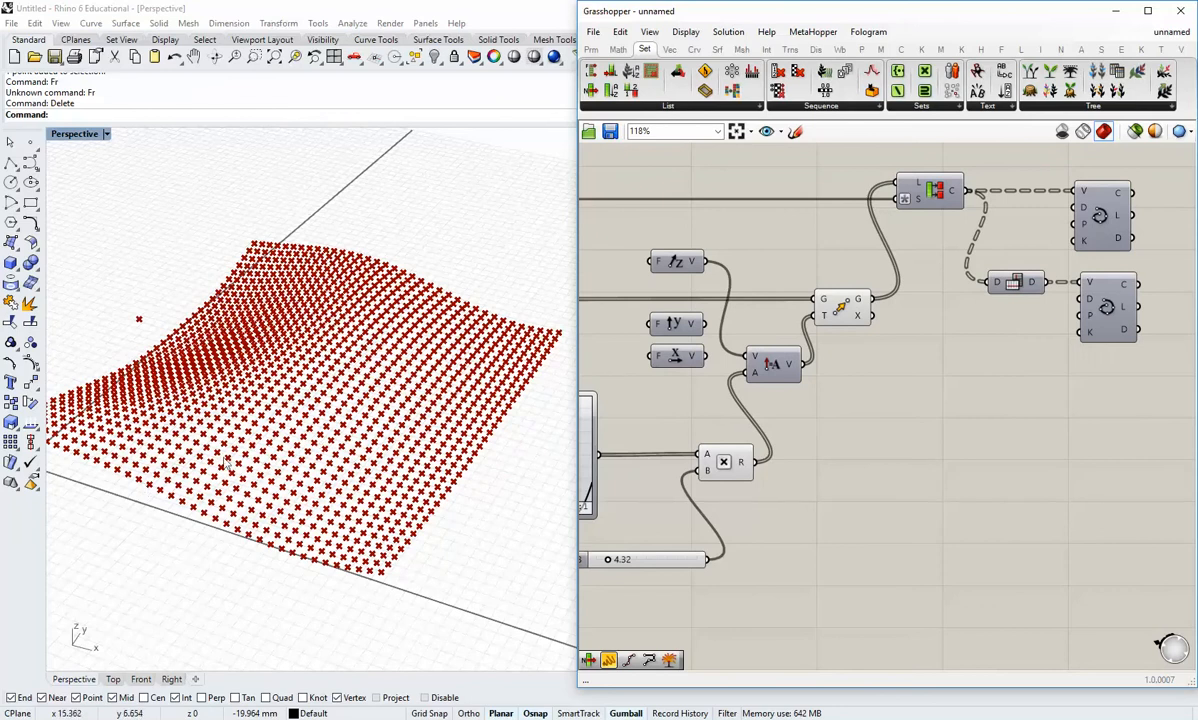
right_drag(137, 490, 104, 477)
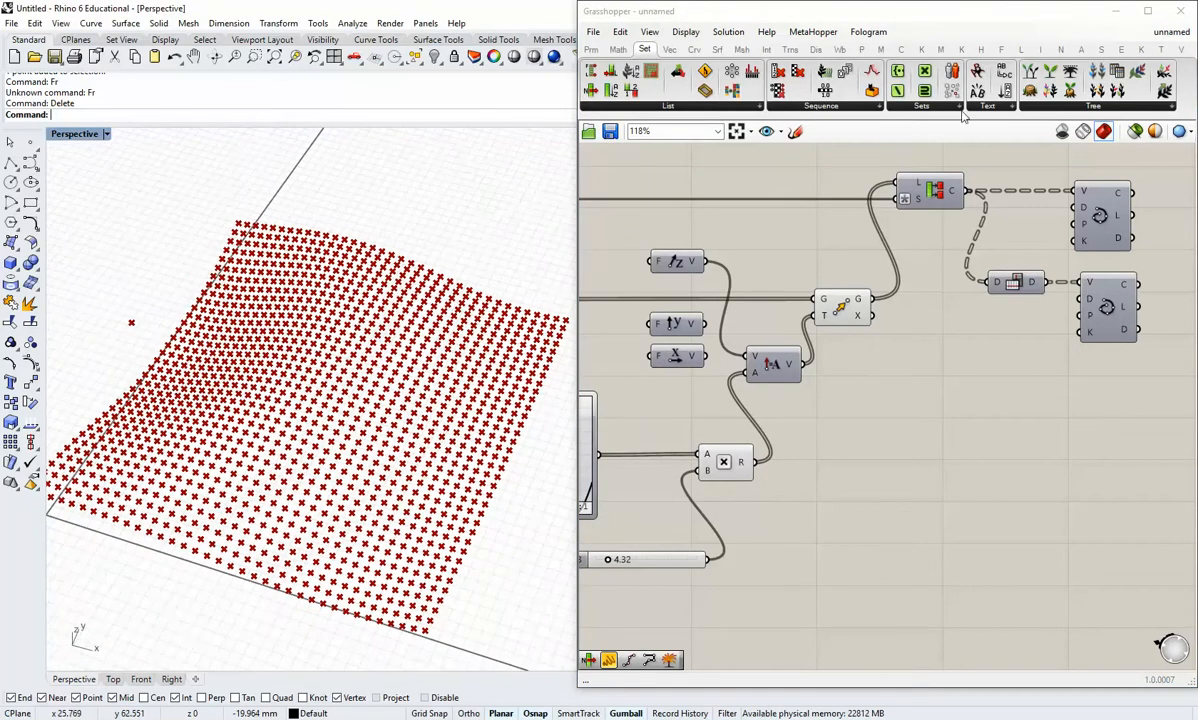
click(718, 50)
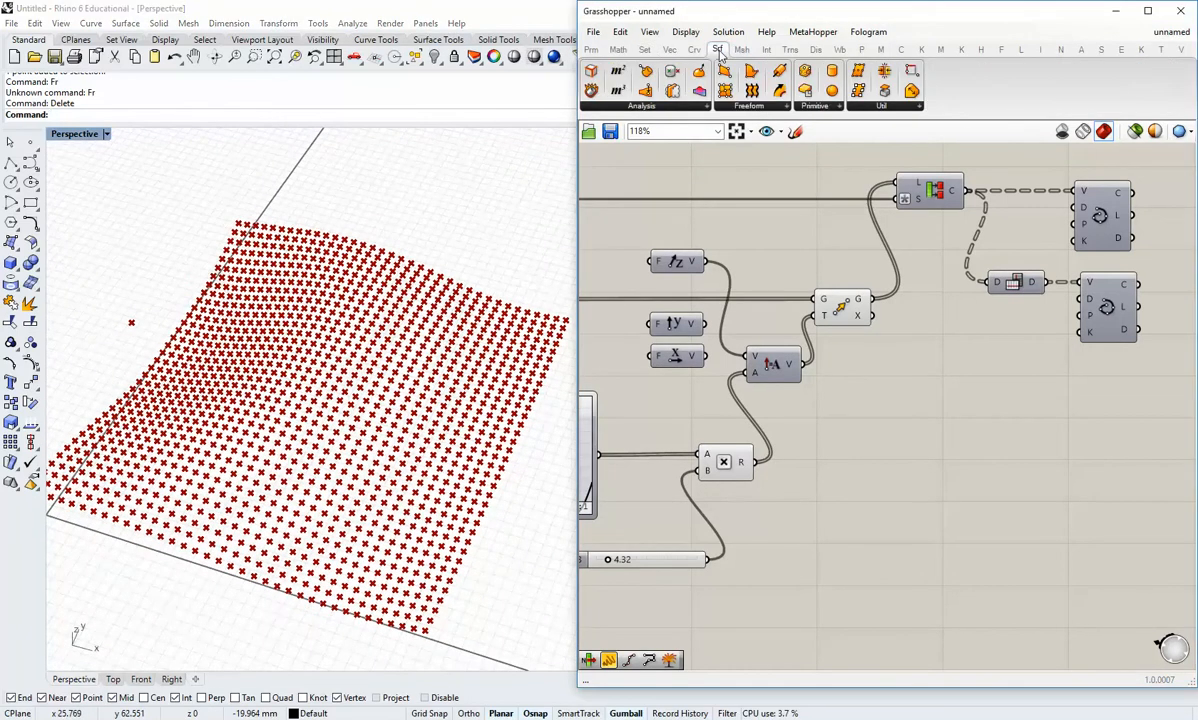
click(871, 107)
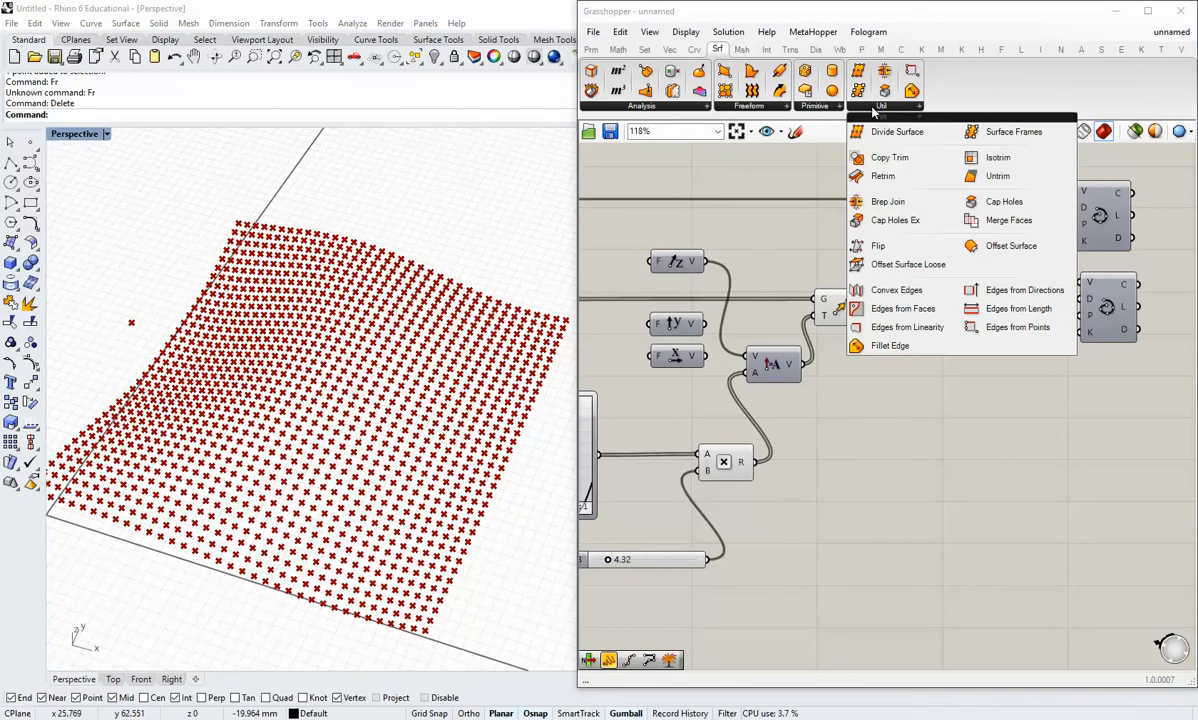
click(768, 108)
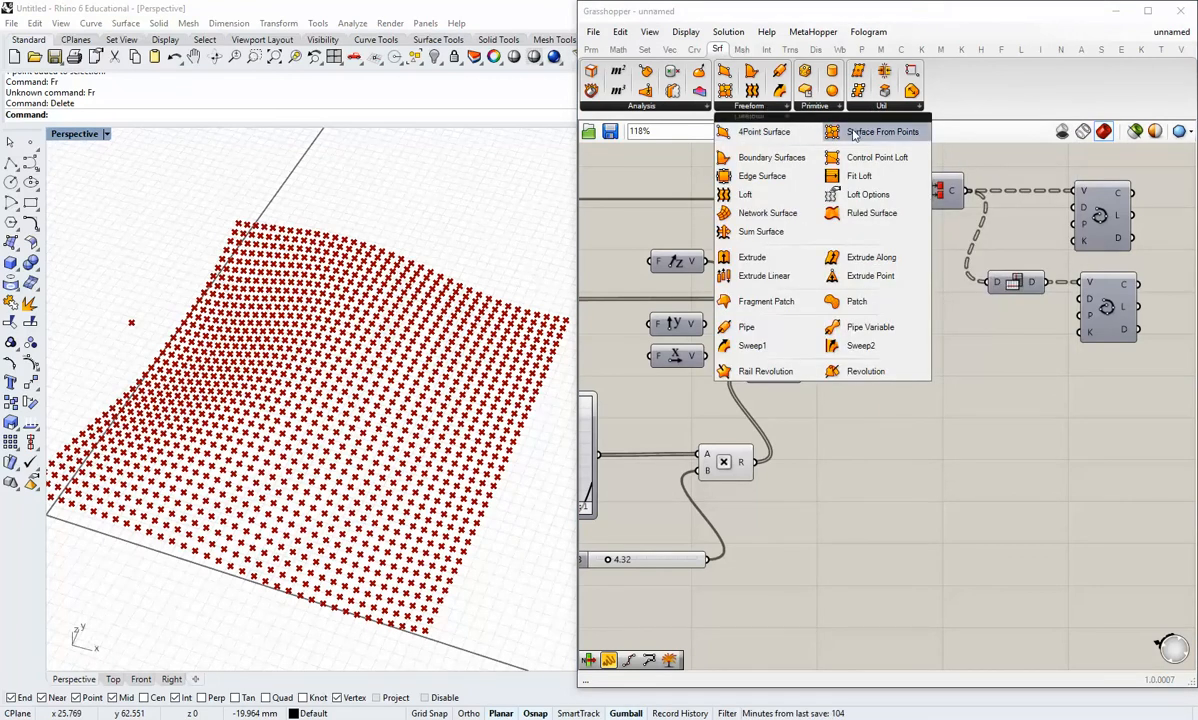
drag(855, 137, 945, 437)
scroll(932, 467, up, 2)
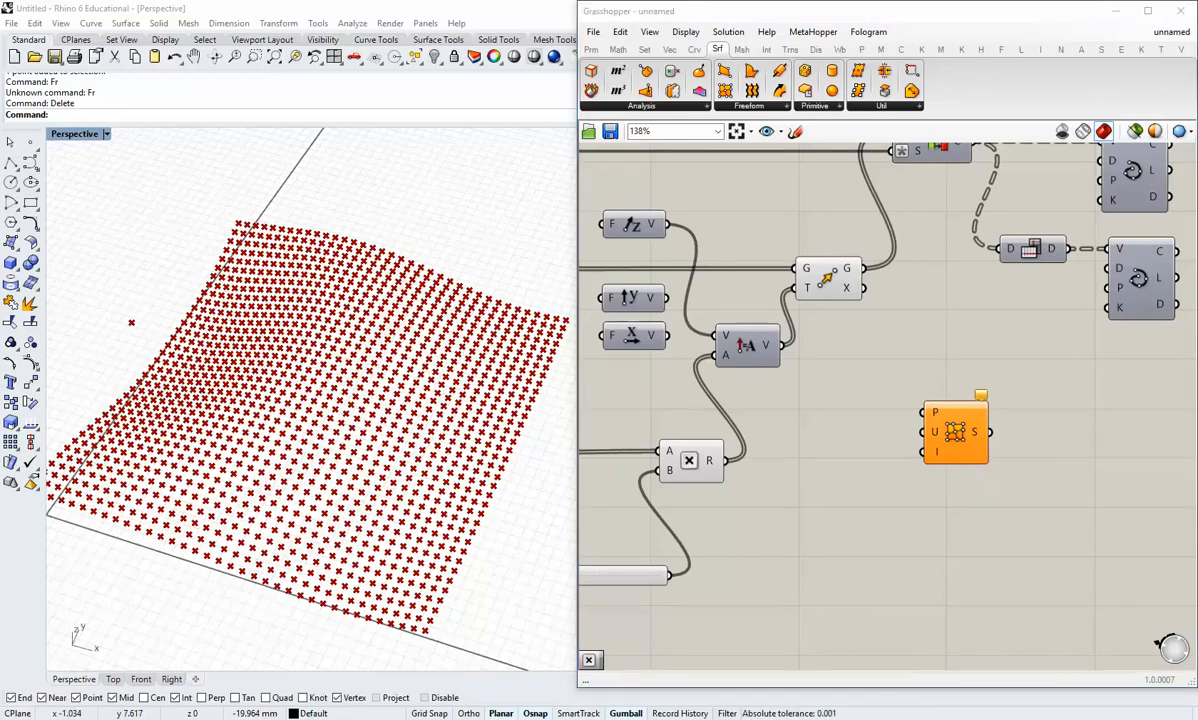
right_drag(984, 329, 963, 400)
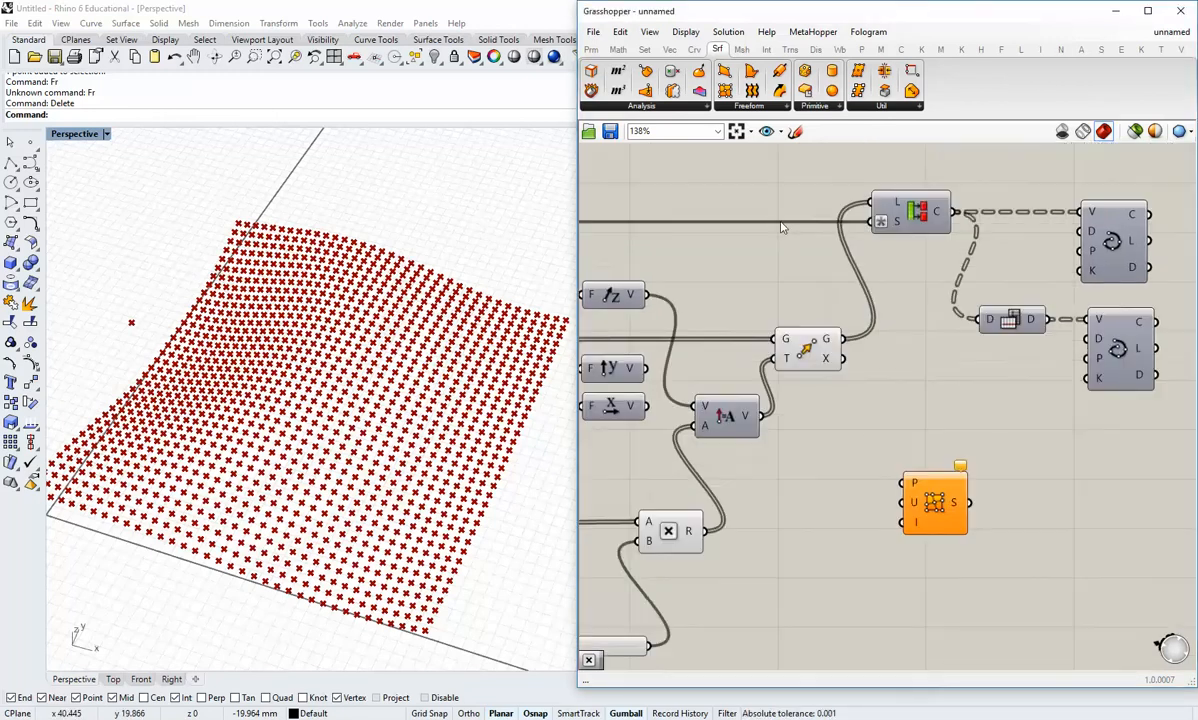
Step: Move the Surface From Points component next to the 35 panel and connect the panel to its U input
double_click(727, 224)
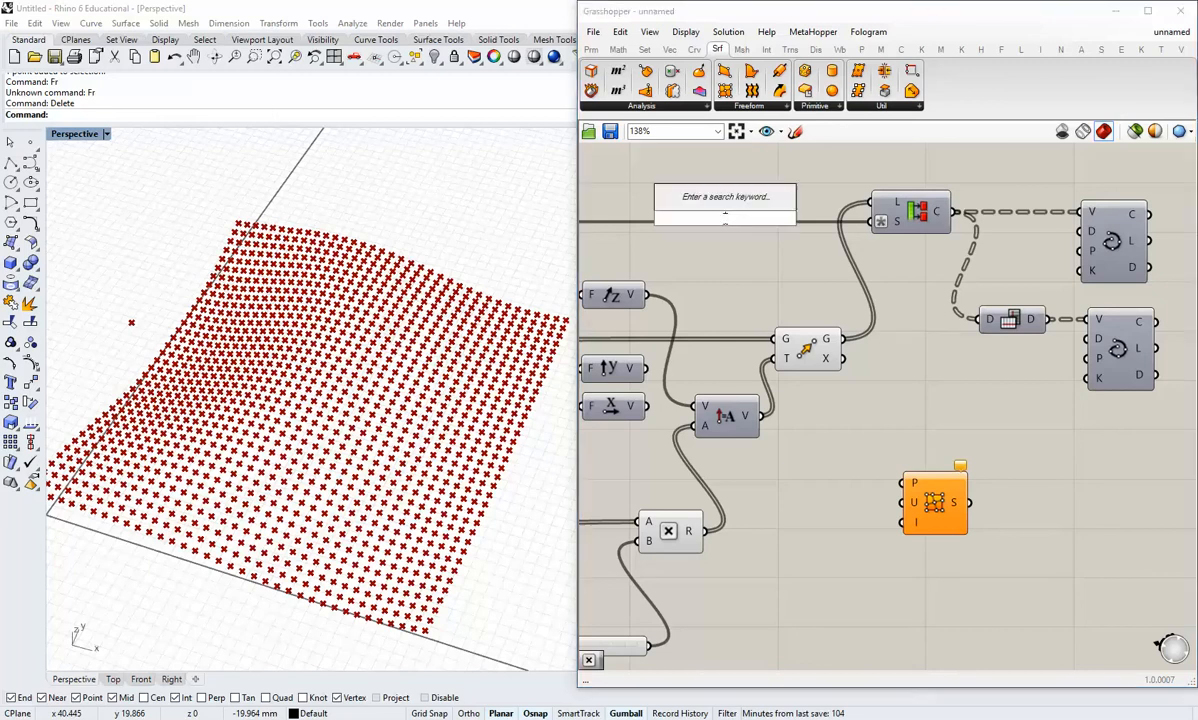
double_click(724, 226)
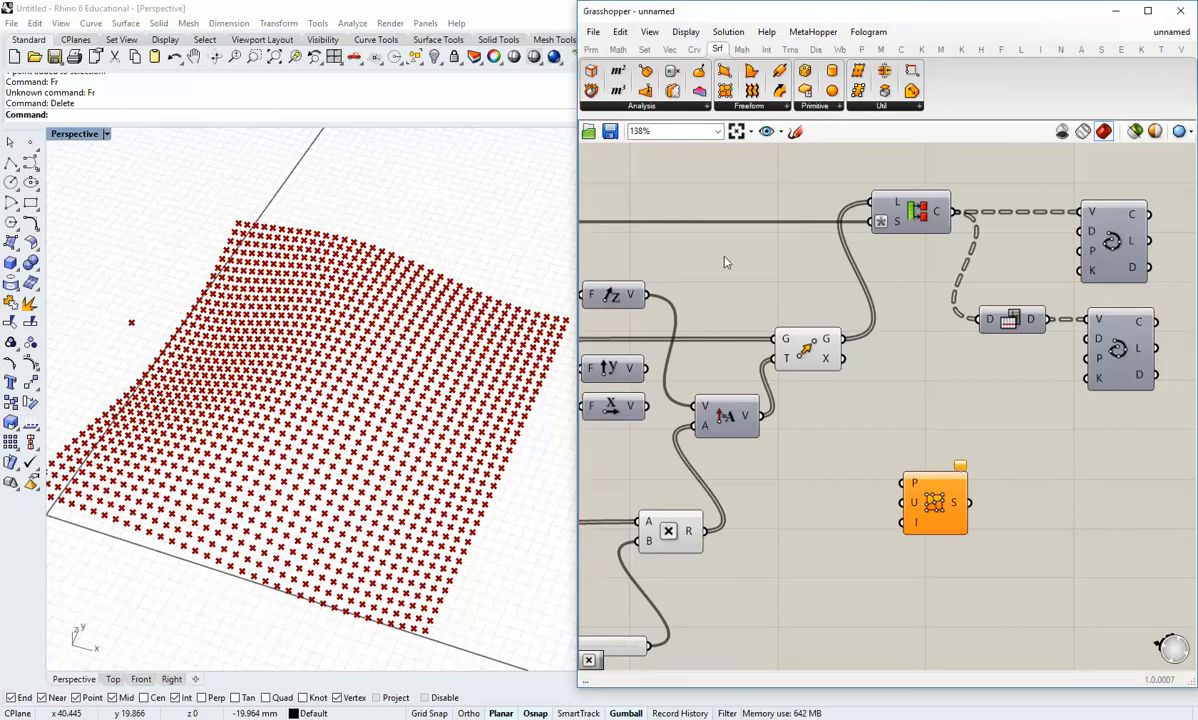
scroll(691, 241, down, 1)
right_drag(691, 241, 860, 298)
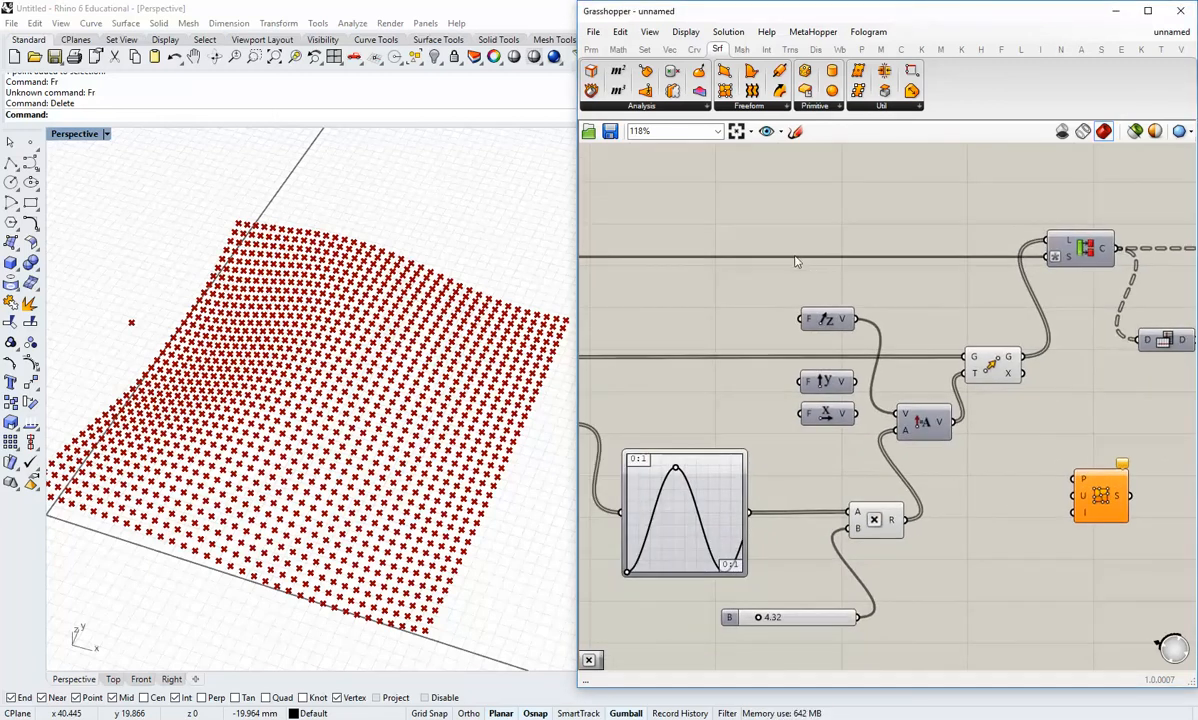
right_drag(795, 261, 898, 289)
scroll(898, 289, down, 3)
right_drag(818, 287, 942, 309)
scroll(580, 265, up, 2)
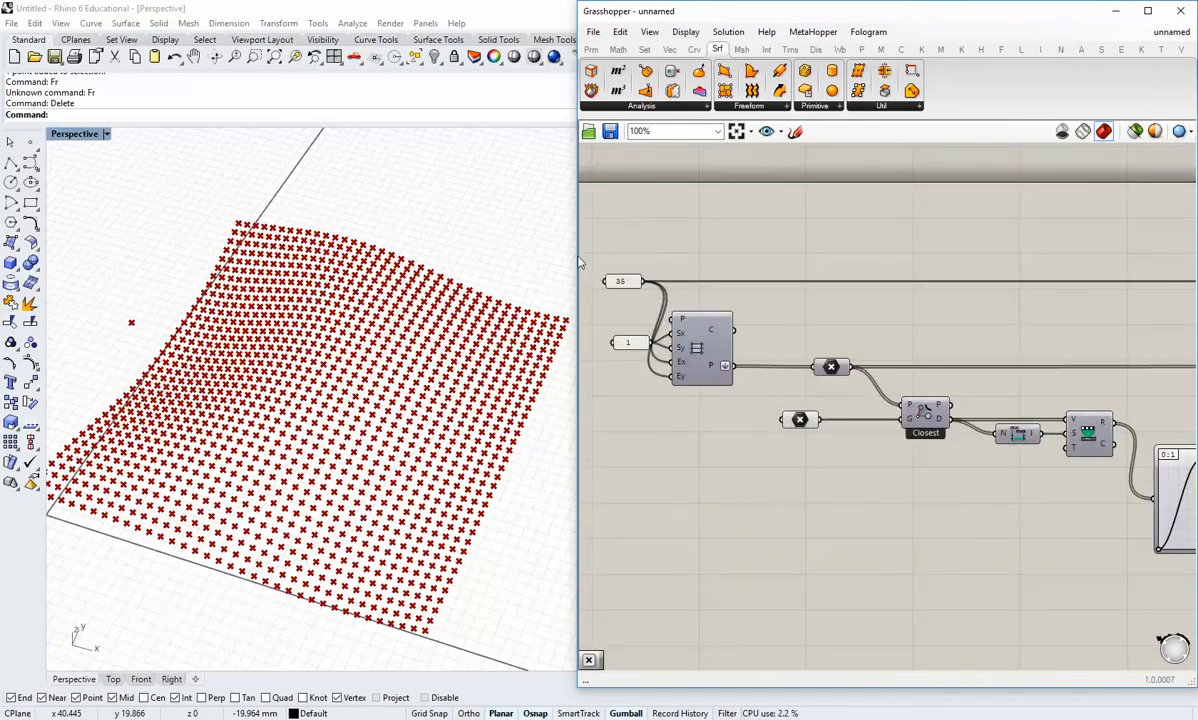
drag(574, 254, 484, 254)
scroll(680, 376, down, 2)
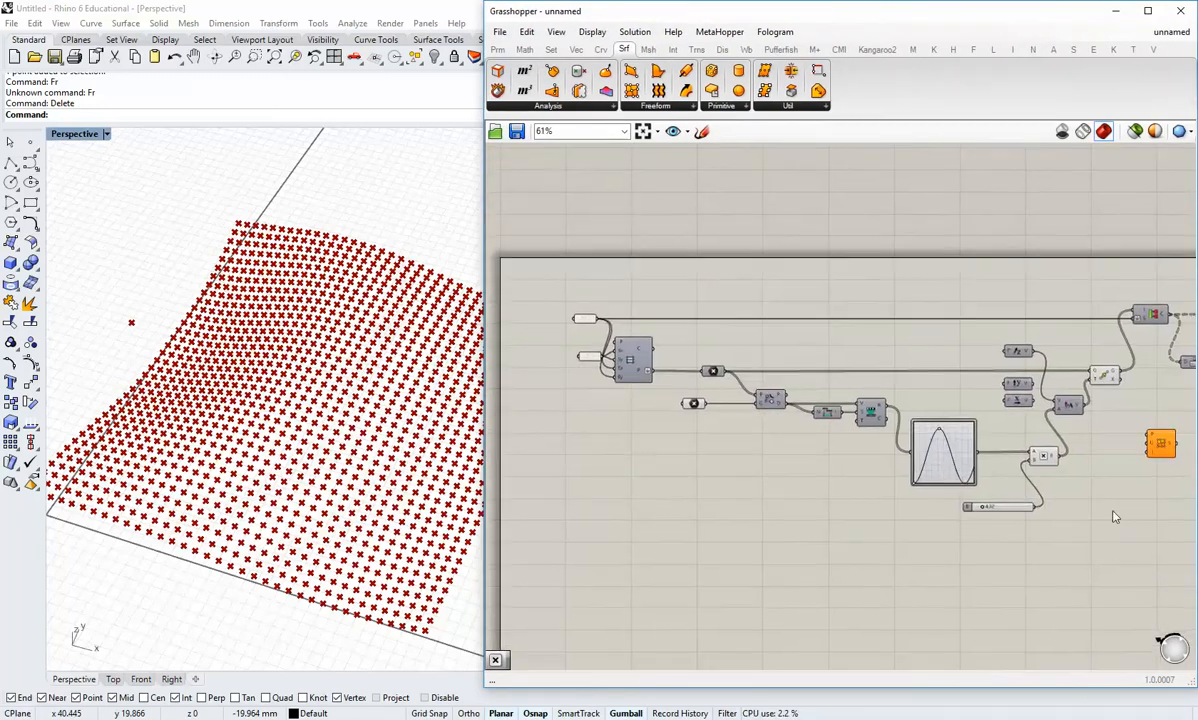
drag(1160, 448, 674, 315)
scroll(631, 320, up, 3)
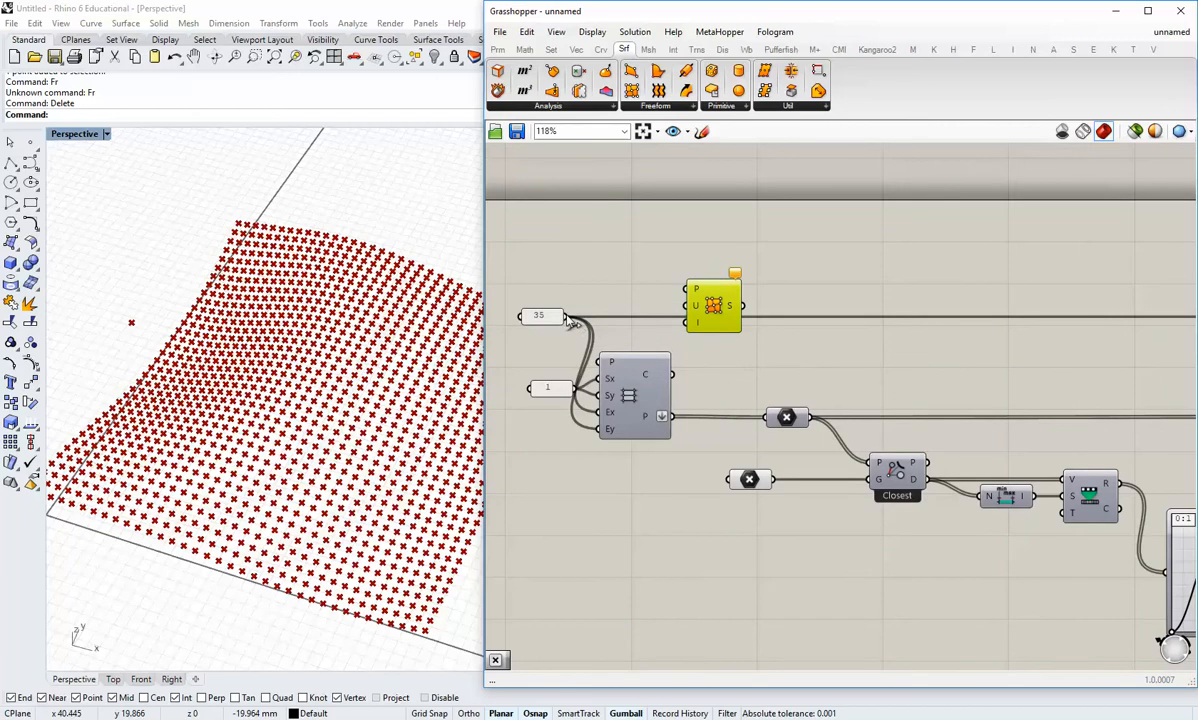
drag(565, 316, 690, 310)
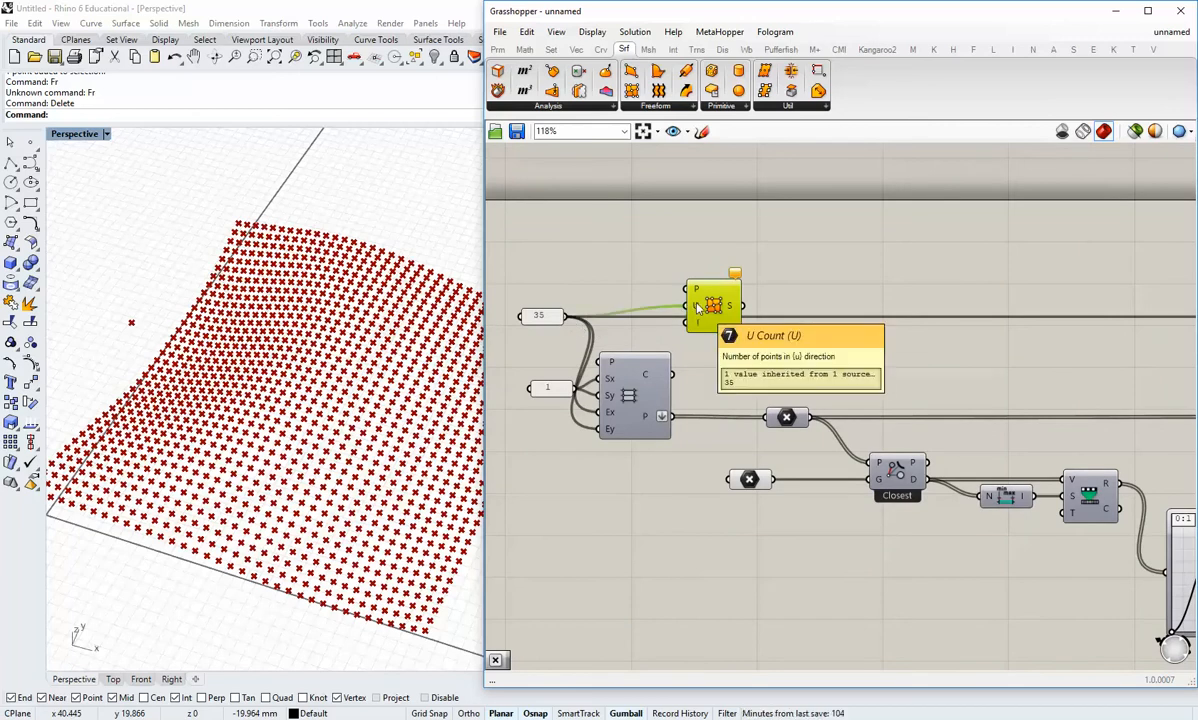
Step: Add an expression to the U Count input of Surface From Points and commit it
scroll(698, 308, up, 2)
right_click(696, 307)
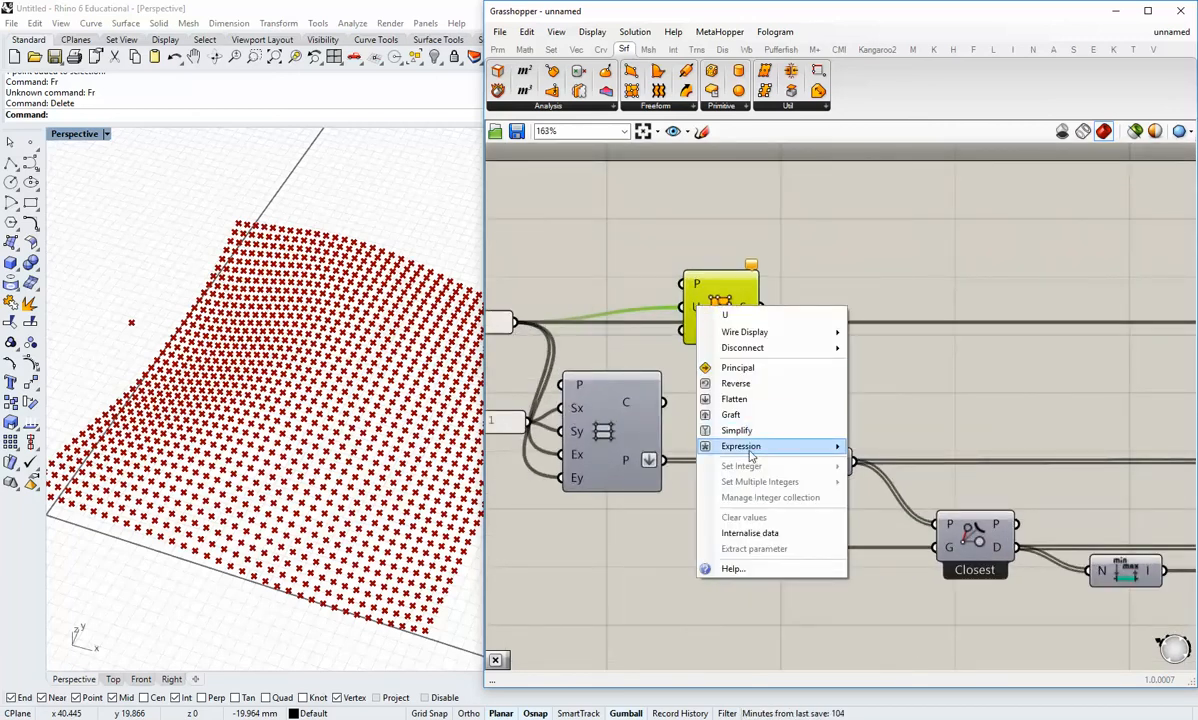
mouse_move(760, 447)
click(905, 464)
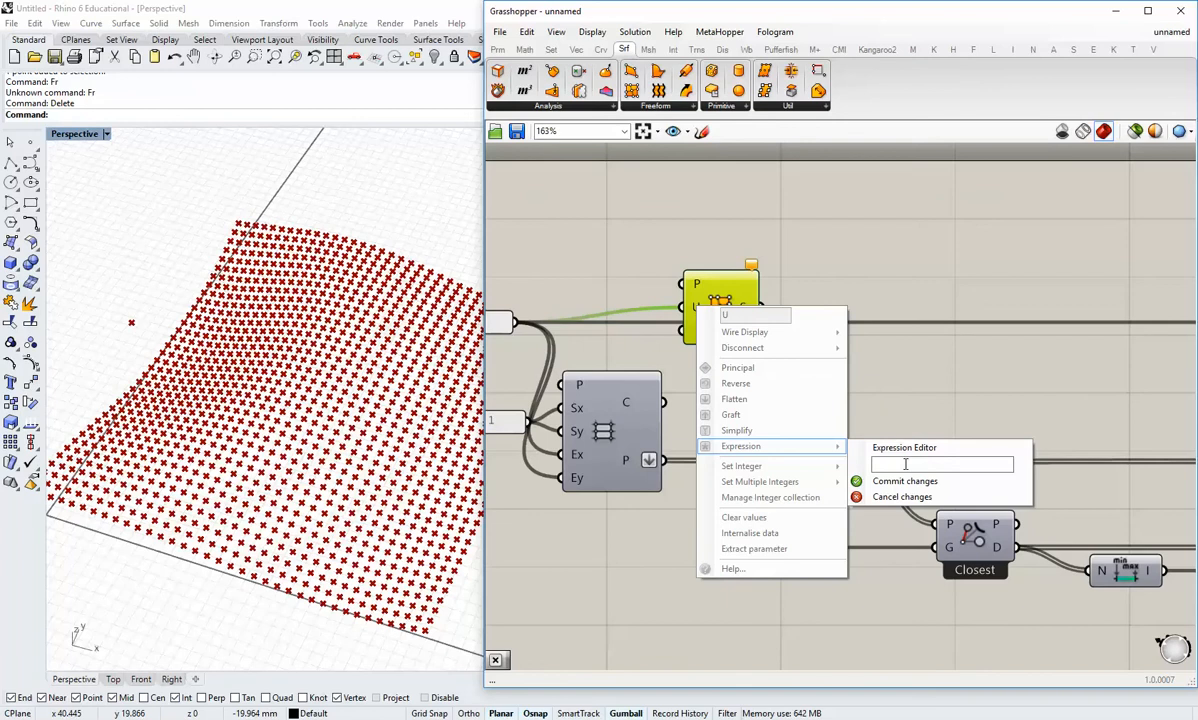
click(890, 481)
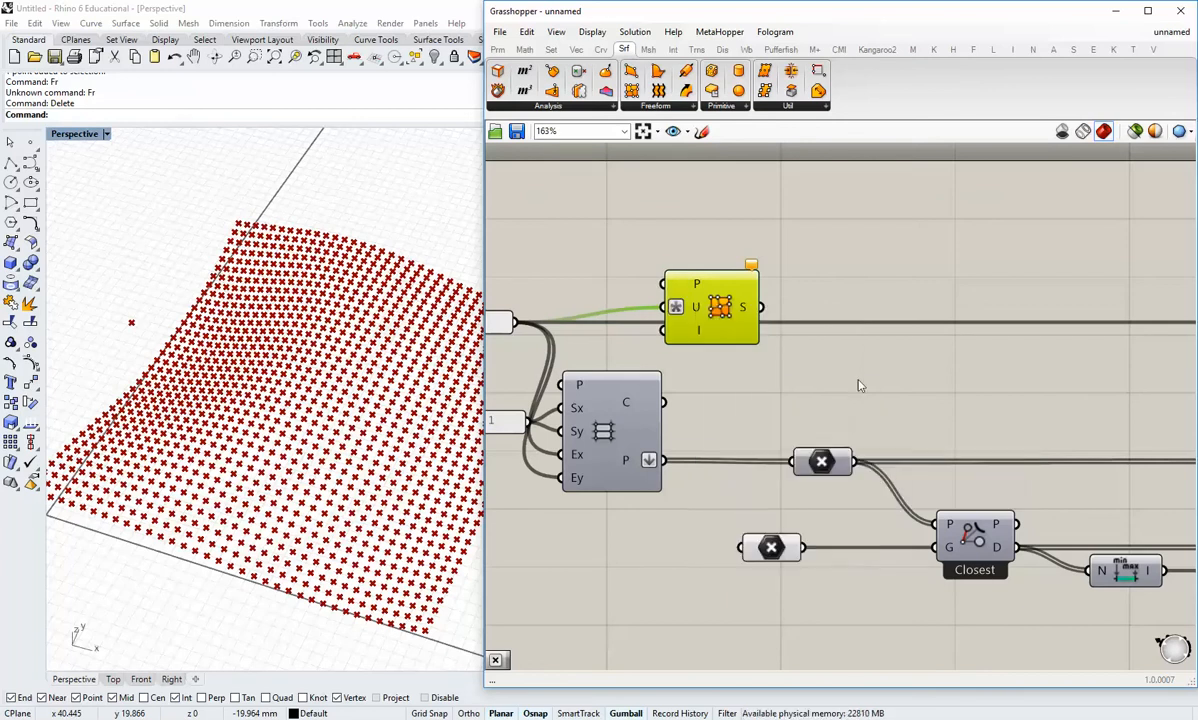
Step: Move Surface From Points back beside the Move component and connect Move's G output to its P input
scroll(719, 365, down, 5)
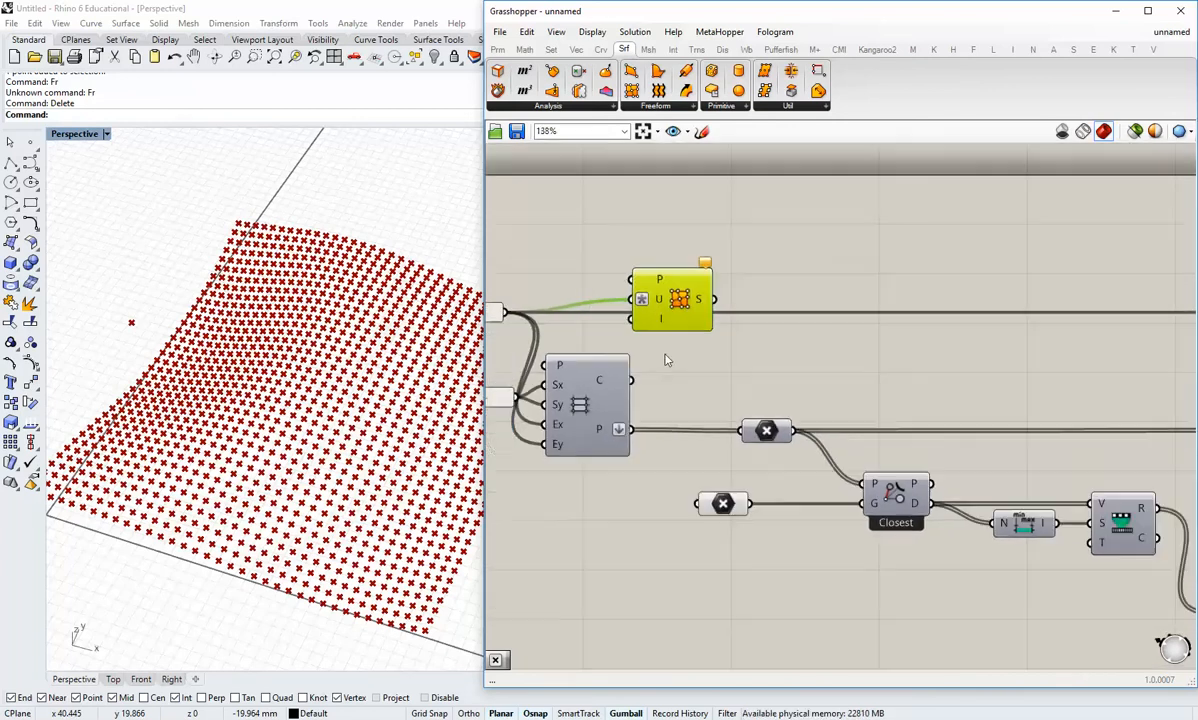
drag(606, 287, 1099, 397)
scroll(1100, 400, up, 4)
right_drag(1098, 399, 972, 414)
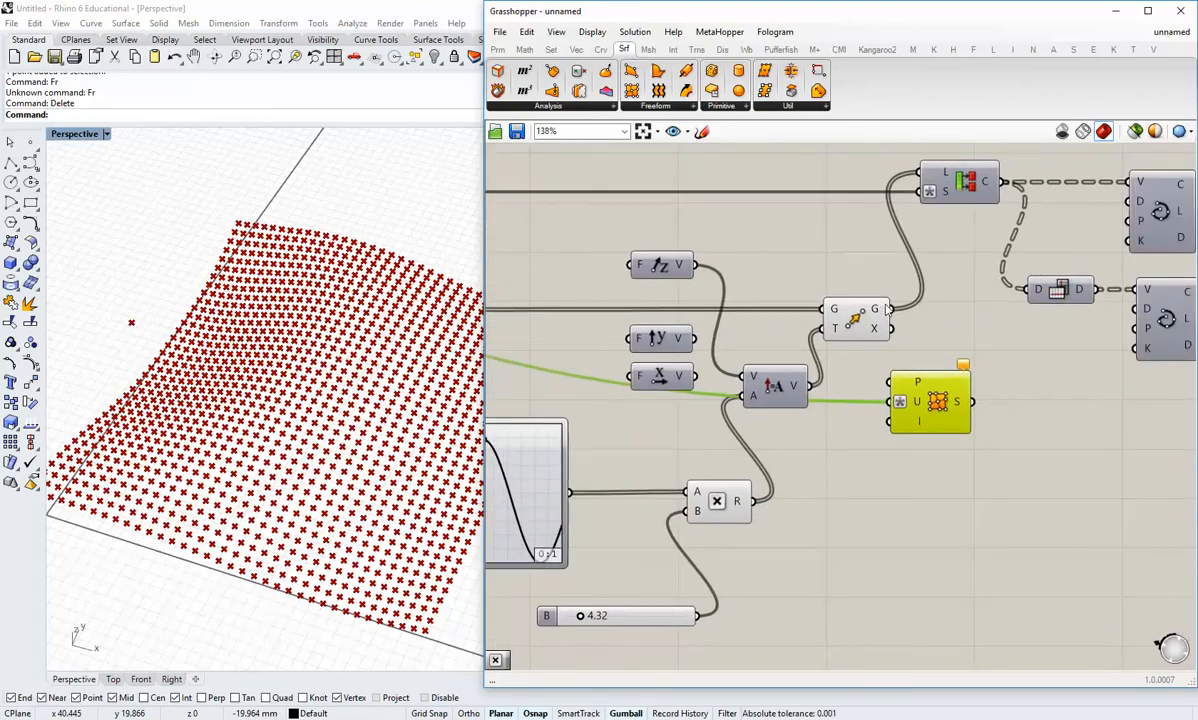
drag(887, 310, 889, 381)
drag(940, 428, 1016, 452)
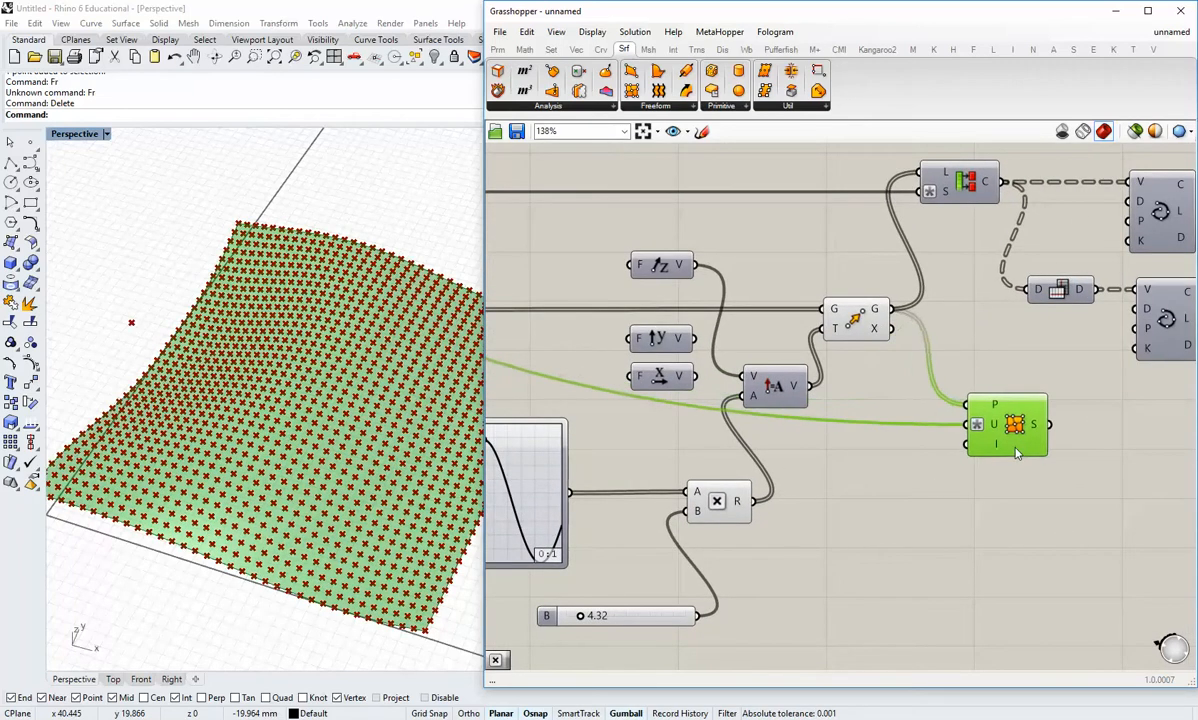
click(924, 510)
right_drag(923, 511, 890, 503)
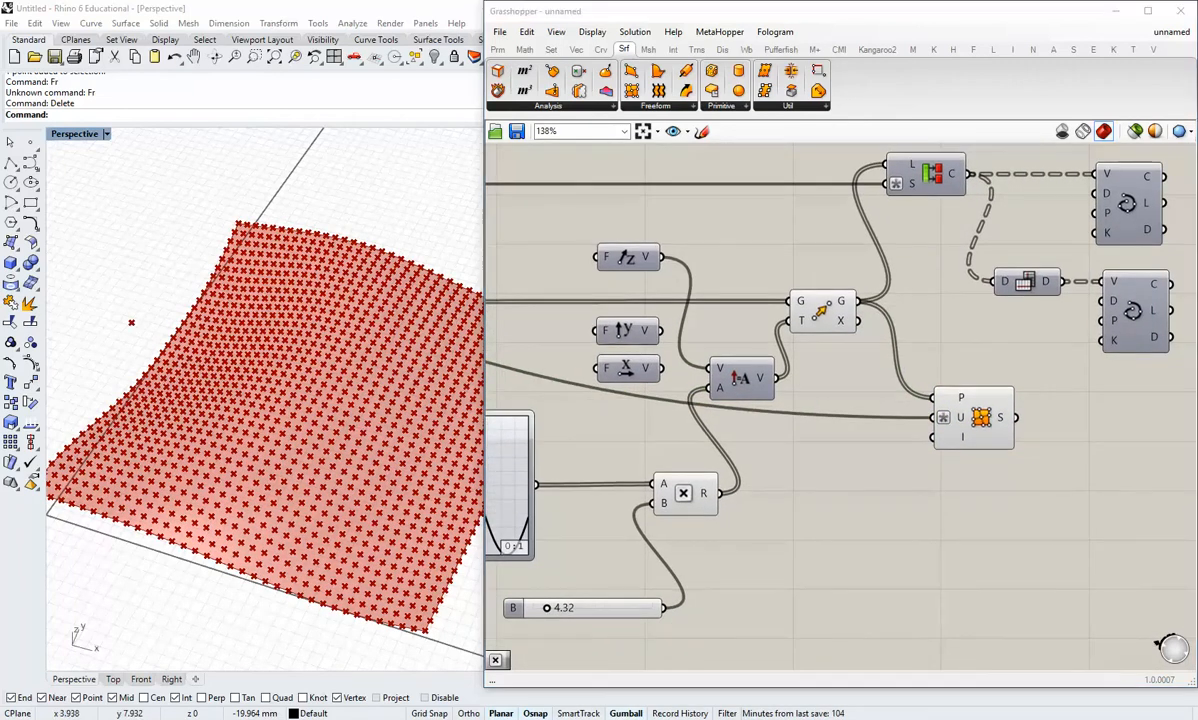
Step: Hide the Move component's preview and view the bare surface from a lower angle in Perspective
click(820, 310)
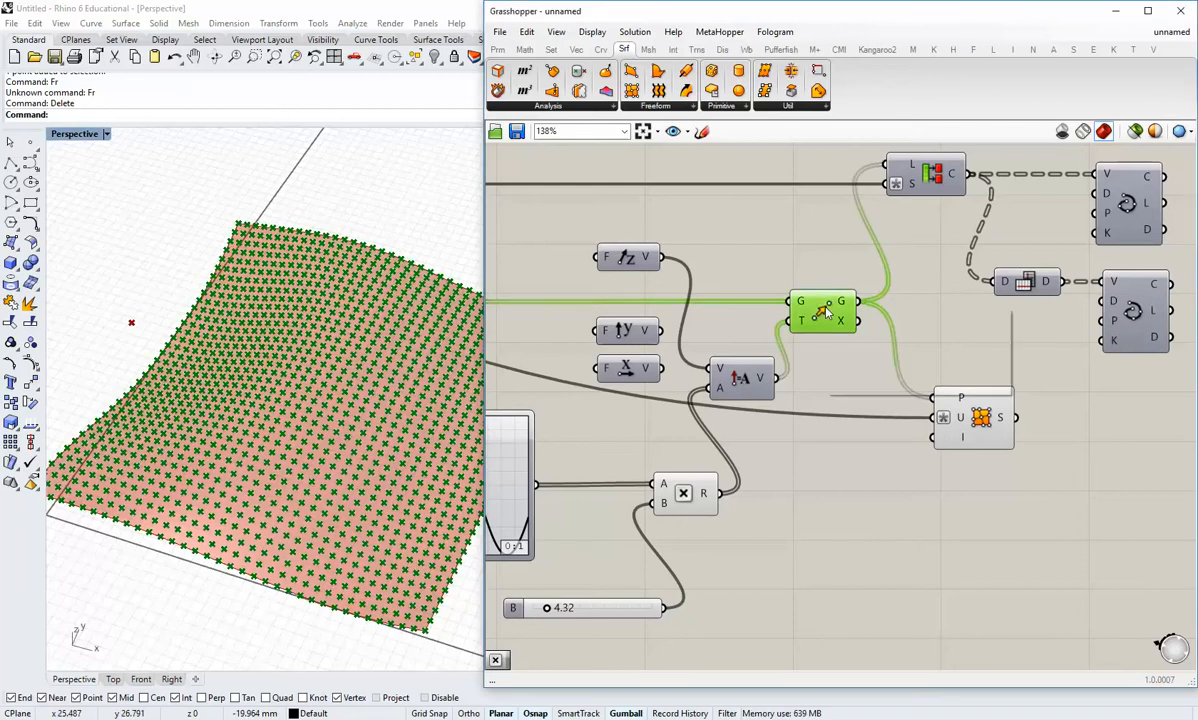
right_click(826, 310)
click(850, 334)
right_drag(278, 503, 291, 408)
right_drag(987, 421, 924, 428)
click(919, 437)
click(899, 495)
right_drag(291, 411, 290, 419)
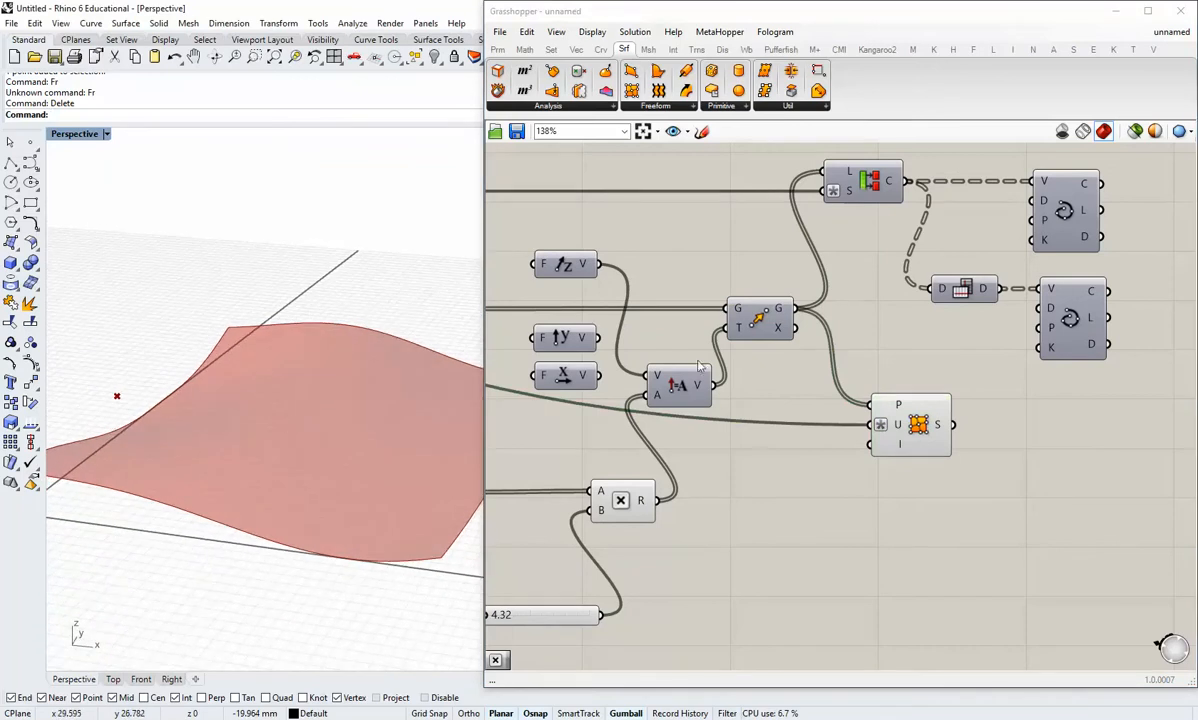
Step: Show the Move component's points over the surface for comparison and hide their preview again
click(755, 320)
right_click(757, 321)
click(802, 345)
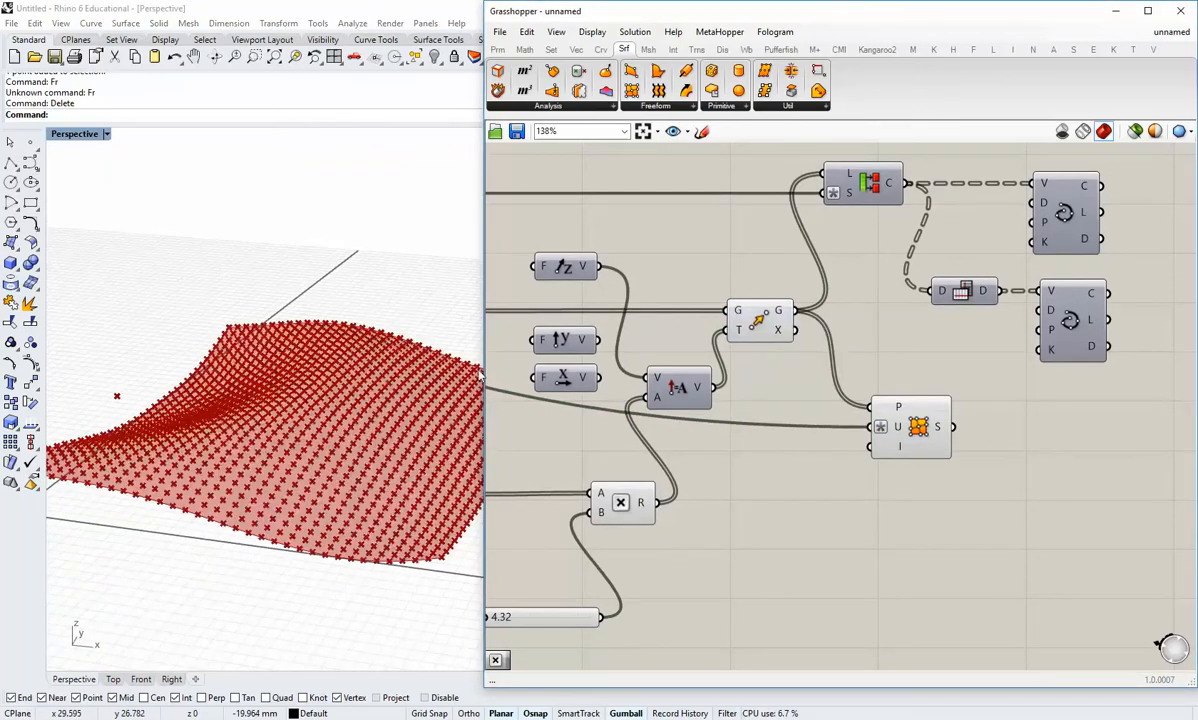
right_drag(330, 480, 330, 428)
right_drag(755, 339, 692, 367)
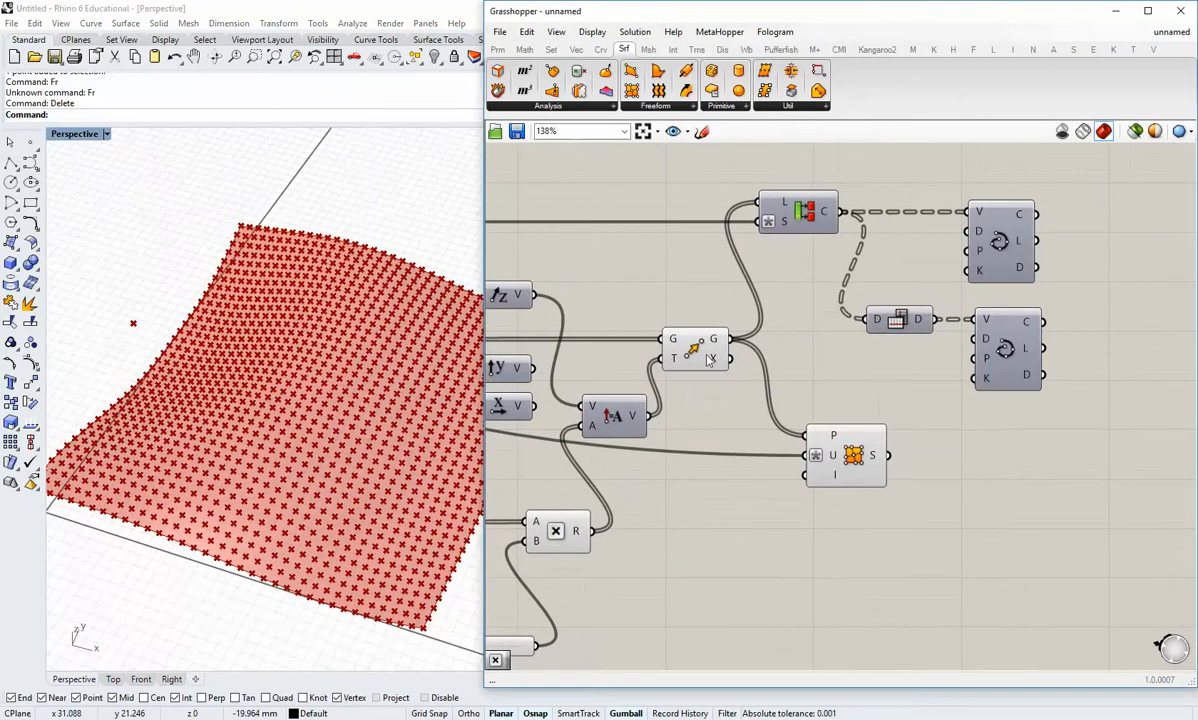
right_click(707, 352)
click(737, 371)
Step: Turn on the preview of both Interpolate components and shift Surface From Points slightly away from the Move component
drag(1046, 420, 1010, 246)
middle_click(1009, 246)
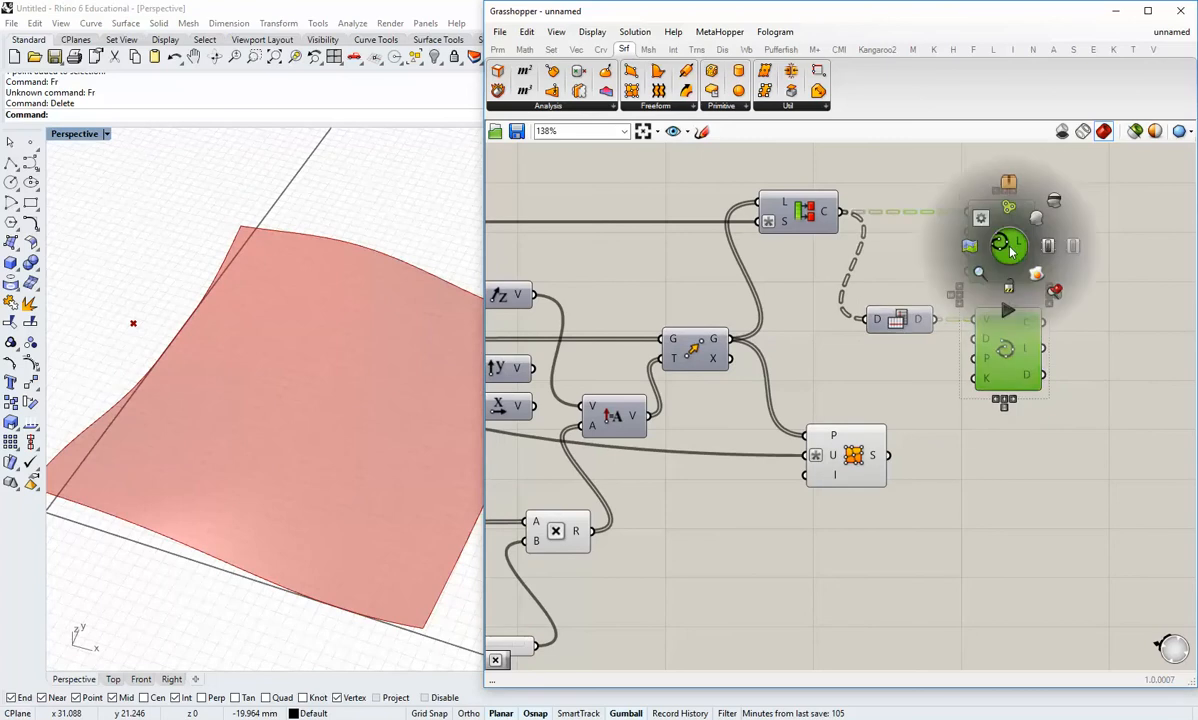
click(1035, 219)
click(1016, 441)
drag(812, 440, 819, 458)
click(1065, 421)
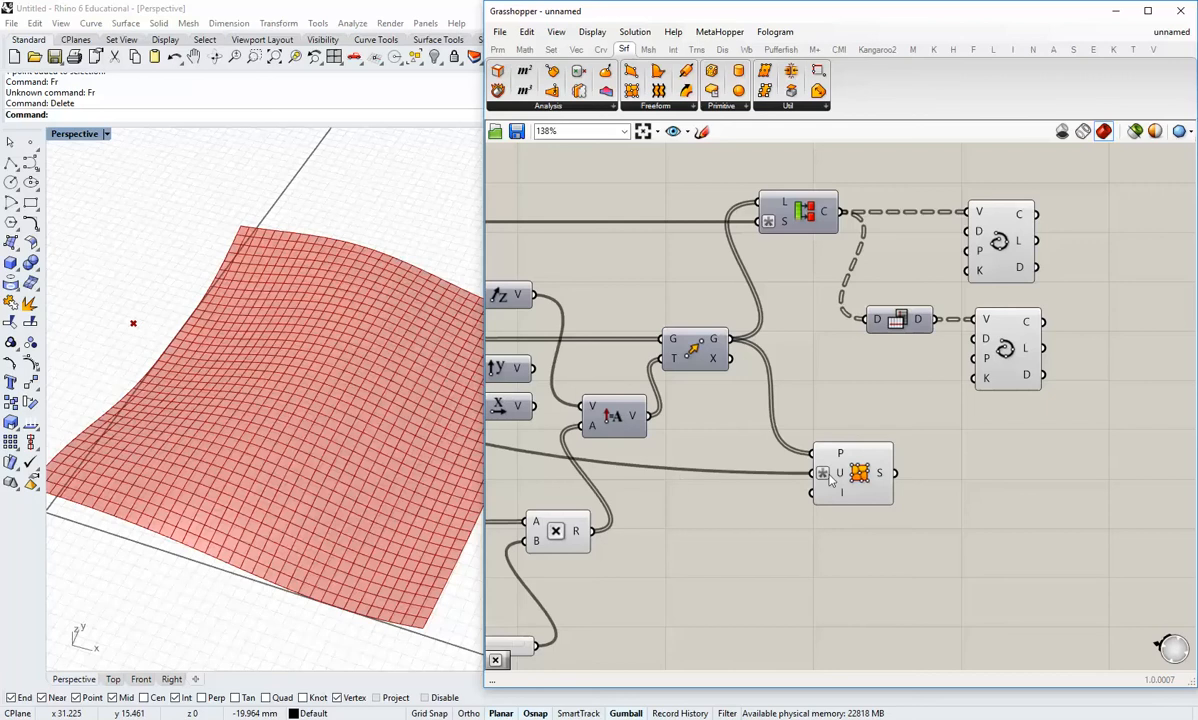
drag(857, 474, 881, 476)
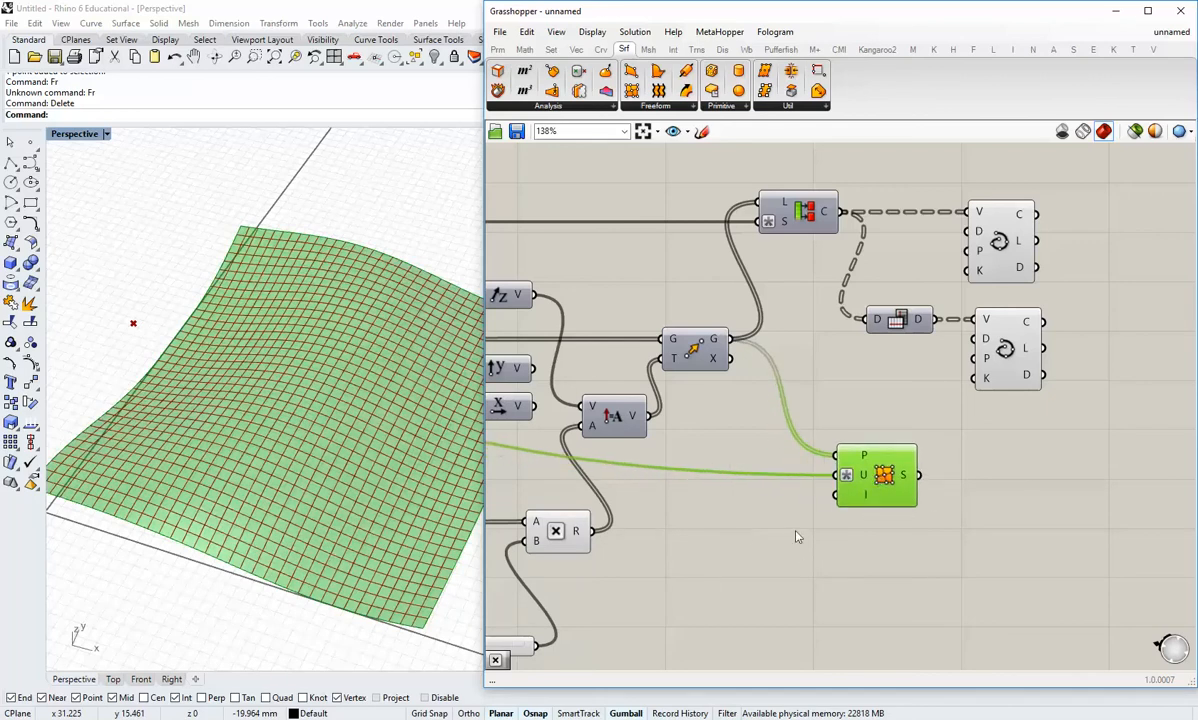
click(786, 502)
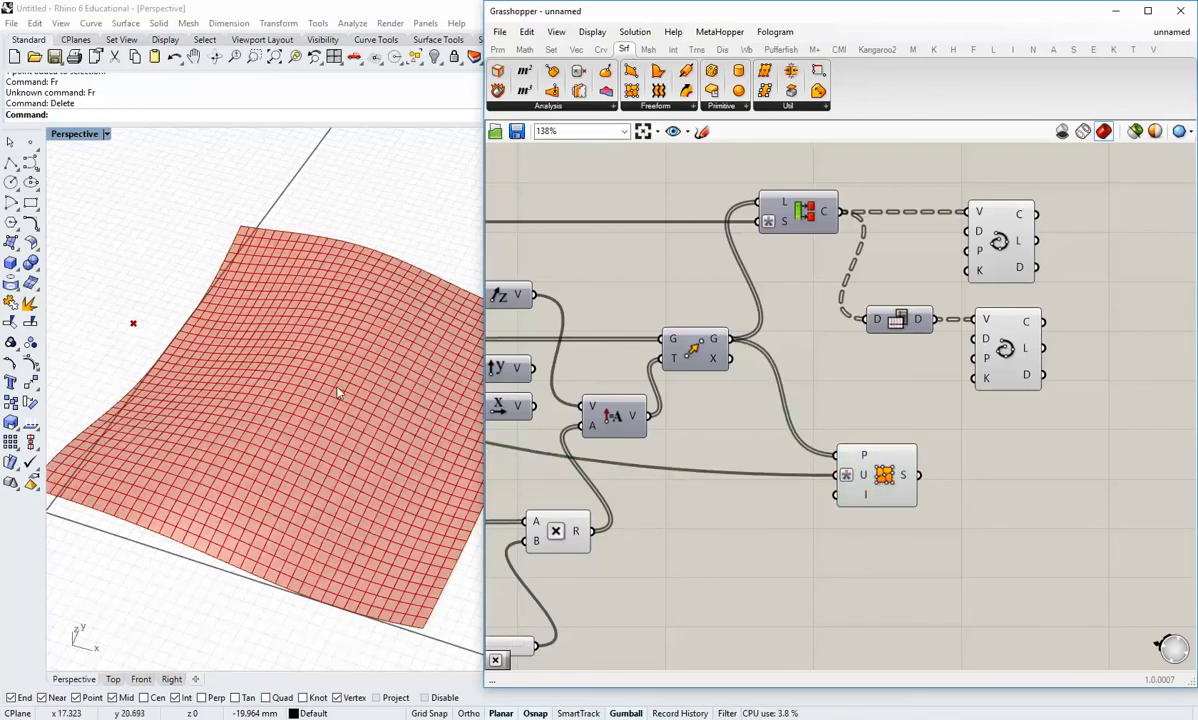
Step: Narrow the Grasshopper window and reorient the Perspective view to show the whole surface with its curves
right_drag(340, 393, 444, 356)
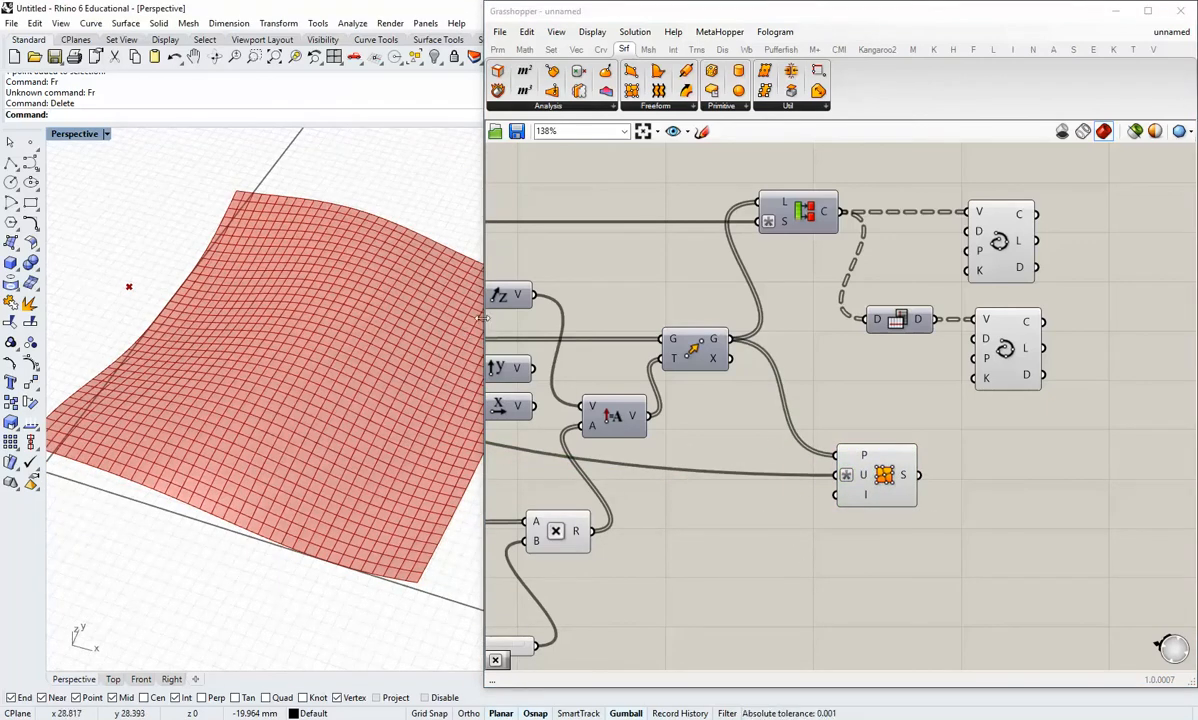
drag(481, 318, 596, 318)
right_drag(396, 409, 323, 455)
shift+right_drag(323, 455, 330, 410)
drag(597, 478, 570, 480)
shift+right_drag(446, 448, 419, 437)
Step: Align the two Interpolate components vertically with each other on the canvas
right_drag(879, 461, 703, 436)
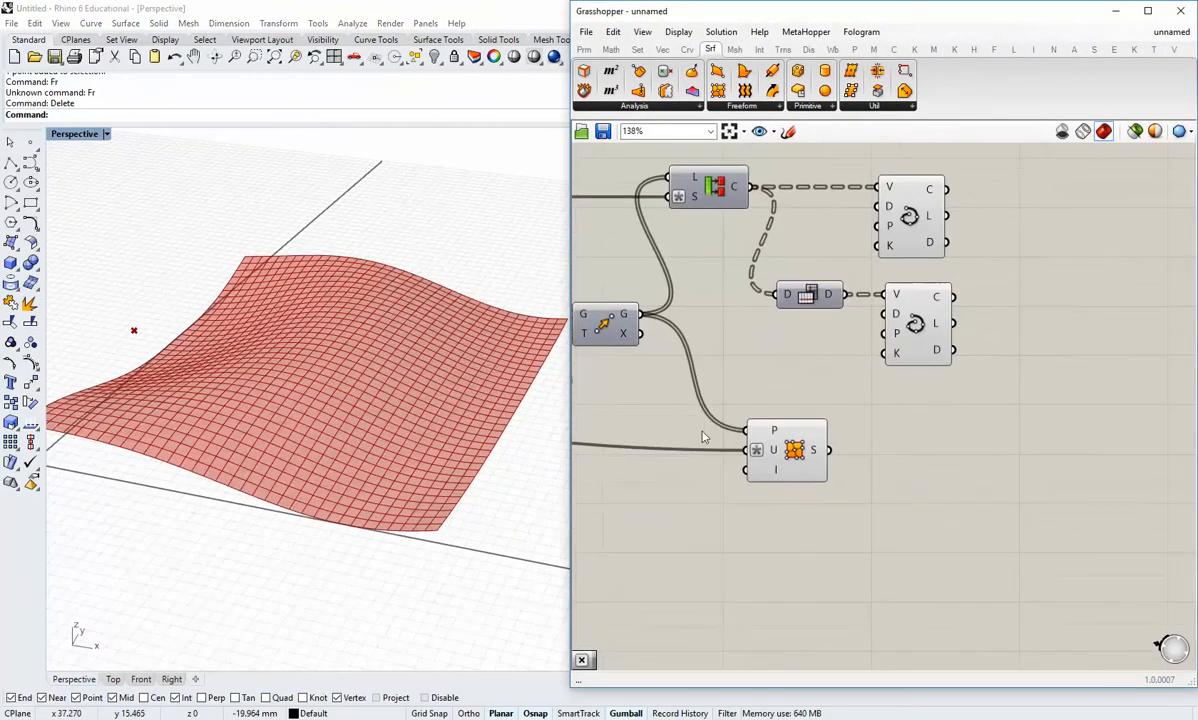
drag(937, 375, 916, 215)
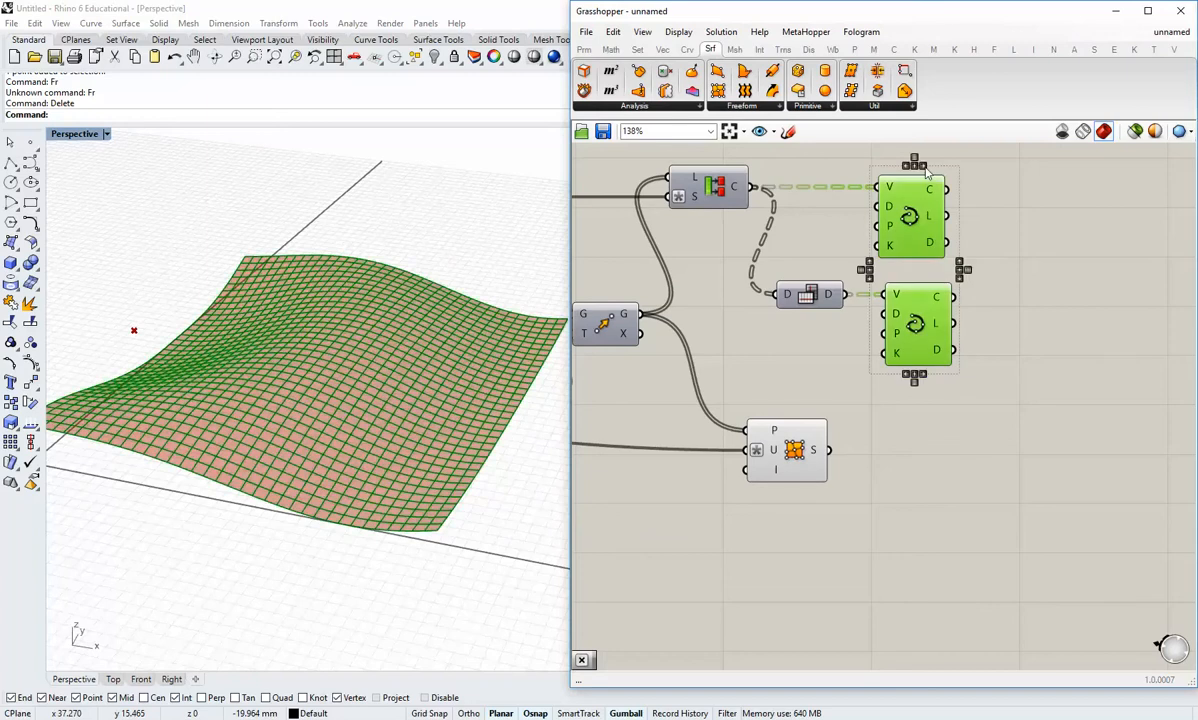
click(924, 168)
click(1021, 376)
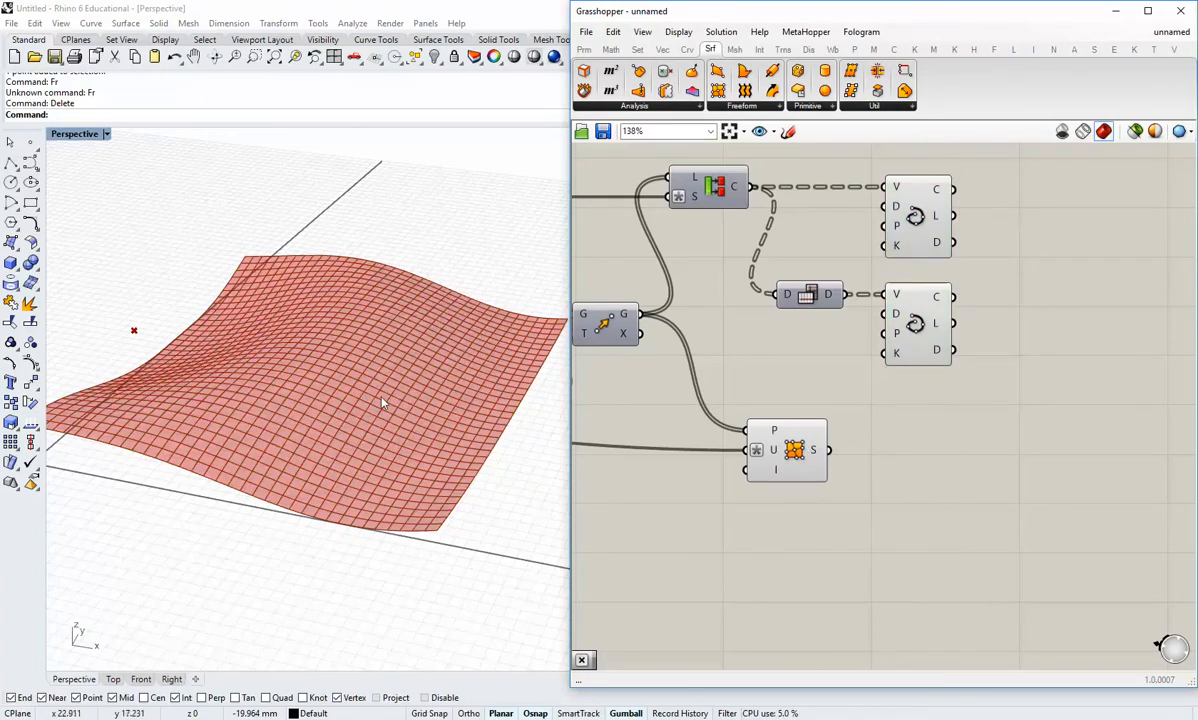
Step: Set the number slider feeding the Multiplication component's B input to 8.51
right_drag(662, 395, 853, 428)
scroll(775, 423, down, 2)
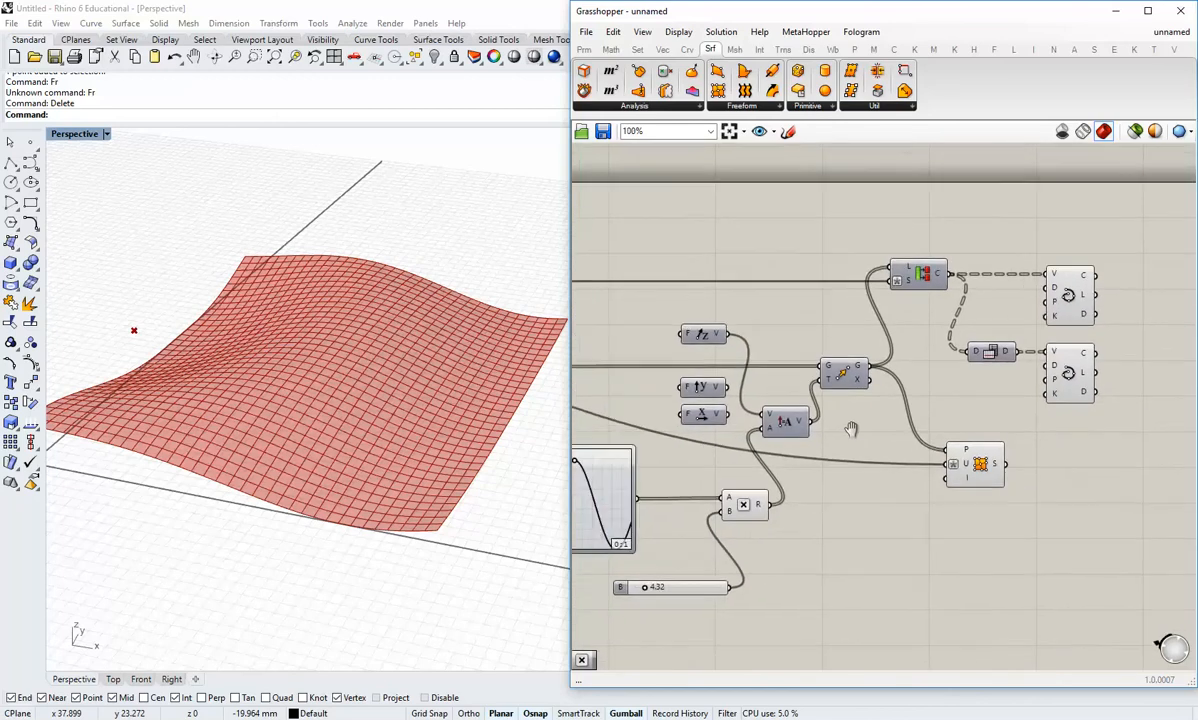
right_drag(722, 449, 893, 434)
scroll(829, 555, up, 2)
mouse_move(820, 593)
mouse_down()
mouse_move(800, 592)
mouse_move(839, 596)
mouse_up()
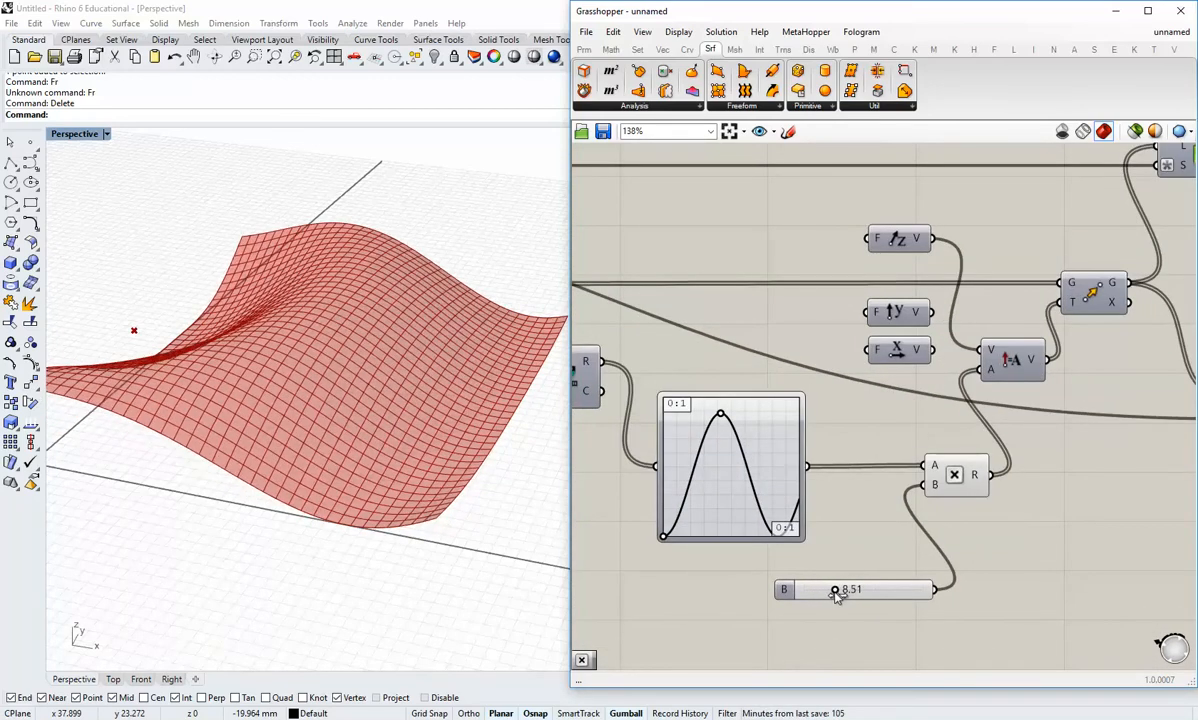
Step: Move the attractor point in Rhino along the X axis from outside the surface into the area of the grid
right_drag(824, 497, 952, 497)
scroll(952, 497, down, 2)
right_drag(785, 476, 924, 505)
right_drag(671, 456, 720, 468)
click(735, 453)
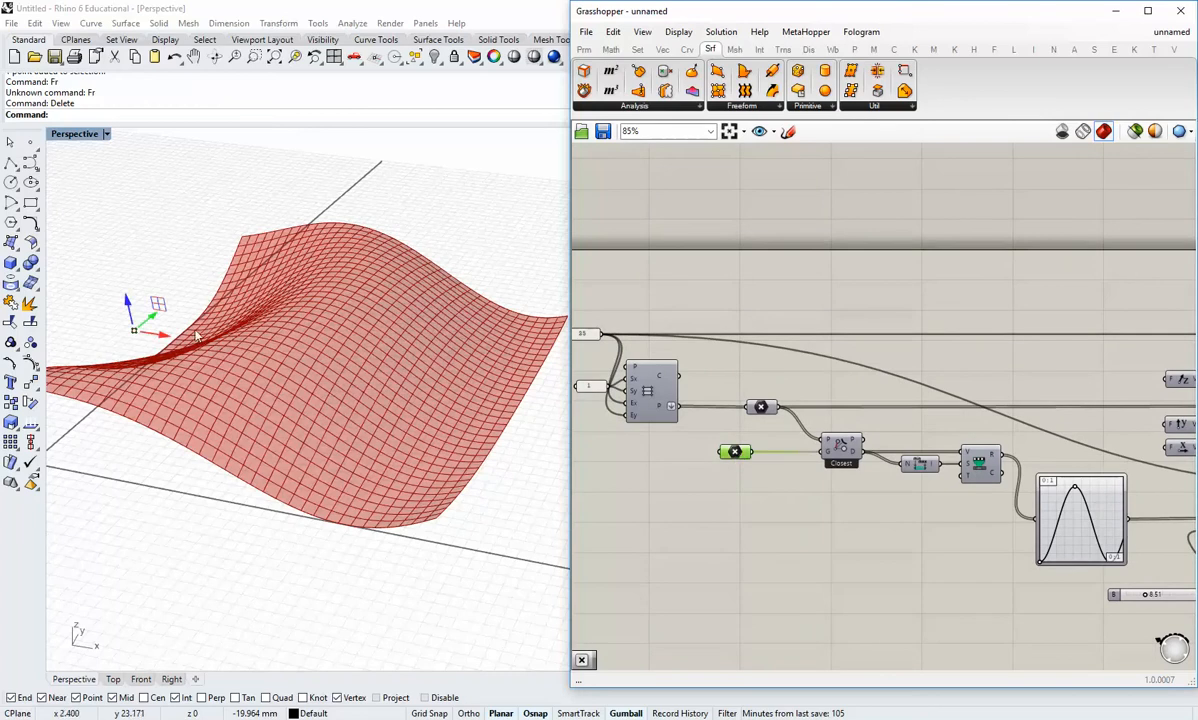
drag(167, 335, 289, 374)
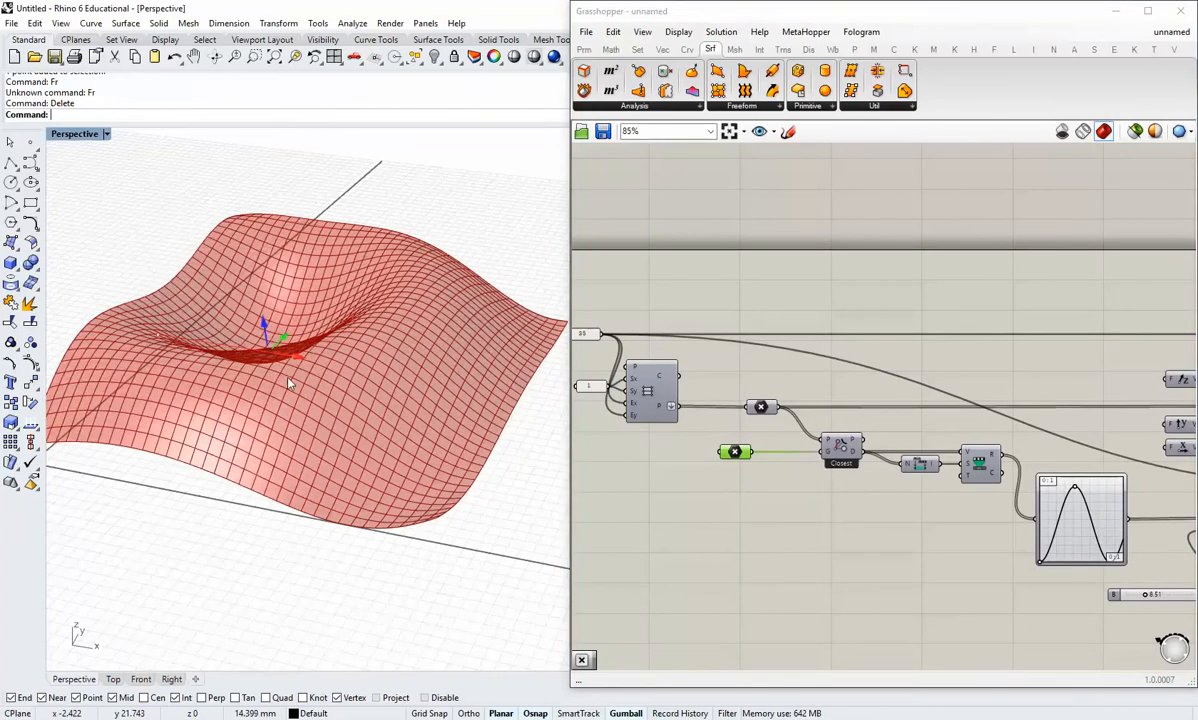
double_click(76, 134)
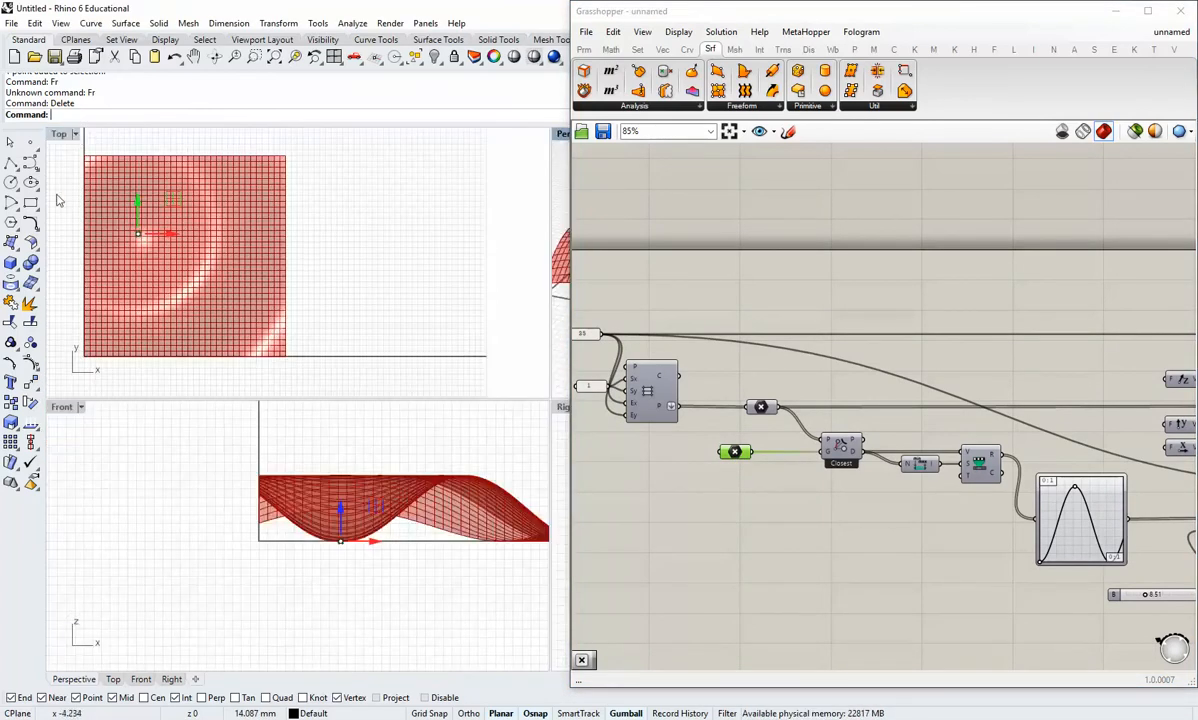
double_click(562, 134)
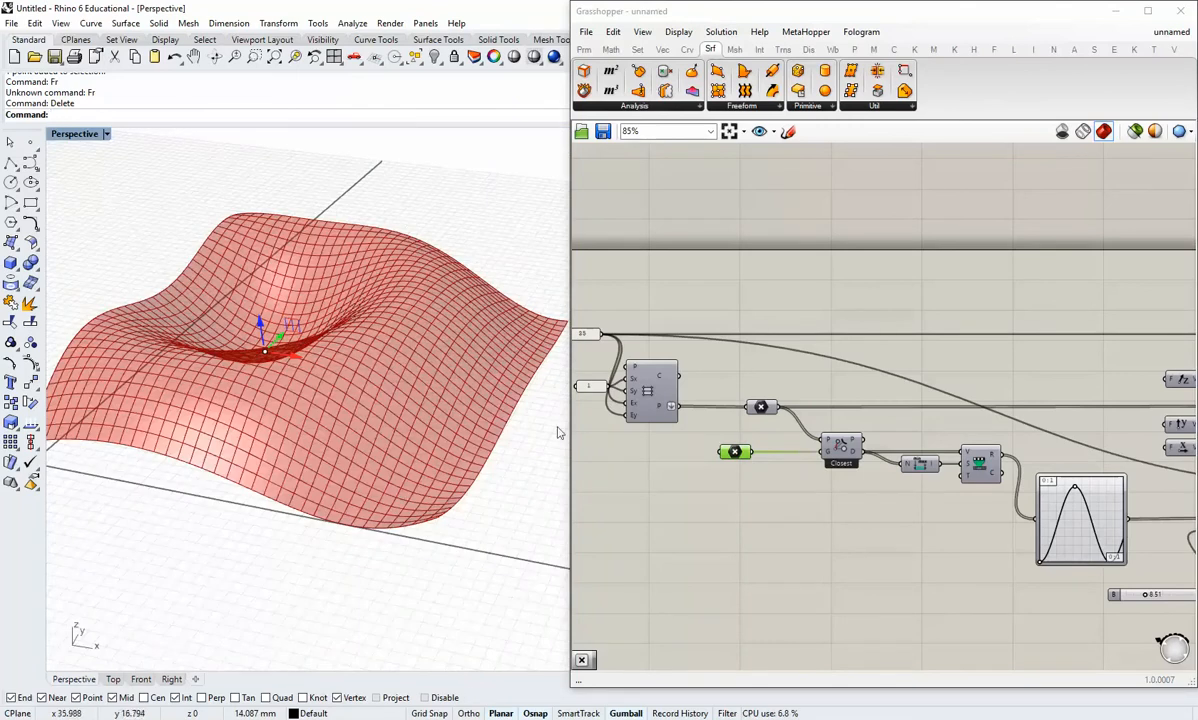
click(786, 556)
Step: Shift the Surface From Points component slightly down on the canvas, farther from the Interpolate components
scroll(782, 542, down, 2)
right_drag(1088, 586, 936, 500)
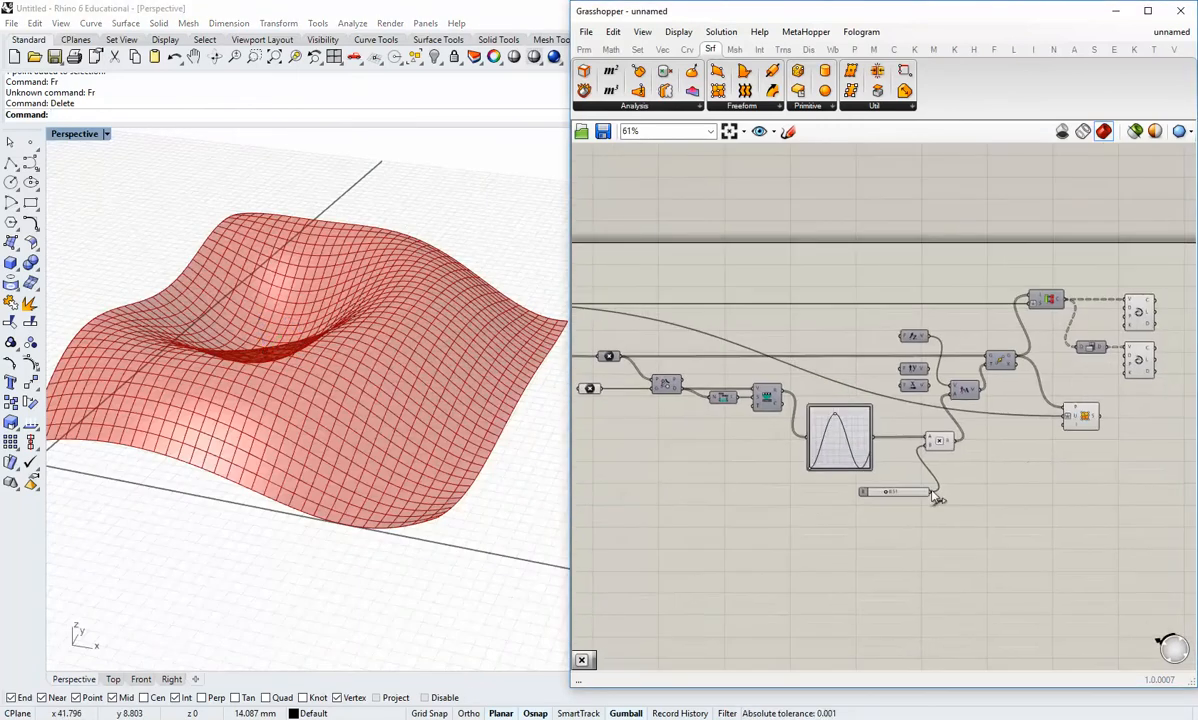
right_drag(1139, 449, 999, 470)
scroll(990, 465, up, 3)
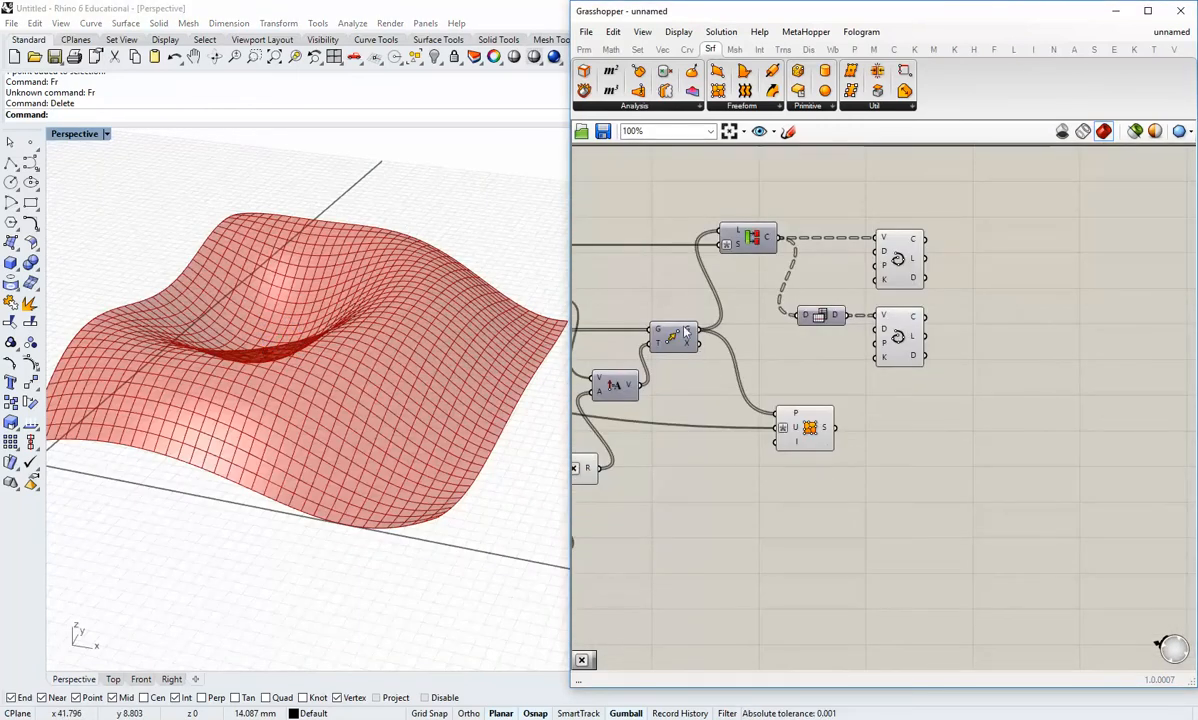
drag(808, 428, 808, 436)
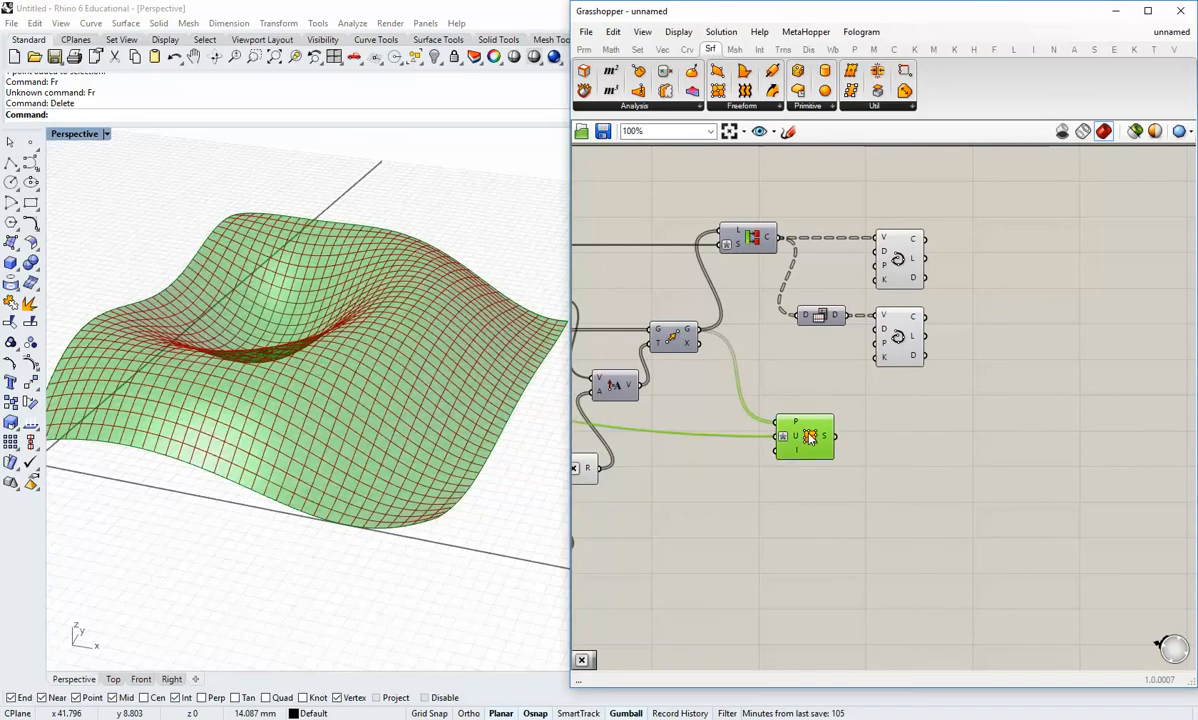
click(757, 501)
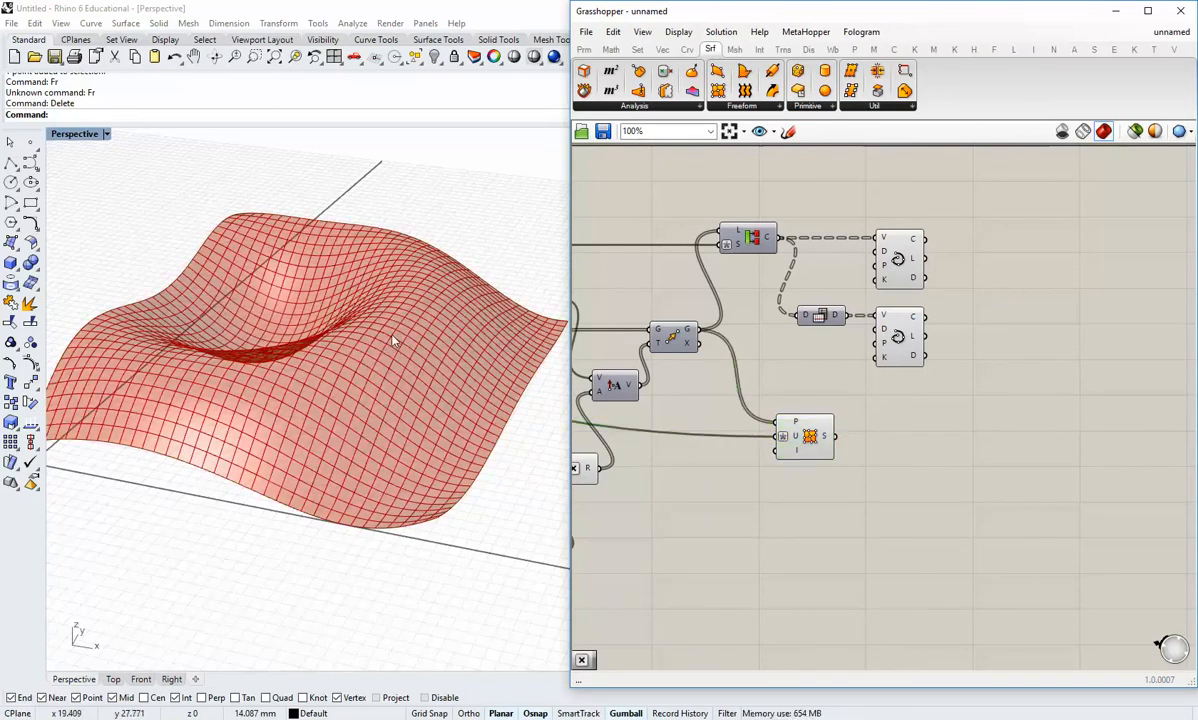
Step: Add an Evaluate Surface and a Surface Closest Point component beside Surface From Points, with Surface Closest Point in between
scroll(365, 390, up, 3)
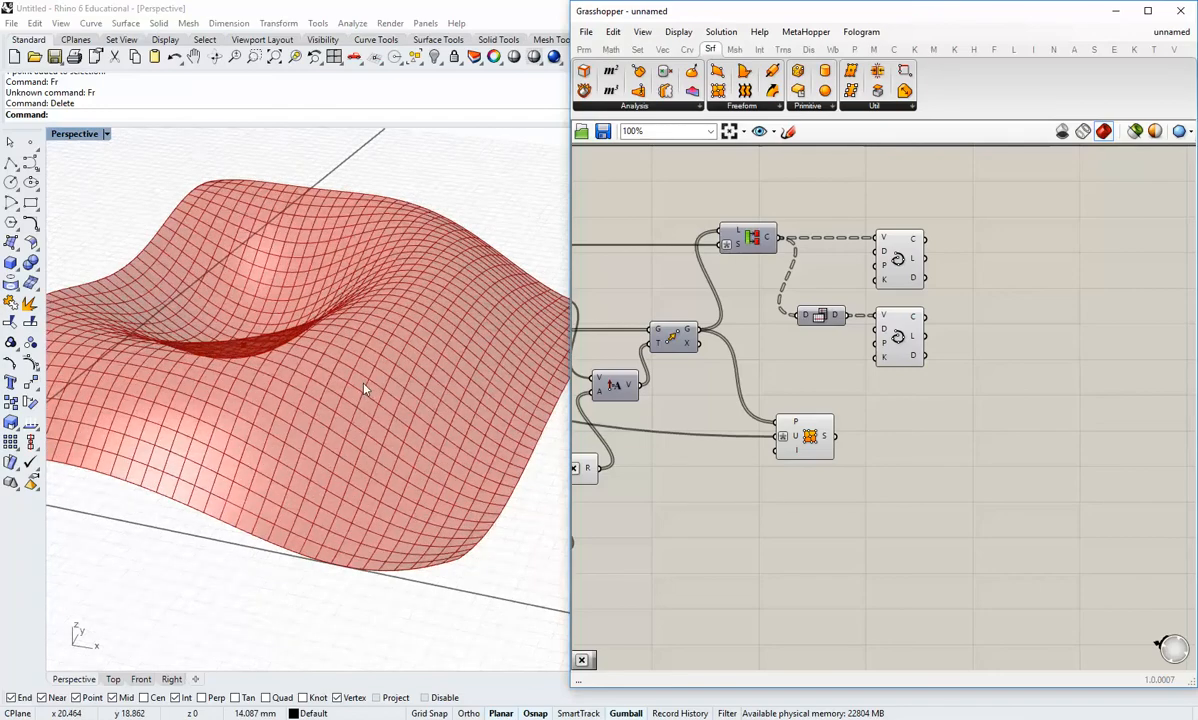
right_drag(334, 420, 305, 289)
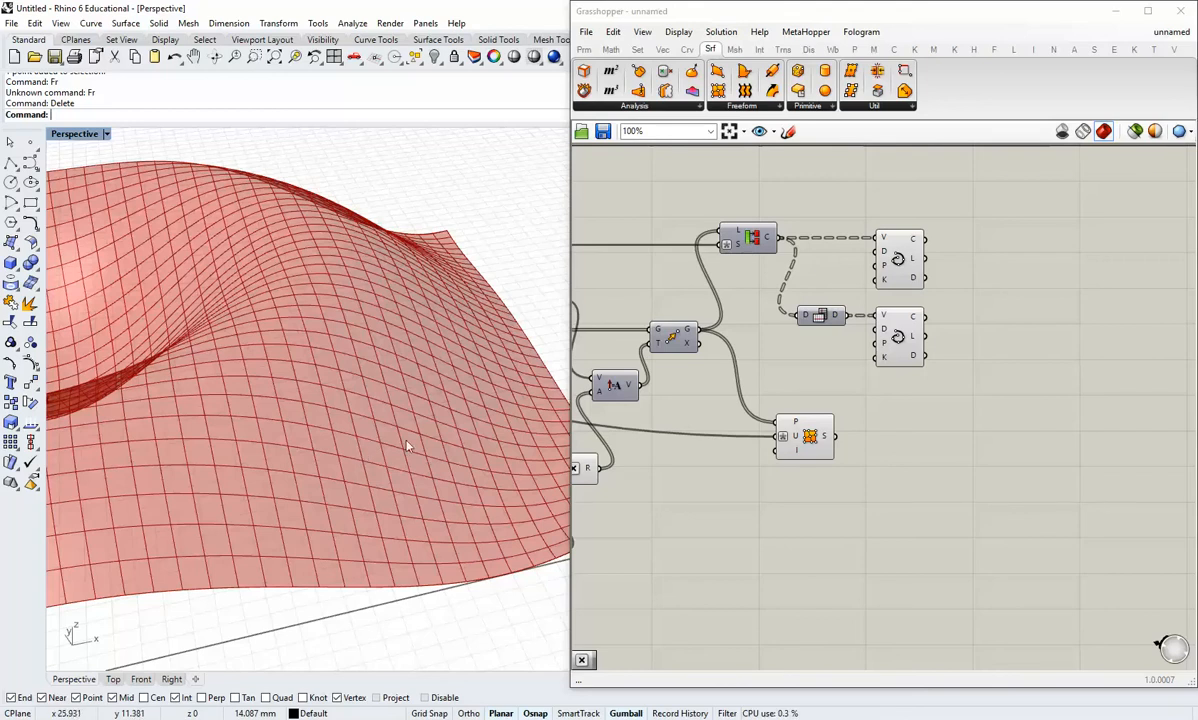
right_drag(817, 460, 716, 444)
scroll(710, 442, up, 2)
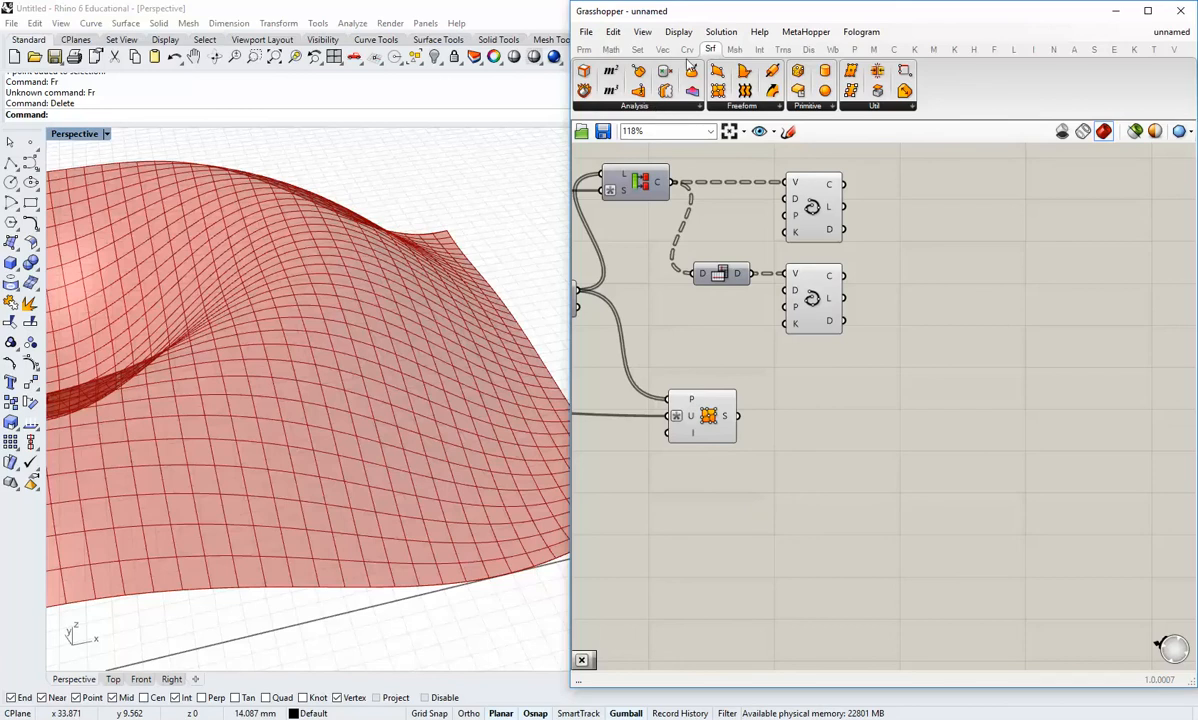
click(649, 107)
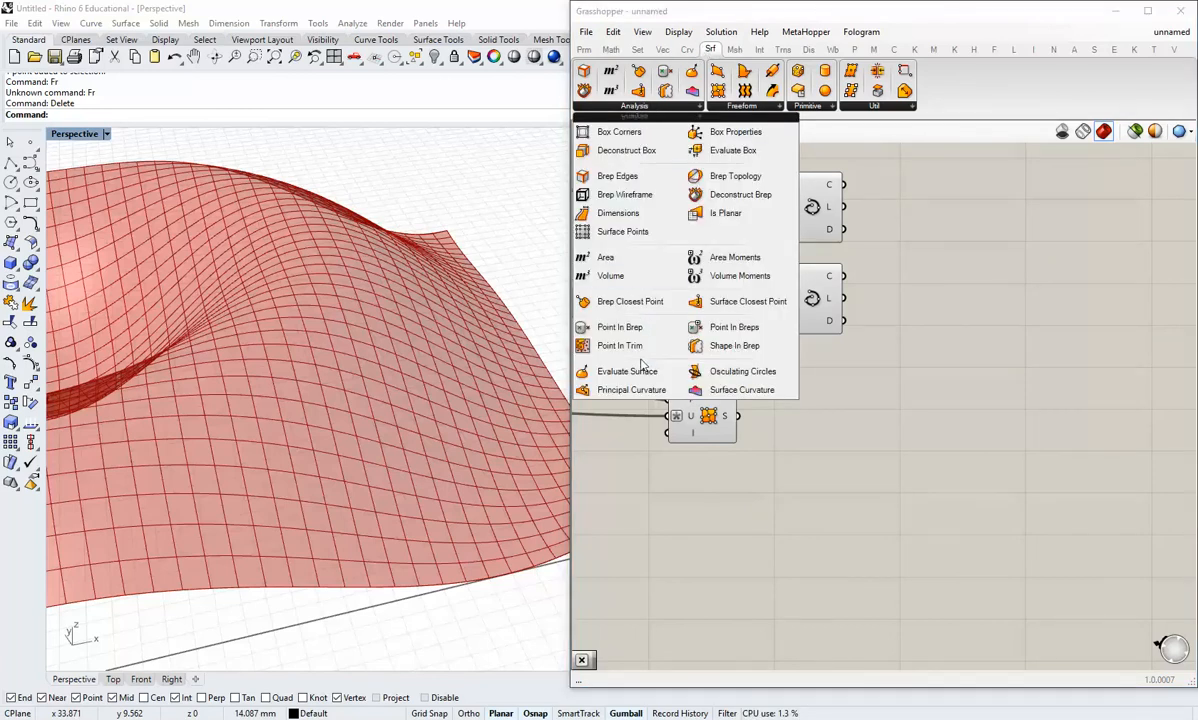
drag(625, 371, 906, 422)
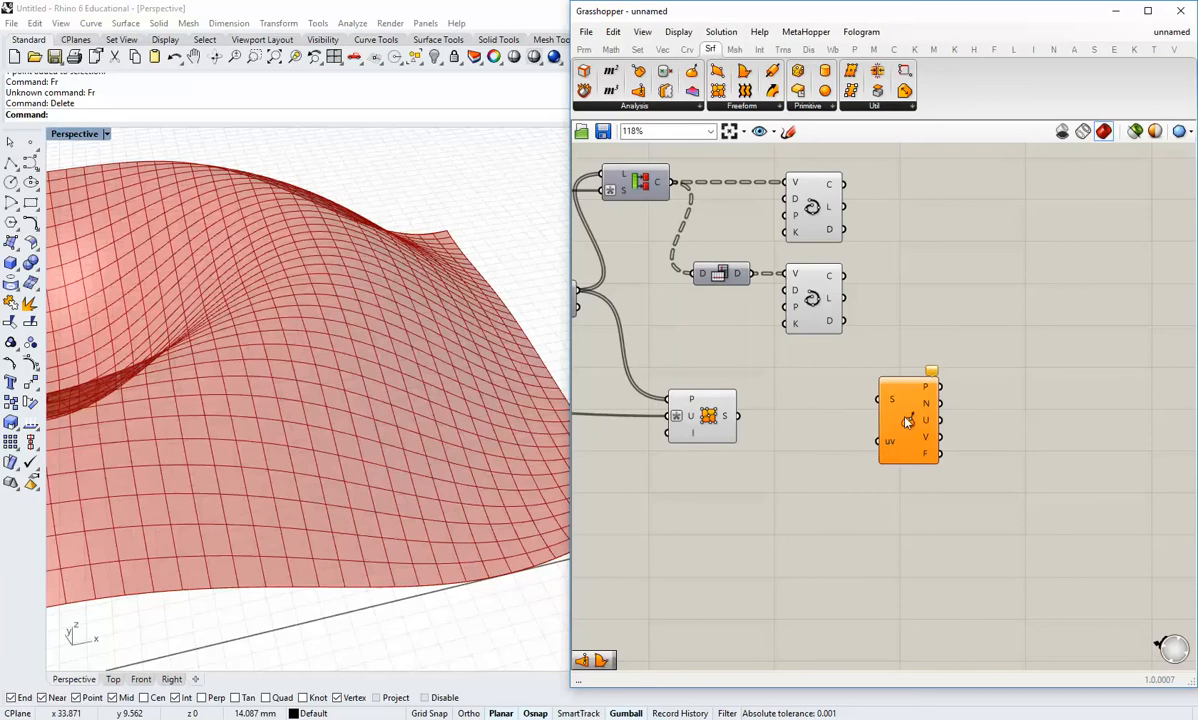
click(658, 106)
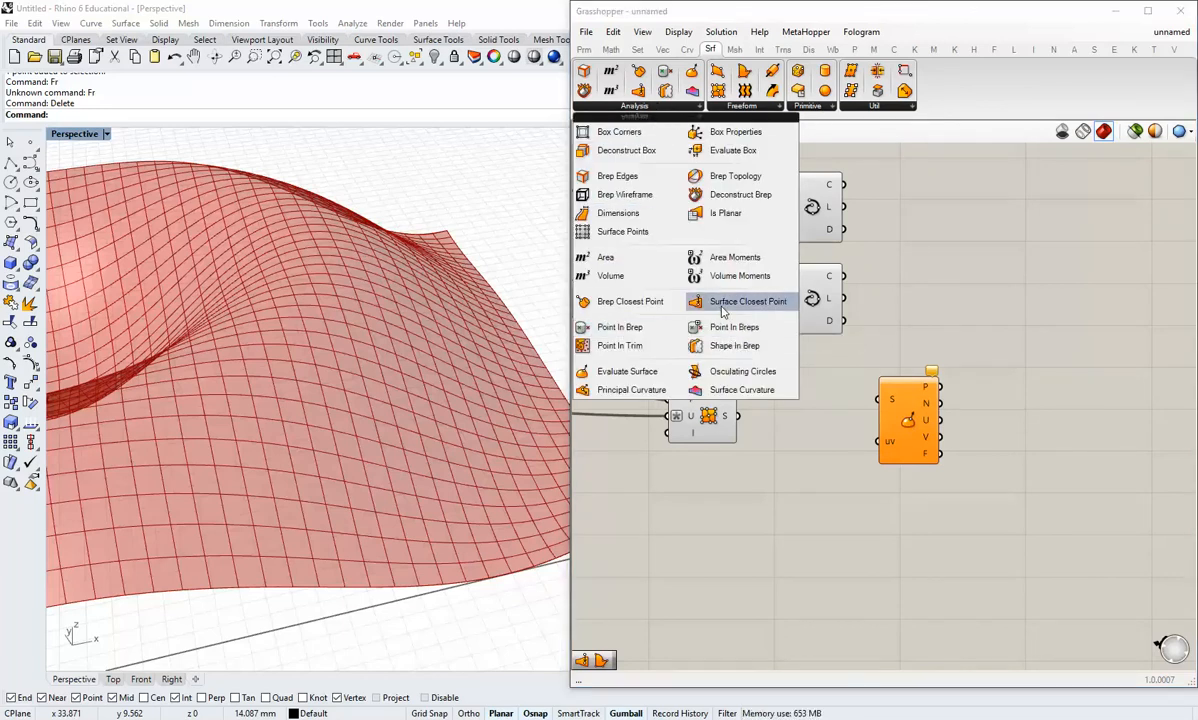
drag(722, 311, 798, 450)
drag(912, 402, 944, 393)
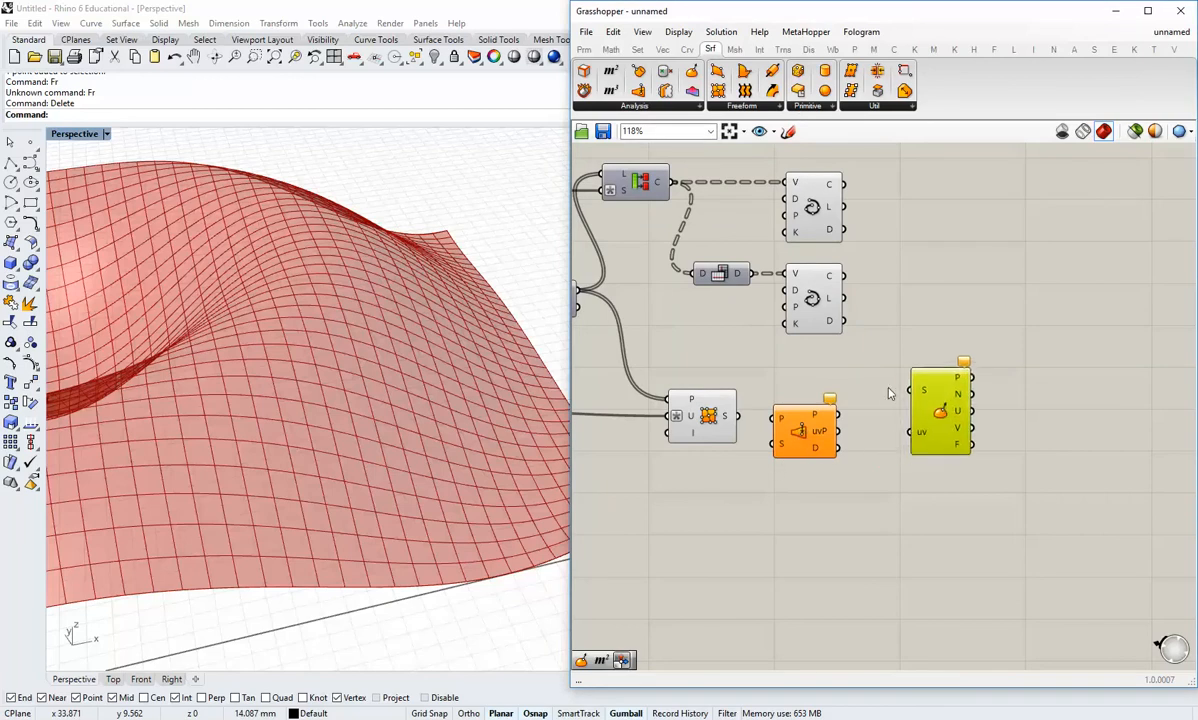
click(868, 387)
Step: Connect Move's G output to Surface Closest Point's P input and Surface From Points to its S input, and nudge Surface Closest Point right
right_drag(685, 352, 785, 386)
drag(682, 325, 871, 441)
drag(899, 431, 903, 440)
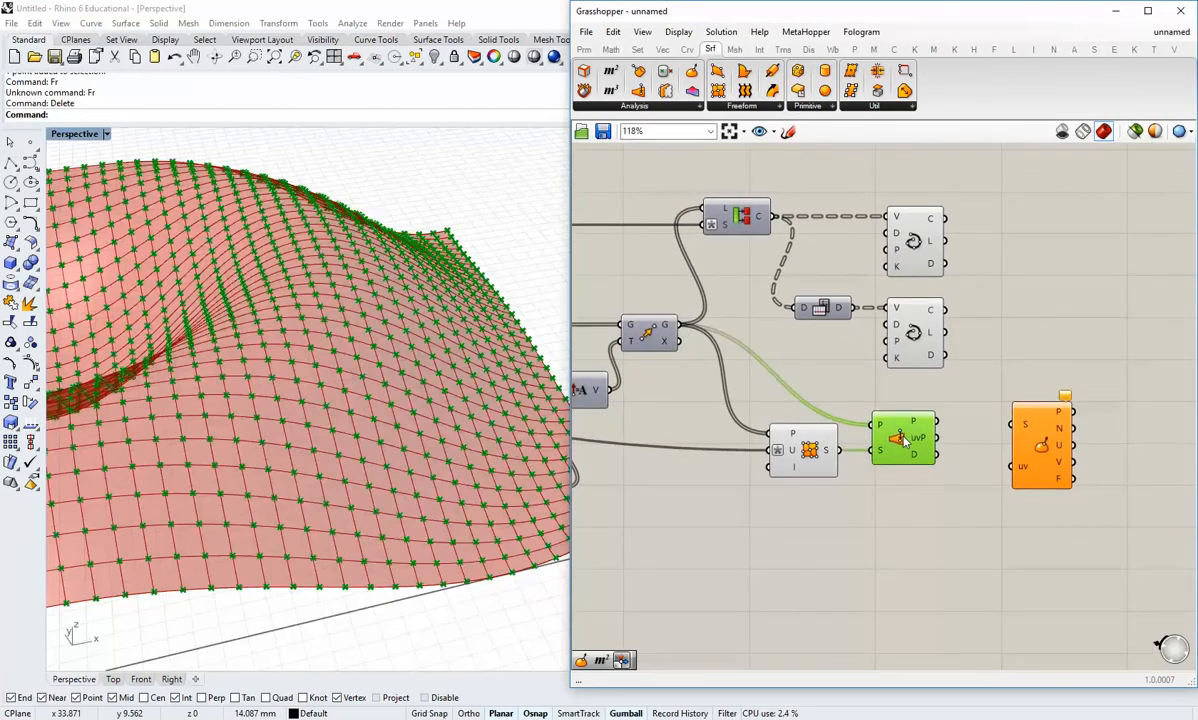
click(891, 497)
right_drag(858, 501, 803, 507)
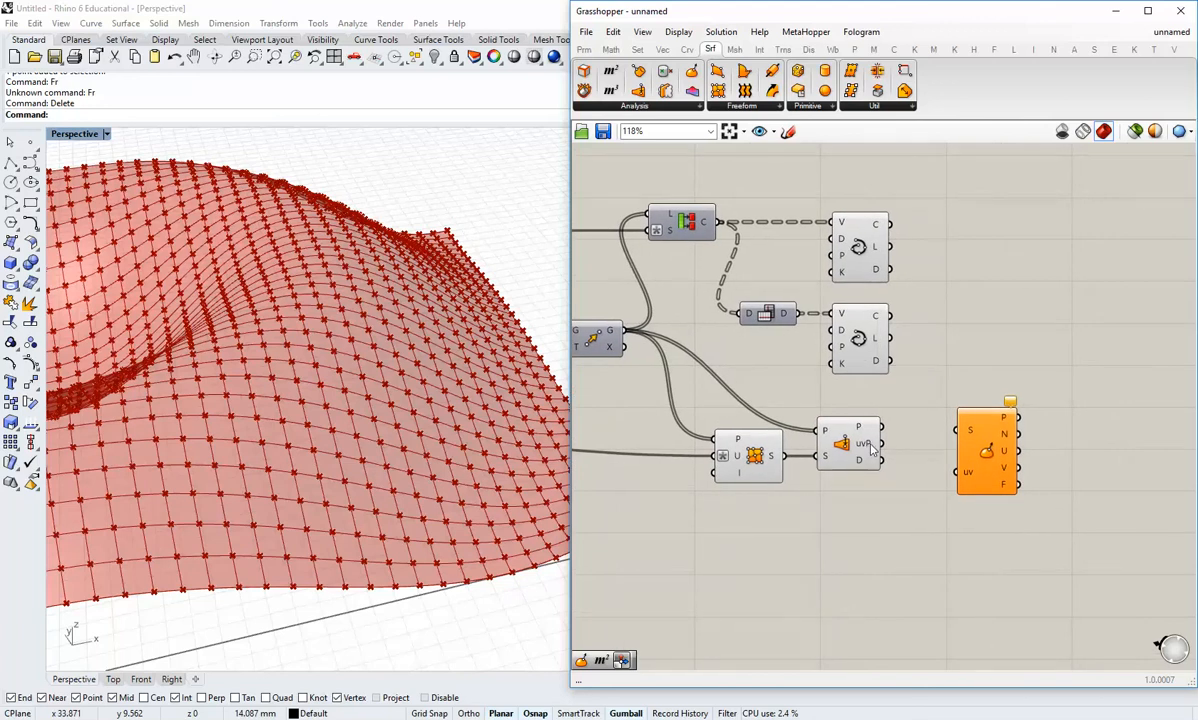
mouse_move(873, 450)
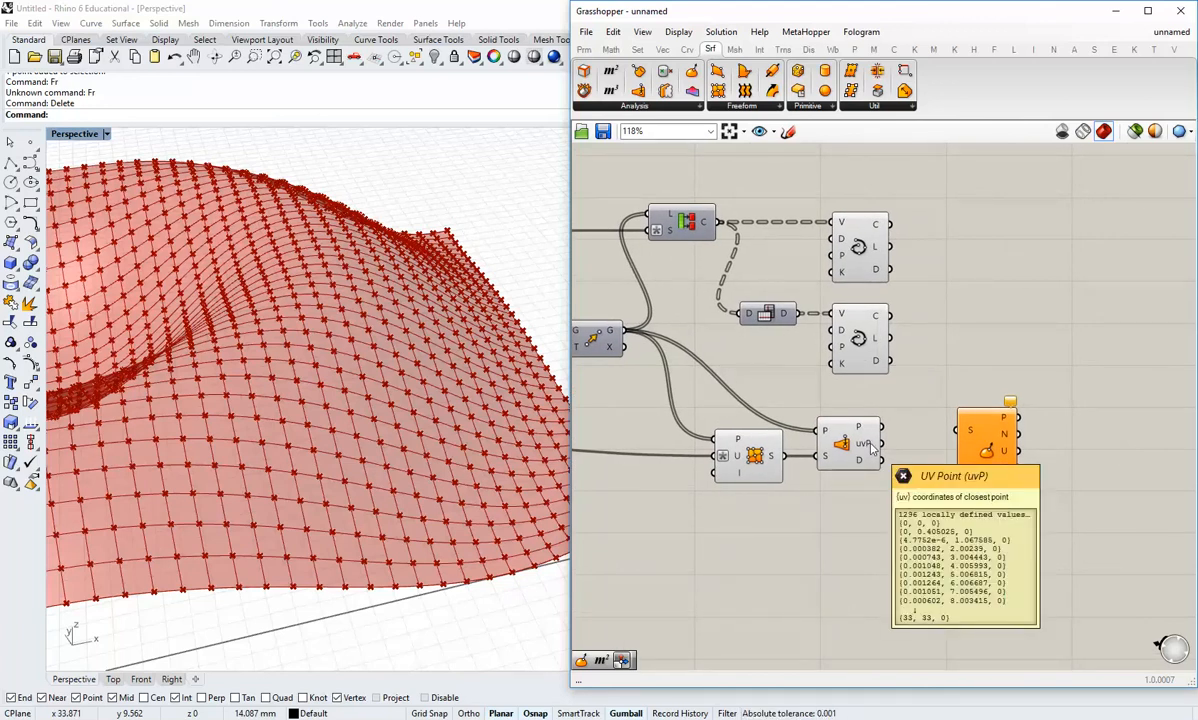
drag(863, 450, 870, 450)
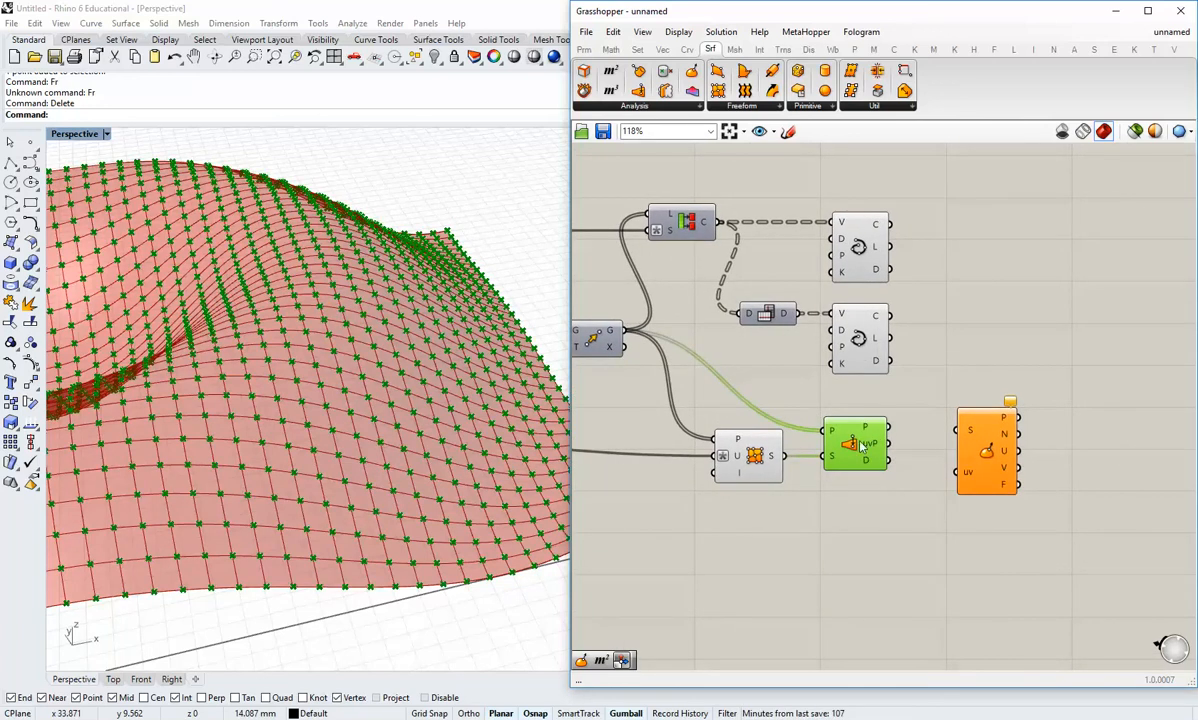
click(885, 482)
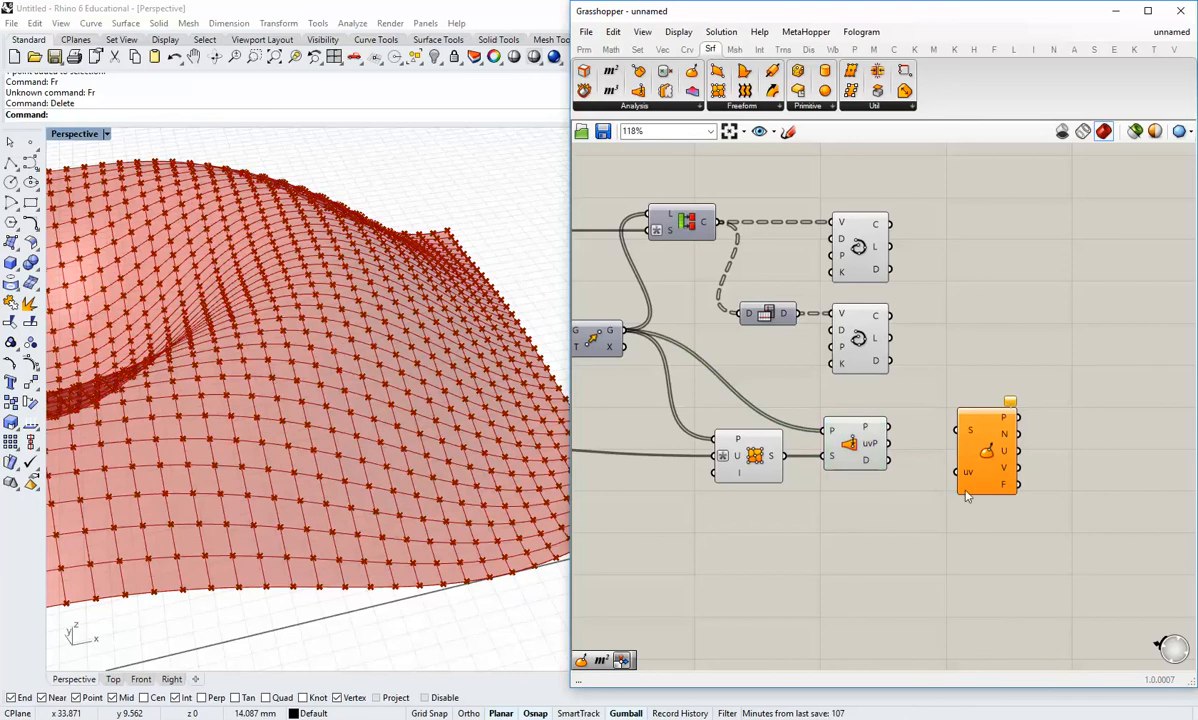
Step: Connect Surface Closest Point's uvP output to the uv input of Evaluate Surface
scroll(885, 482, up, 3)
mouse_move(928, 440)
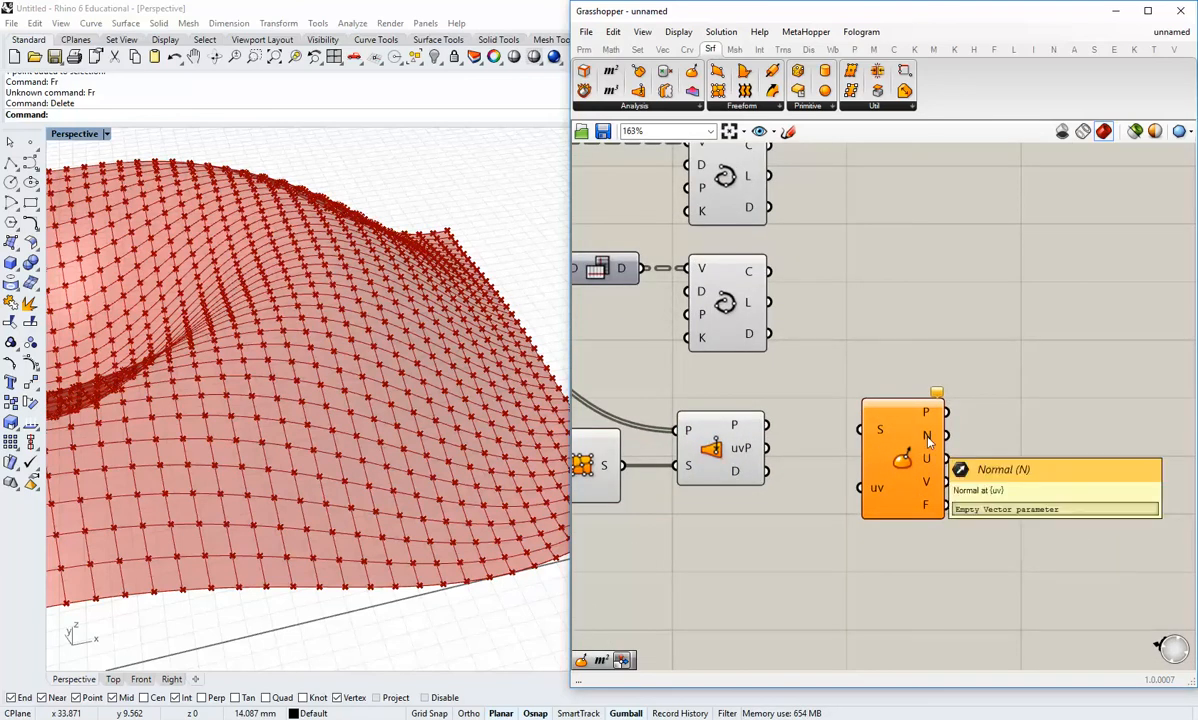
mouse_move(745, 449)
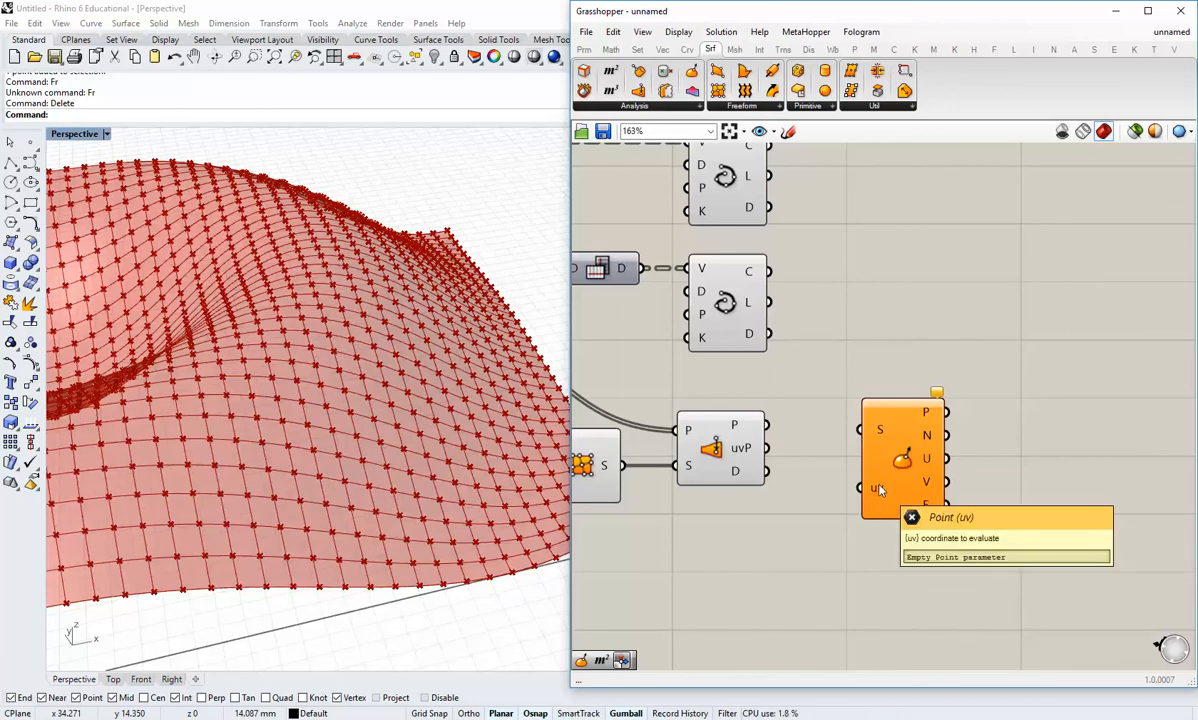
drag(879, 489, 766, 448)
scroll(808, 508, down, 2)
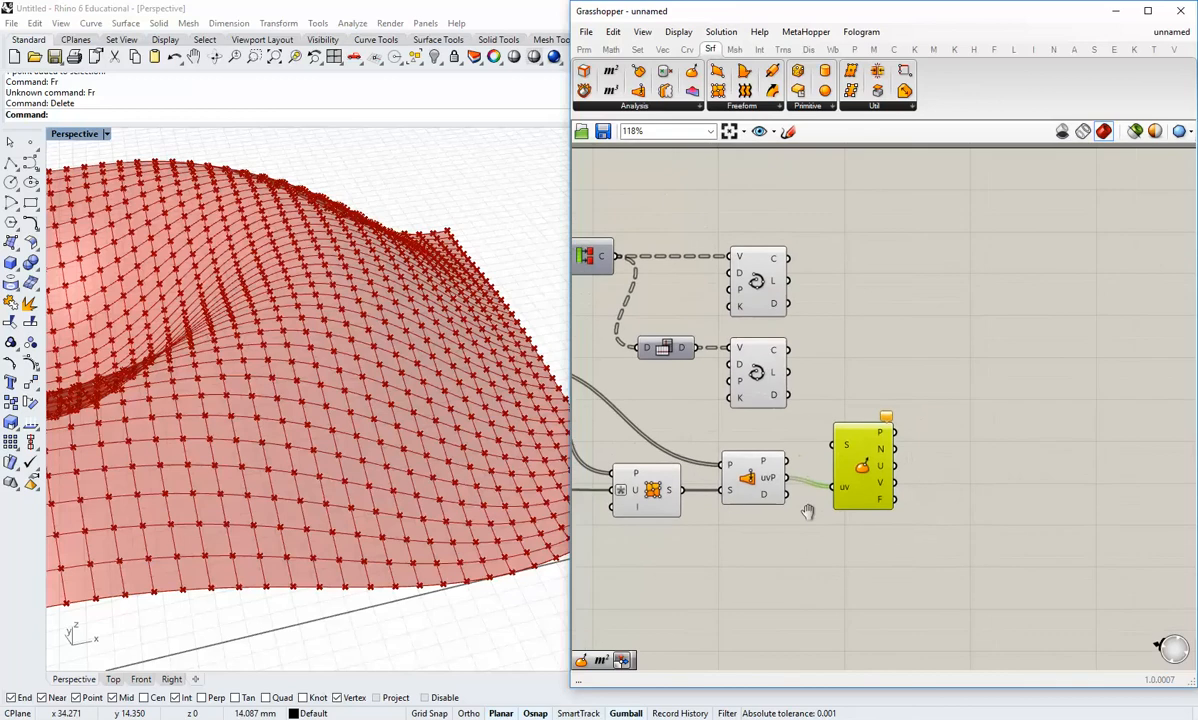
Step: Raise Evaluate Surface slightly and connect Surface From Points' S output to its S input
drag(838, 458, 629, 234)
click(977, 343)
drag(910, 537, 906, 519)
click(730, 538)
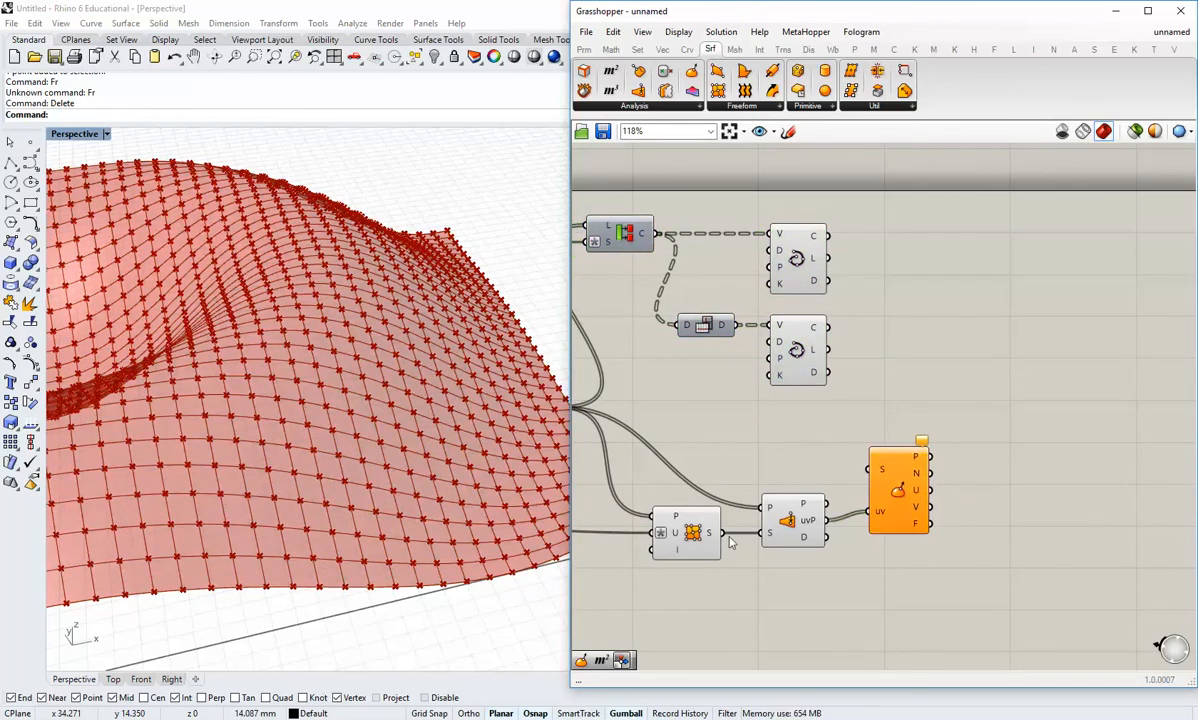
drag(724, 533, 868, 468)
Step: Turn off the preview of Surface Closest Point and move the component below Evaluate Surface
click(790, 515)
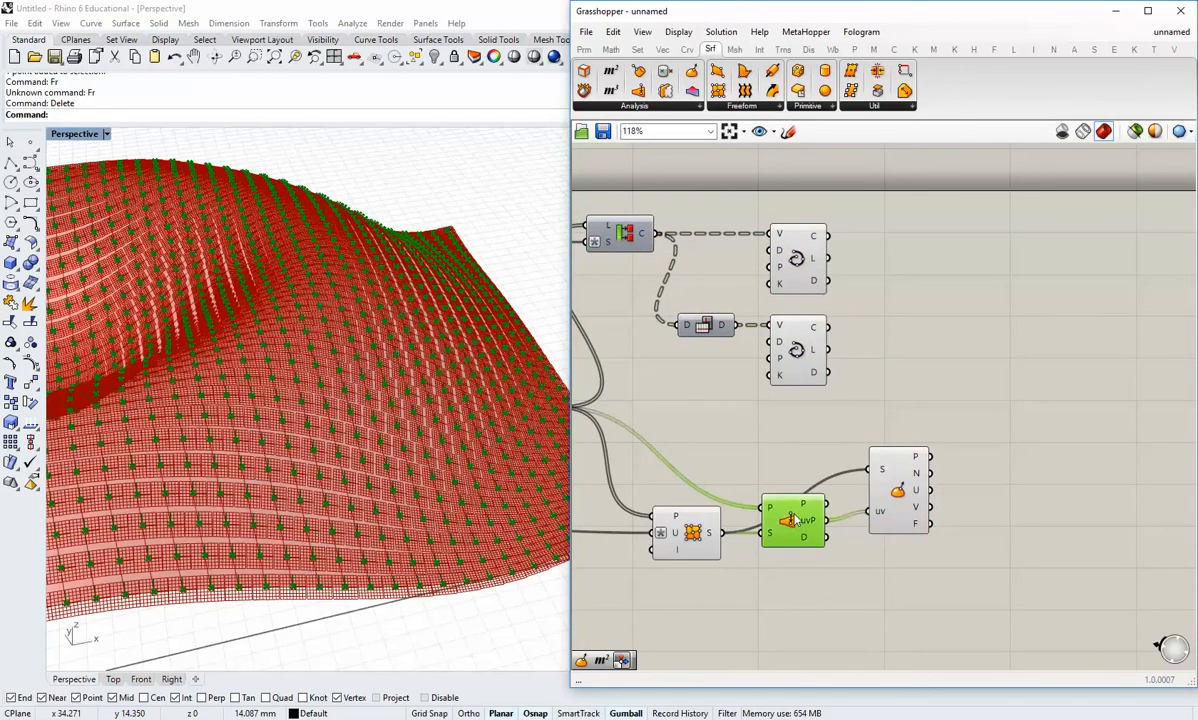
right_click(797, 518)
click(833, 543)
drag(790, 522, 794, 573)
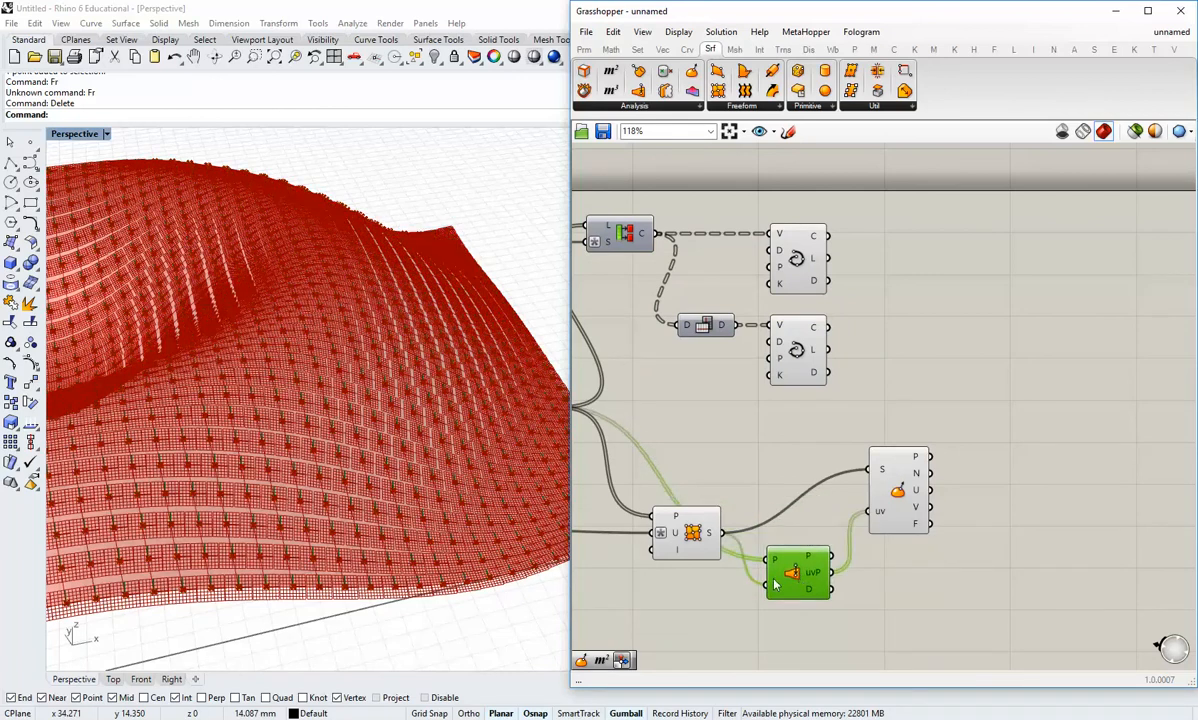
click(725, 600)
Step: Turn off the preview of Surface From Points, lower it level with Surface Closest Point, and shift Evaluate Surface slightly left
right_click(700, 545)
click(736, 565)
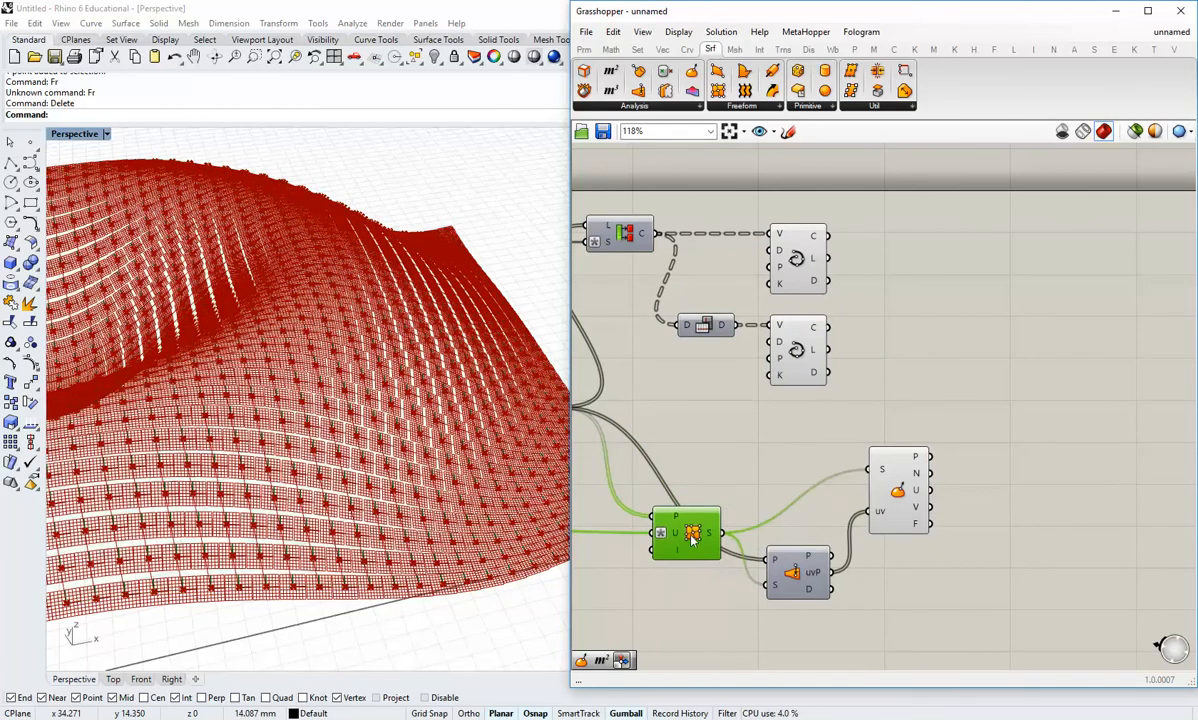
drag(693, 543, 679, 596)
click(768, 504)
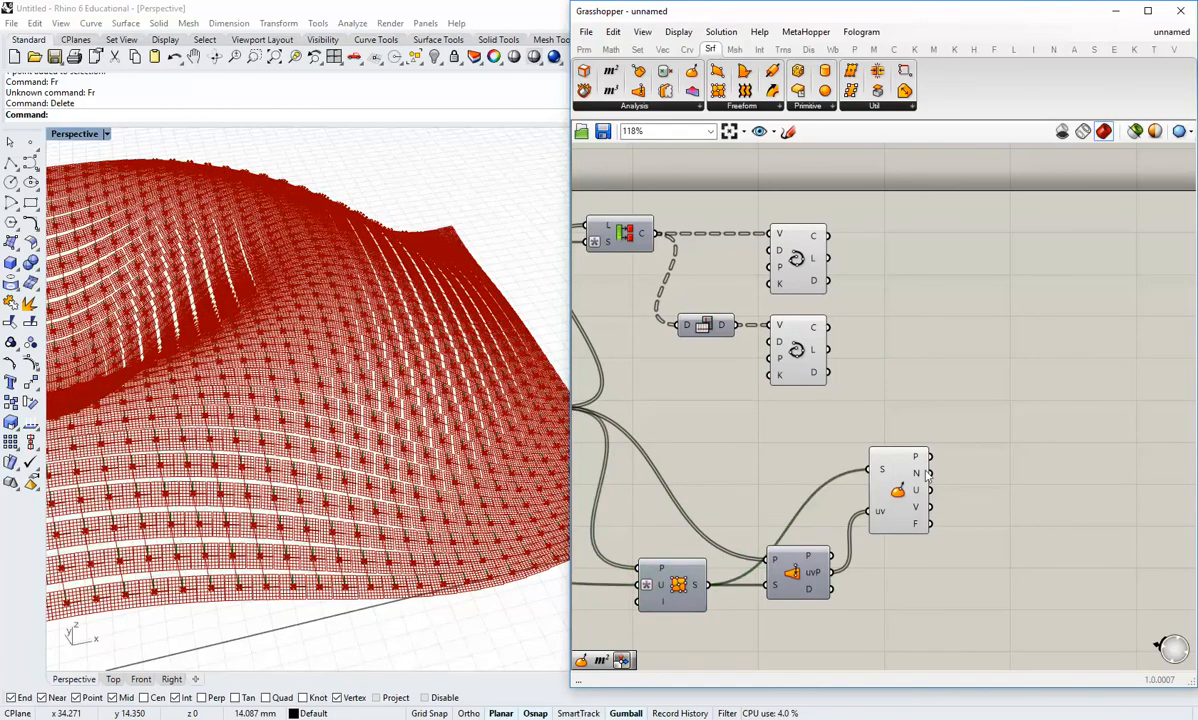
drag(908, 493, 888, 492)
click(757, 473)
Step: Set the Grasshopper preview plane size to 0.5
right_drag(440, 410, 390, 450)
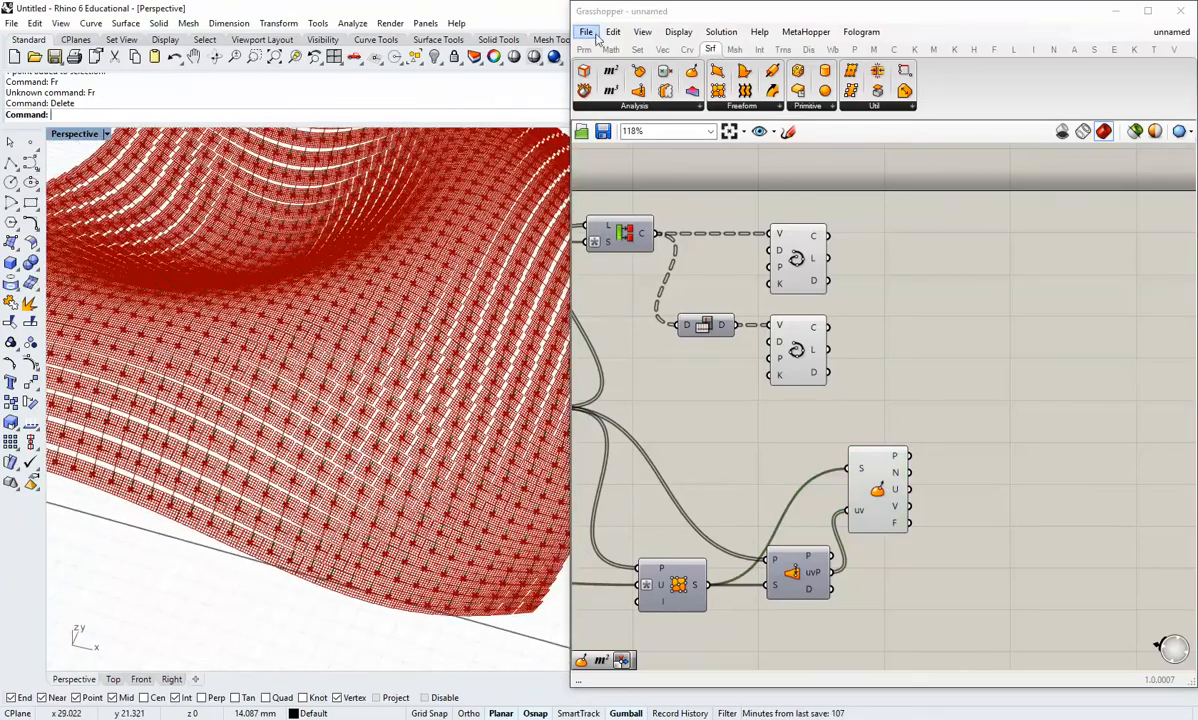
click(644, 32)
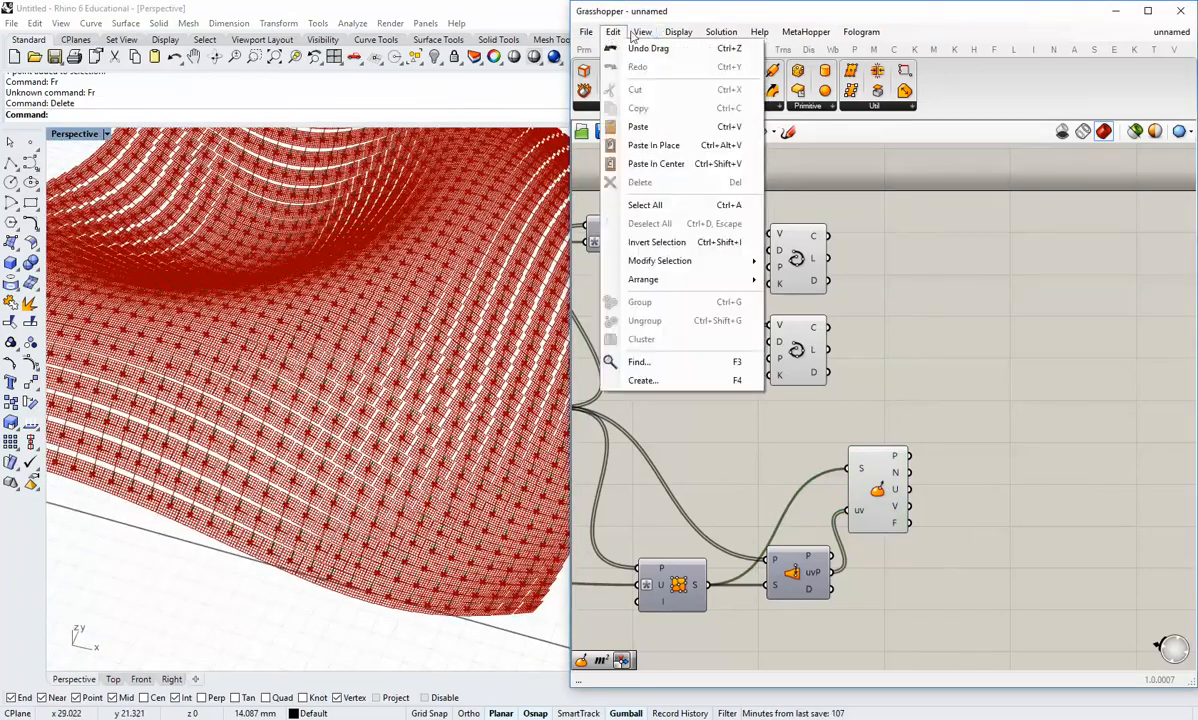
click(676, 36)
click(678, 33)
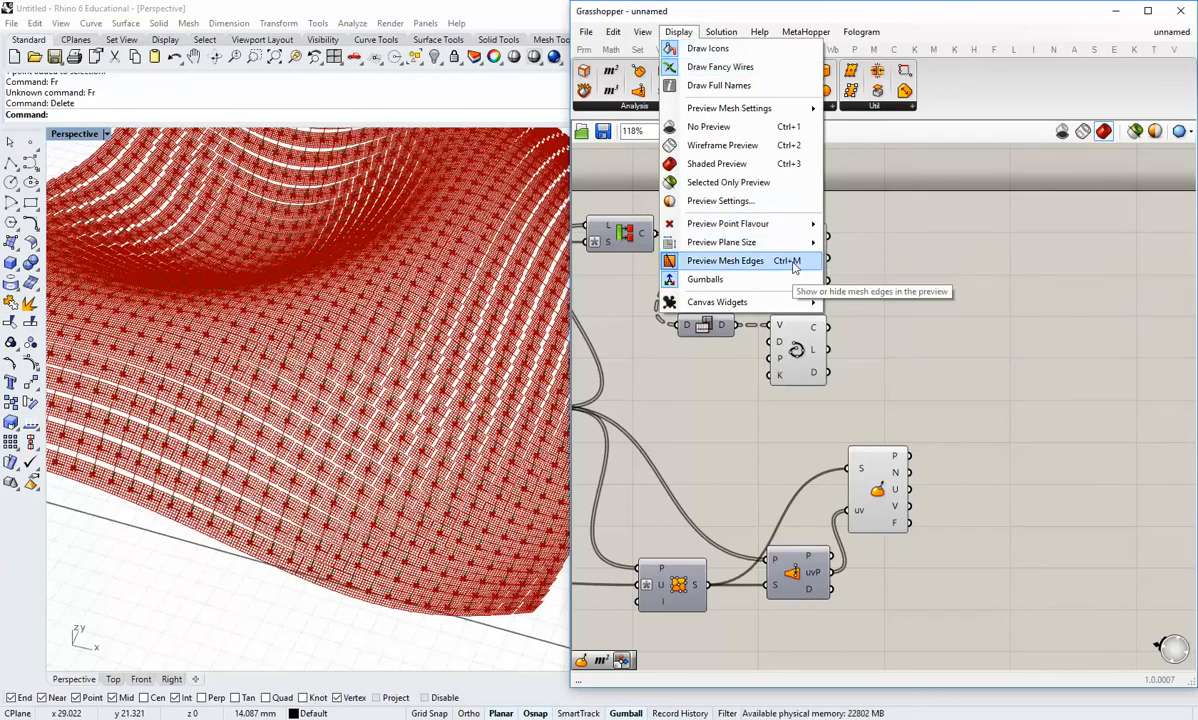
mouse_move(760, 243)
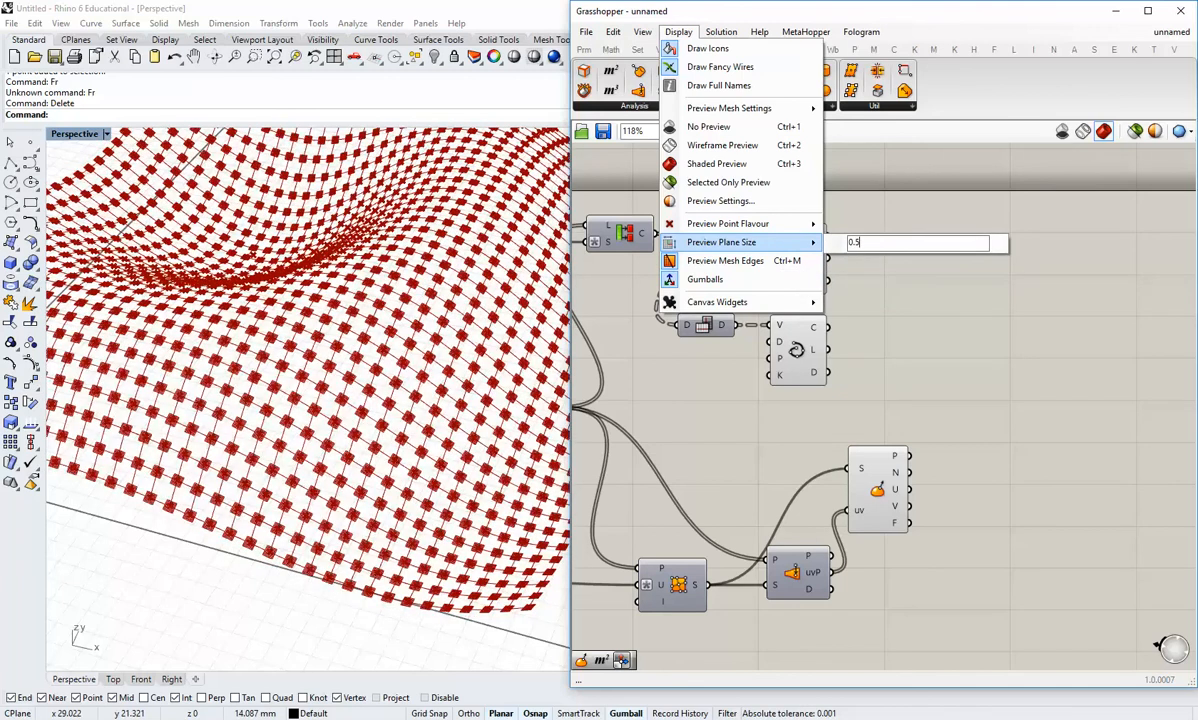
click(953, 301)
Step: Turn off the preview of the Evaluate Surface component
mouse_move(345, 305)
right_down()
mouse_move(308, 449)
mouse_move(344, 293)
right_up()
right_drag(687, 504, 660, 429)
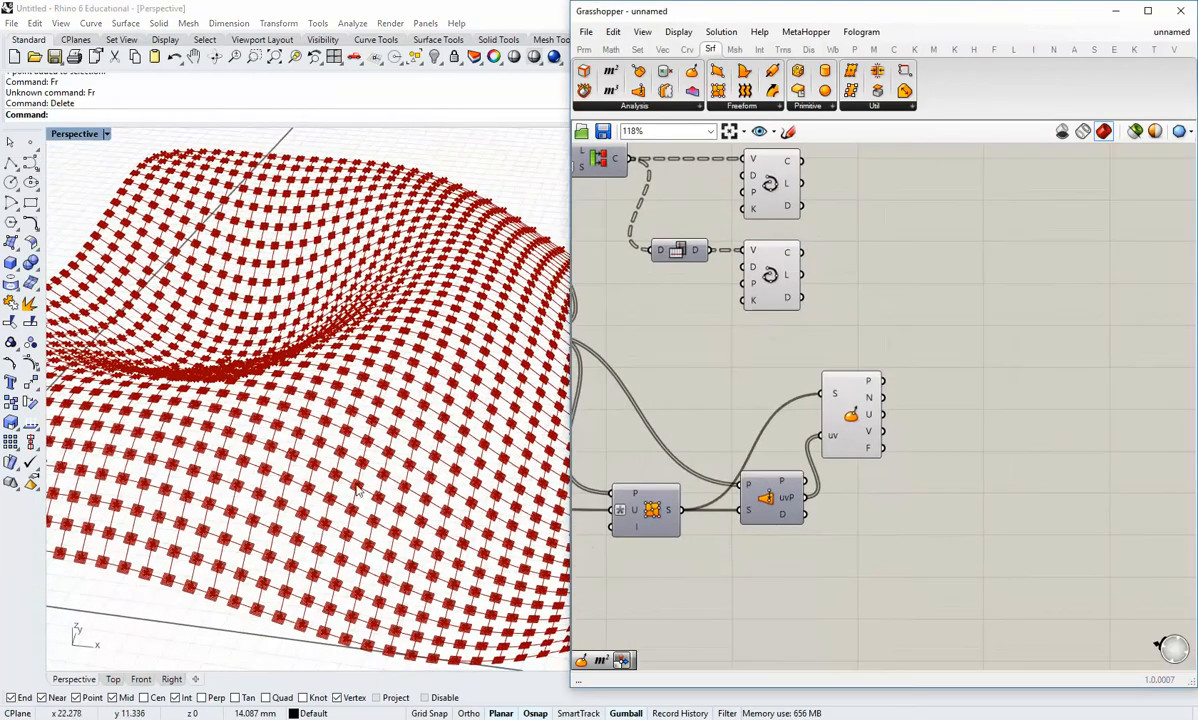
scroll(856, 409, up, 1)
right_click(856, 416)
click(896, 434)
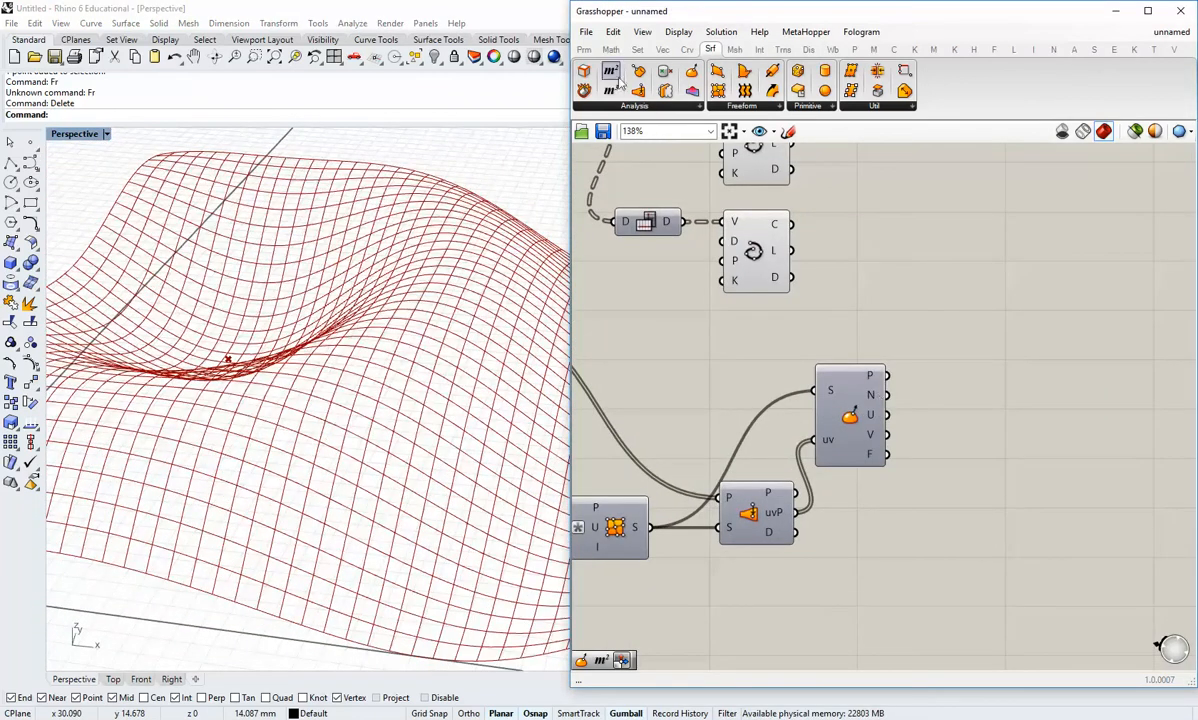
Step: Add a Point parameter, connect Evaluate Surface's P output to it, and narrow the Grasshopper window slightly
click(584, 49)
click(922, 363)
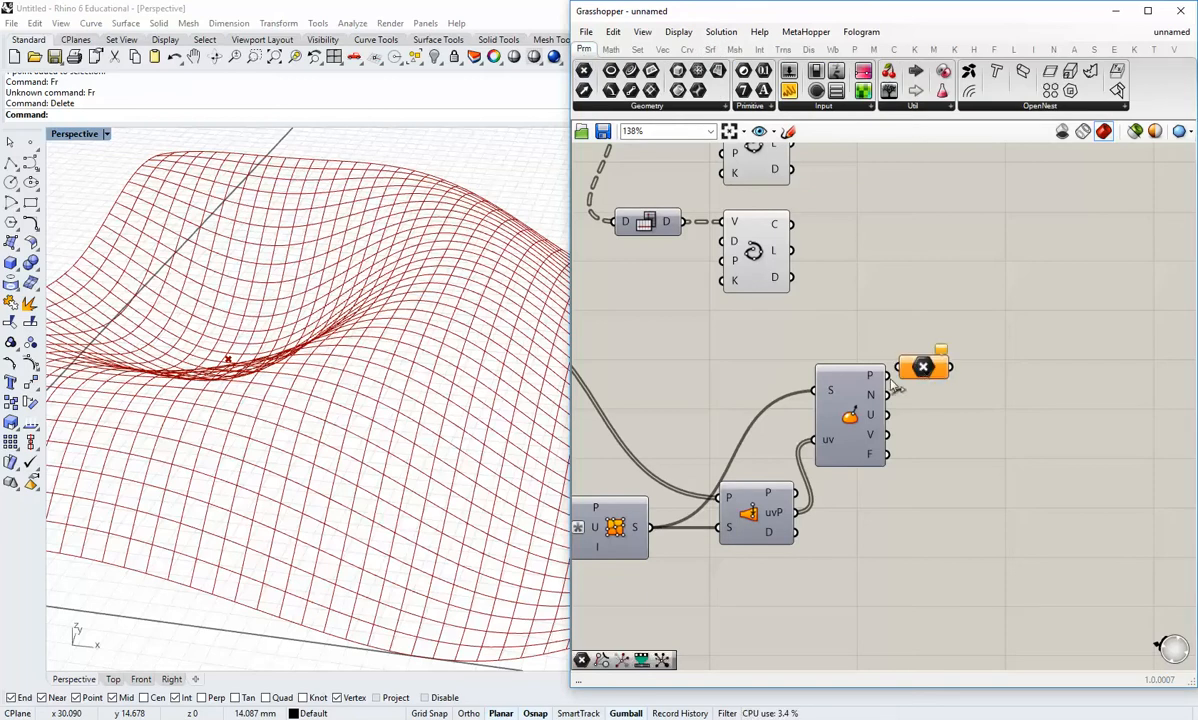
drag(888, 376, 947, 373)
click(946, 411)
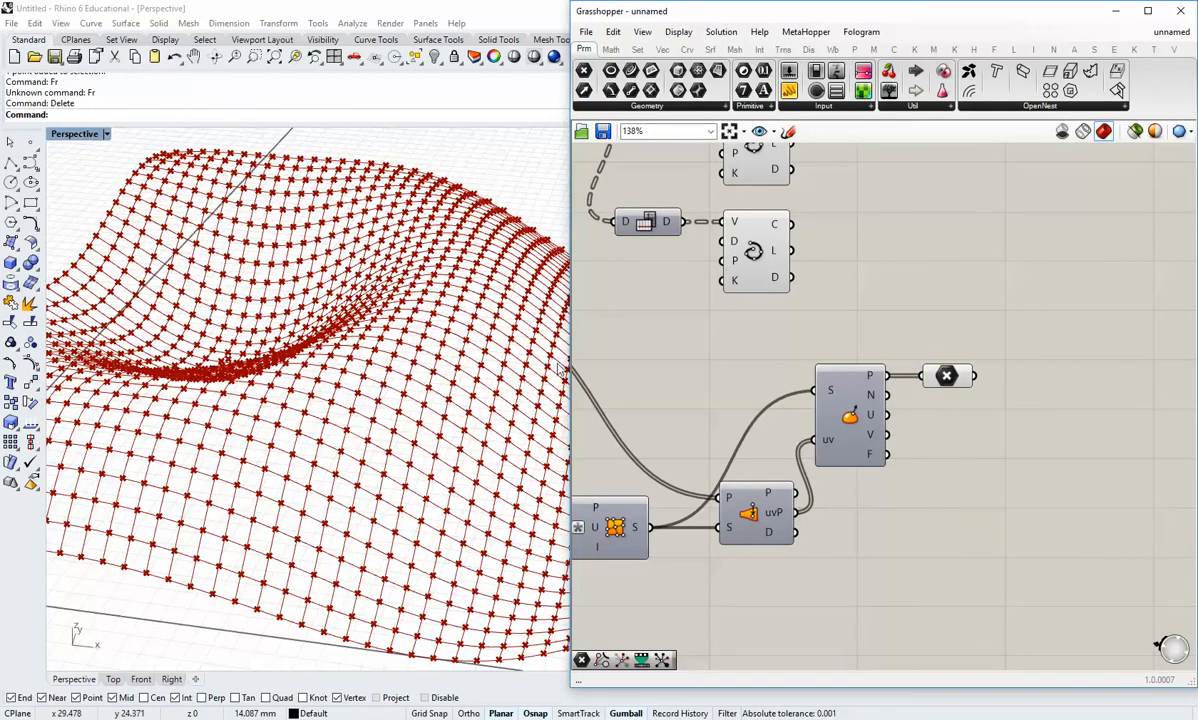
drag(568, 348, 642, 348)
mouse_move(420, 420)
right_down()
mouse_move(388, 436)
mouse_move(430, 440)
right_up()
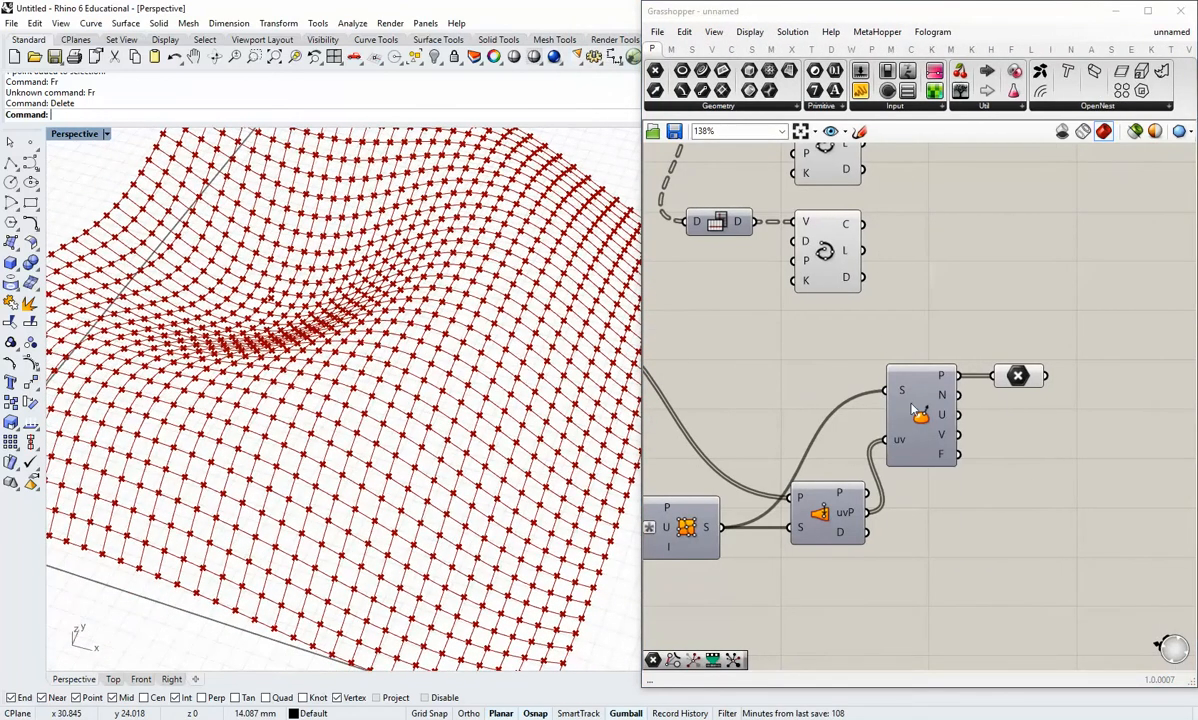
Step: Place a Circle CNR component on the canvas beside the new Point parameter
mouse_move(945, 397)
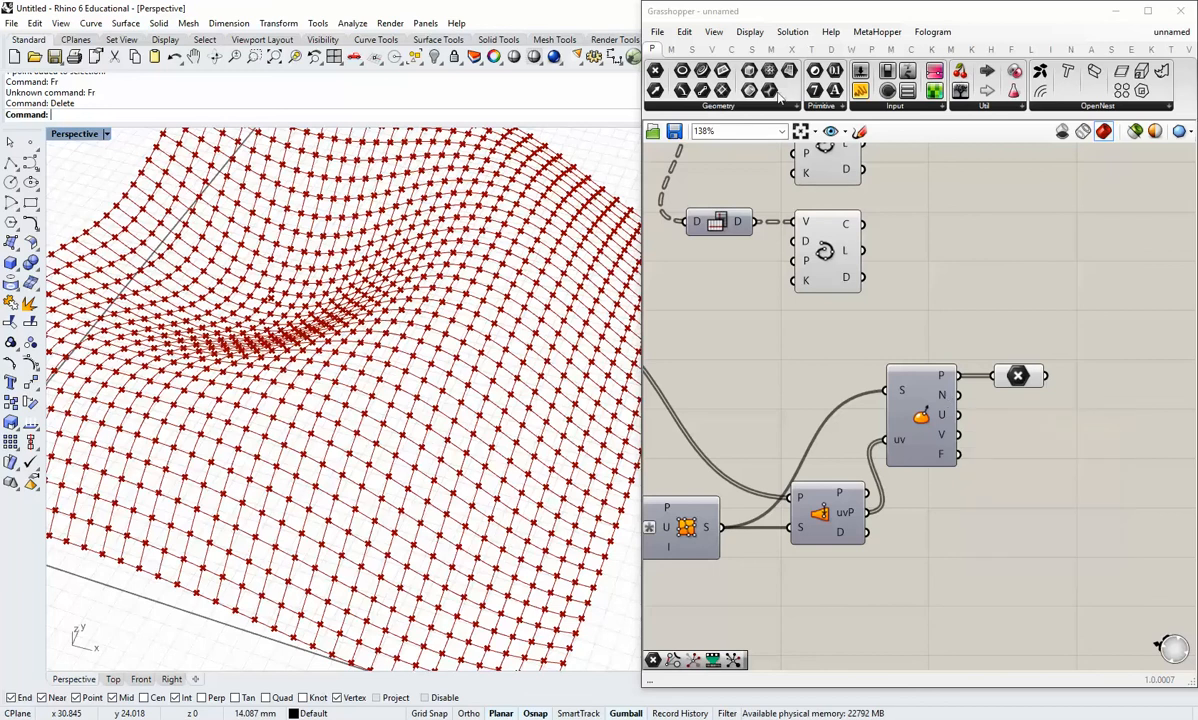
click(732, 50)
click(858, 105)
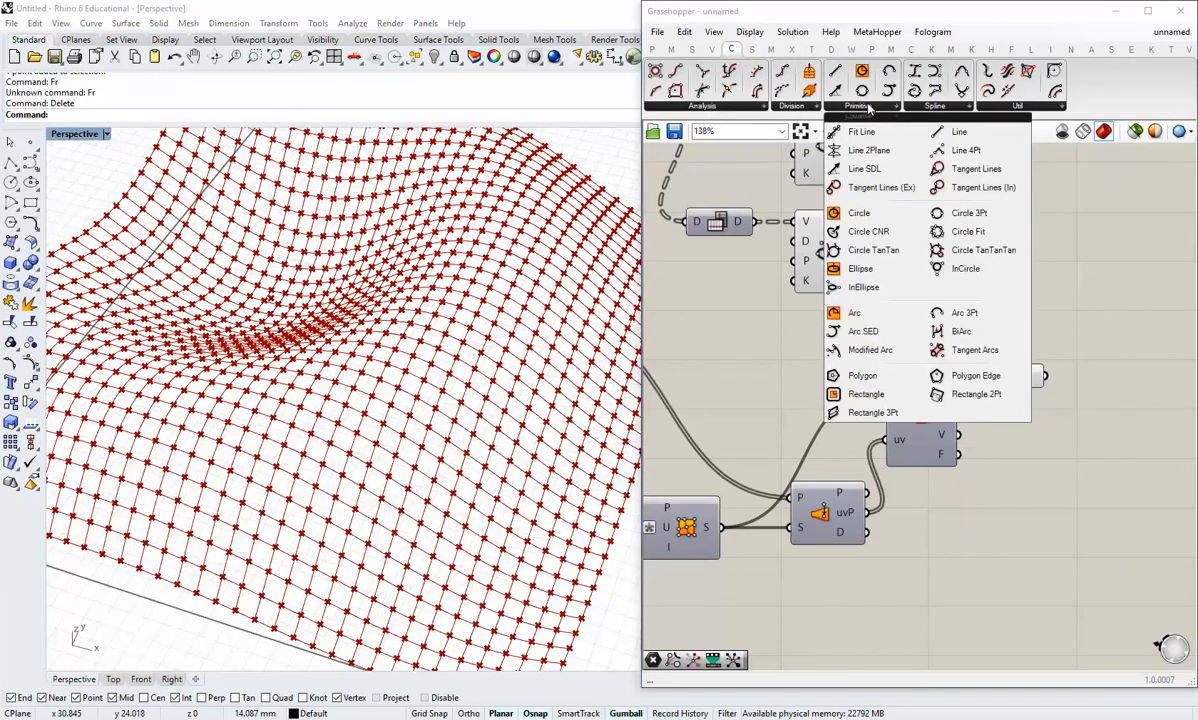
click(866, 232)
click(1082, 428)
scroll(1015, 403, up, 2)
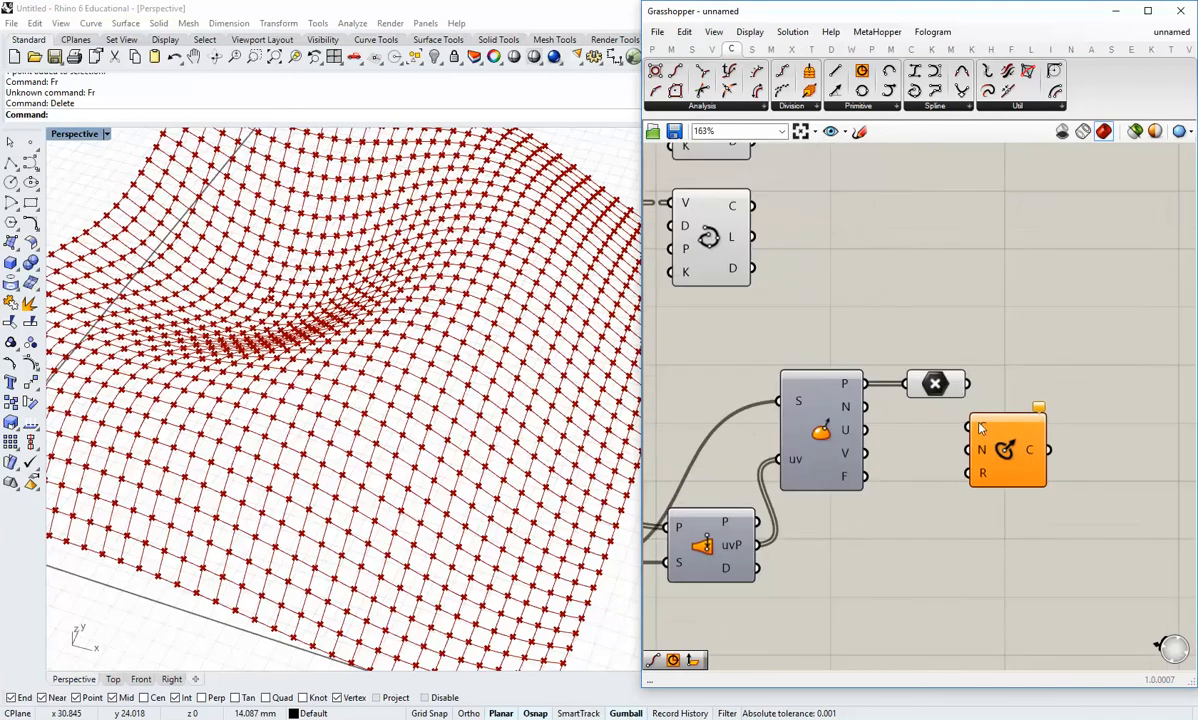
Step: Feed Circle CNR's C input from the Point parameter and N from Evaluate Surface's normals, then align the component with the Point parameter
drag(969, 408, 969, 427)
drag(985, 439, 1010, 437)
click(925, 444)
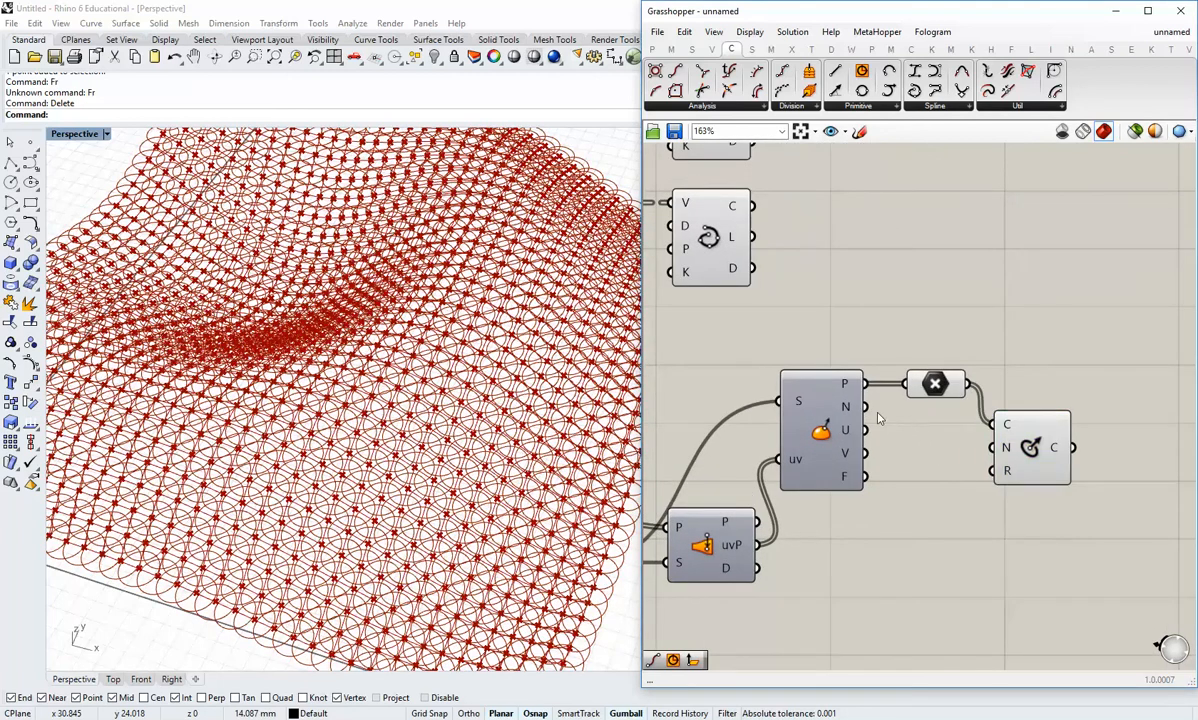
drag(866, 406, 993, 447)
drag(1030, 458, 1040, 420)
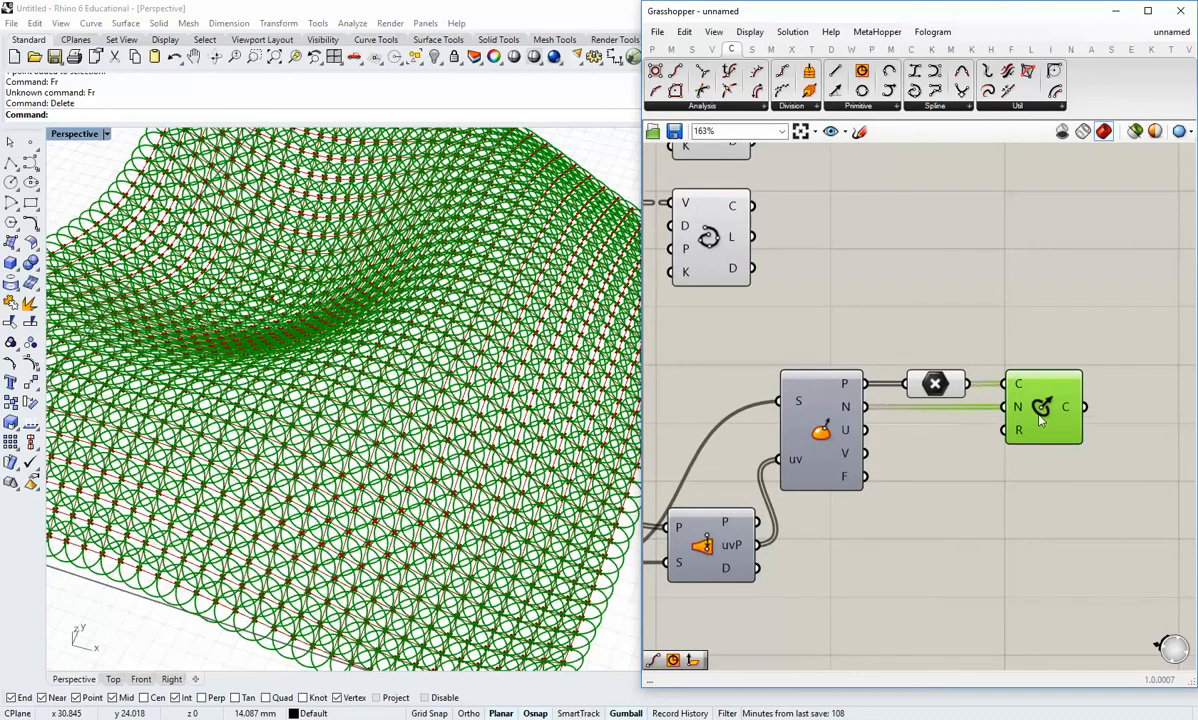
Step: Turn off the preview of the Point parameter that feeds the circle centres
click(937, 428)
right_click(941, 386)
click(1016, 412)
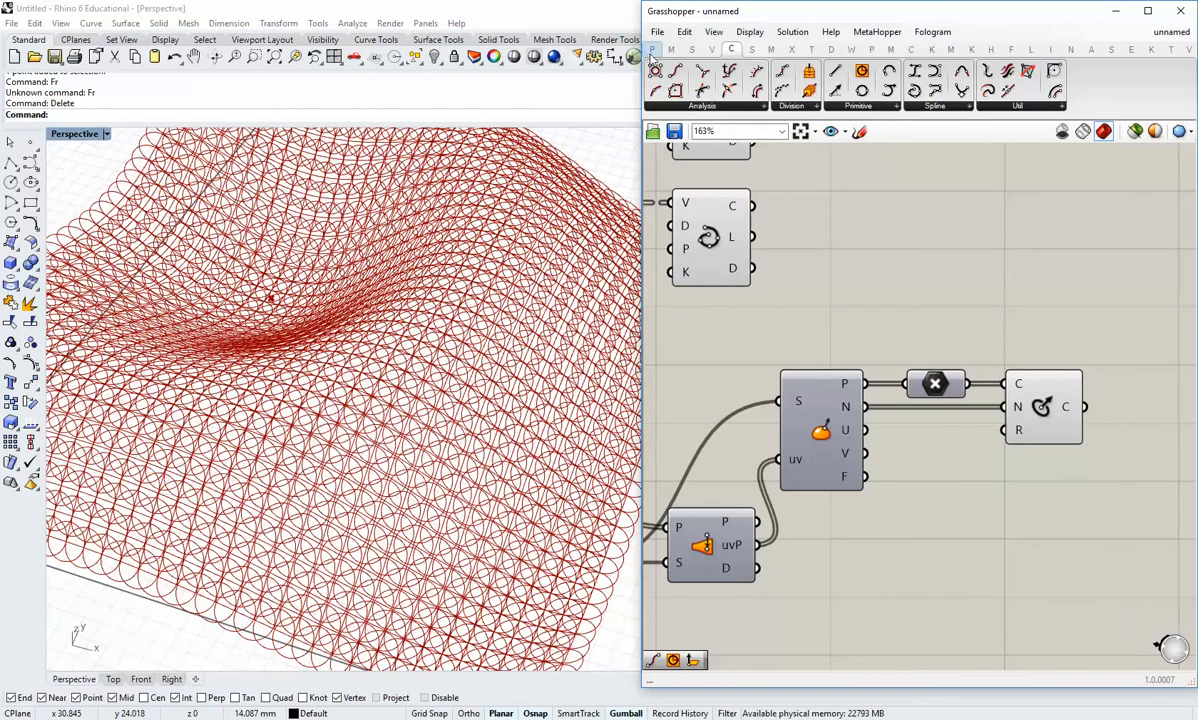
Step: Connect a Radius number slider to Circle CNR's R input and set it to 0.385
click(652, 50)
drag(985, 572, 1006, 430)
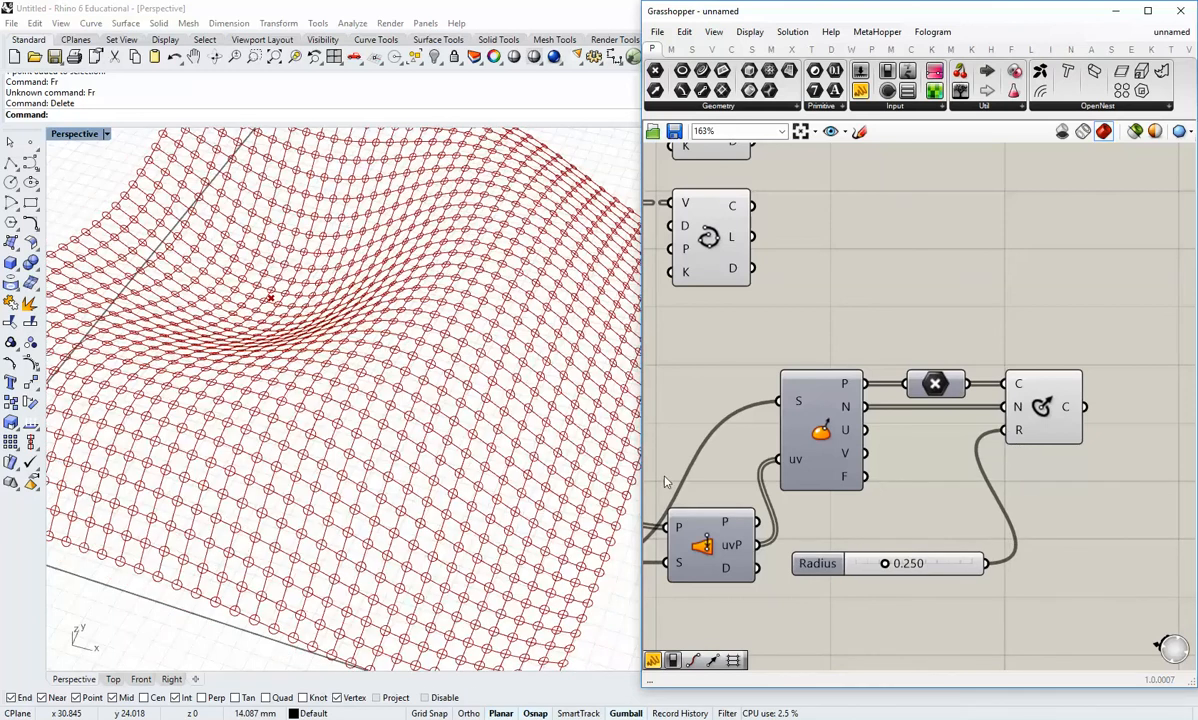
drag(885, 564, 900, 564)
Step: Turn off the preview of the two Interpolate curve components
right_drag(802, 275, 853, 350)
drag(852, 348, 781, 220)
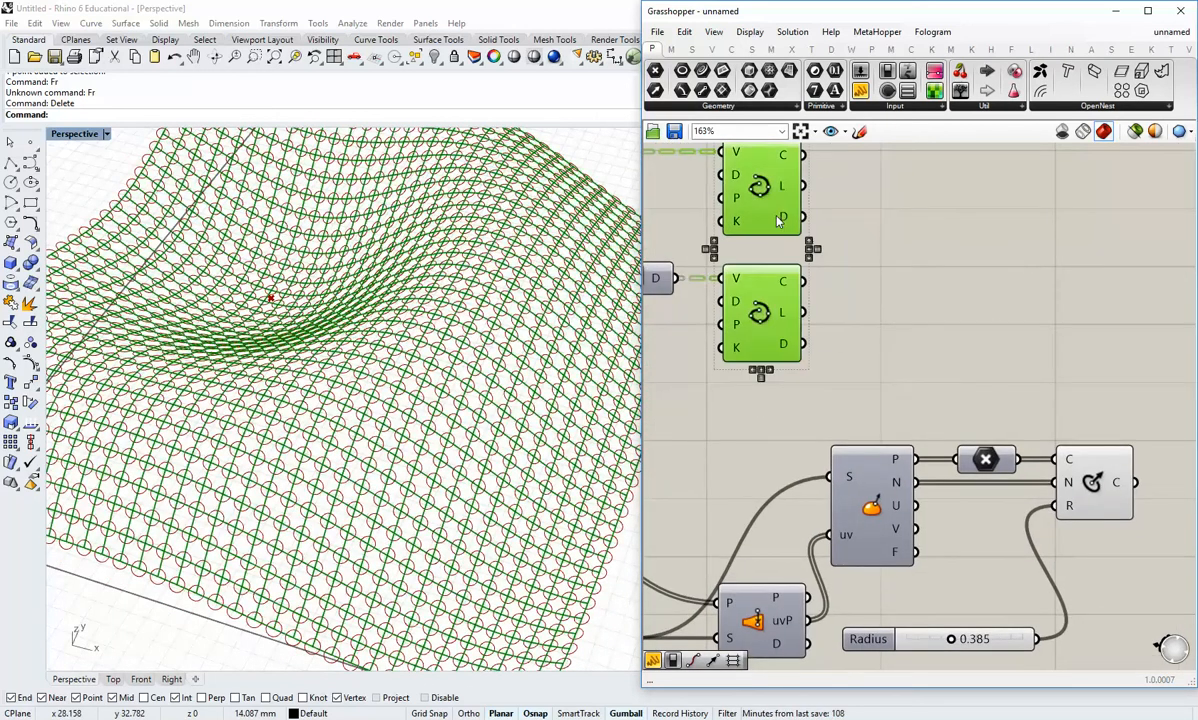
middle_click(768, 190)
click(719, 187)
click(690, 203)
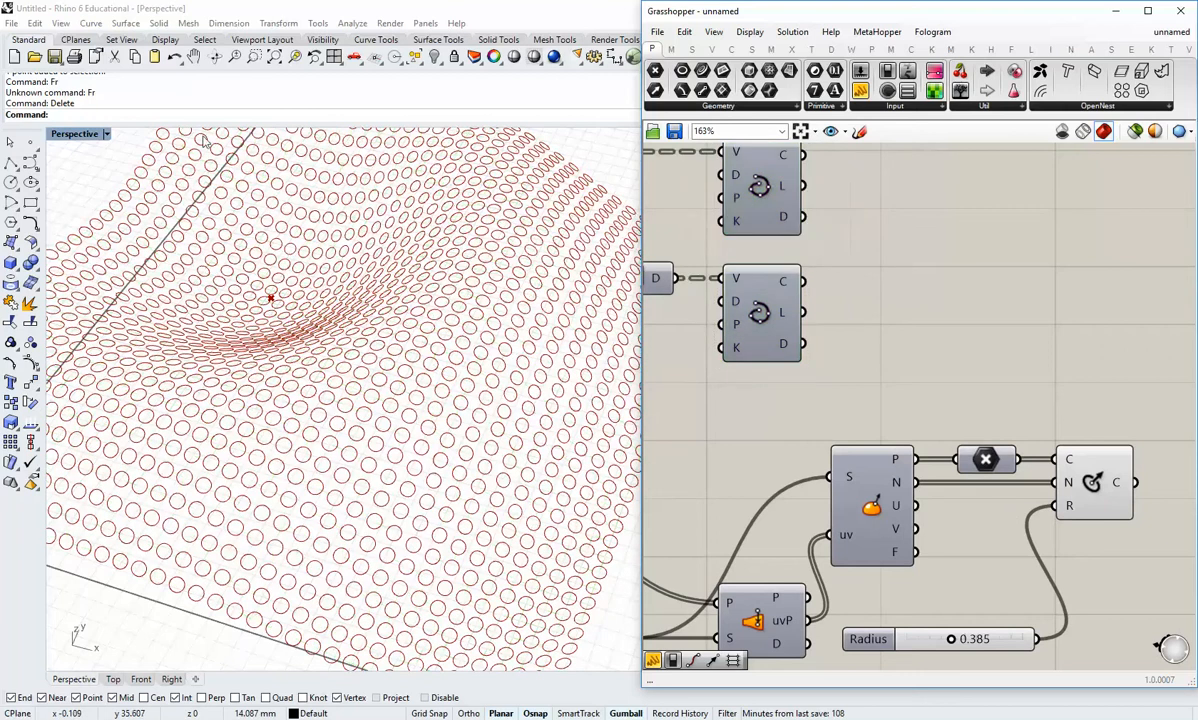
Step: Switch the Rhino viewport to the Top view and frame the grid of circles
double_click(90, 139)
double_click(59, 134)
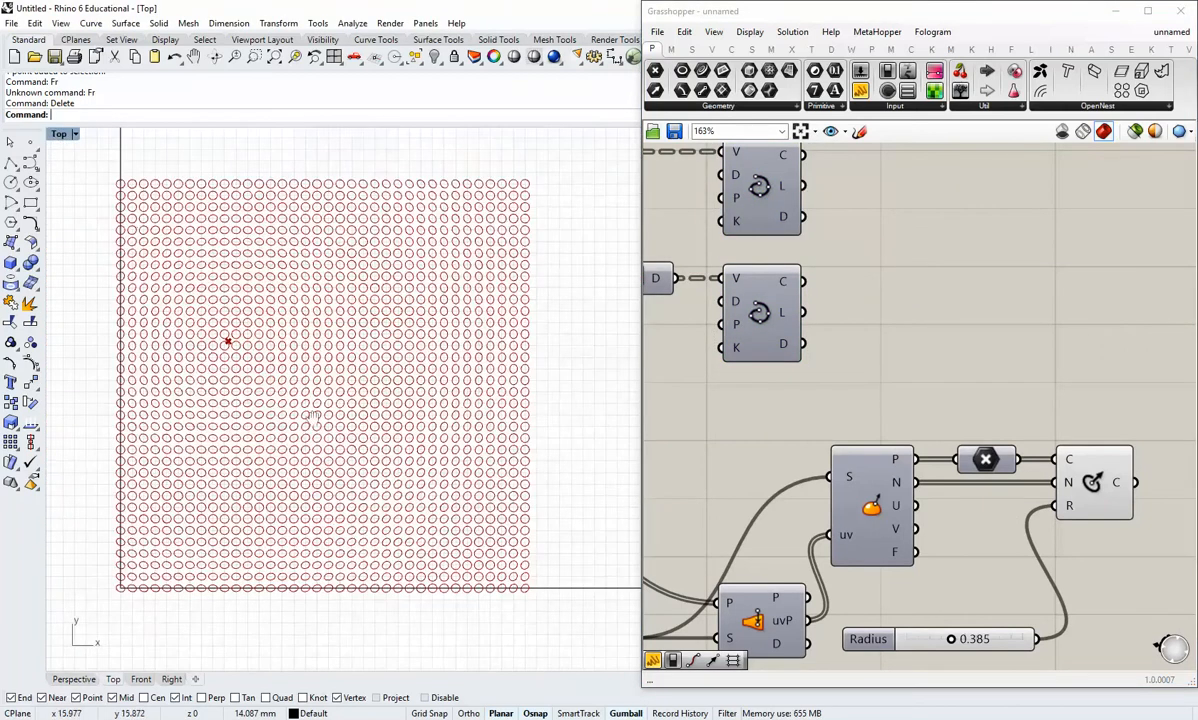
scroll(311, 415, up, 2)
scroll(968, 449, down, 3)
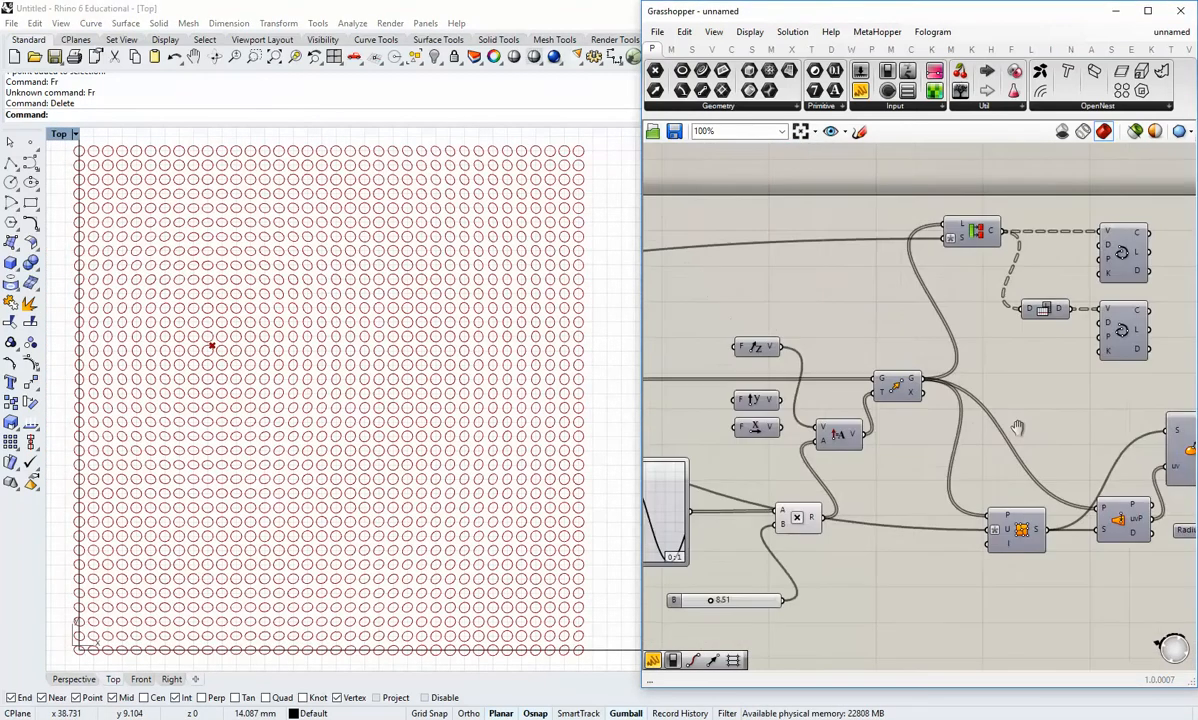
Step: Set the Multiplication component's B slider to 22.91
right_drag(1017, 428, 1168, 344)
scroll(881, 512, up, 3)
drag(849, 522, 921, 537)
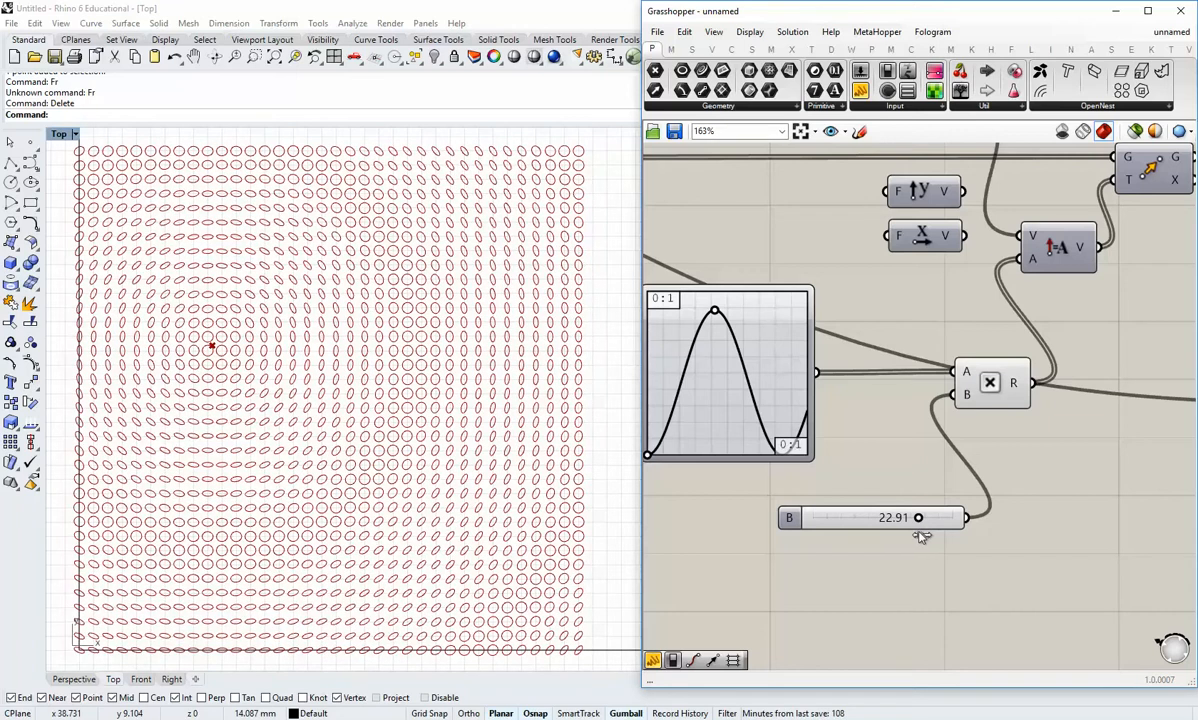
Step: Move the attractor point along the X axis in the Top view, leaving it slightly closer to the grid's left edge
right_drag(880, 466, 1083, 499)
scroll(1083, 499, down, 4)
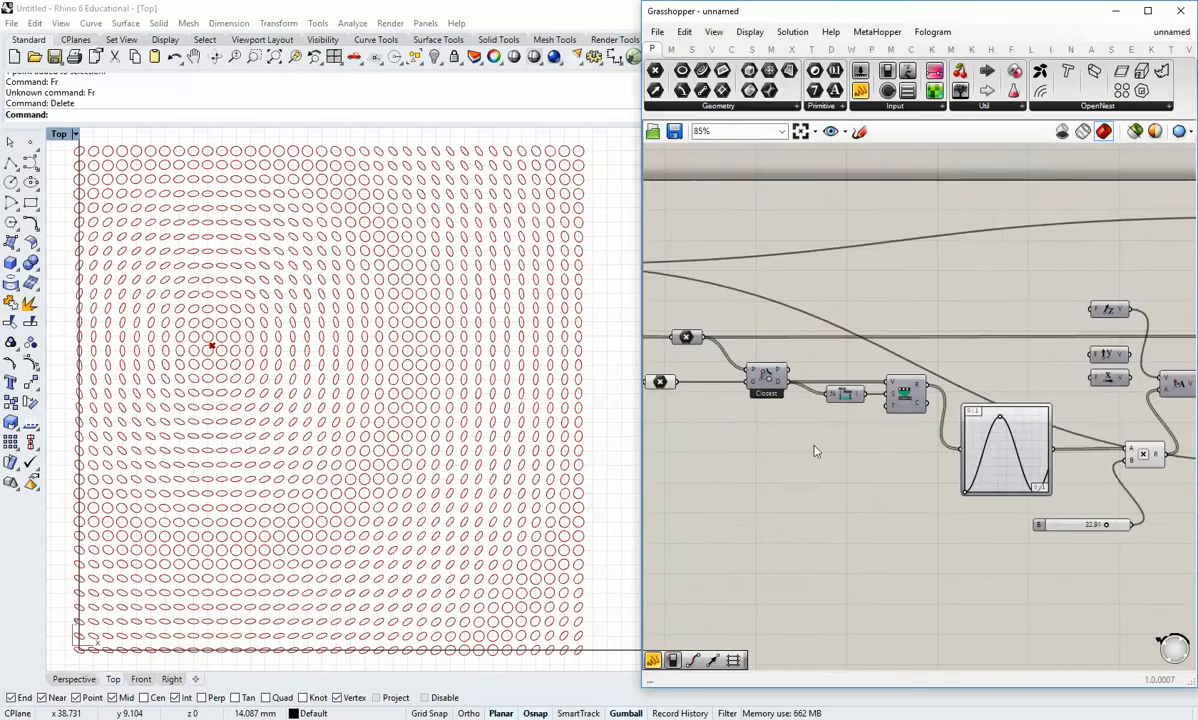
right_drag(816, 449, 1062, 518)
scroll(1062, 518, up, 3)
click(827, 412)
drag(247, 345, 573, 356)
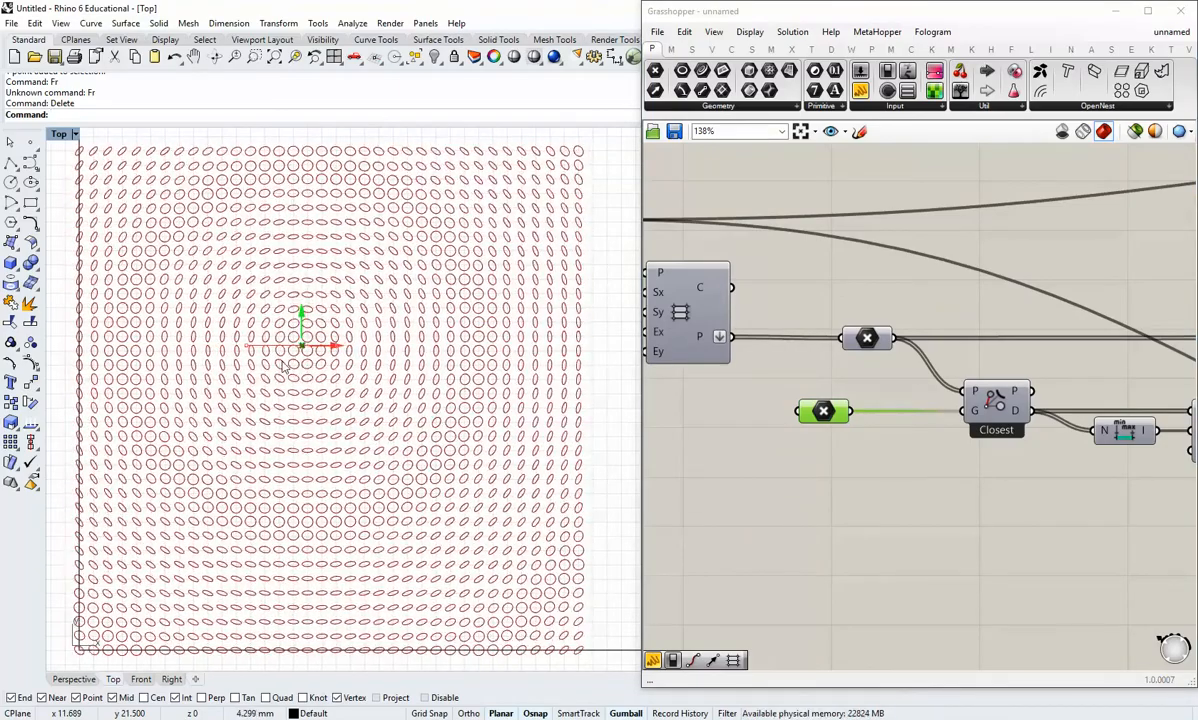
drag(78, 374, 90, 375)
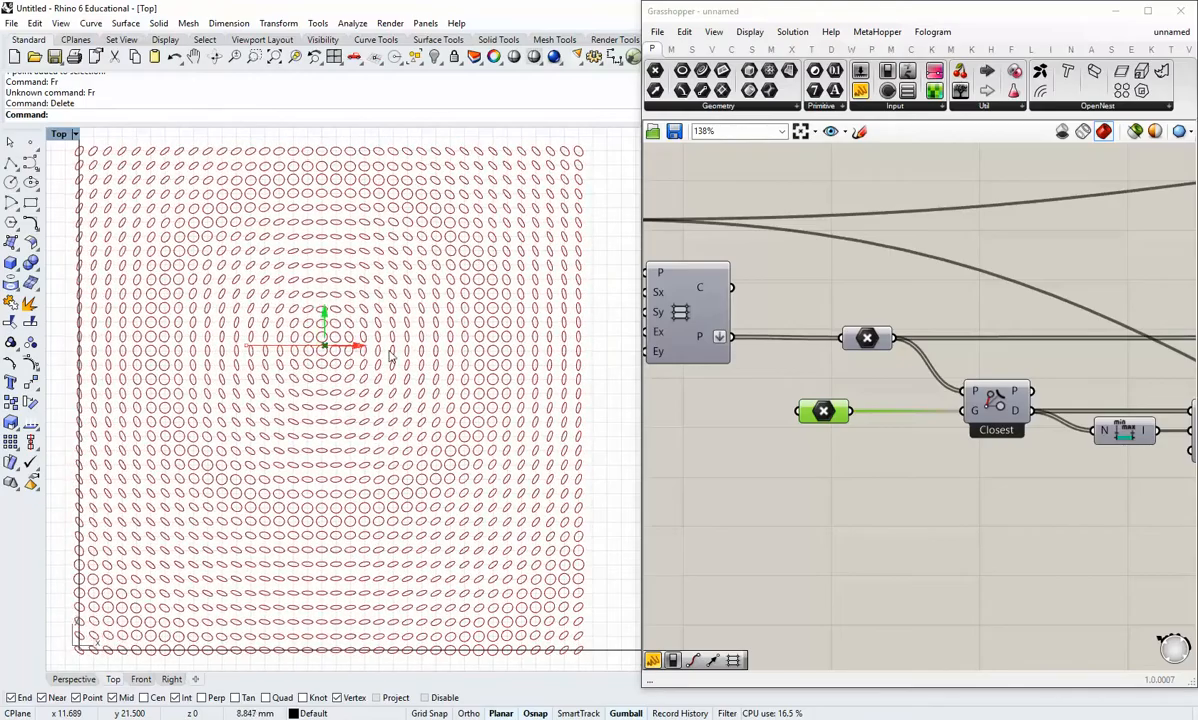
drag(547, 346, 518, 356)
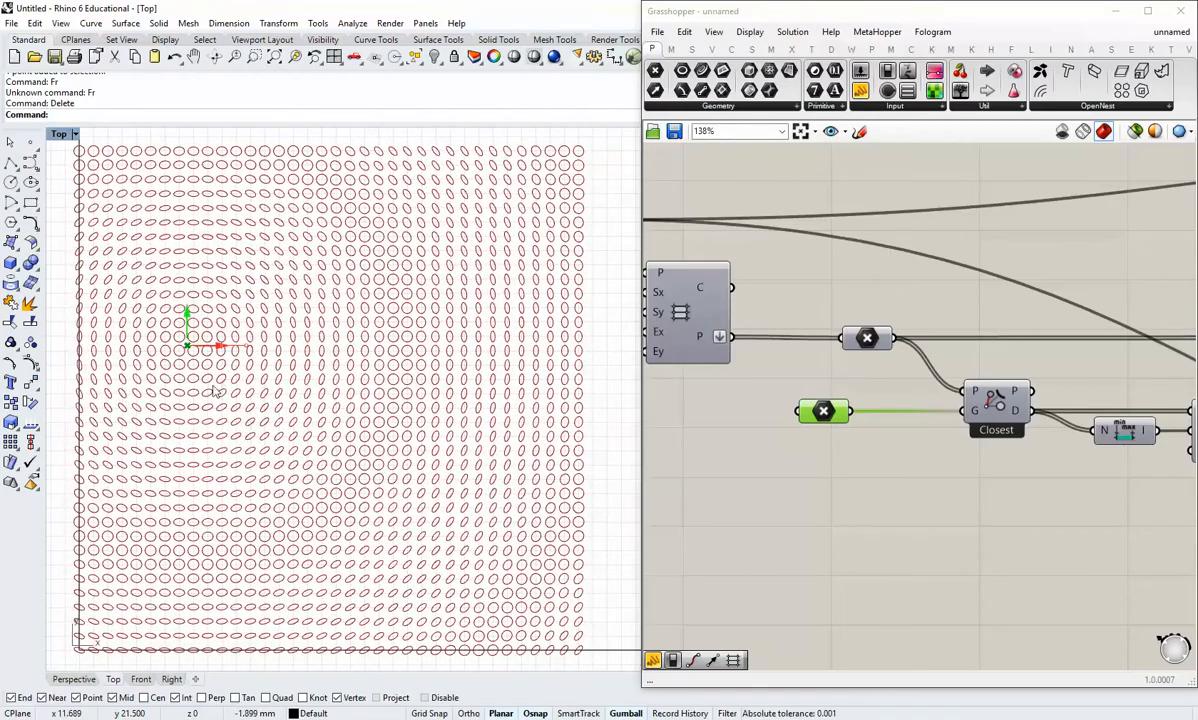
drag(182, 395, 218, 392)
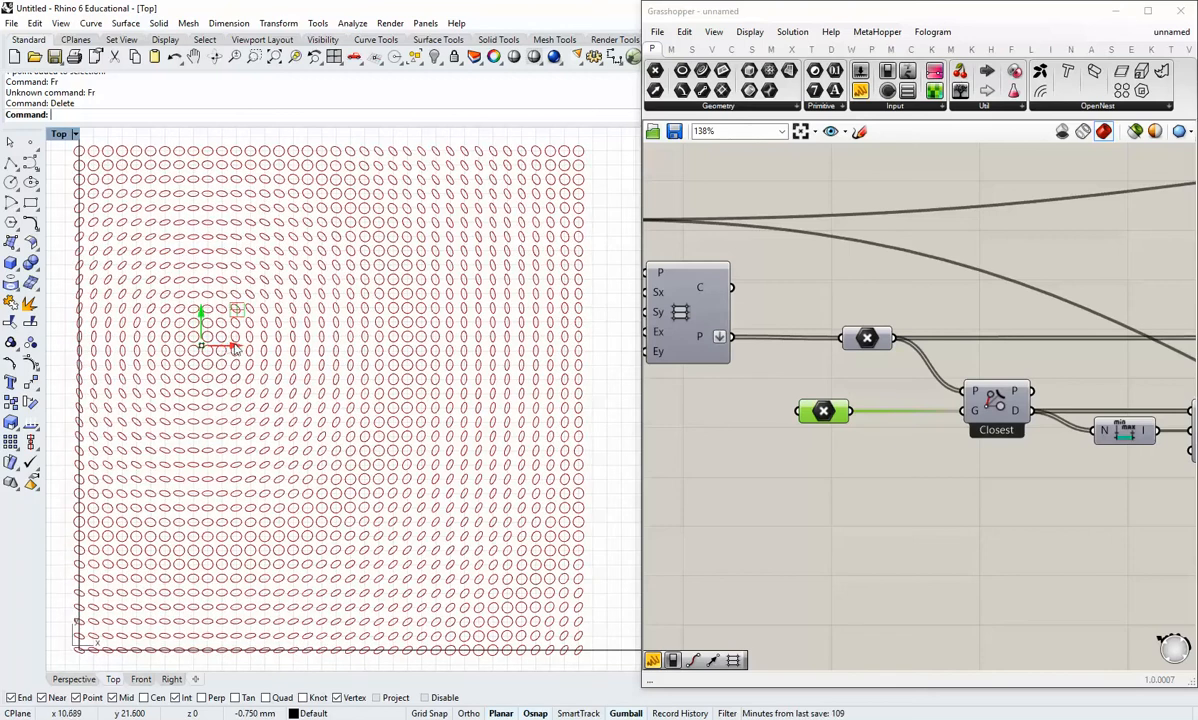
mouse_move(379, 366)
mouse_down()
mouse_move(420, 368)
mouse_move(194, 376)
mouse_up()
Step: Shift the Graph Mapper curve's peak slightly right and up, and set the Multiplication's B slider to 11.04
right_drag(903, 494, 821, 452)
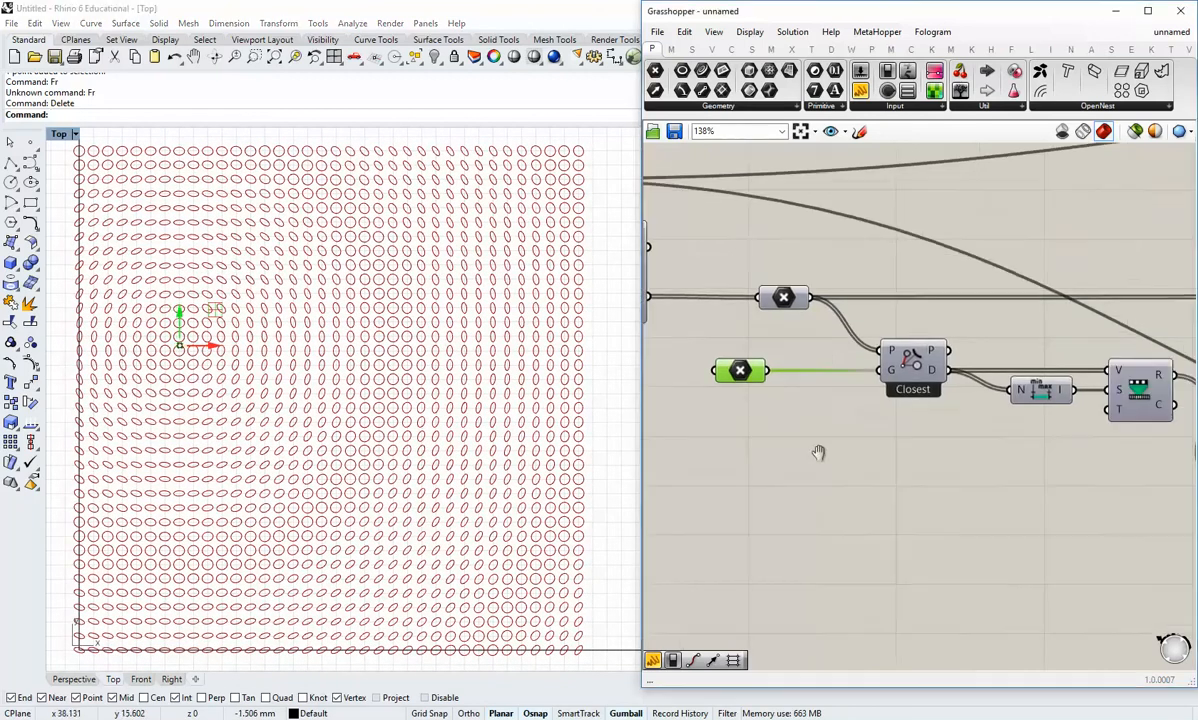
scroll(960, 470, down, 3)
right_drag(1046, 478, 802, 471)
scroll(940, 464, up, 3)
mouse_move(905, 424)
mouse_down()
mouse_move(865, 487)
mouse_move(944, 418)
mouse_move(911, 413)
mouse_up()
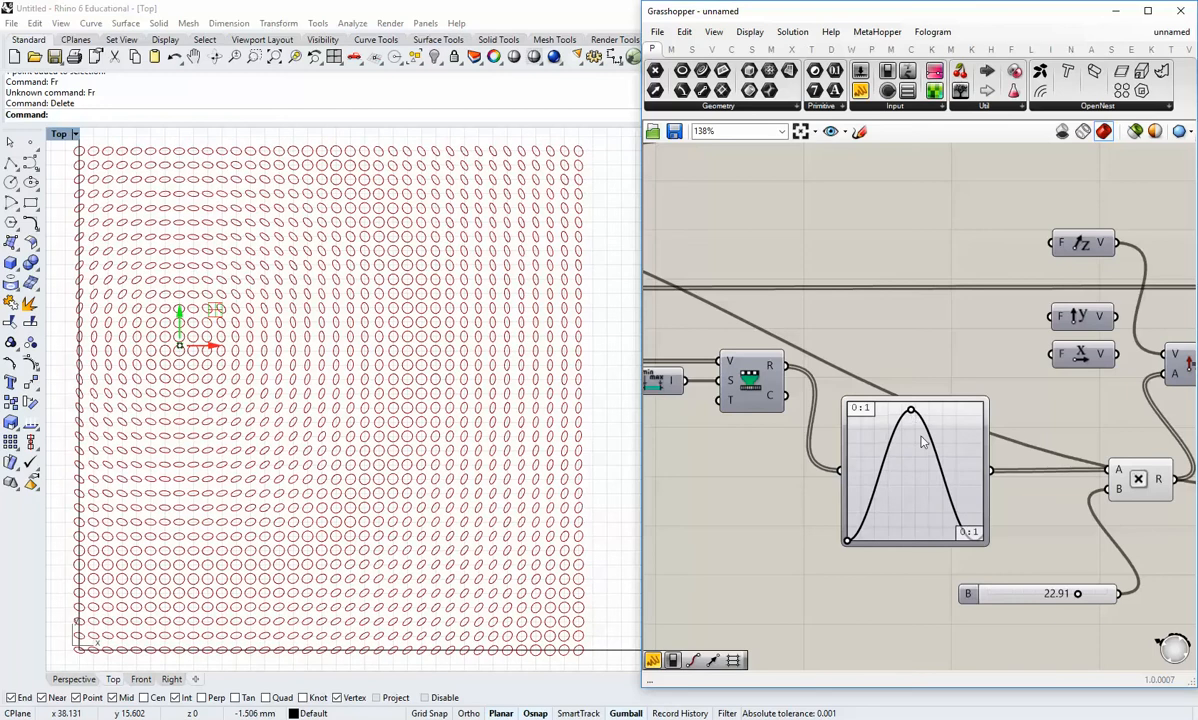
right_drag(924, 569, 889, 522)
drag(1042, 547, 994, 548)
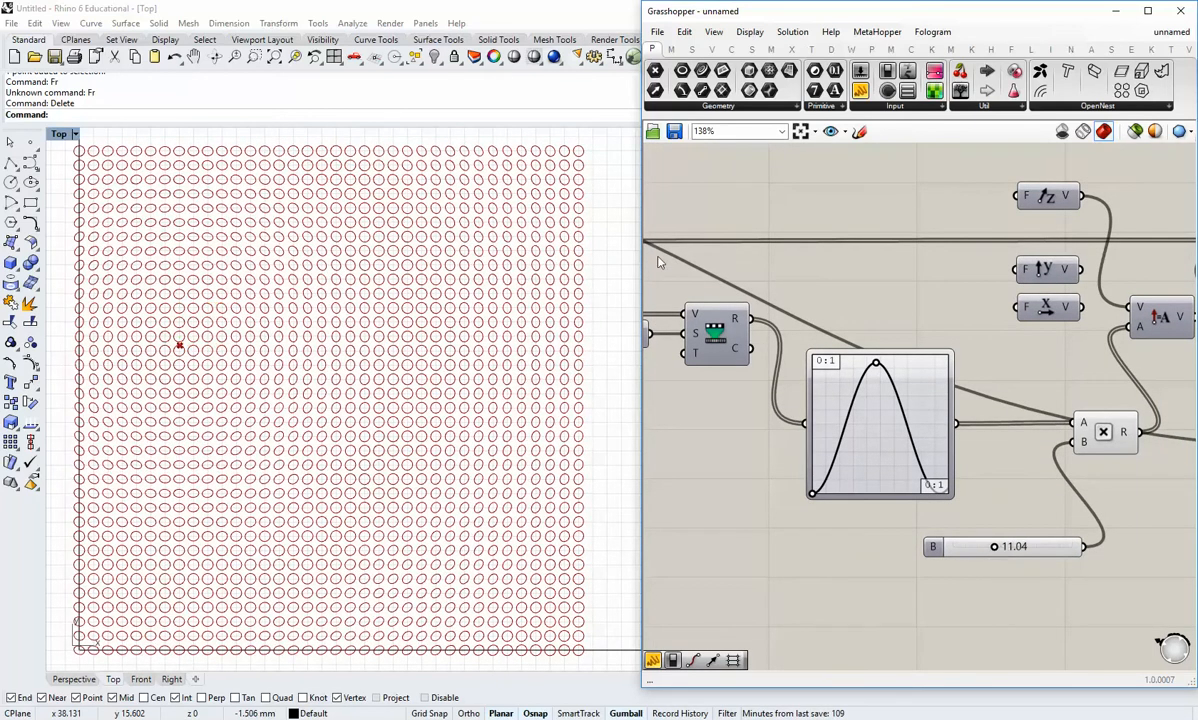
Step: Widen the Grasshopper window slightly and turn off the preview of the Circle CNR component
mouse_move(639, 179)
mouse_down()
mouse_move(685, 182)
mouse_move(738, 225)
mouse_move(621, 190)
mouse_up()
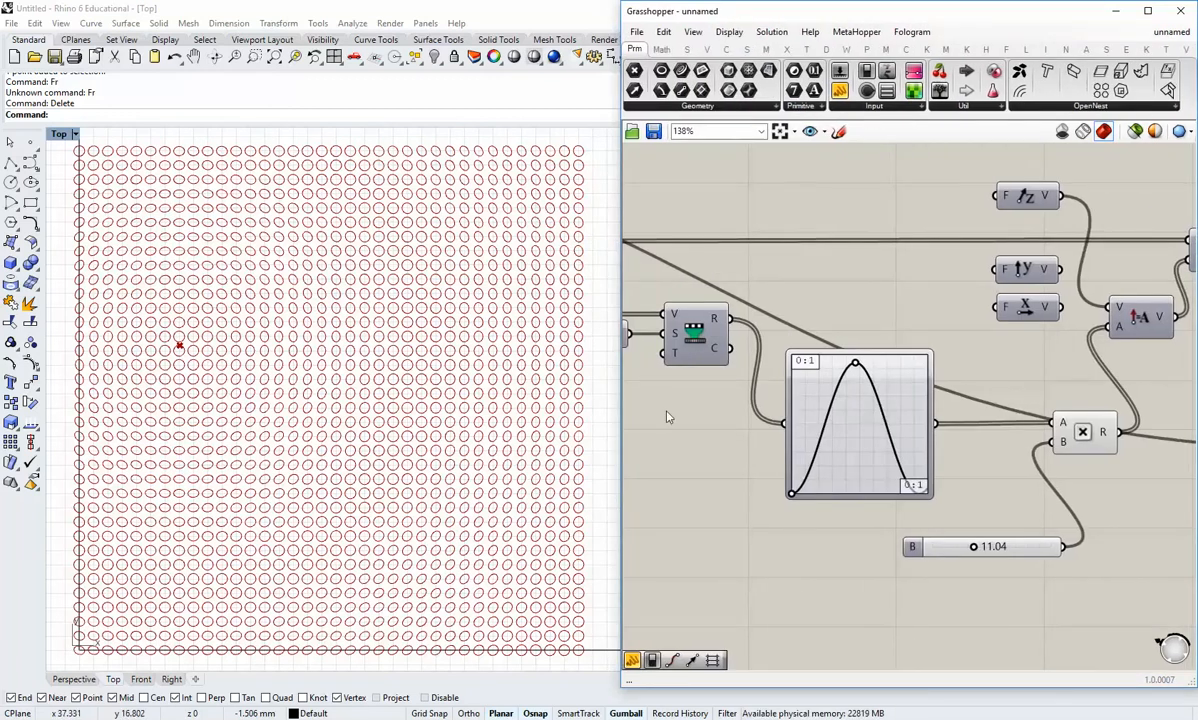
right_drag(849, 523, 797, 508)
scroll(799, 520, down, 1)
scroll(919, 490, down, 2)
right_drag(1070, 482, 705, 486)
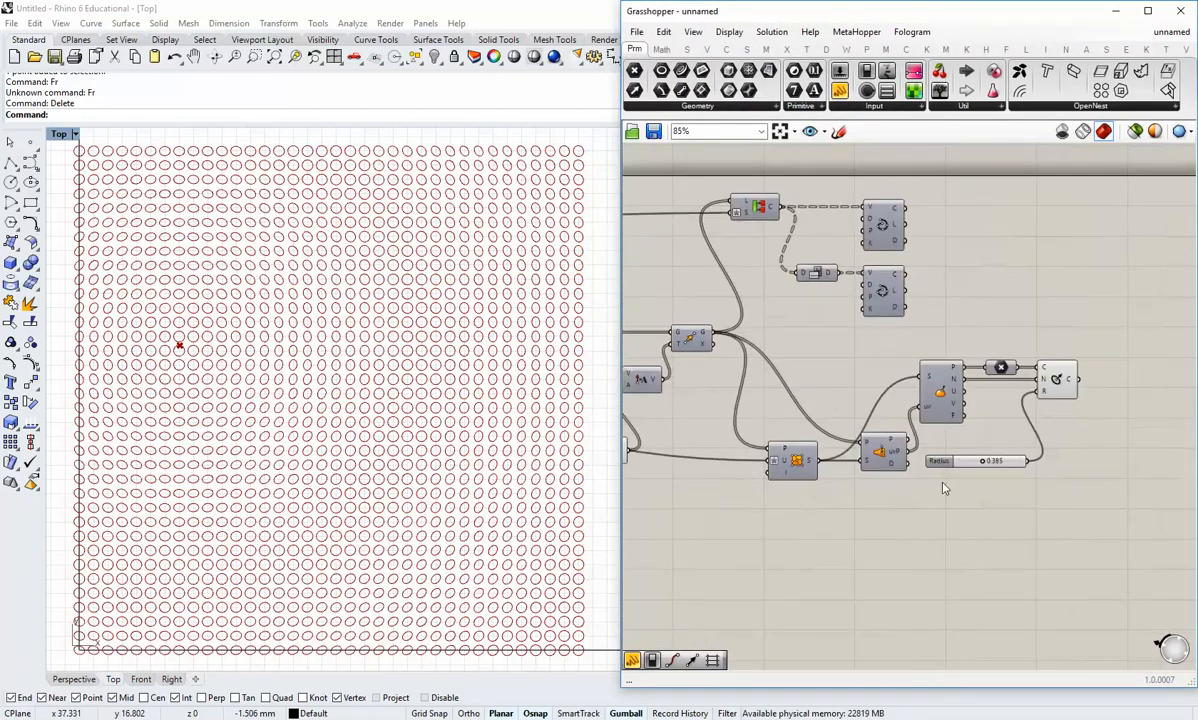
scroll(1052, 392, up, 2)
right_drag(1052, 392, 925, 392)
right_click(934, 378)
click(963, 400)
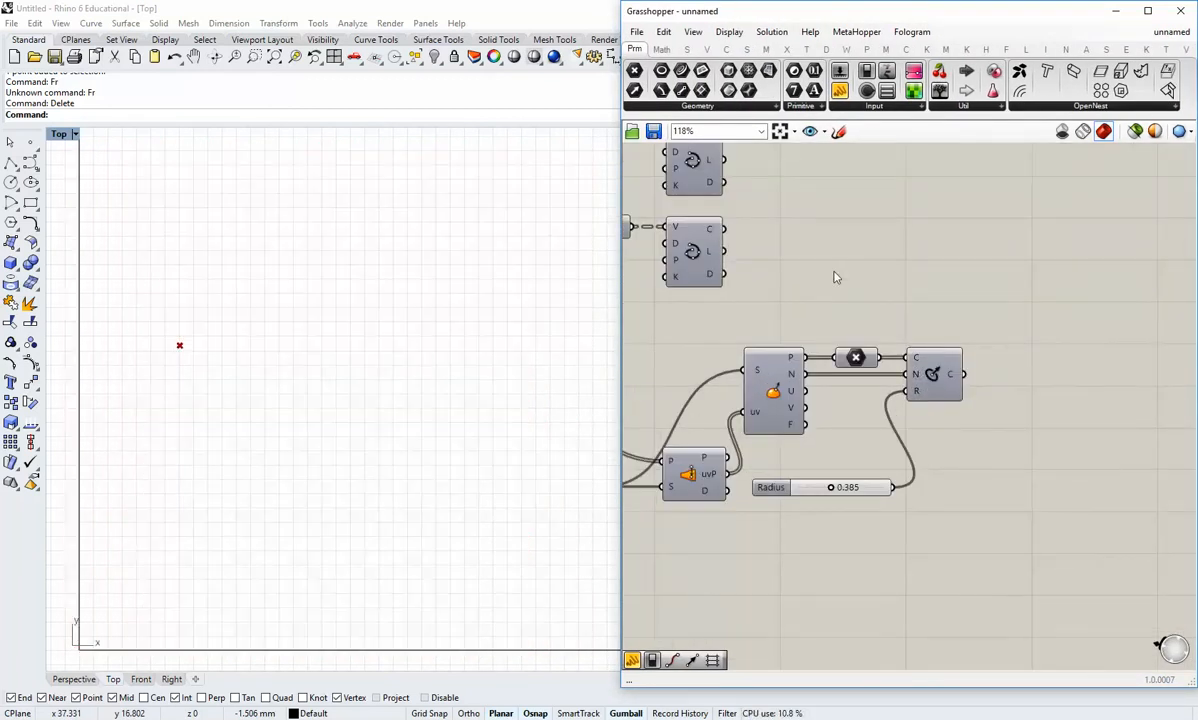
Step: Turn the preview of the two Interpolate curve components back on
right_drag(816, 274, 966, 411)
drag(921, 452, 844, 307)
middle_click(845, 308)
click(873, 281)
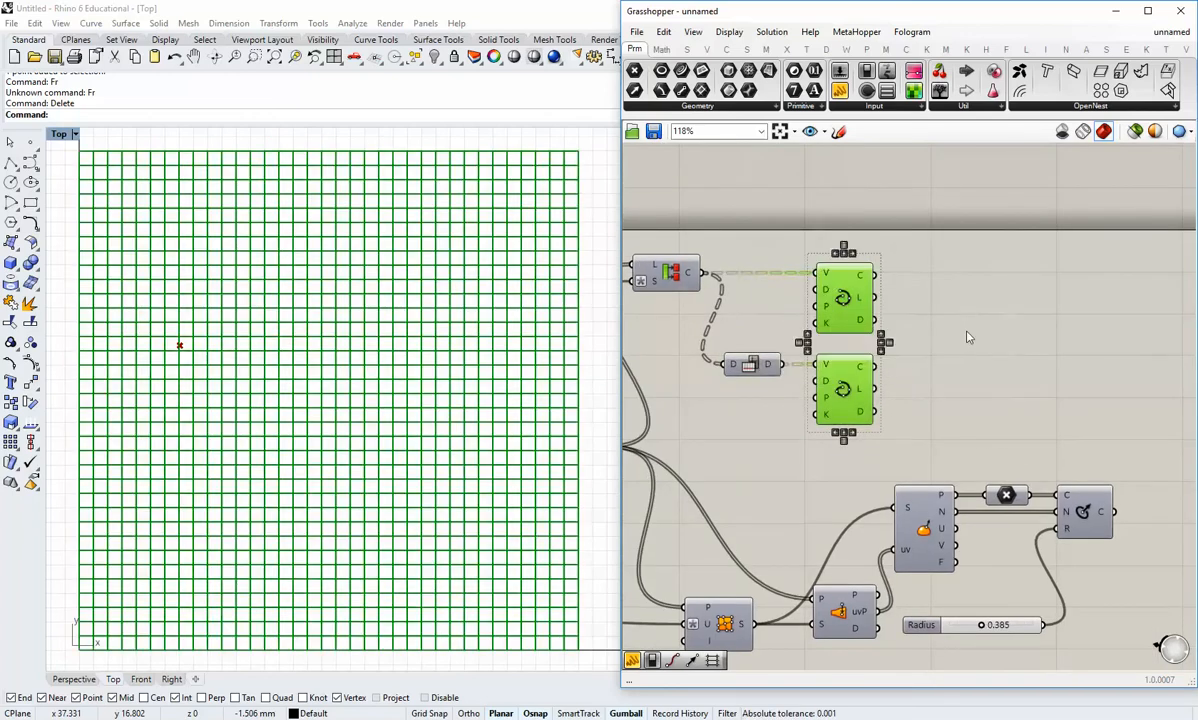
click(968, 334)
Step: Review the definition from the attractor Point parameter through to the curve and surface components
scroll(968, 334, down, 3)
right_drag(768, 396, 999, 404)
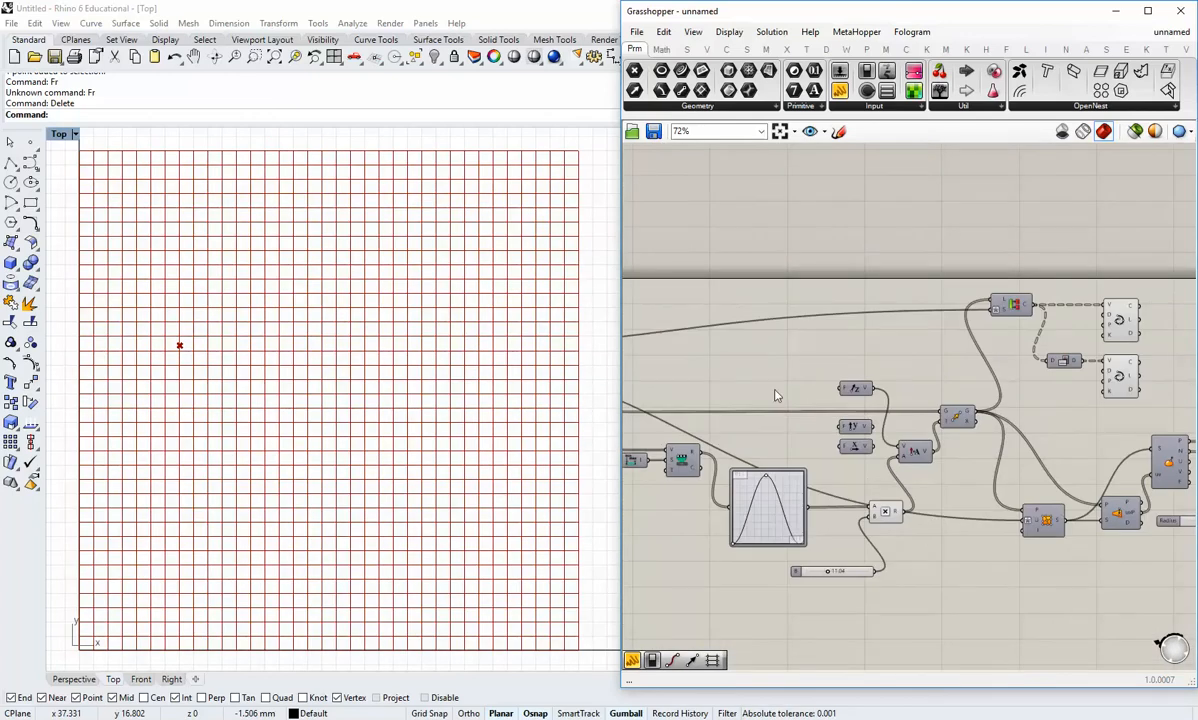
right_drag(776, 395, 1027, 401)
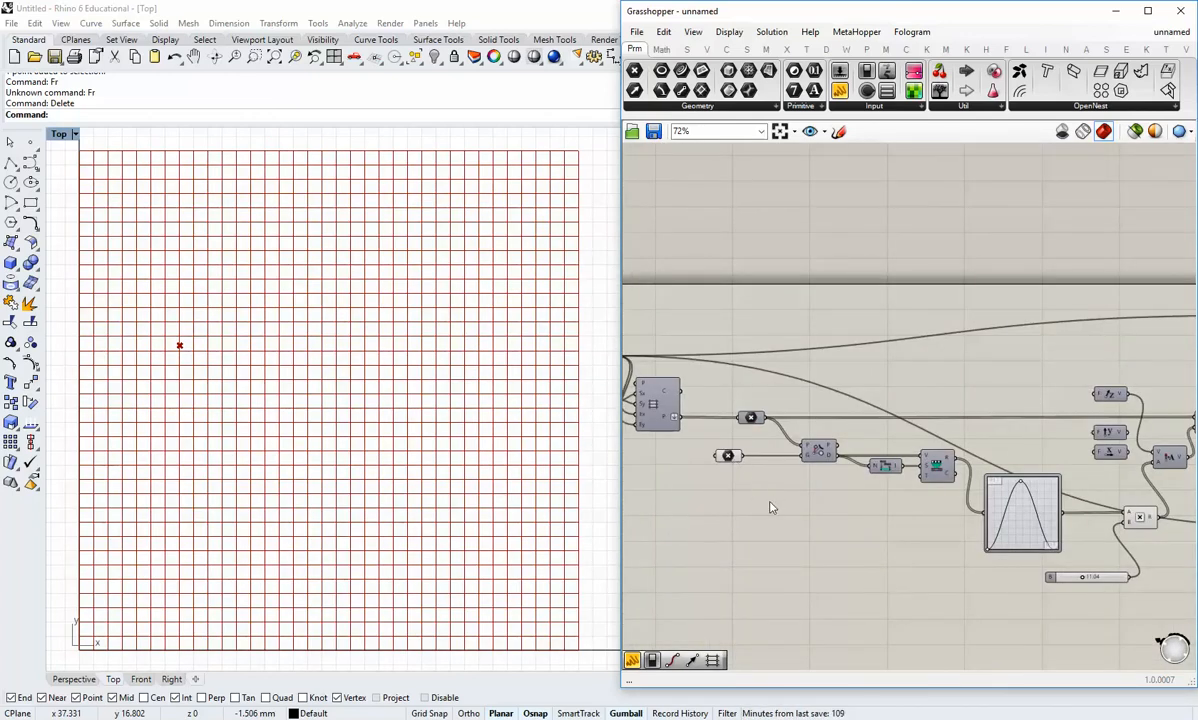
click(728, 457)
scroll(818, 537, down, 2)
right_drag(890, 528, 786, 528)
right_drag(1040, 432, 870, 392)
scroll(938, 438, up, 3)
click(938, 438)
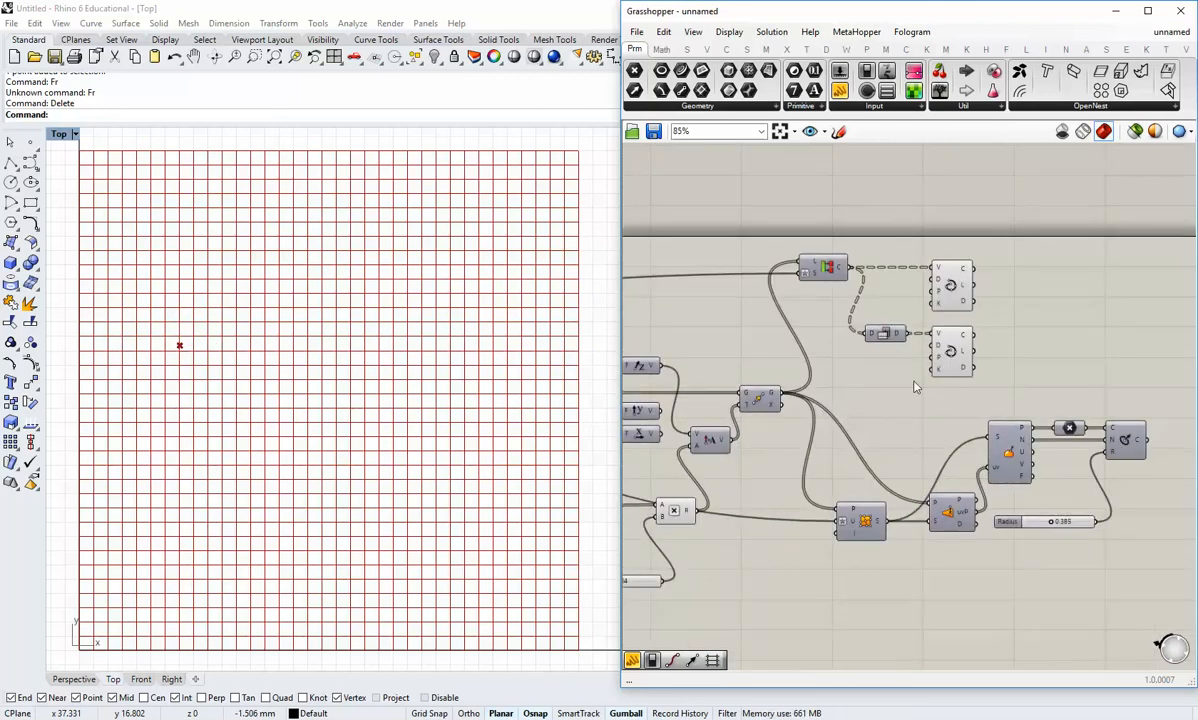
Step: Replace Unit Z with Unit X as the vector input of the Amplitude component
right_drag(803, 428, 947, 428)
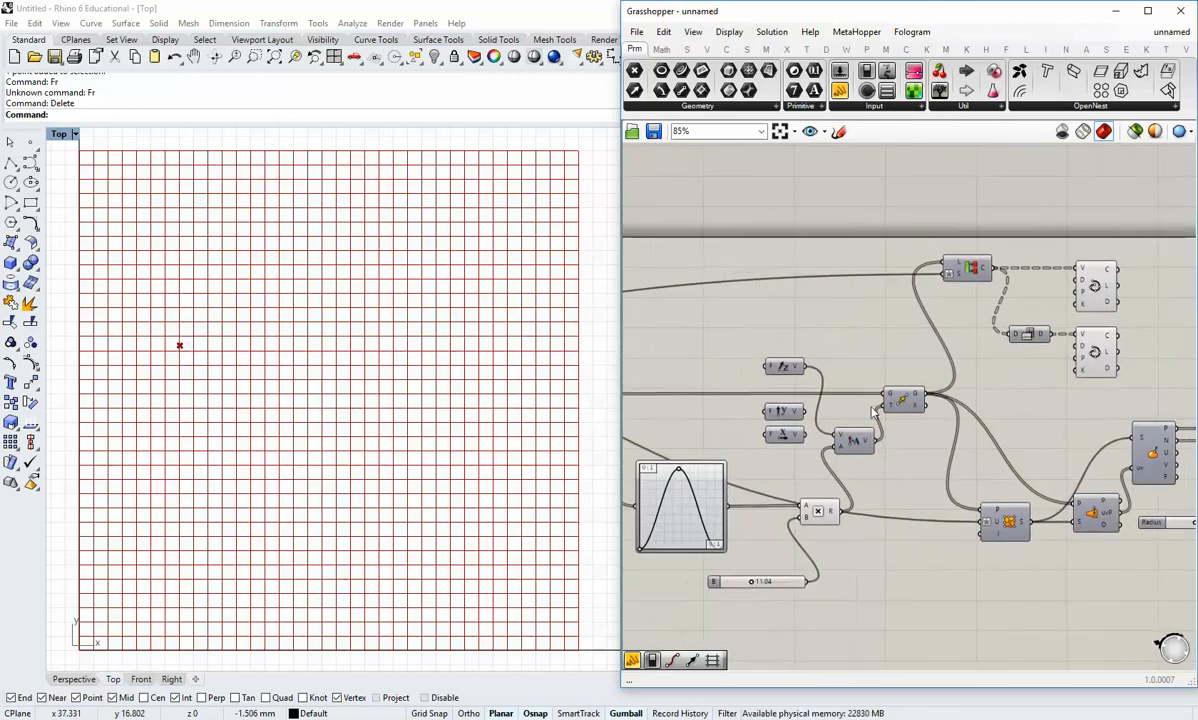
scroll(868, 414, up, 3)
drag(779, 444, 886, 403)
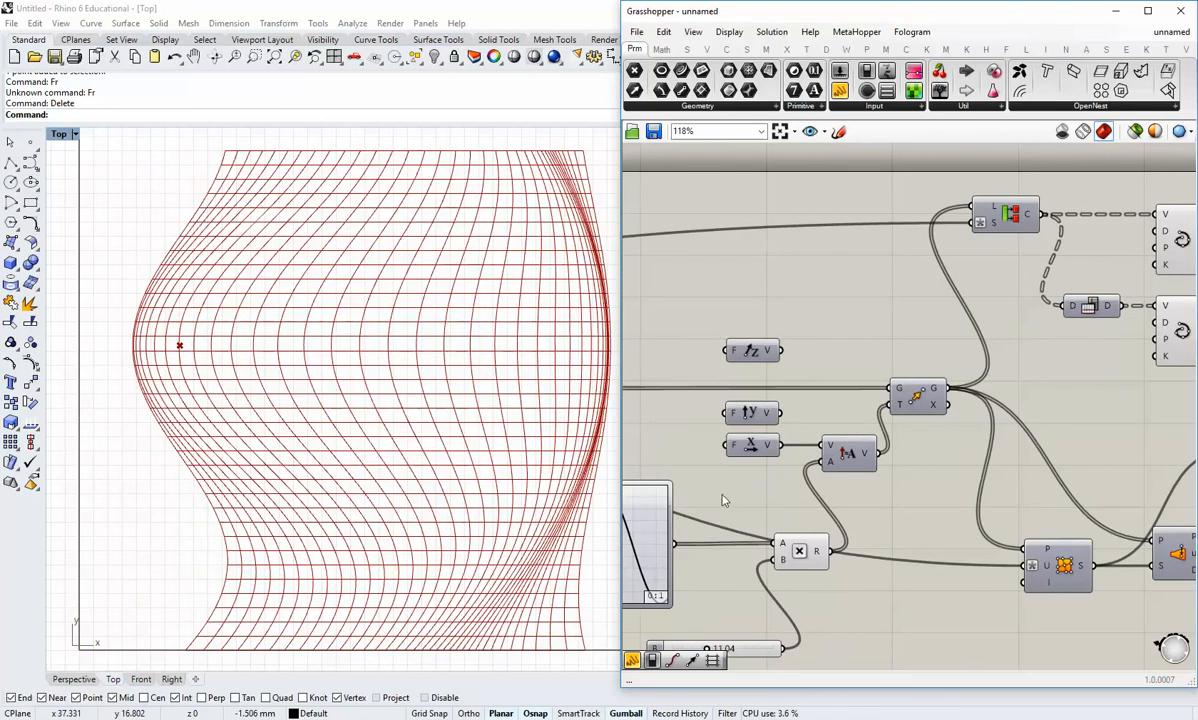
Step: Set the Multiplication's B slider to 6.85 and widen the Grasshopper window
right_drag(725, 500, 943, 419)
right_drag(412, 400, 353, 371)
scroll(343, 417, down, 2)
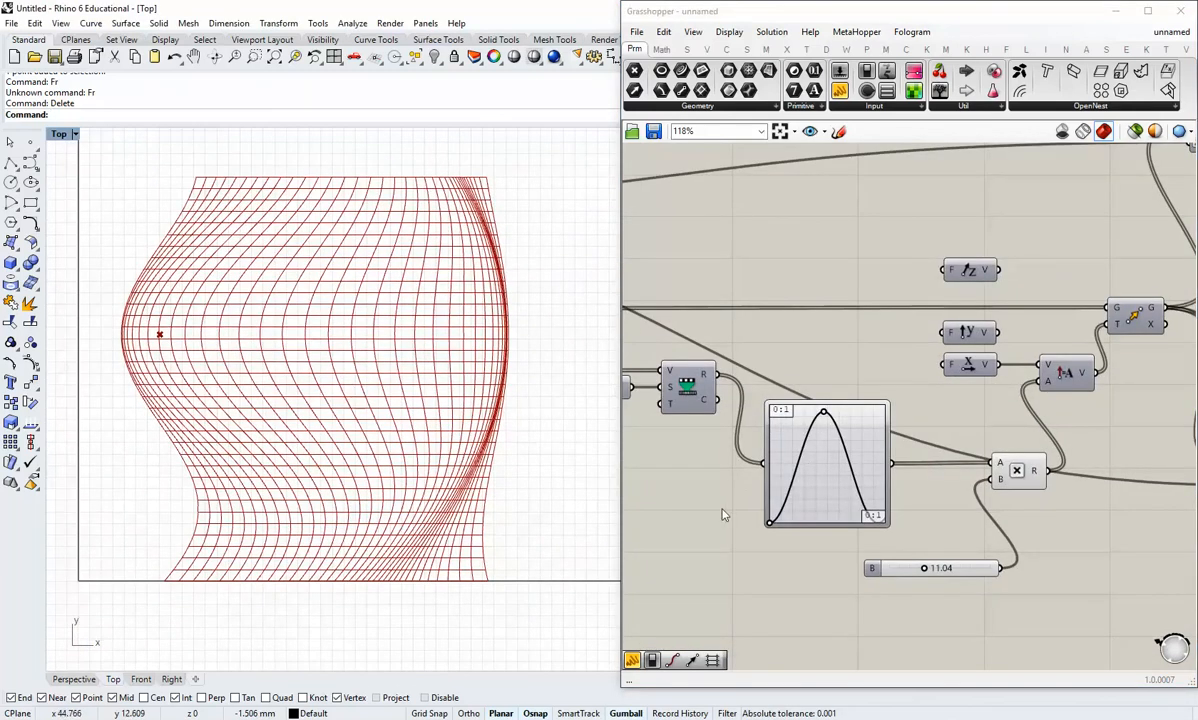
right_drag(723, 512, 792, 444)
scroll(996, 516, up, 1)
drag(988, 499, 975, 499)
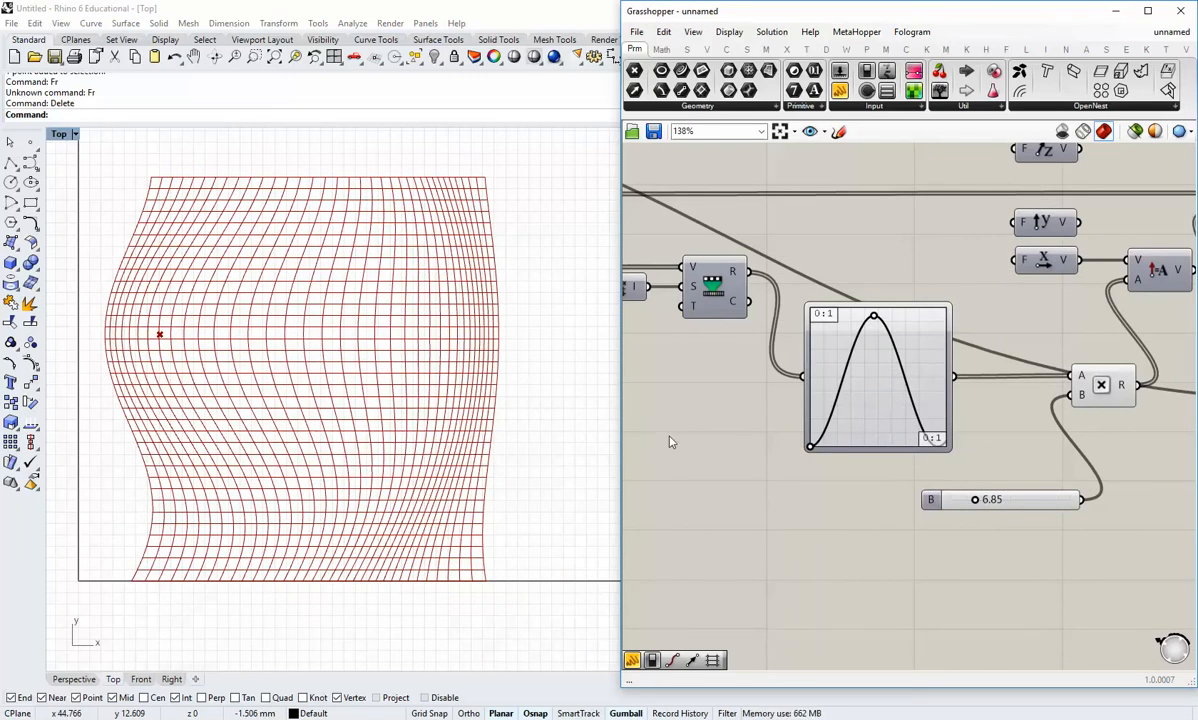
drag(621, 431, 563, 432)
scroll(685, 460, down, 3)
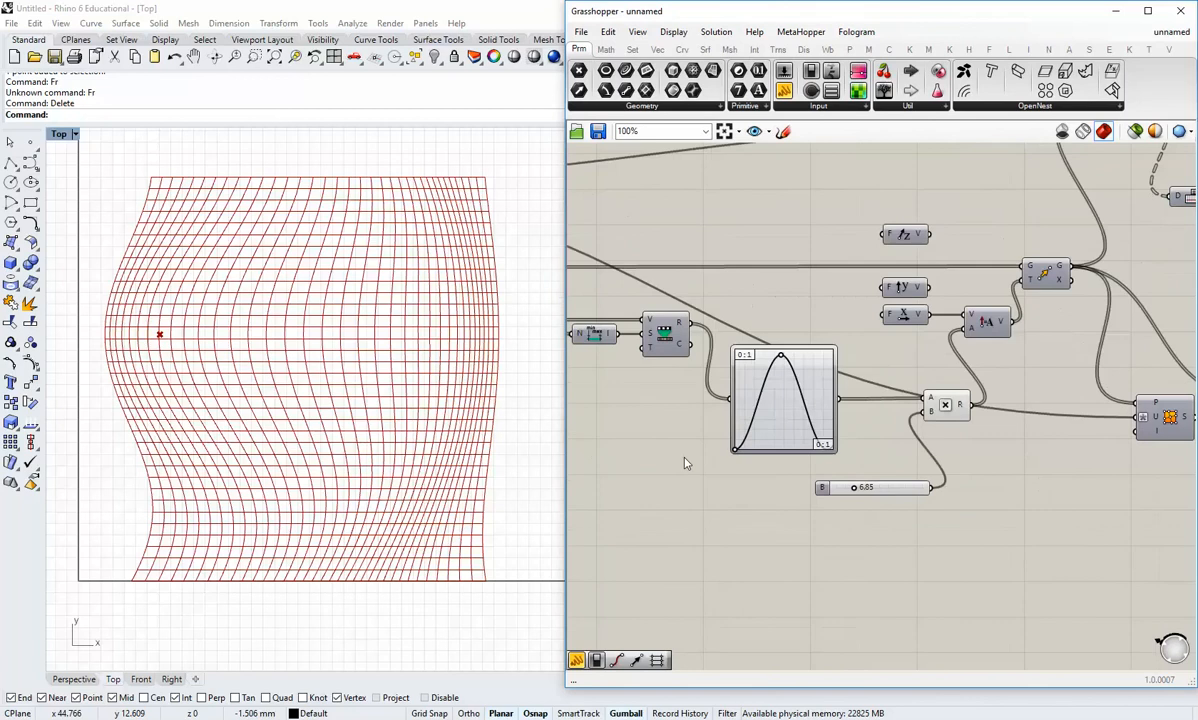
right_drag(685, 460, 801, 500)
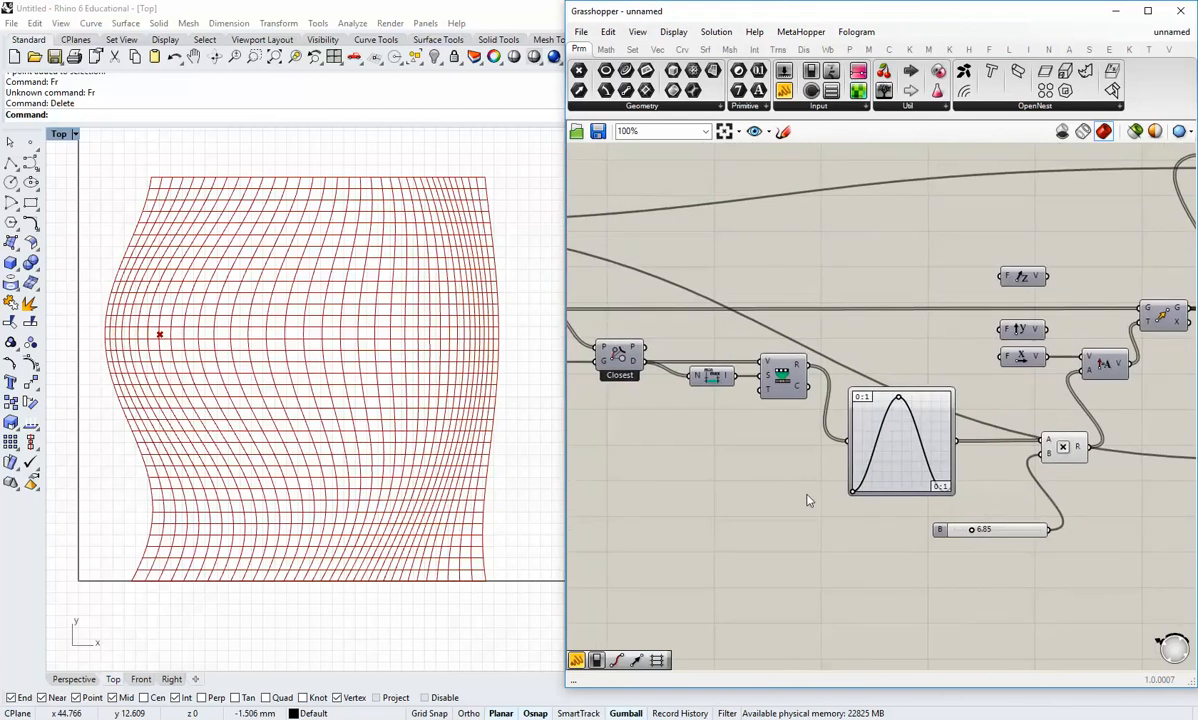